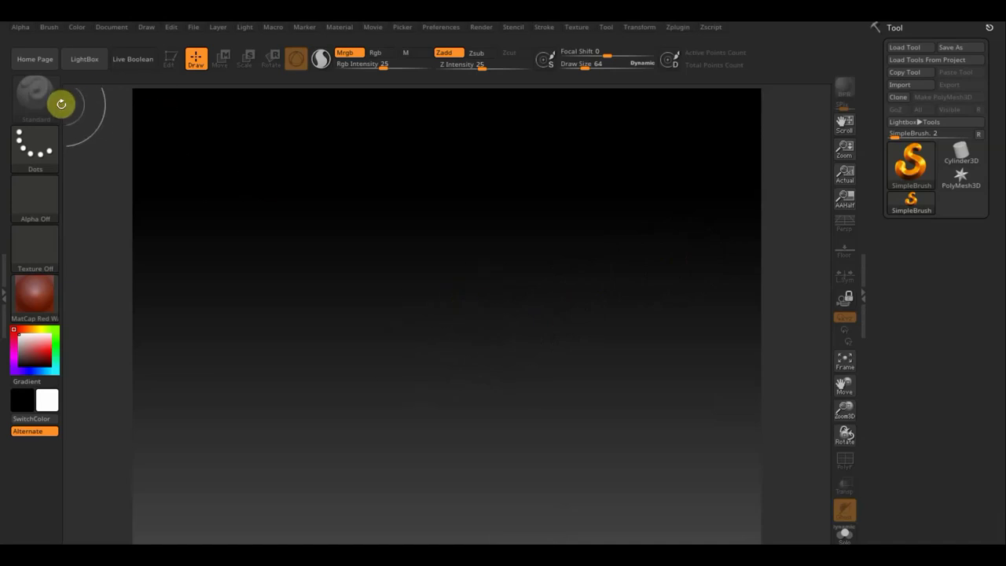
- Pick Cube3D from the Tool palette's 3D meshes and drag it out at the canvas centre
{"action": "left_click", "coordinate": [910, 161]}
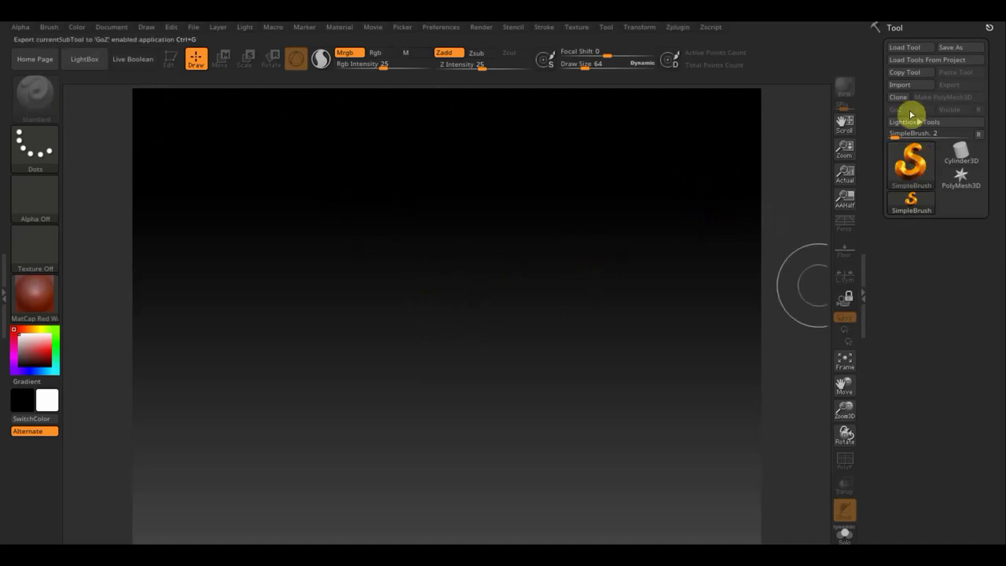
{"action": "left_click", "coordinate": [916, 163]}
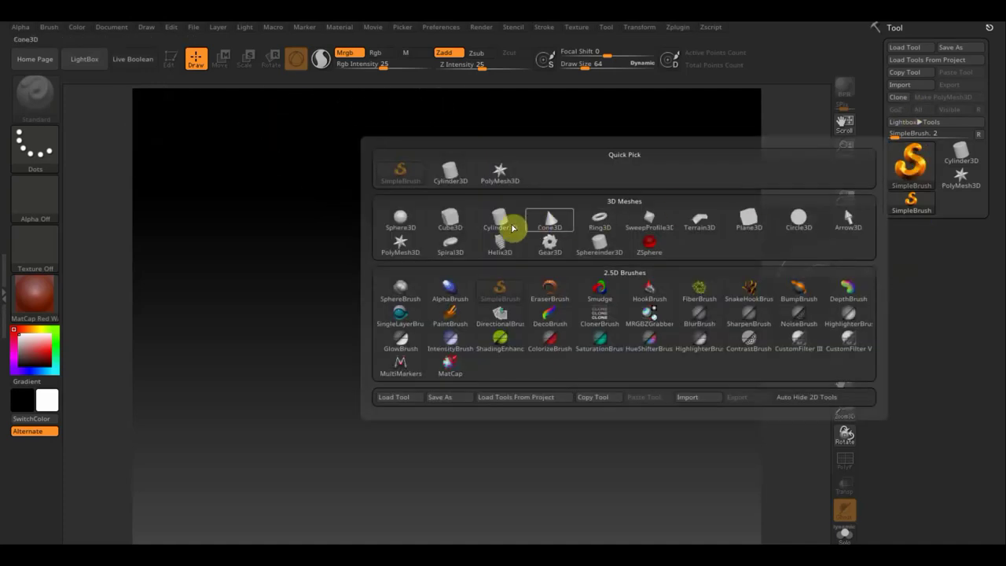
{"action": "left_click", "coordinate": [452, 223]}
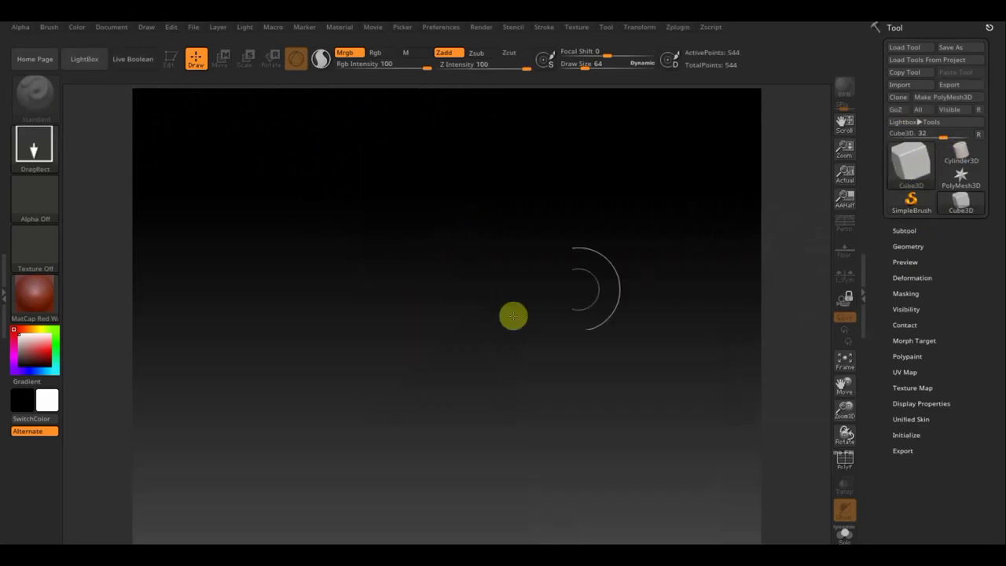
{"action": "left_click_drag", "start_coordinate": [458, 297], "coordinate": [461, 361]}
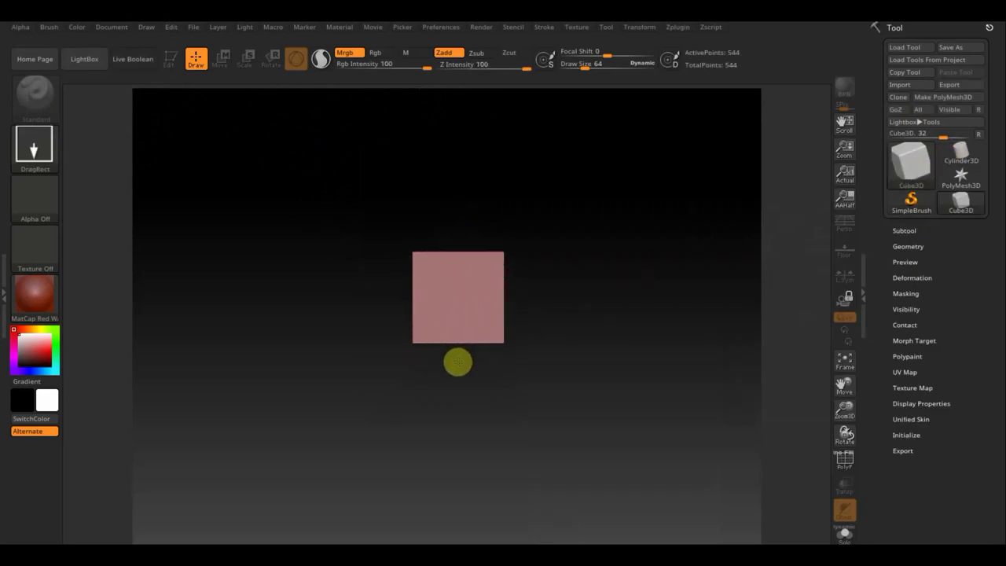
- Enter Edit mode, convert the cube to a PolyMesh3D and show the floor grid
{"action": "left_click", "coordinate": [169, 57]}
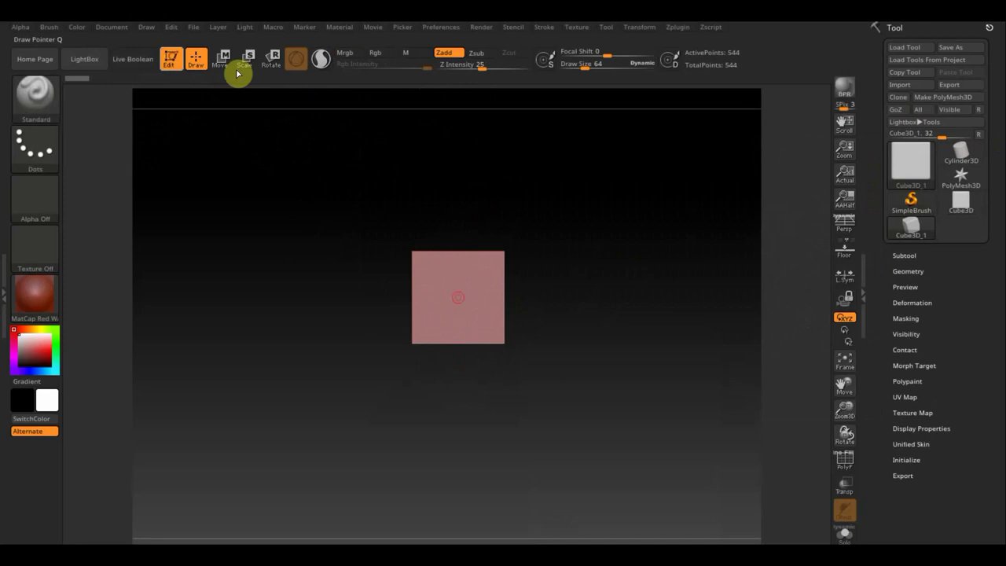
{"action": "left_click", "coordinate": [951, 98]}
{"action": "left_click", "coordinate": [846, 252]}
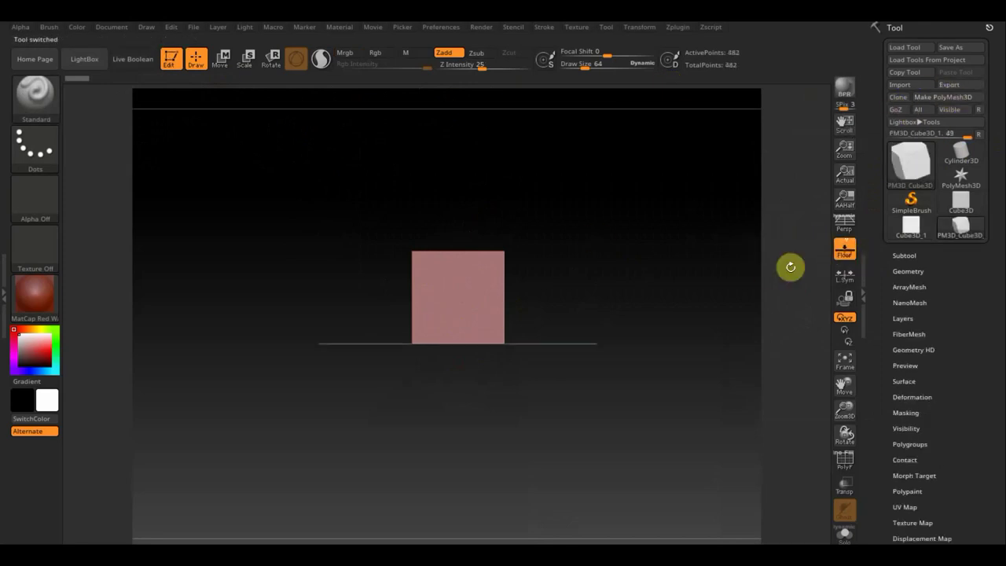
- Squash the cube into a thin flat slab and scale it to about 0.5 of its width
{"action": "left_click", "coordinate": [223, 60]}
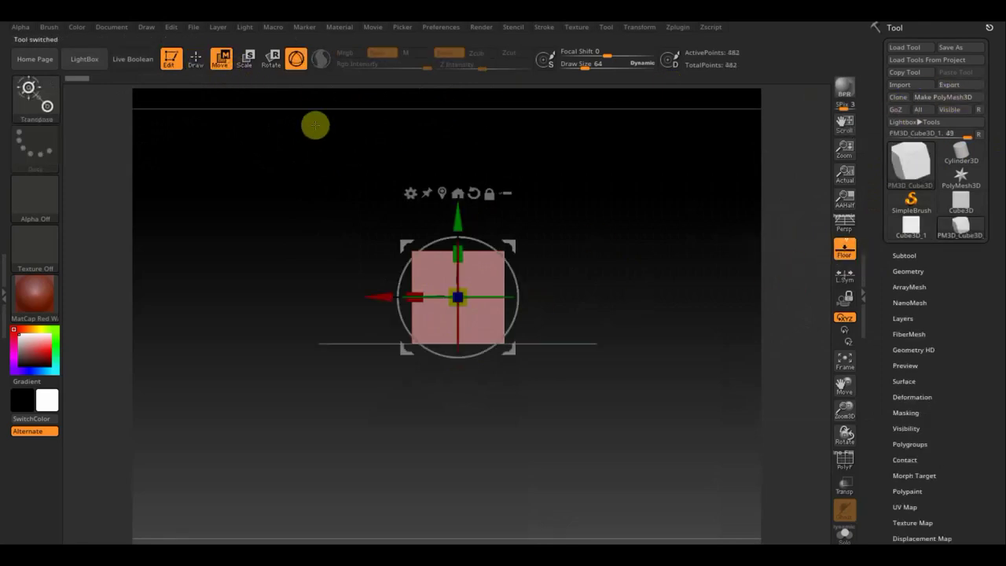
{"action": "left_click_drag", "start_coordinate": [459, 252], "coordinate": [459, 298]}
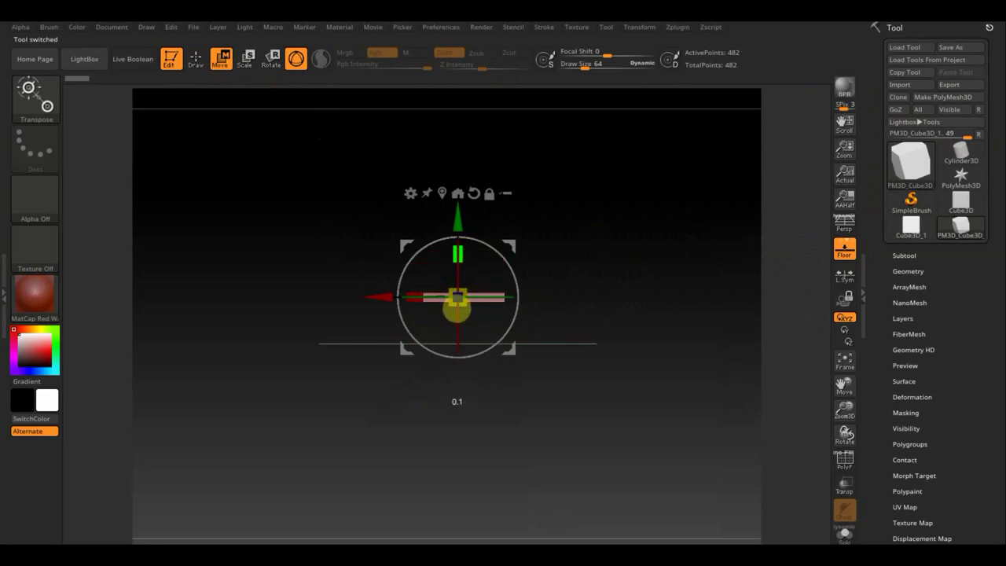
{"action": "left_click_drag", "start_coordinate": [461, 301], "coordinate": [464, 304]}
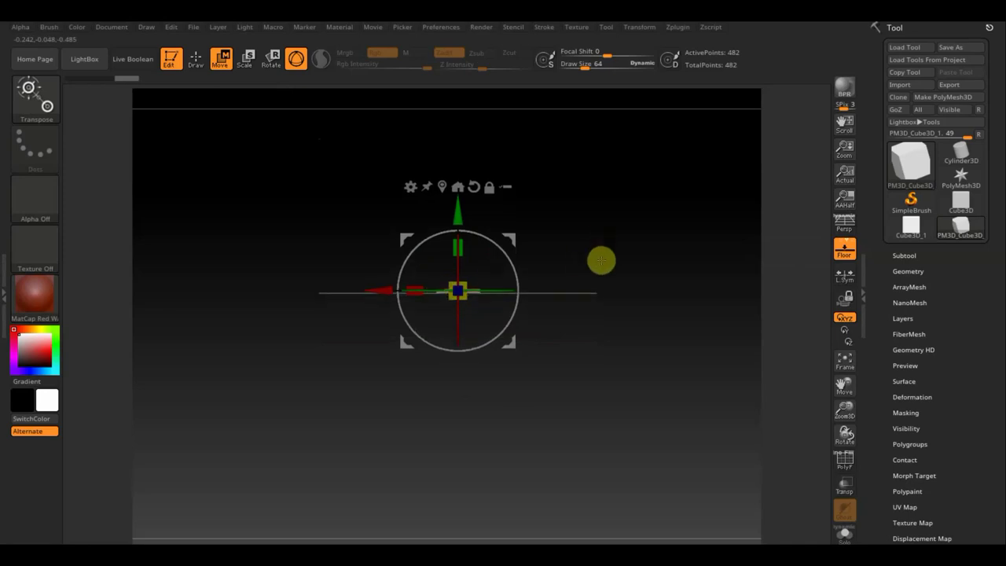
{"action": "left_click_drag", "start_coordinate": [602, 259], "coordinate": [628, 449]}
{"action": "mouse_move", "coordinate": [622, 268]}
{"action": "left_mouse_down"}
{"action": "mouse_move", "coordinate": [620, 364]}
{"action": "mouse_move", "coordinate": [631, 323]}
{"action": "mouse_move", "coordinate": [575, 322]}
{"action": "left_mouse_up"}
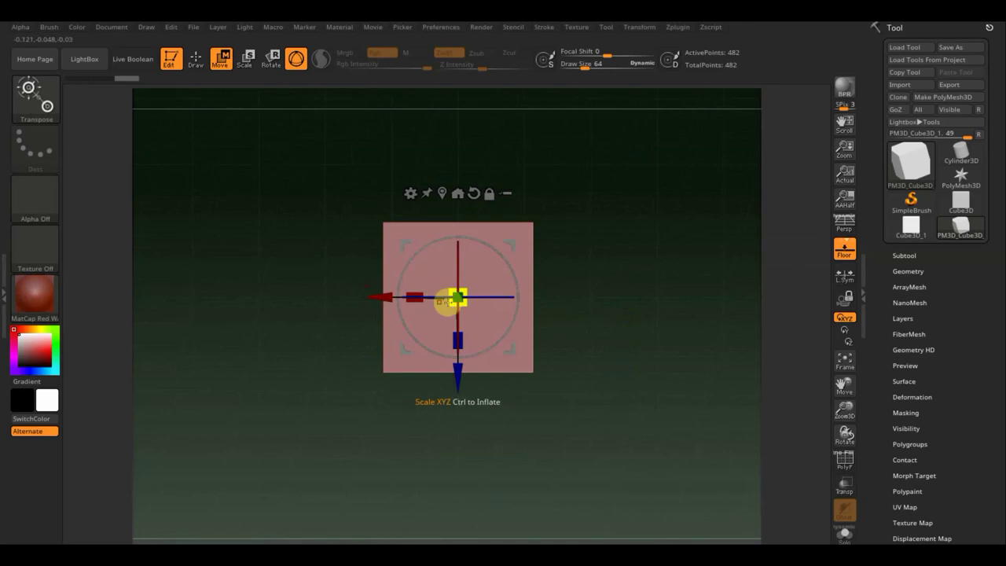
{"action": "left_click_drag", "start_coordinate": [464, 305], "coordinate": [444, 280]}
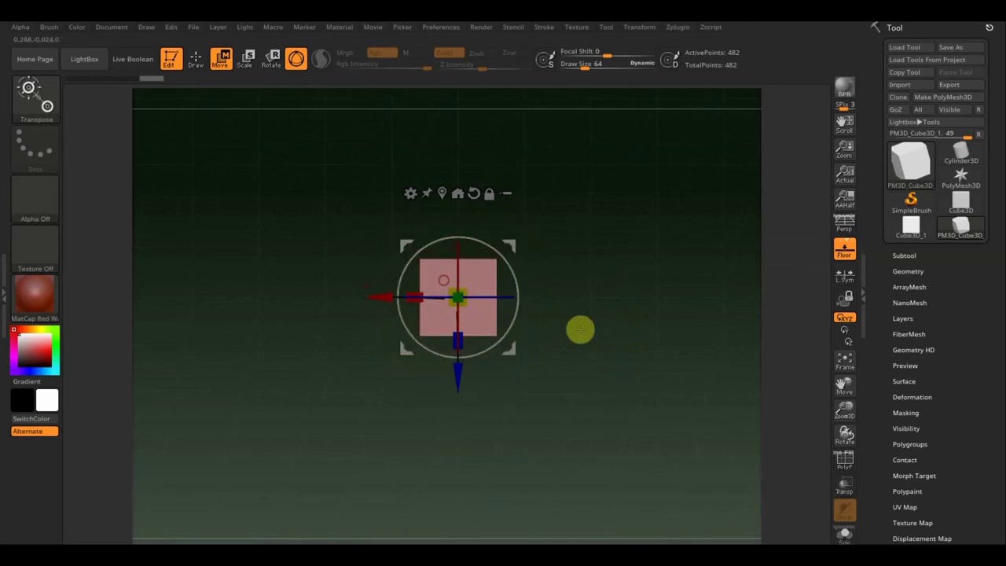
{"action": "left_click_drag", "start_coordinate": [579, 328], "coordinate": [585, 229]}
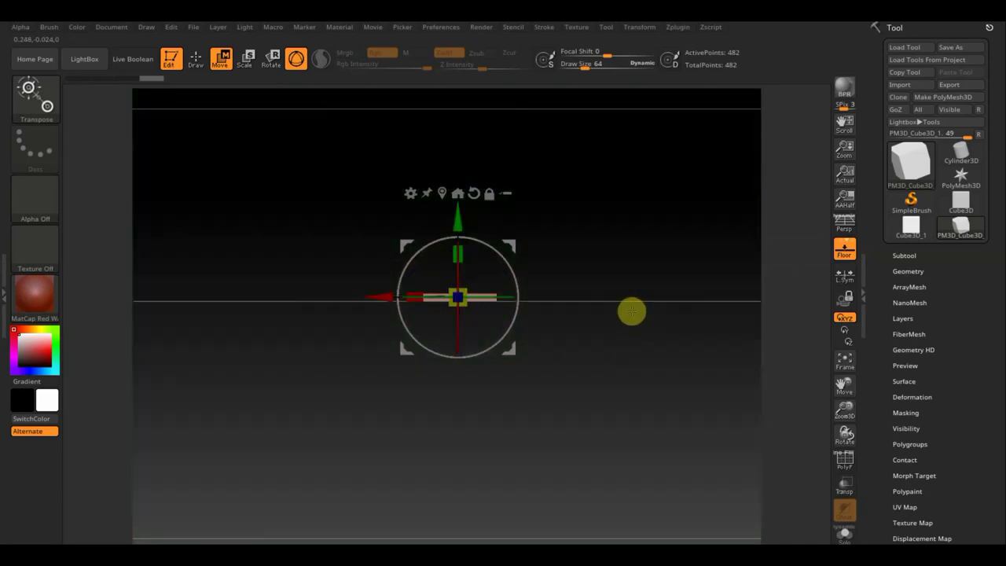
- Return to Draw mode and select the CurveTube brush at draw size 19
{"action": "left_click", "coordinate": [198, 60]}
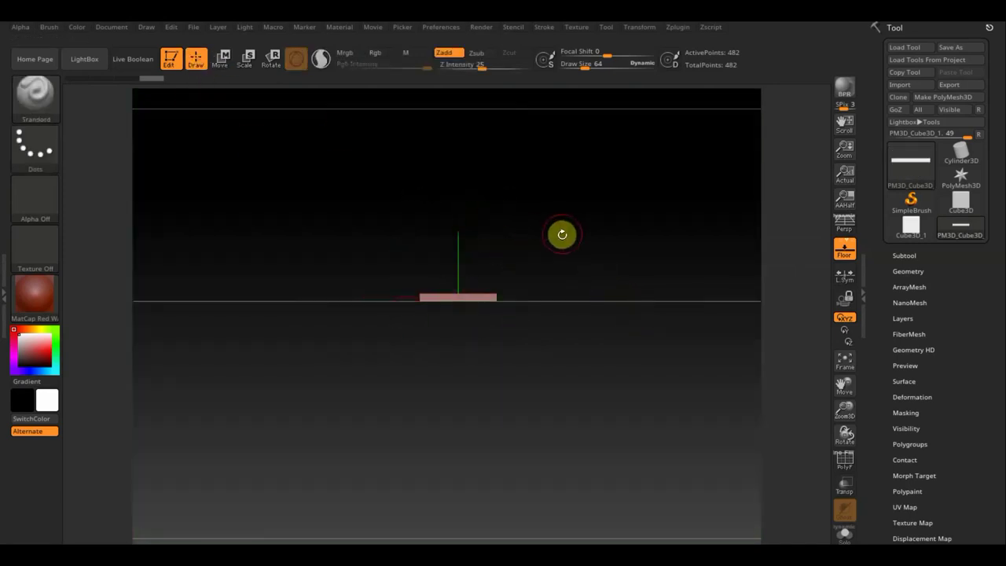
{"action": "left_click_drag", "start_coordinate": [562, 233], "coordinate": [546, 302], "text": "alt"}
{"action": "left_click", "coordinate": [42, 107]}
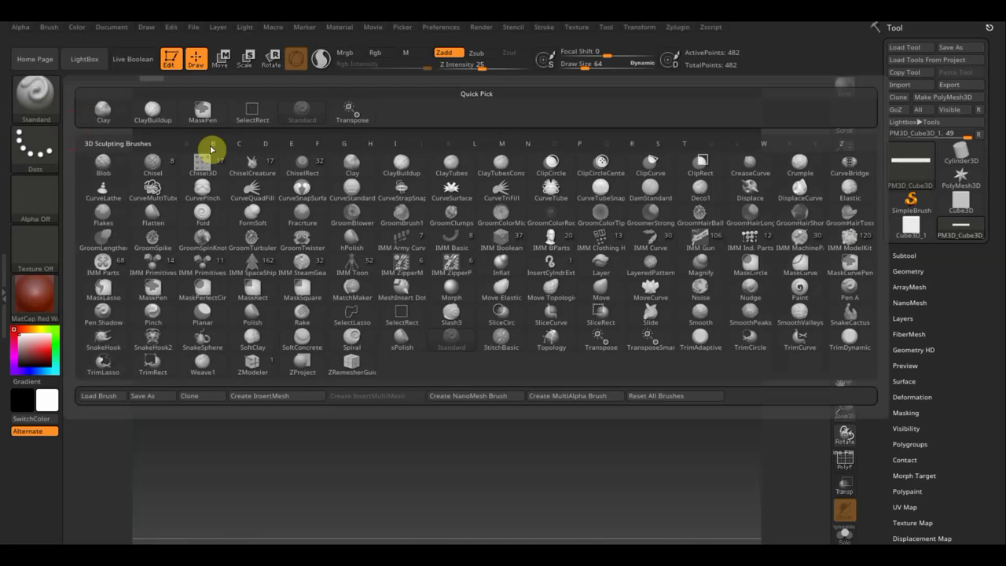
{"action": "left_click", "coordinate": [548, 189]}
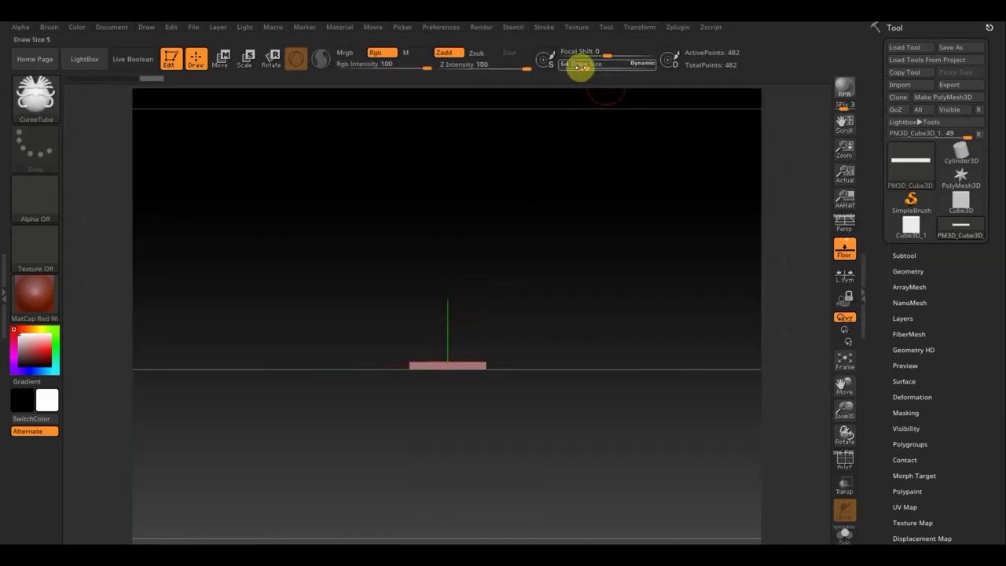
{"action": "left_click_drag", "start_coordinate": [579, 67], "coordinate": [574, 68]}
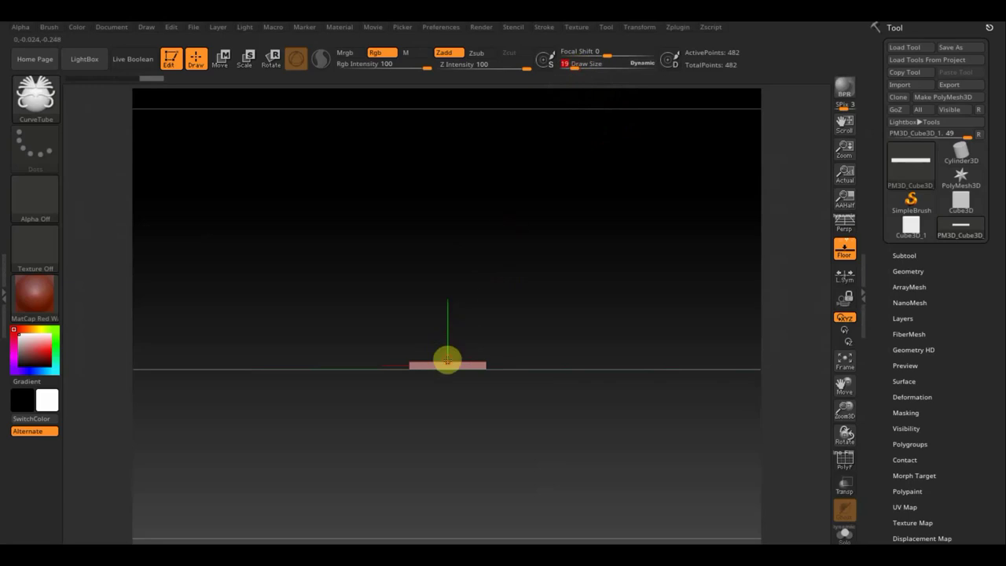
- Draw a tube rising from the slab's centre and bend its upper part to the left
{"action": "left_click_drag", "start_coordinate": [448, 361], "coordinate": [447, 159]}
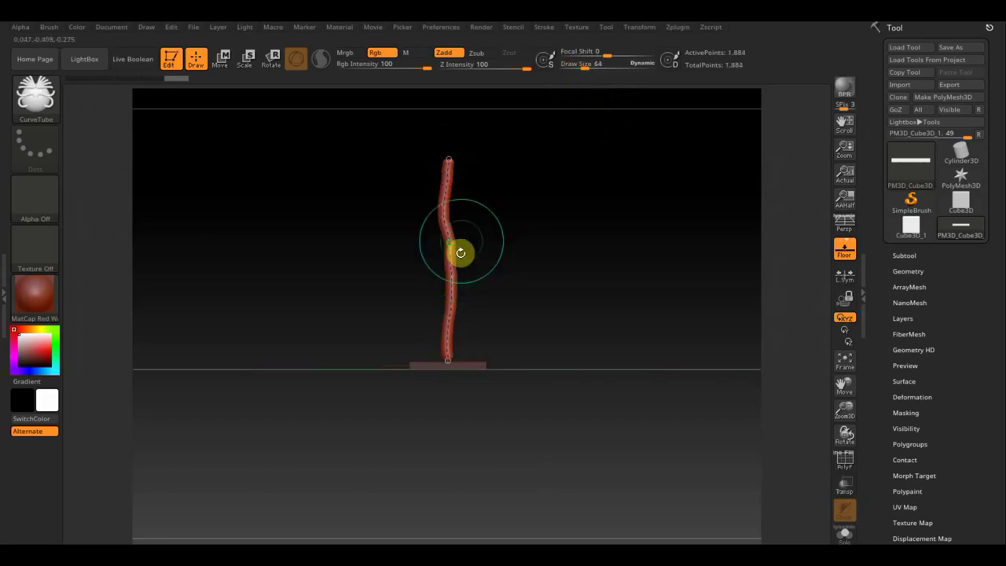
{"action": "left_click_drag", "start_coordinate": [460, 252], "coordinate": [447, 256]}
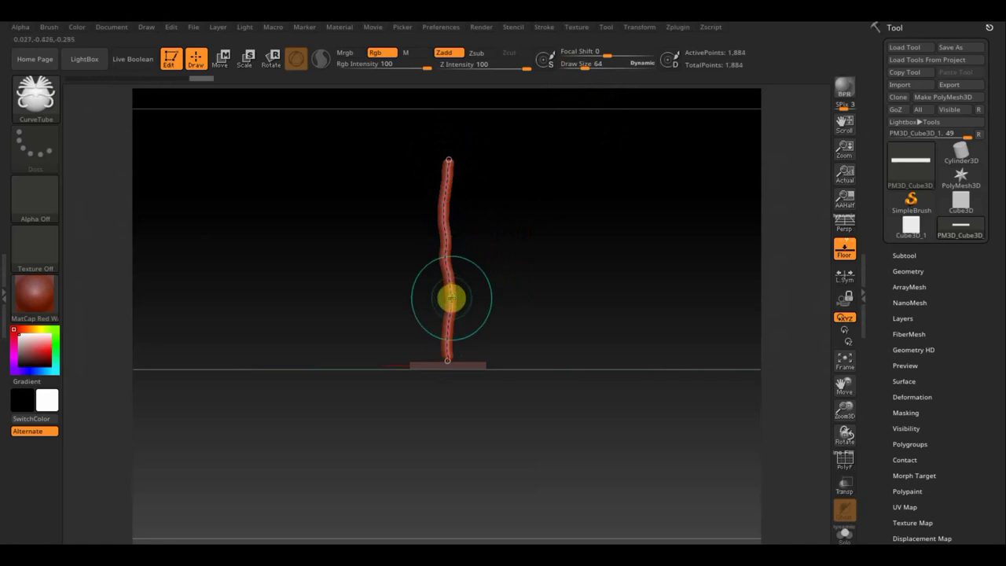
{"action": "mouse_move", "coordinate": [444, 297]}
{"action": "left_mouse_down"}
{"action": "mouse_move", "coordinate": [433, 157]}
{"action": "mouse_move", "coordinate": [415, 143]}
{"action": "left_mouse_up"}
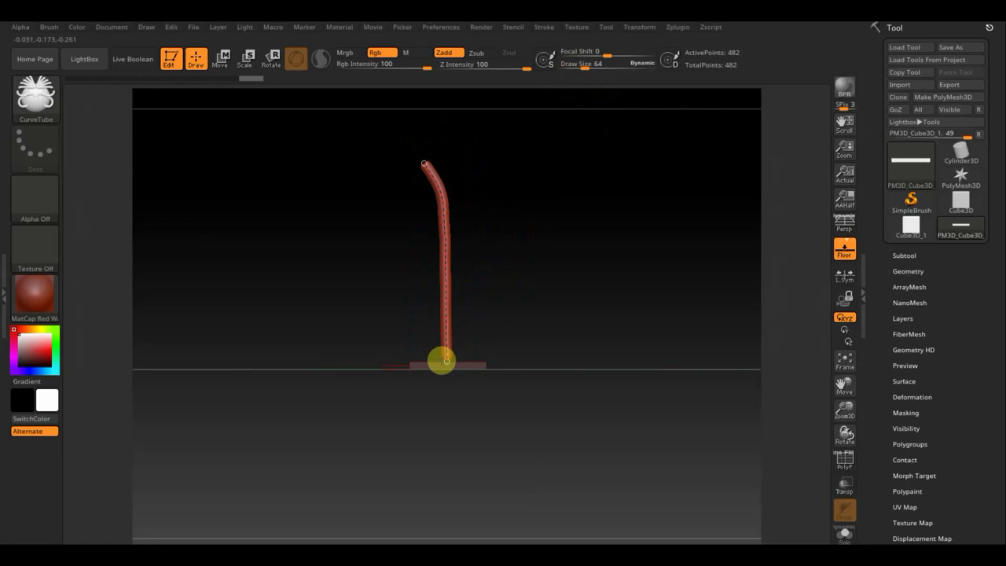
- Set draw size to 19, undo the last tube change, and lower the size to about 23
{"action": "type", "text": "s19"}
{"action": "key", "text": "Return"}
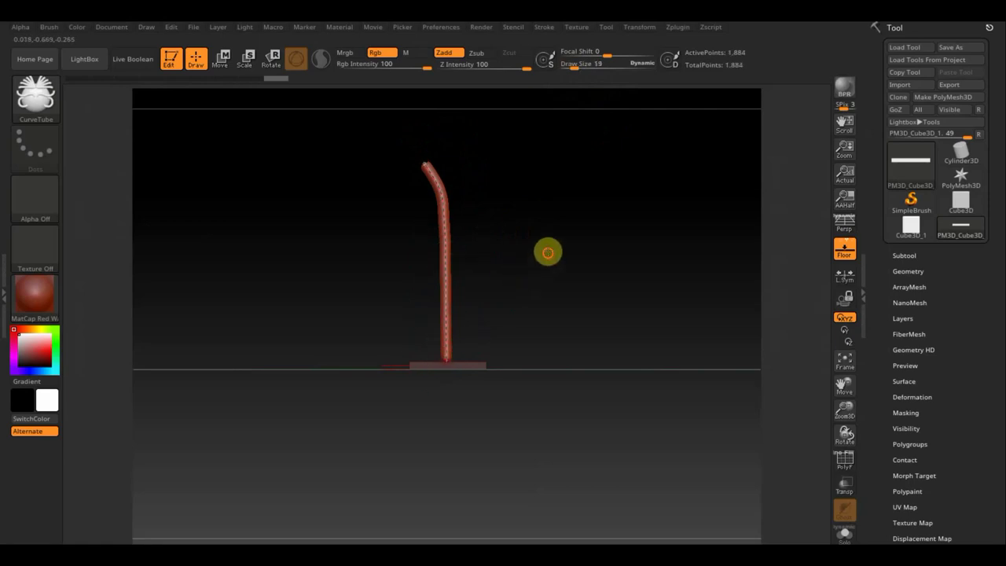
{"action": "left_click_drag", "start_coordinate": [548, 253], "coordinate": [542, 331], "text": "alt"}
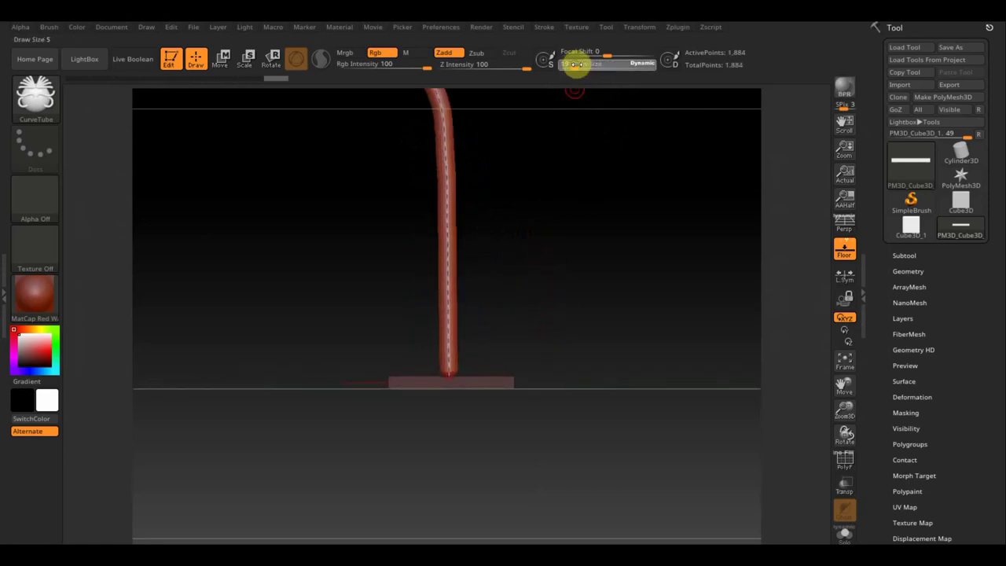
{"action": "key", "text": "ctrl+z"}
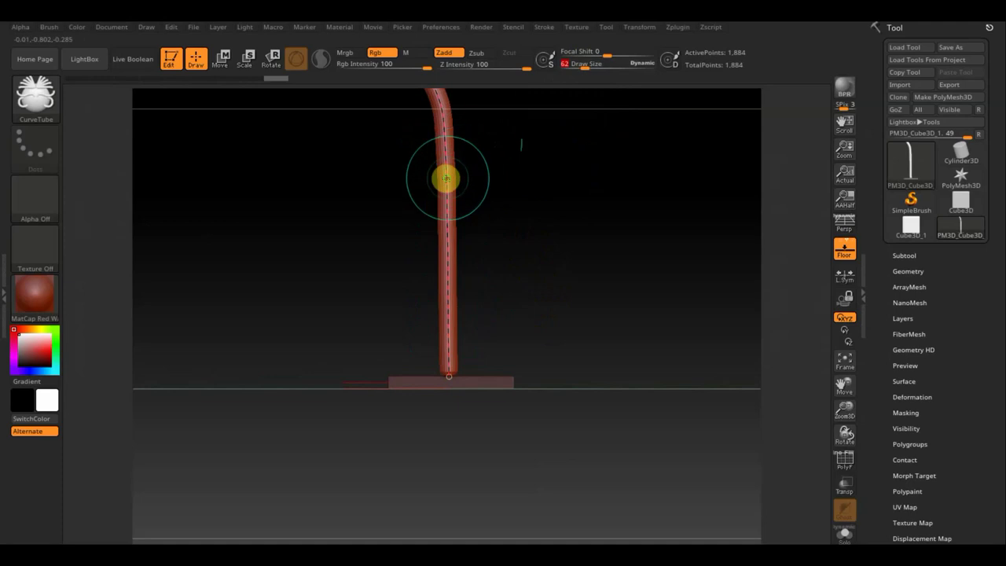
{"action": "left_click_drag", "start_coordinate": [584, 67], "coordinate": [577, 68]}
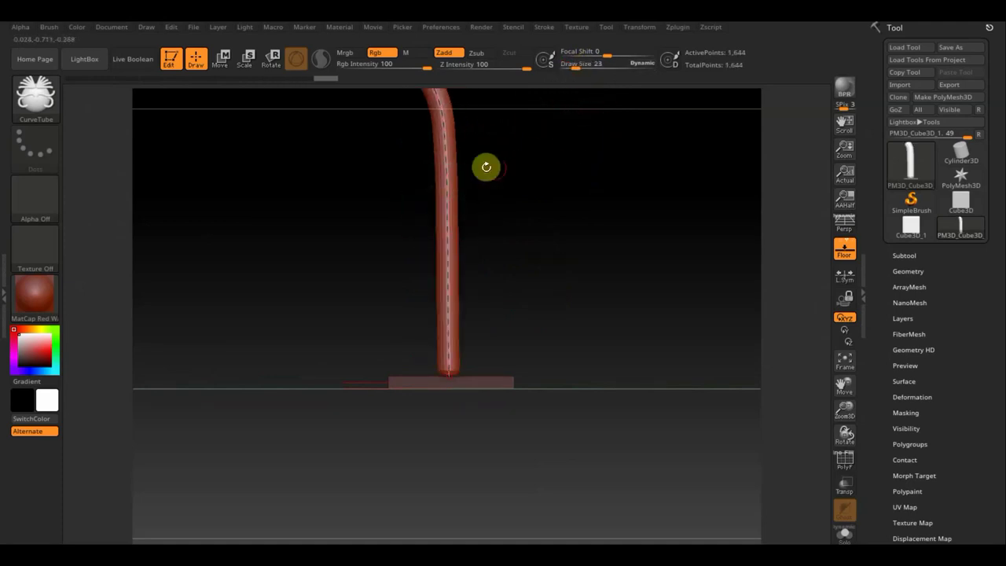
{"action": "left_click_drag", "start_coordinate": [579, 264], "coordinate": [562, 337]}
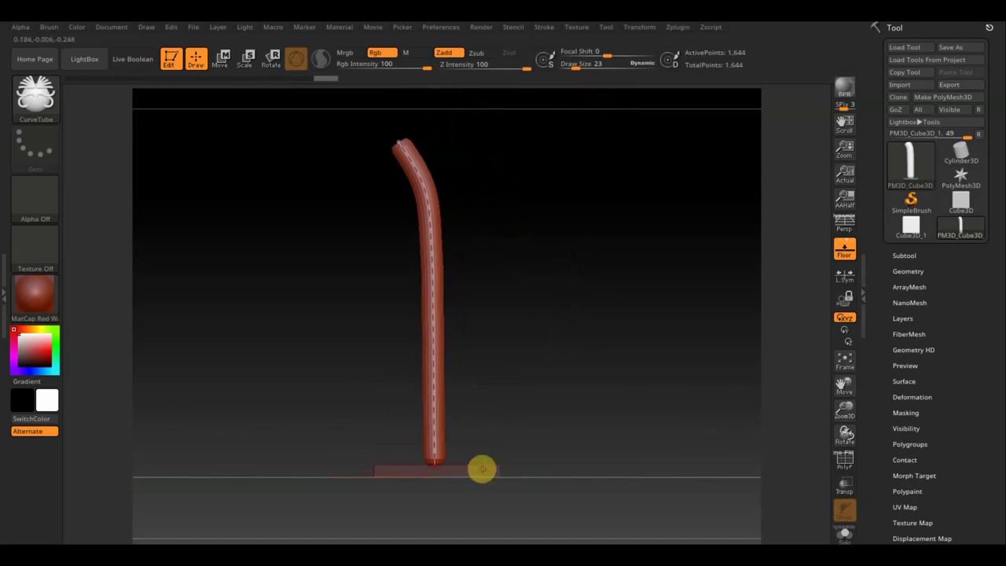
- Commit the curve as solid tube geometry and smooth its top into a tapered tip
{"action": "left_click", "coordinate": [405, 147]}
{"action": "left_click_drag", "start_coordinate": [577, 67], "coordinate": [586, 68]}
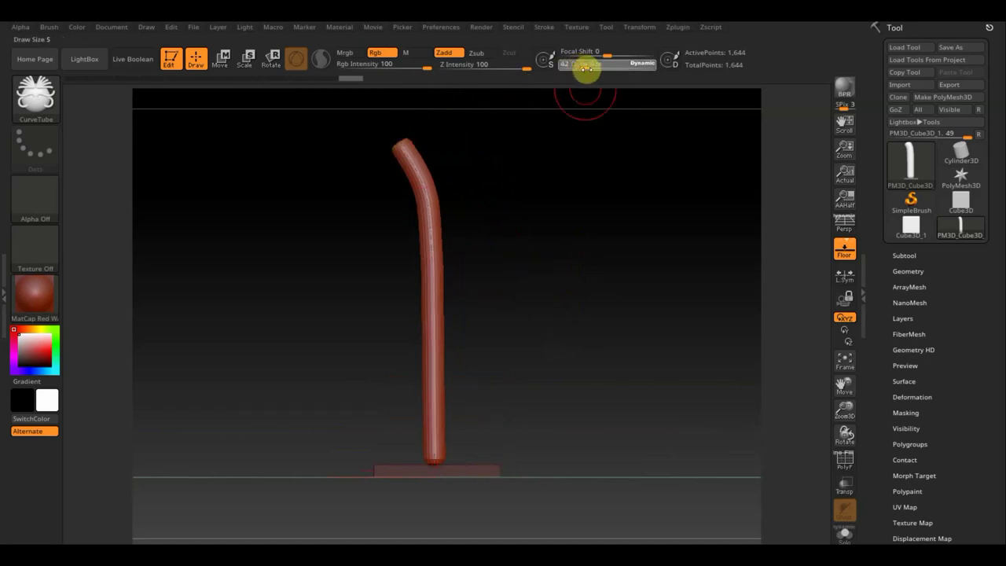
{"action": "left_click_drag", "start_coordinate": [417, 176], "coordinate": [433, 294]}
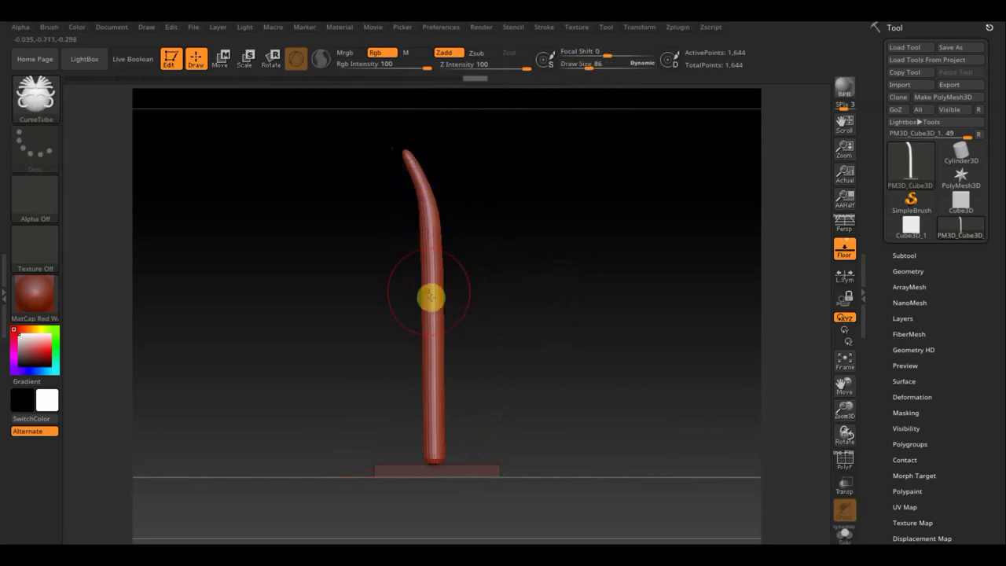
- Using Move Topological, flare the trunk's base outward and add a gentle wave to its middle
{"action": "left_click", "coordinate": [36, 98]}
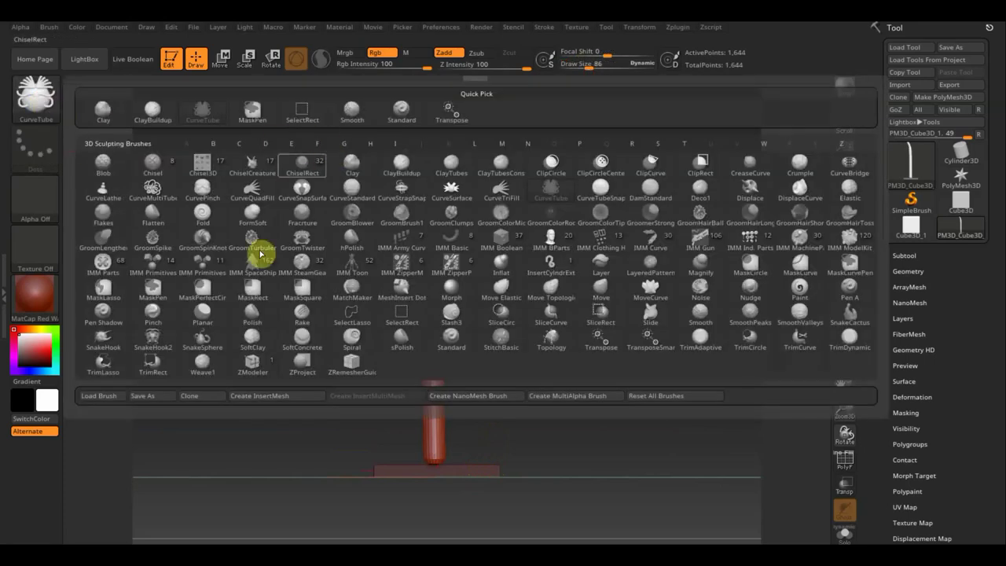
{"action": "left_click", "coordinate": [553, 294]}
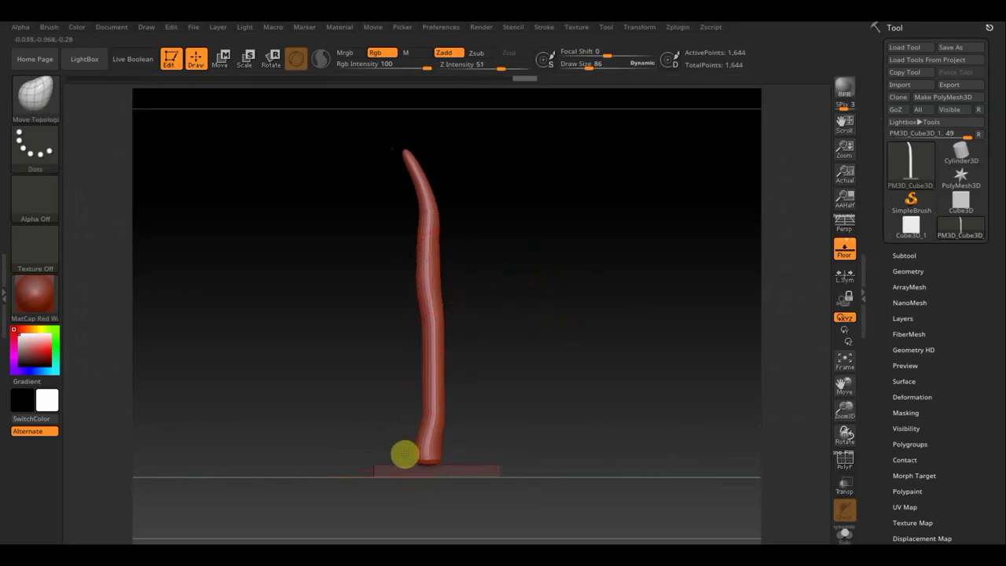
{"action": "left_click_drag", "start_coordinate": [458, 454], "coordinate": [449, 427], "text": "shift"}
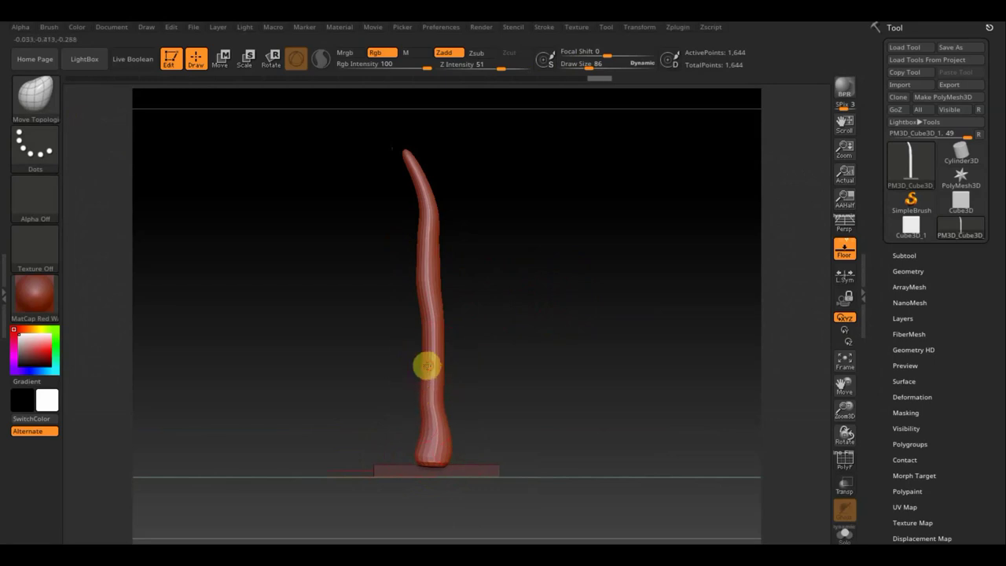
{"action": "left_click_drag", "start_coordinate": [427, 365], "coordinate": [417, 365], "text": "shift"}
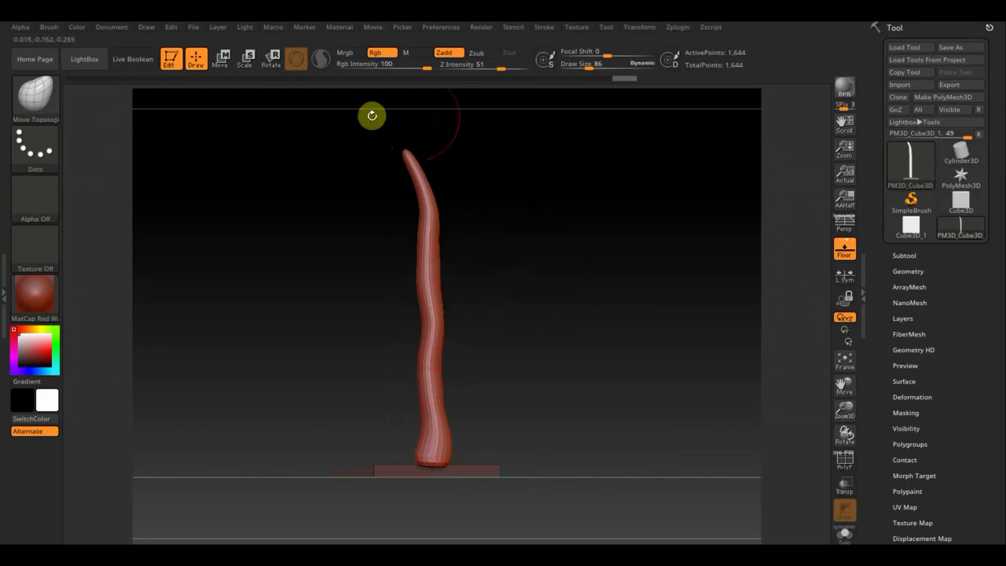
{"action": "left_click", "coordinate": [37, 98]}
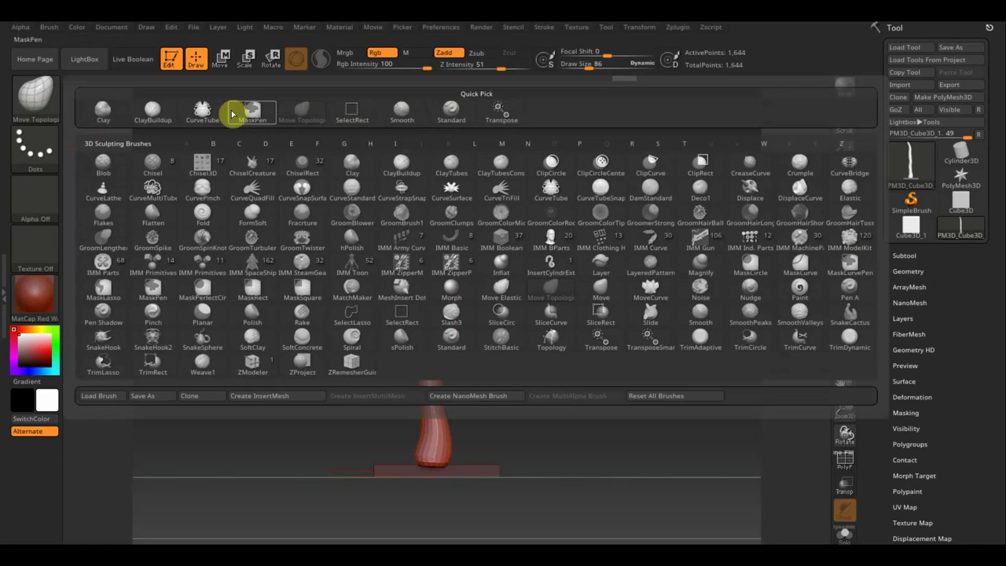
{"action": "left_click", "coordinate": [202, 113]}
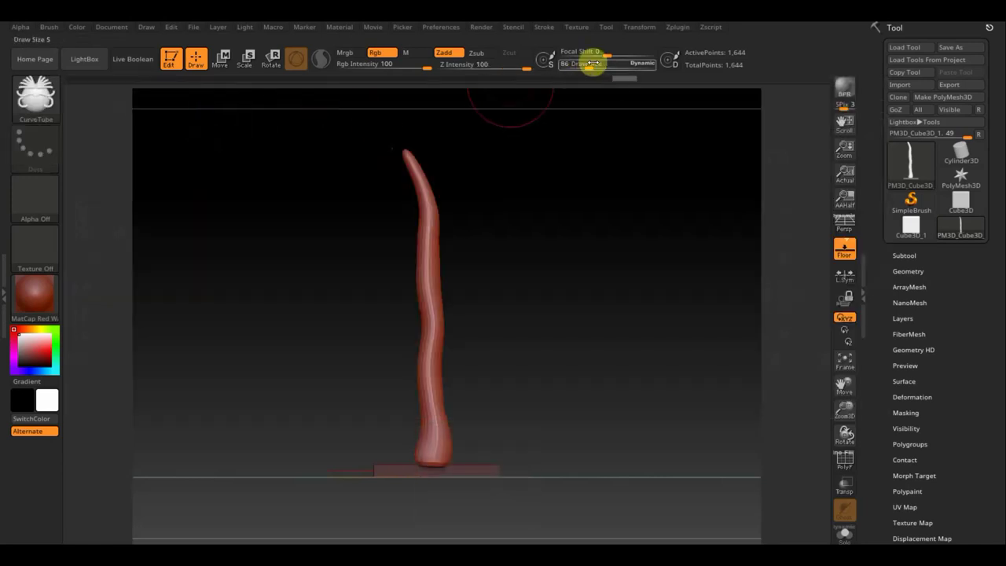
- Draw a thin CurveTube branch from the trunk's middle up to the right at size 10 and commit it
{"action": "left_click_drag", "start_coordinate": [592, 63], "coordinate": [578, 67]}
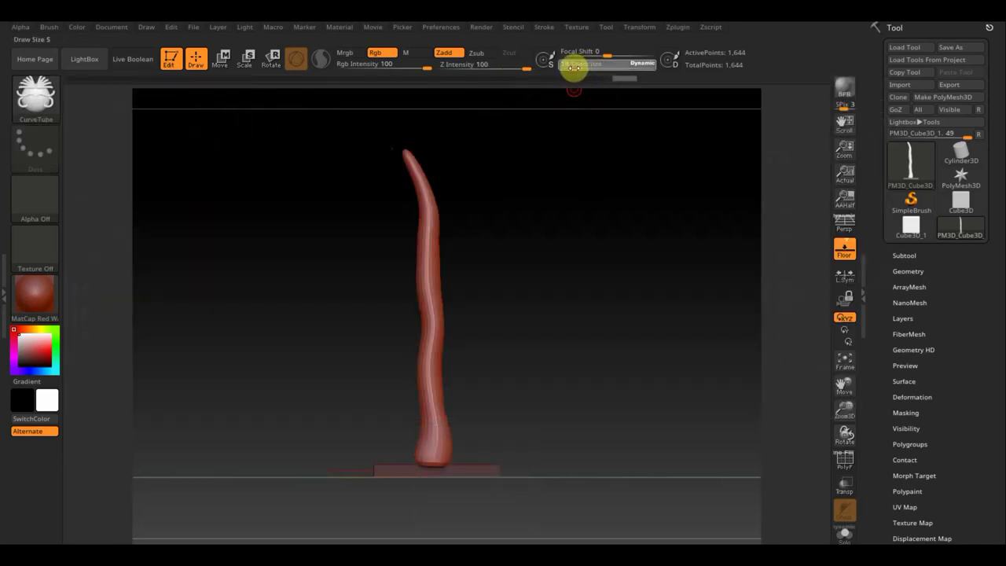
{"action": "left_click_drag", "start_coordinate": [437, 312], "coordinate": [514, 234]}
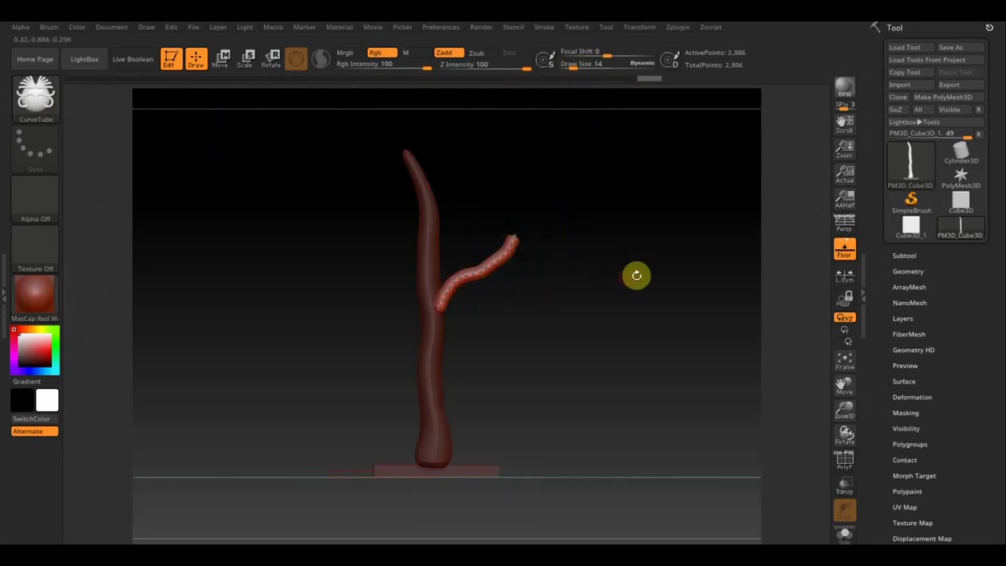
{"action": "mouse_move", "coordinate": [636, 274]}
{"action": "right_mouse_down", "text": "ctrl"}
{"action": "mouse_move", "coordinate": [620, 283]}
{"action": "mouse_move", "coordinate": [623, 325]}
{"action": "mouse_move", "coordinate": [595, 339]}
{"action": "right_mouse_up", "text": "ctrl"}
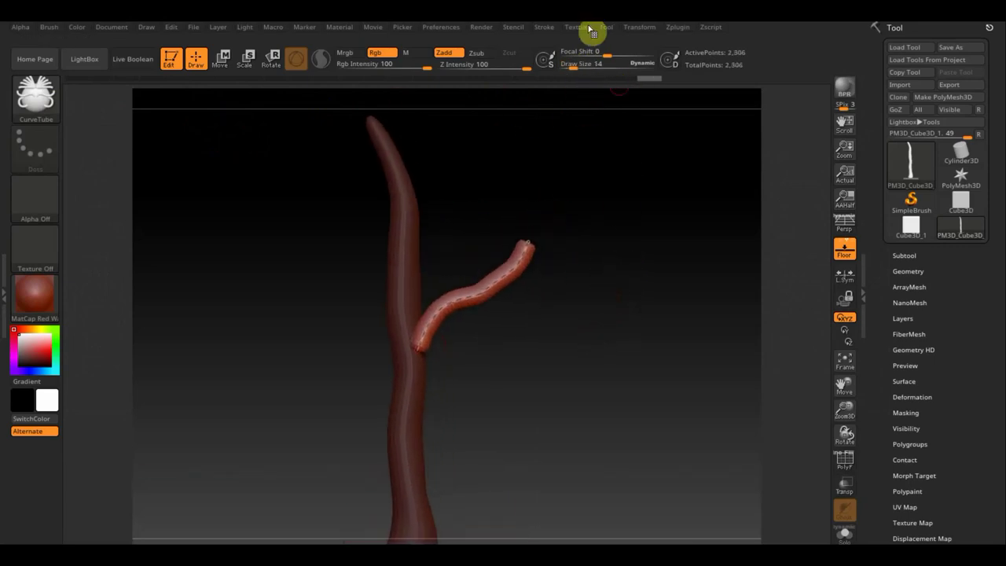
{"action": "left_click_drag", "start_coordinate": [571, 71], "coordinate": [585, 68]}
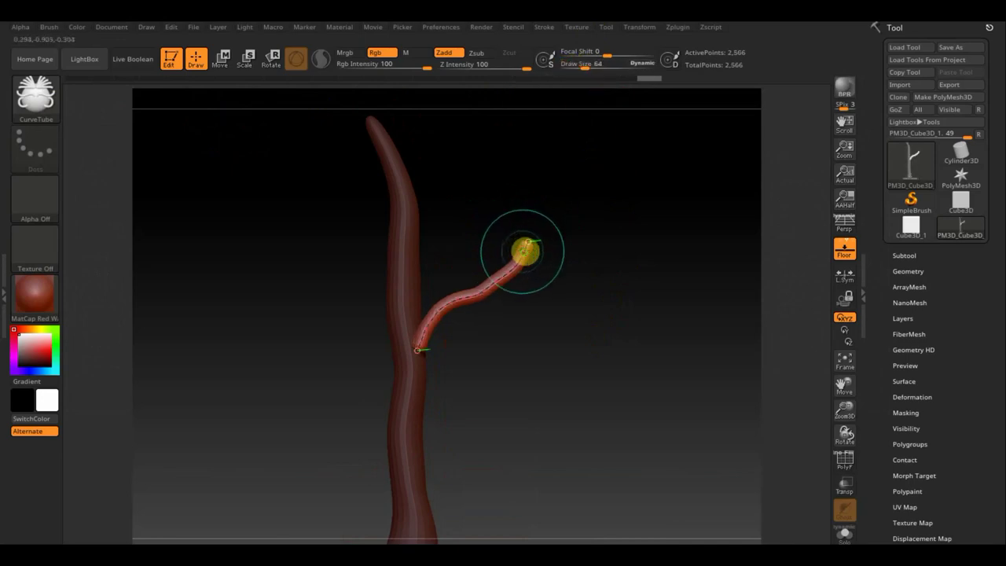
{"action": "type", "text": "s10"}
{"action": "key", "text": "Return"}
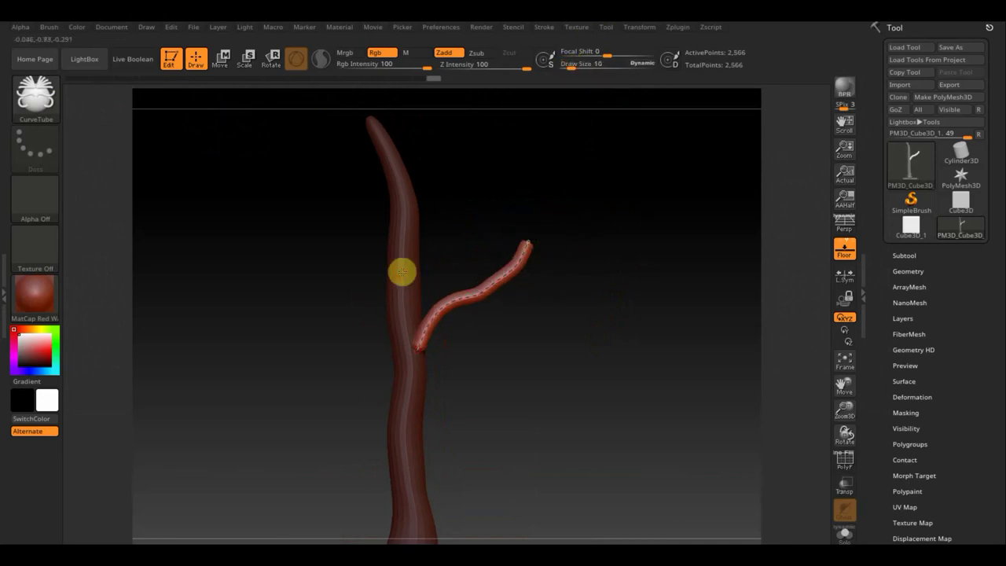
{"action": "left_click_drag", "start_coordinate": [571, 336], "coordinate": [411, 332]}
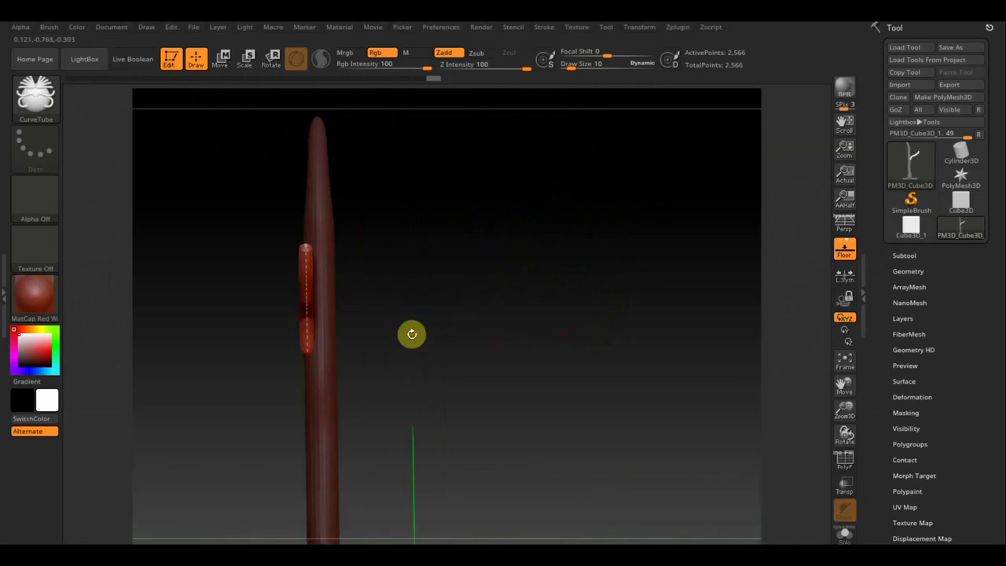
{"action": "left_click", "coordinate": [325, 360]}
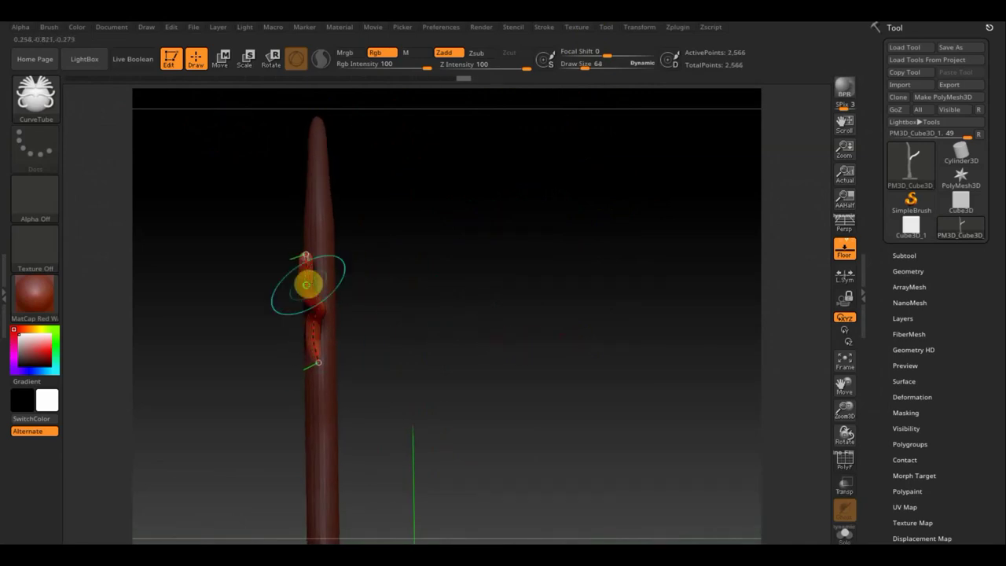
{"action": "mouse_move", "coordinate": [364, 283]}
{"action": "left_mouse_down"}
{"action": "mouse_move", "coordinate": [499, 294]}
{"action": "mouse_move", "coordinate": [463, 307]}
{"action": "left_mouse_up"}
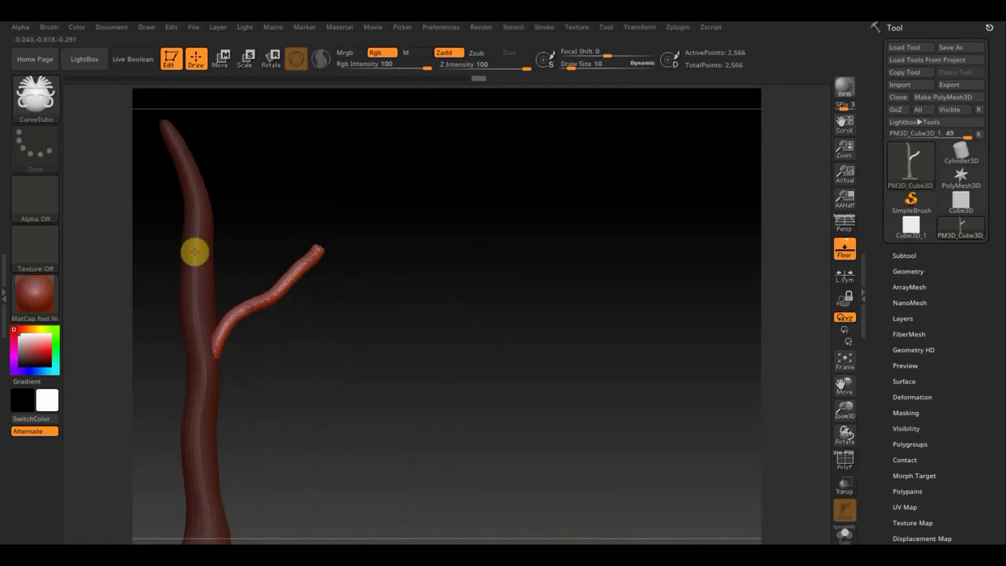
{"action": "left_click_drag", "start_coordinate": [316, 202], "coordinate": [452, 198], "text": "alt"}
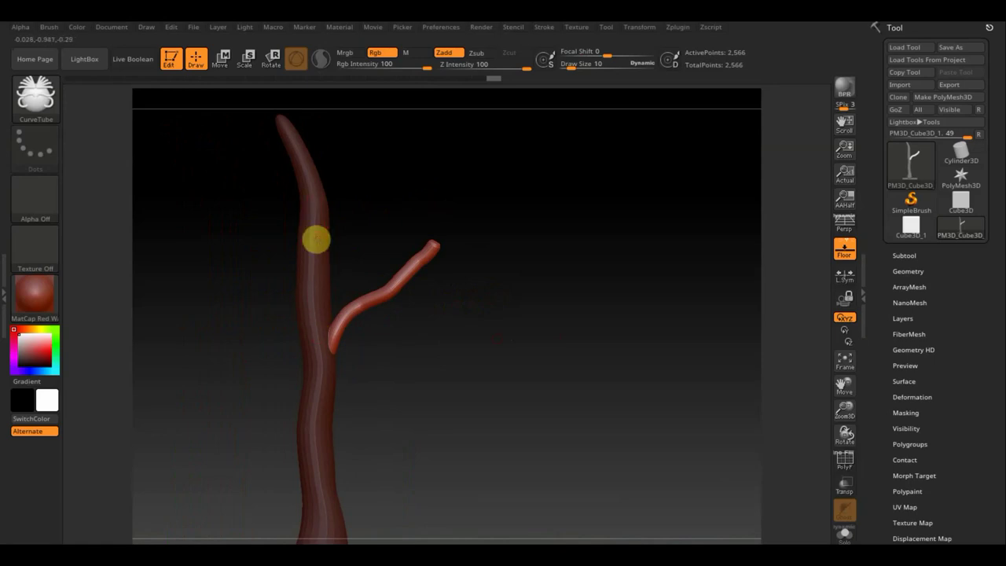
- At draw size 6, draw a twig up from the side branch and commit it as a tube
{"action": "left_click", "coordinate": [571, 66]}
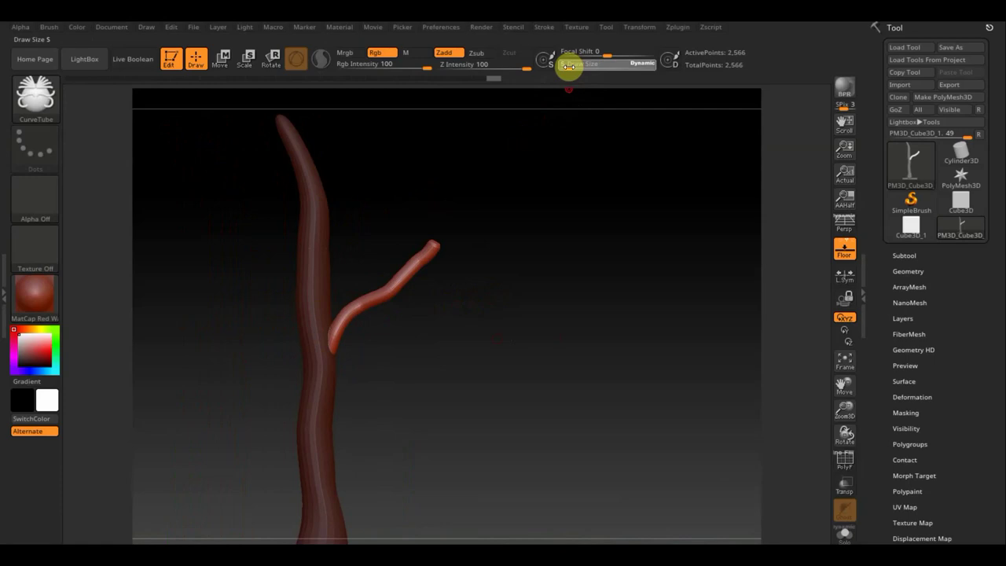
{"action": "left_click_drag", "start_coordinate": [569, 66], "coordinate": [565, 66]}
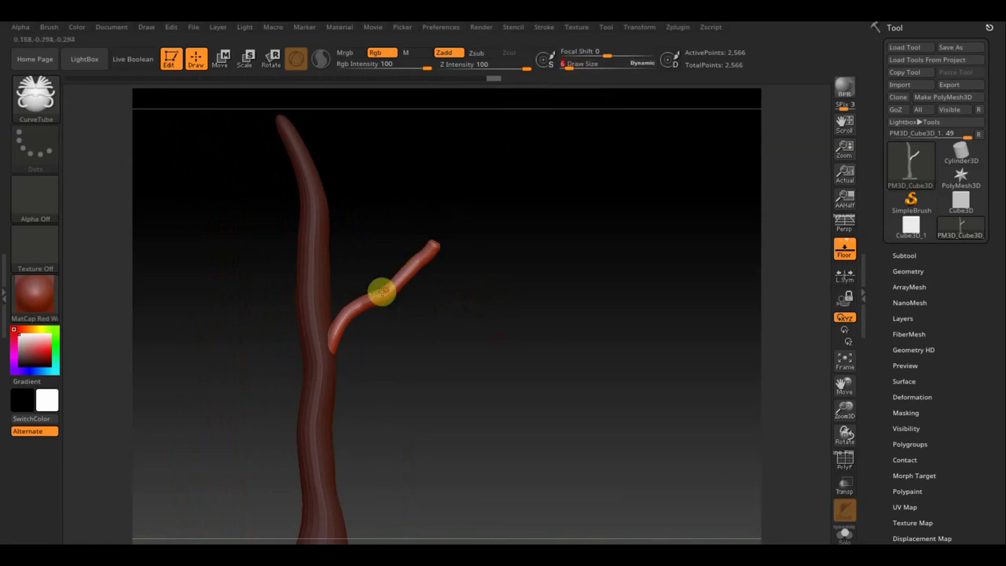
{"action": "left_click_drag", "start_coordinate": [381, 292], "coordinate": [406, 221]}
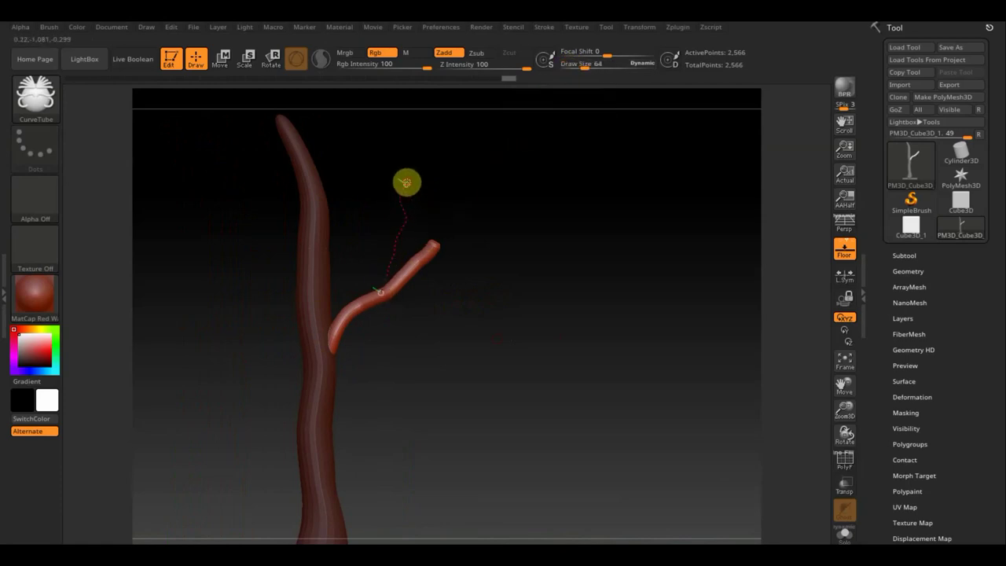
{"action": "left_click_drag", "start_coordinate": [405, 182], "coordinate": [406, 184]}
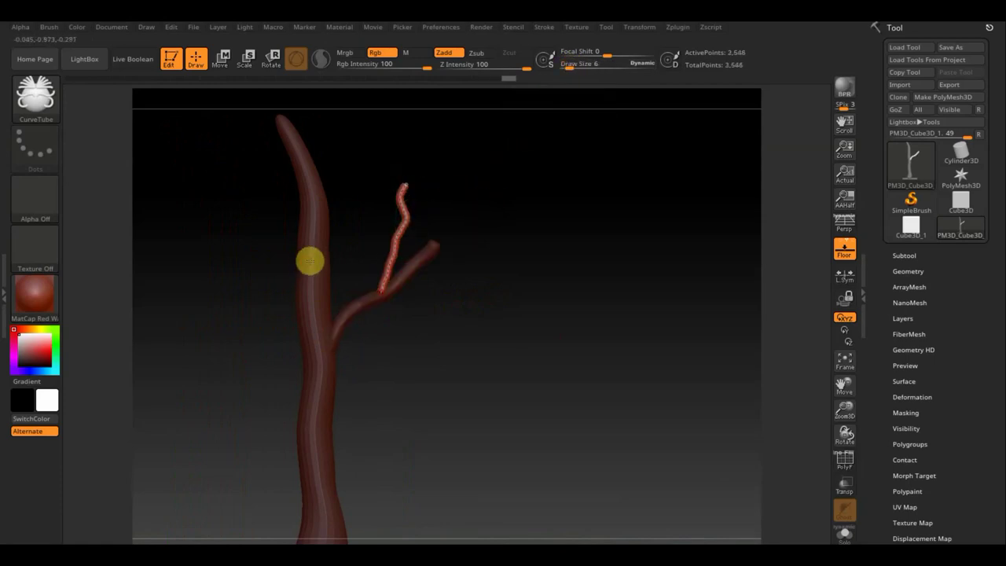
{"action": "left_click", "coordinate": [390, 234]}
- Add another twig up-left and a long offshoot to the right, then undo to keep the tube thinner
{"action": "left_click_drag", "start_coordinate": [380, 222], "coordinate": [367, 170]}
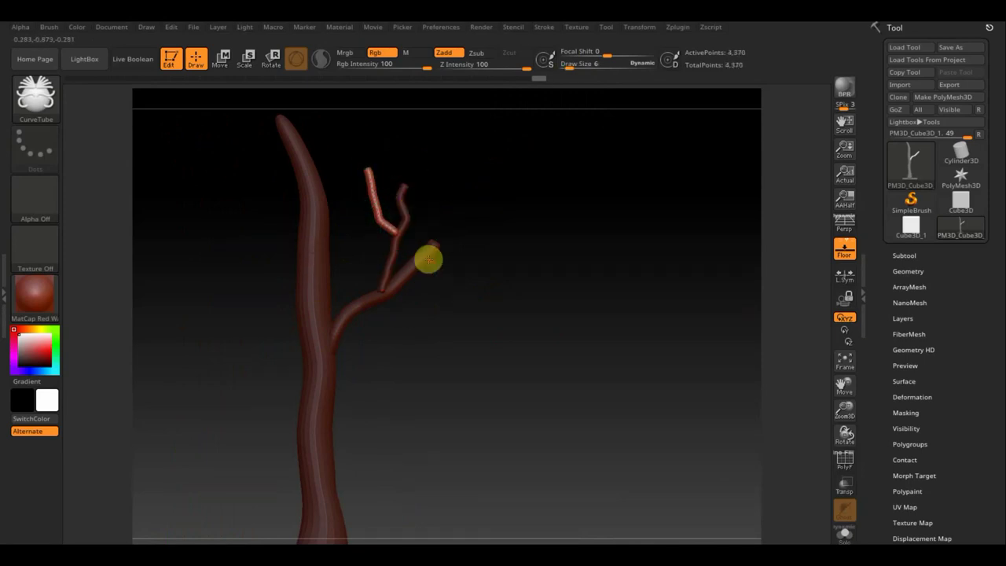
{"action": "left_click_drag", "start_coordinate": [440, 258], "coordinate": [519, 214]}
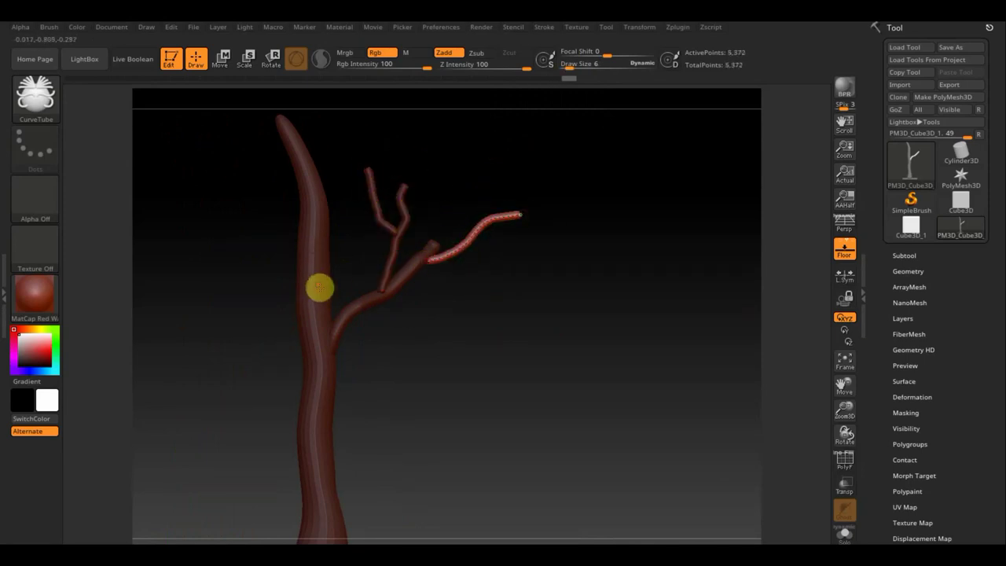
{"action": "mouse_move", "coordinate": [427, 275]}
{"action": "left_mouse_down"}
{"action": "mouse_move", "coordinate": [412, 290]}
{"action": "mouse_move", "coordinate": [445, 321]}
{"action": "mouse_move", "coordinate": [517, 317]}
{"action": "mouse_move", "coordinate": [445, 312]}
{"action": "mouse_move", "coordinate": [488, 299]}
{"action": "mouse_move", "coordinate": [467, 296]}
{"action": "mouse_move", "coordinate": [455, 324]}
{"action": "mouse_move", "coordinate": [458, 316]}
{"action": "mouse_move", "coordinate": [406, 304]}
{"action": "mouse_move", "coordinate": [348, 366]}
{"action": "mouse_move", "coordinate": [456, 283]}
{"action": "mouse_move", "coordinate": [398, 296]}
{"action": "mouse_move", "coordinate": [449, 301]}
{"action": "left_mouse_up"}
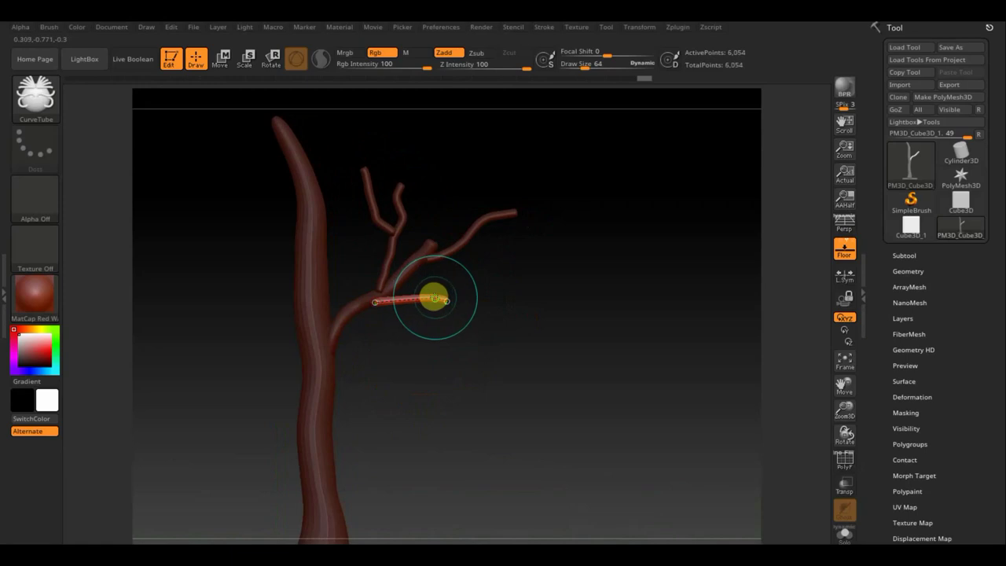
{"action": "key", "text": "ctrl+z"}
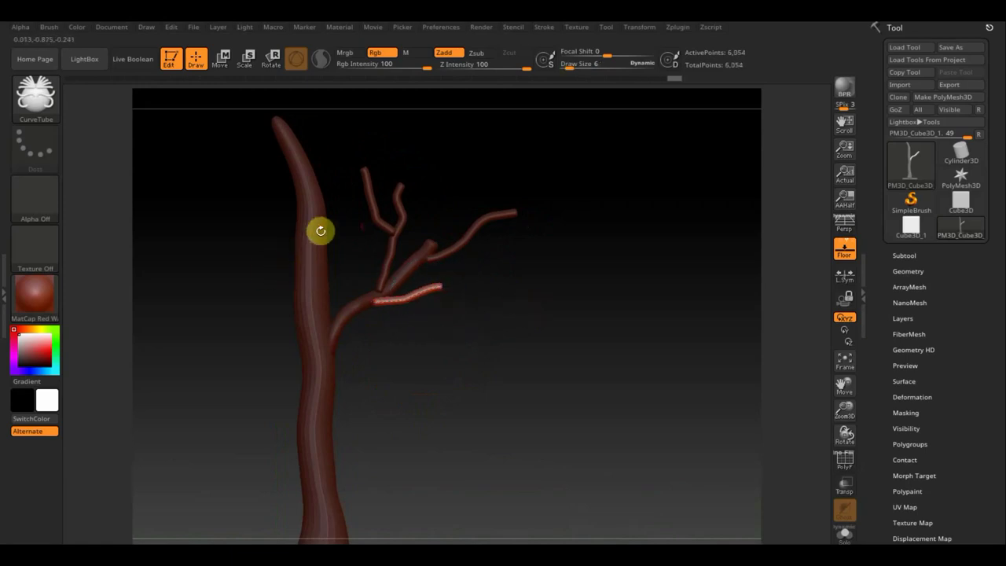
{"action": "mouse_move", "coordinate": [463, 316]}
{"action": "left_mouse_down"}
{"action": "mouse_move", "coordinate": [469, 241]}
{"action": "mouse_move", "coordinate": [443, 218]}
{"action": "mouse_move", "coordinate": [453, 228]}
{"action": "left_mouse_up"}
- Hide the floor grid and select Move Topological with a larger draw size
{"action": "left_click", "coordinate": [847, 252]}
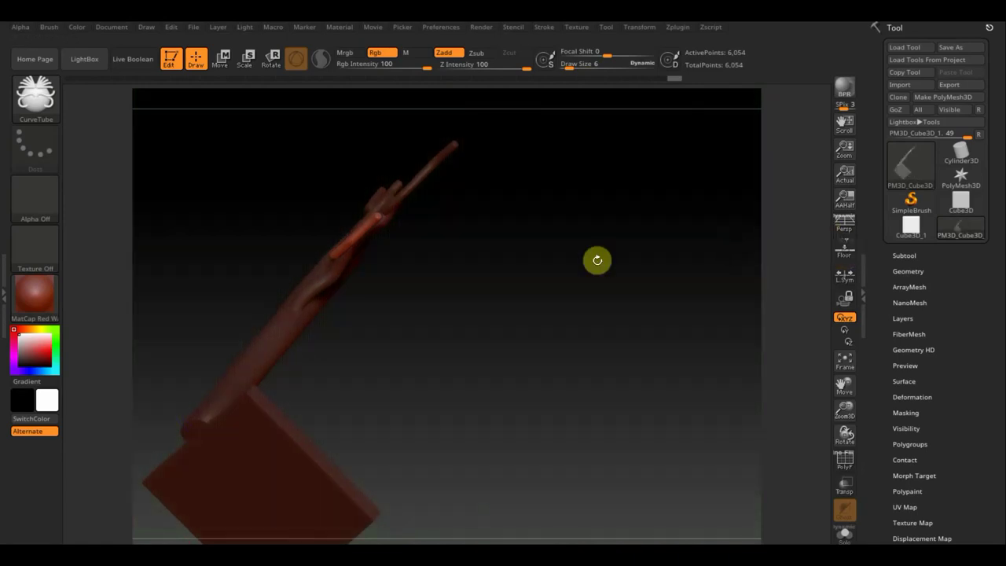
{"action": "left_click", "coordinate": [44, 87]}
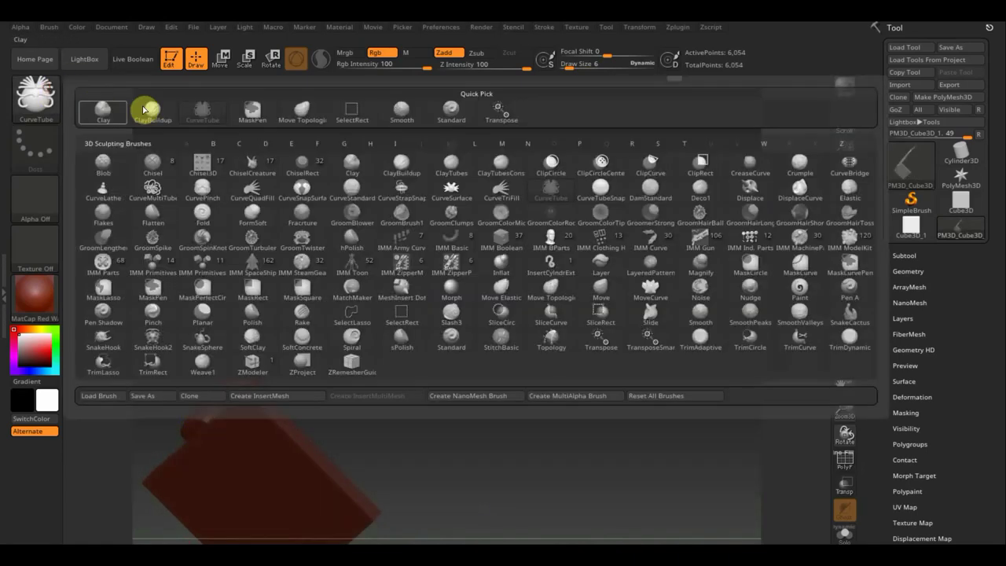
{"action": "left_click", "coordinate": [301, 109]}
{"action": "left_click_drag", "start_coordinate": [570, 66], "coordinate": [591, 72]}
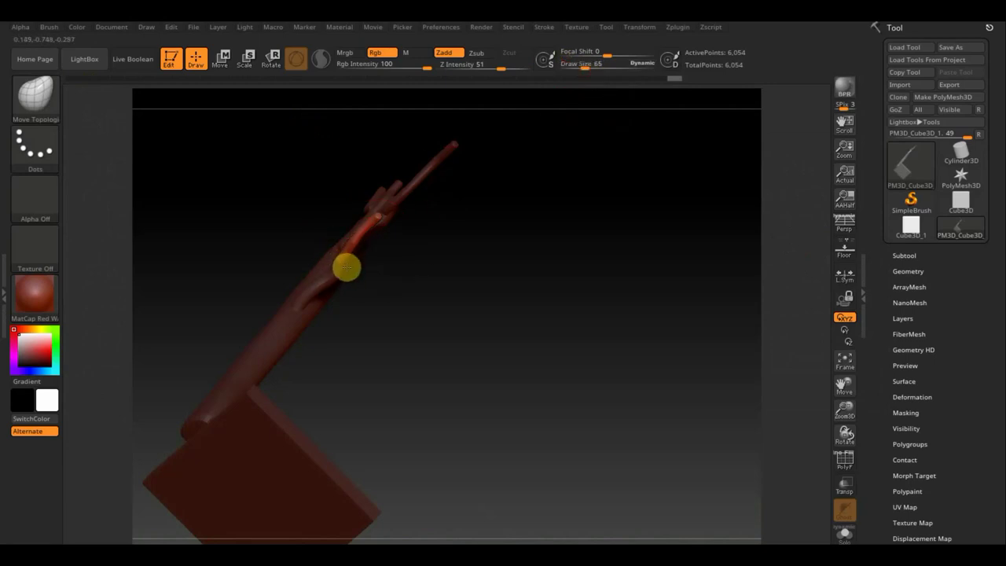
- Clear the mask from the whole tree and turn the side branches toward the viewer
{"action": "mouse_move", "coordinate": [467, 260]}
{"action": "left_mouse_down"}
{"action": "mouse_move", "coordinate": [469, 339]}
{"action": "mouse_move", "coordinate": [370, 190]}
{"action": "left_mouse_up"}
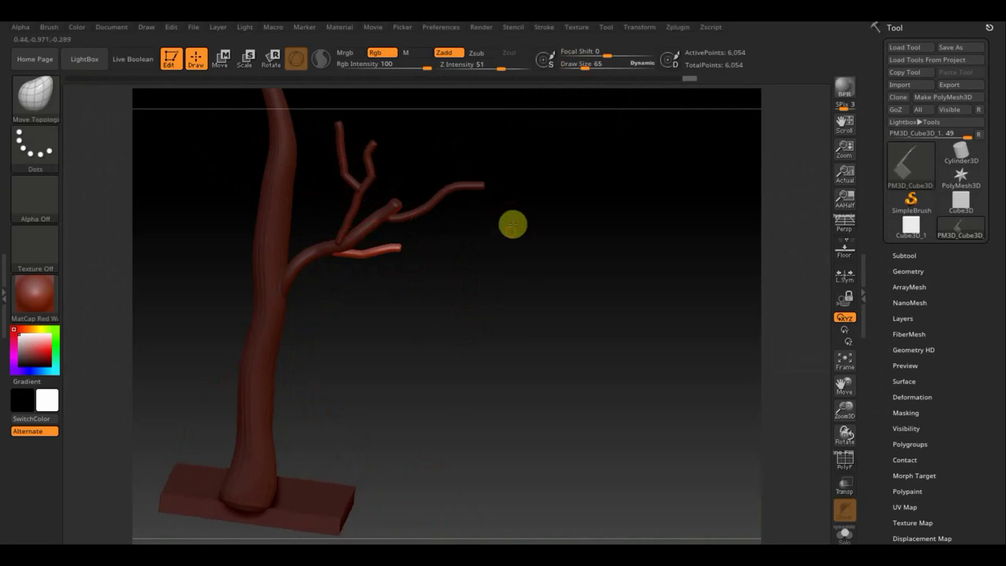
{"action": "left_click_drag", "start_coordinate": [512, 222], "coordinate": [560, 226]}
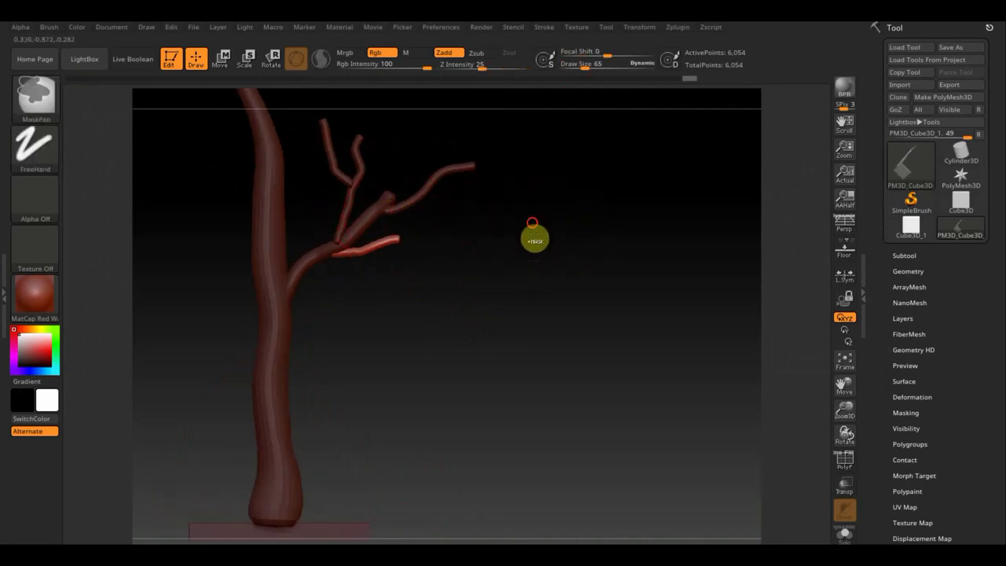
{"action": "left_click_drag", "start_coordinate": [535, 233], "coordinate": [474, 231], "text": "ctrl"}
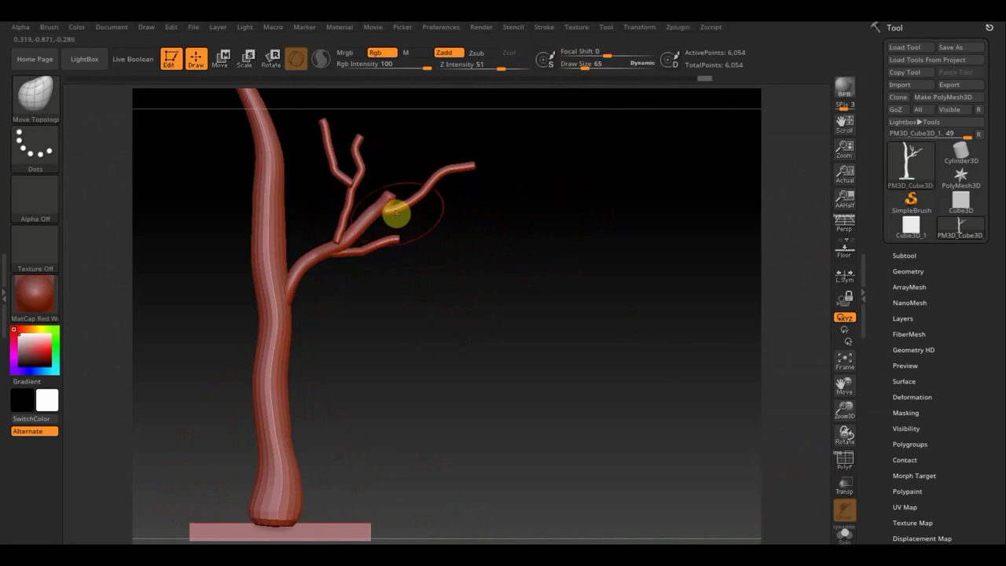
{"action": "mouse_move", "coordinate": [397, 215]}
{"action": "left_mouse_down"}
{"action": "mouse_move", "coordinate": [422, 218]}
{"action": "mouse_move", "coordinate": [398, 214]}
{"action": "left_mouse_up"}
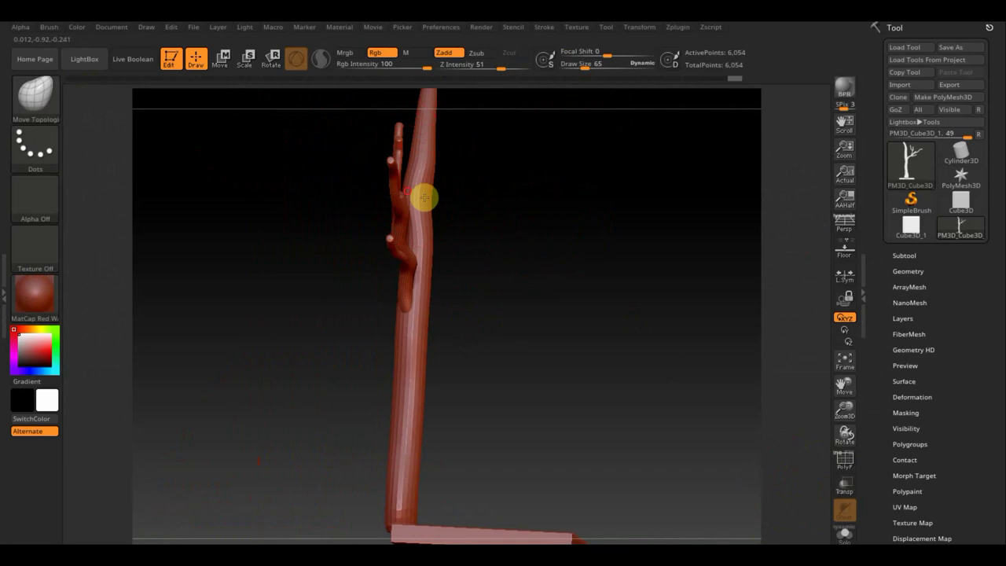
{"action": "left_click_drag", "start_coordinate": [422, 198], "coordinate": [566, 341]}
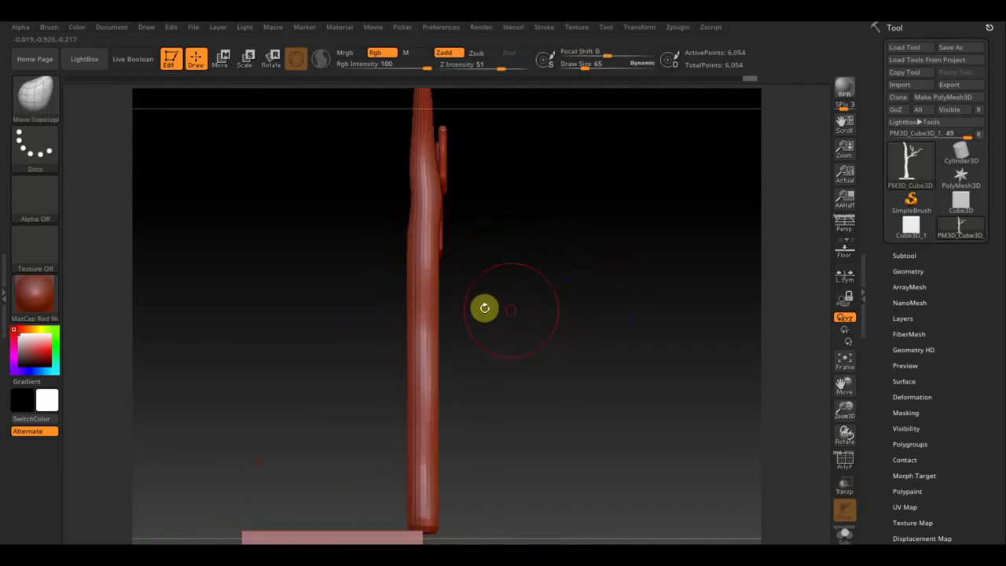
{"action": "left_click_drag", "start_coordinate": [485, 308], "coordinate": [487, 301]}
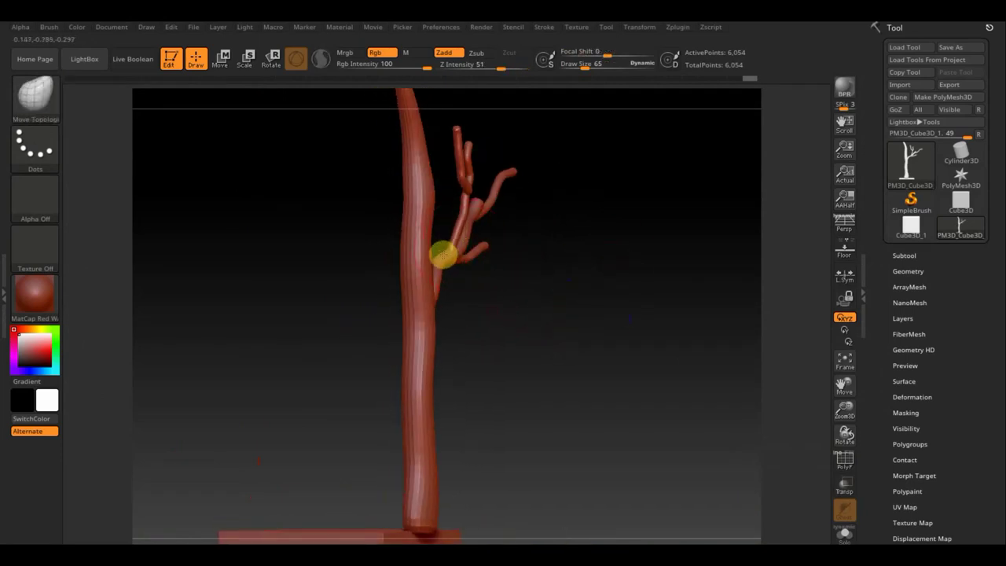
{"action": "mouse_move", "coordinate": [454, 246]}
{"action": "left_mouse_down"}
{"action": "mouse_move", "coordinate": [512, 251]}
{"action": "mouse_move", "coordinate": [449, 254]}
{"action": "mouse_move", "coordinate": [455, 196]}
{"action": "left_mouse_up"}
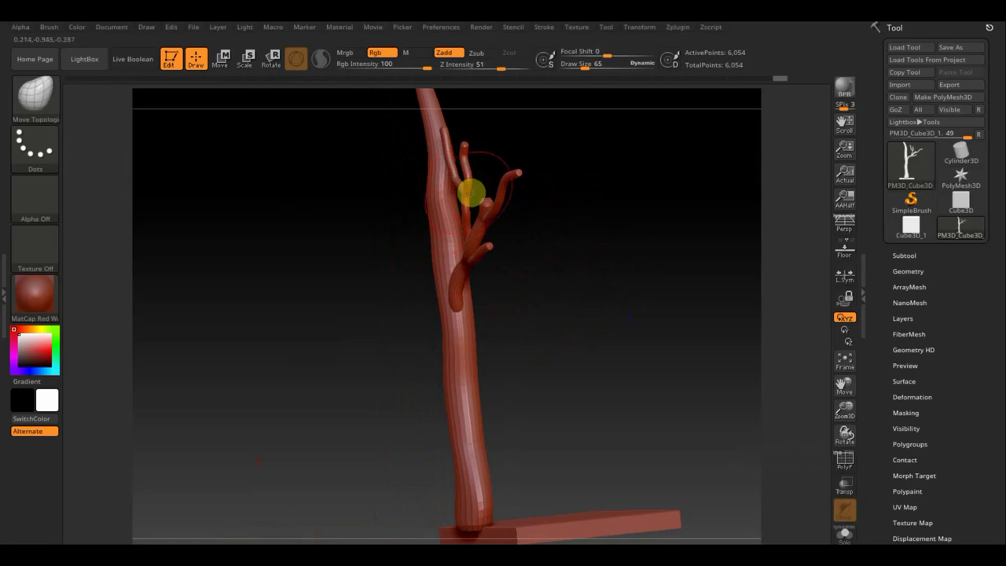
{"action": "mouse_move", "coordinate": [559, 246]}
{"action": "left_mouse_down"}
{"action": "mouse_move", "coordinate": [598, 243]}
{"action": "mouse_move", "coordinate": [618, 272]}
{"action": "left_mouse_up"}
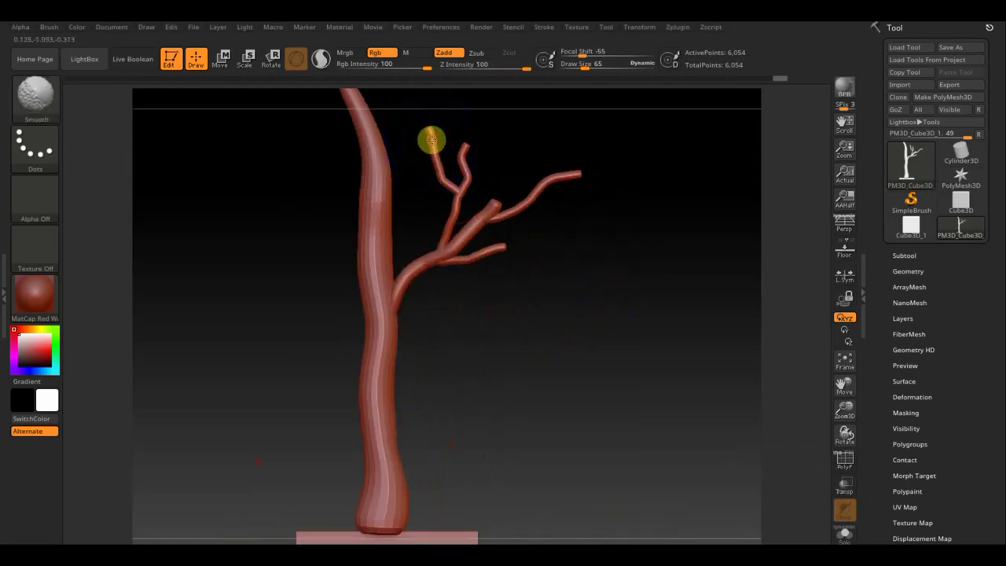
- At draw size 42, smooth the upper-left twig tip and along the lower-right branch
{"action": "left_click_drag", "start_coordinate": [584, 66], "coordinate": [580, 66]}
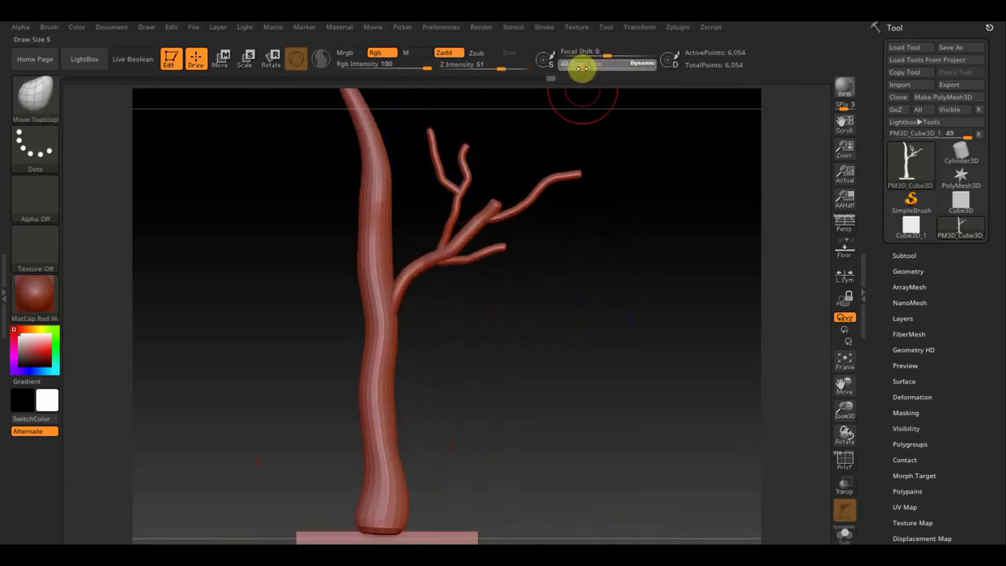
{"action": "mouse_move", "coordinate": [469, 162]}
{"action": "left_mouse_down"}
{"action": "mouse_move", "coordinate": [430, 140]}
{"action": "mouse_move", "coordinate": [453, 203]}
{"action": "mouse_move", "coordinate": [570, 187]}
{"action": "left_mouse_up"}
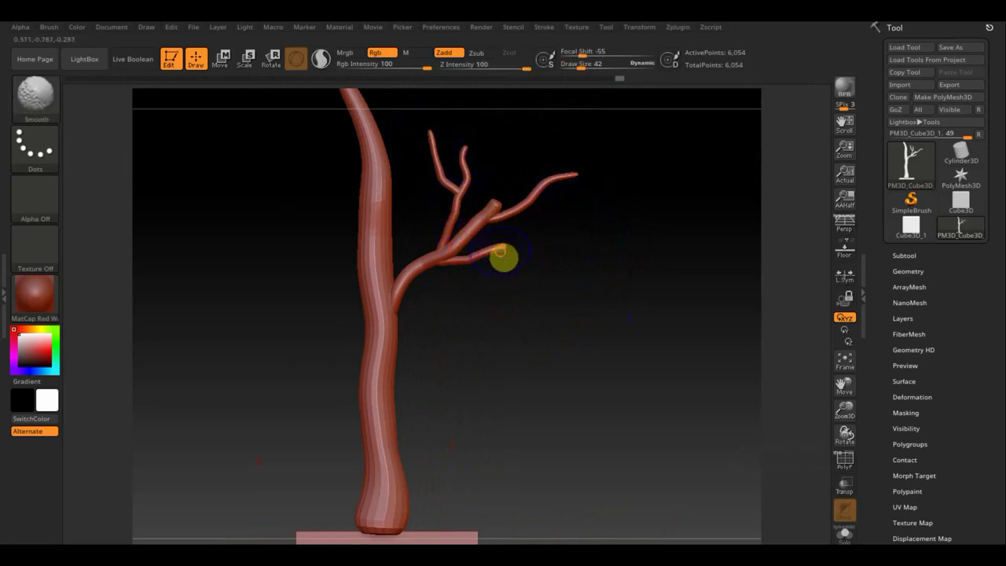
{"action": "left_click_drag", "start_coordinate": [507, 262], "coordinate": [444, 265], "text": "shift"}
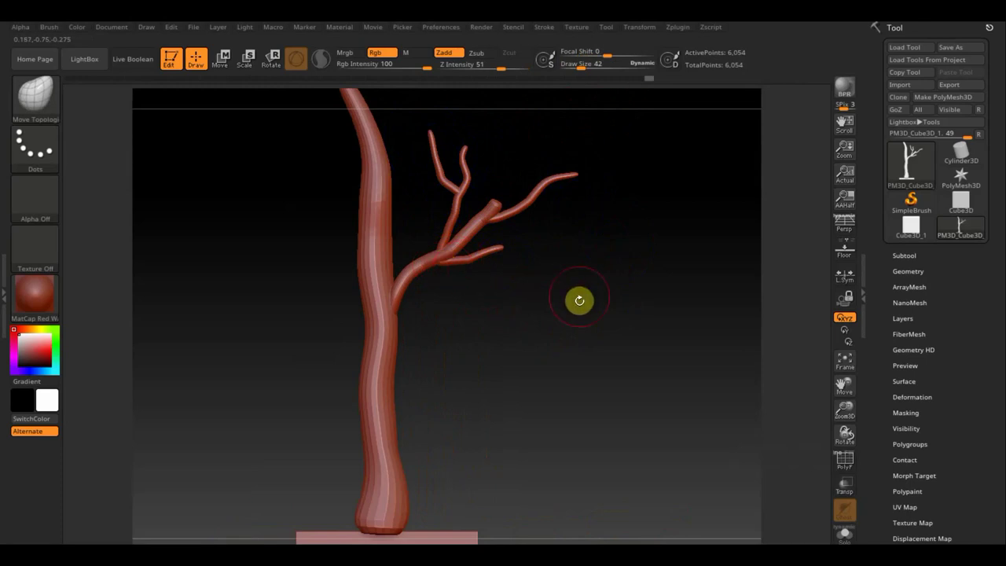
{"action": "left_click_drag", "start_coordinate": [559, 326], "coordinate": [555, 317], "text": "alt"}
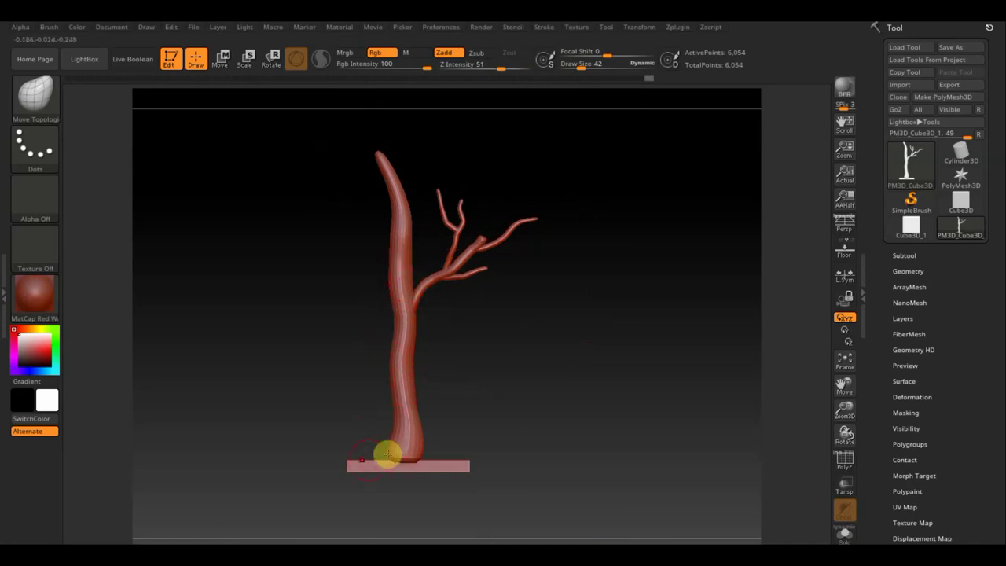
- Select the Move Topological brush with the B, M, T shortcut
{"action": "key", "text": "b"}
{"action": "key", "text": "m"}
{"action": "key", "text": "t"}
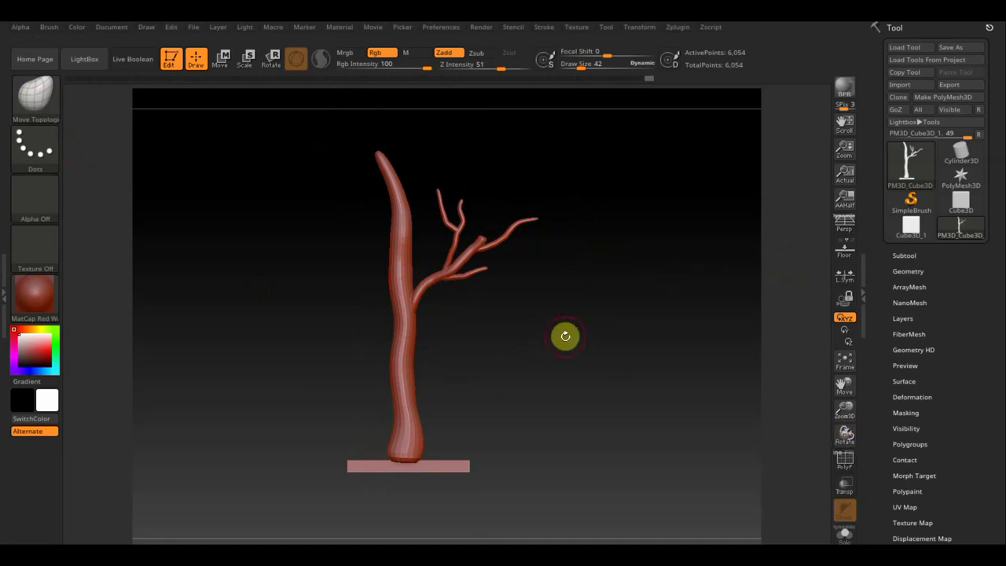
{"action": "key", "text": "ctrl"}
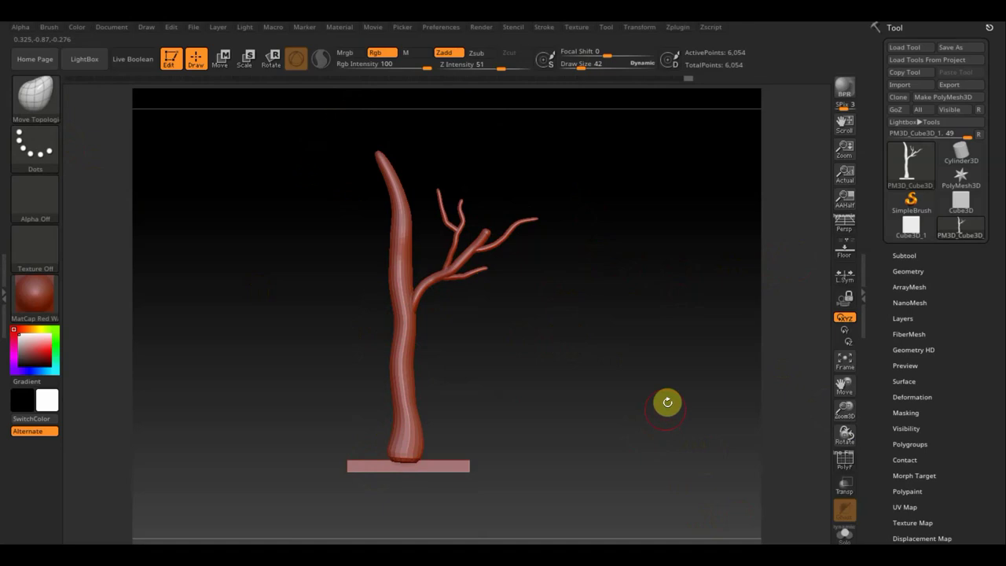
- In Tool > Geometry, set DynaMesh resolution to 312 and remesh the tree
{"action": "left_click", "coordinate": [911, 270]}
{"action": "left_click_drag", "start_coordinate": [995, 354], "coordinate": [993, 316]}
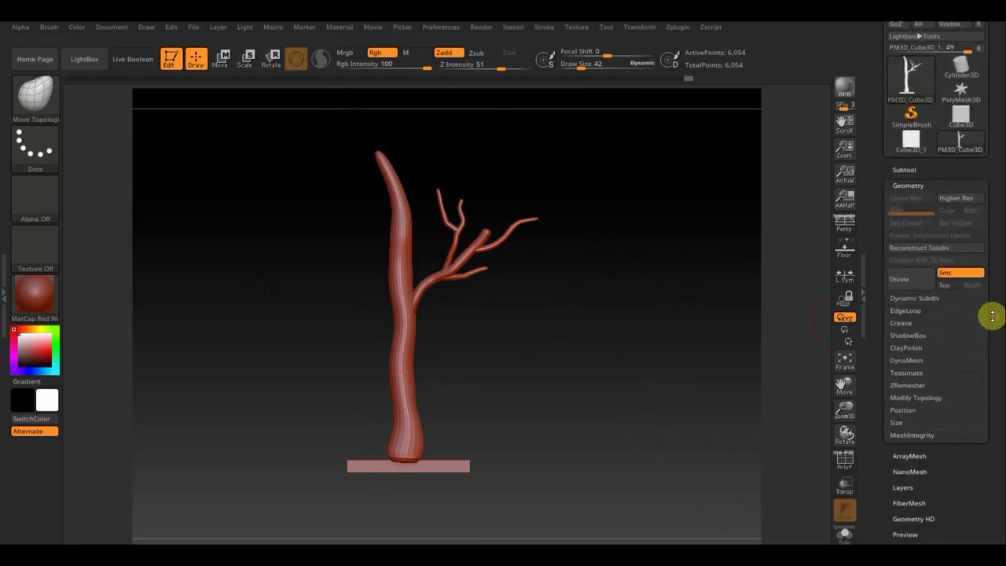
{"action": "left_click", "coordinate": [912, 359]}
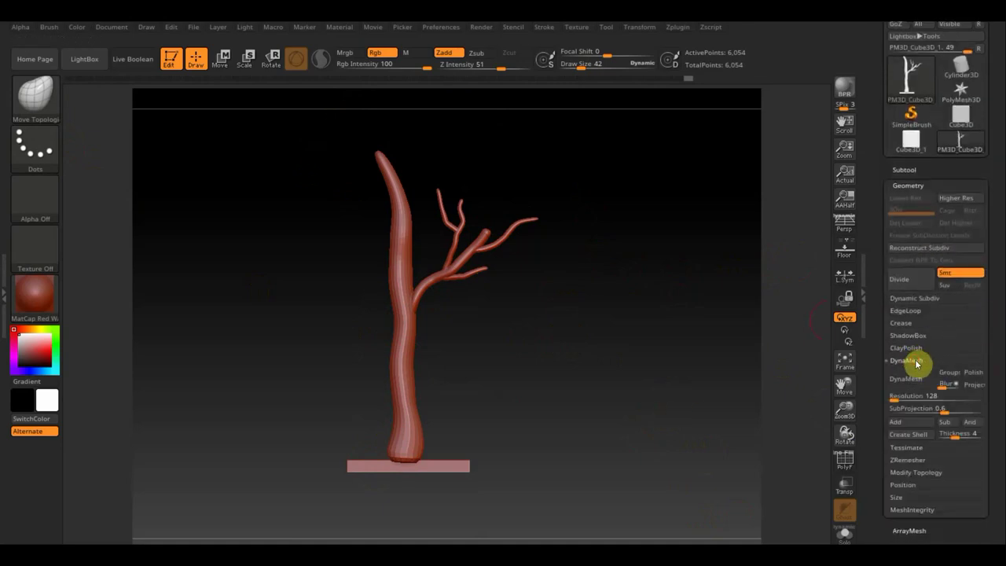
{"action": "left_click_drag", "start_coordinate": [895, 400], "coordinate": [897, 401]}
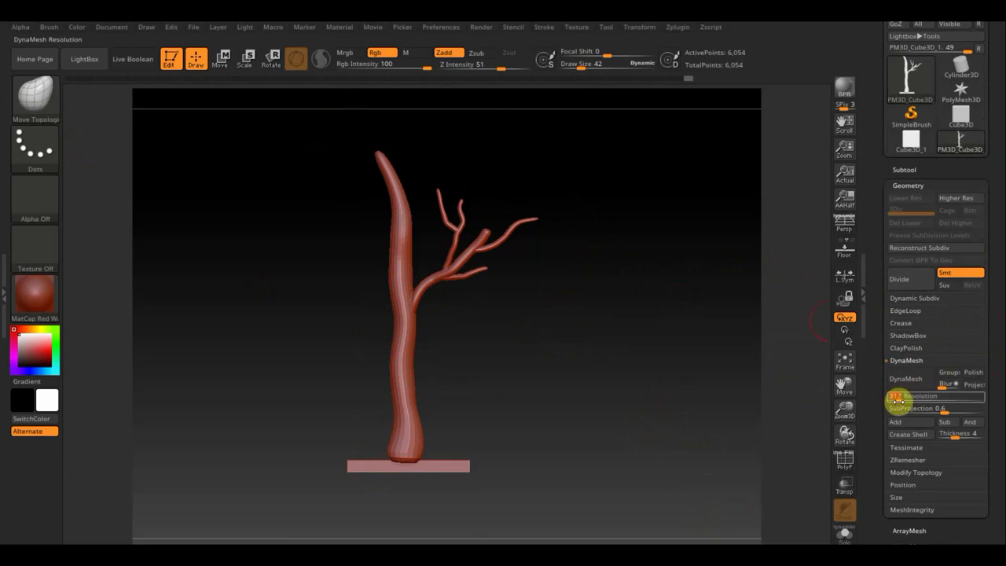
{"action": "left_click", "coordinate": [906, 379]}
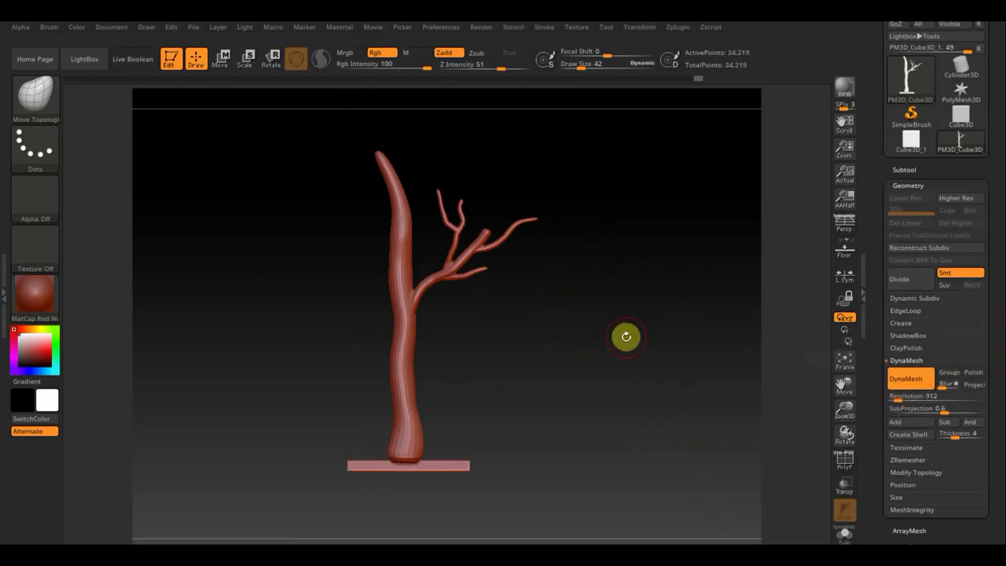
- Inspect the 24,219-point remeshed tree and select the ClayBuildup brush
{"action": "mouse_move", "coordinate": [521, 317]}
{"action": "left_mouse_down", "text": "alt"}
{"action": "mouse_move", "coordinate": [523, 381]}
{"action": "mouse_move", "coordinate": [471, 353]}
{"action": "left_mouse_up", "text": "alt"}
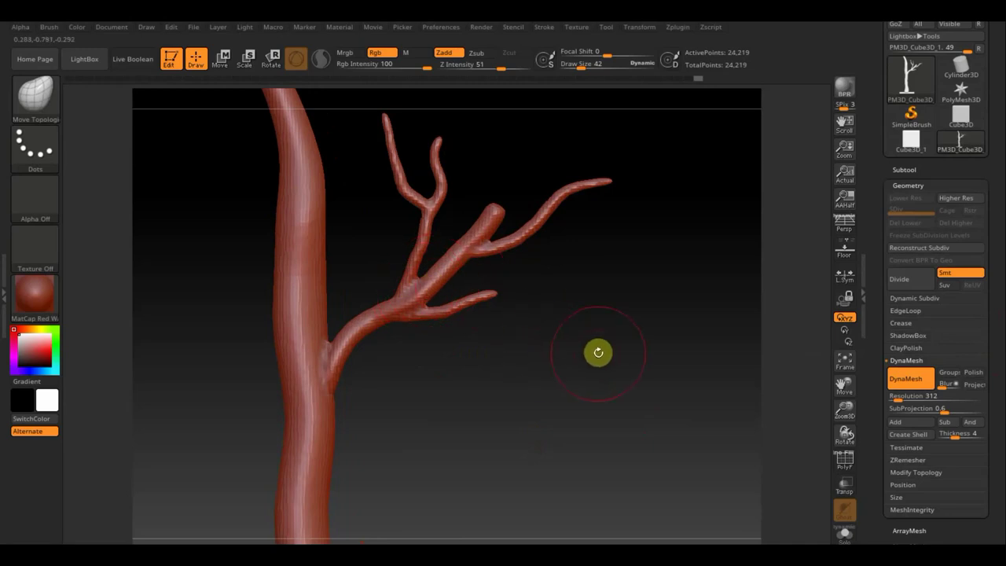
{"action": "left_click_drag", "start_coordinate": [592, 355], "coordinate": [593, 244], "text": "alt"}
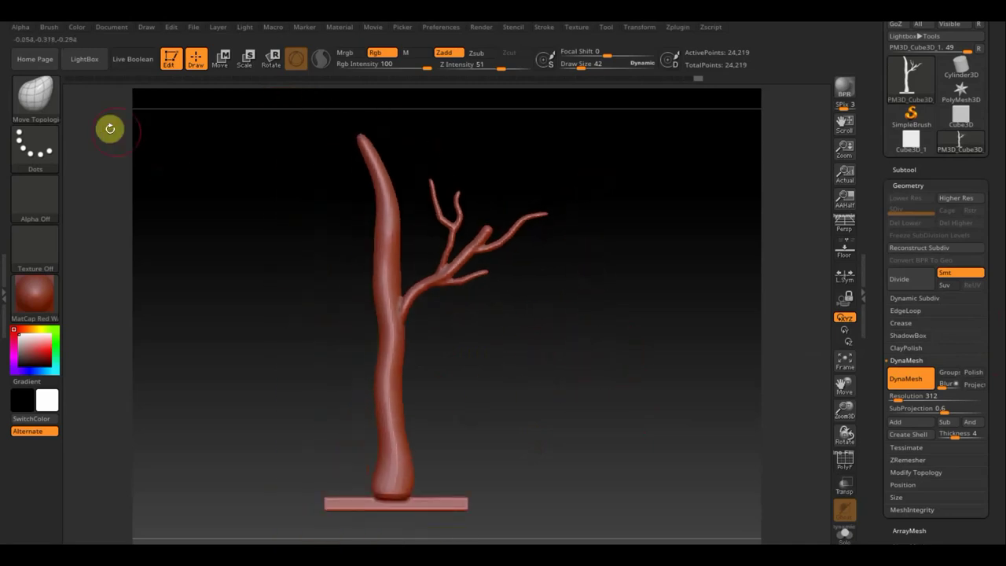
{"action": "left_click", "coordinate": [52, 115]}
{"action": "left_click", "coordinate": [135, 117]}
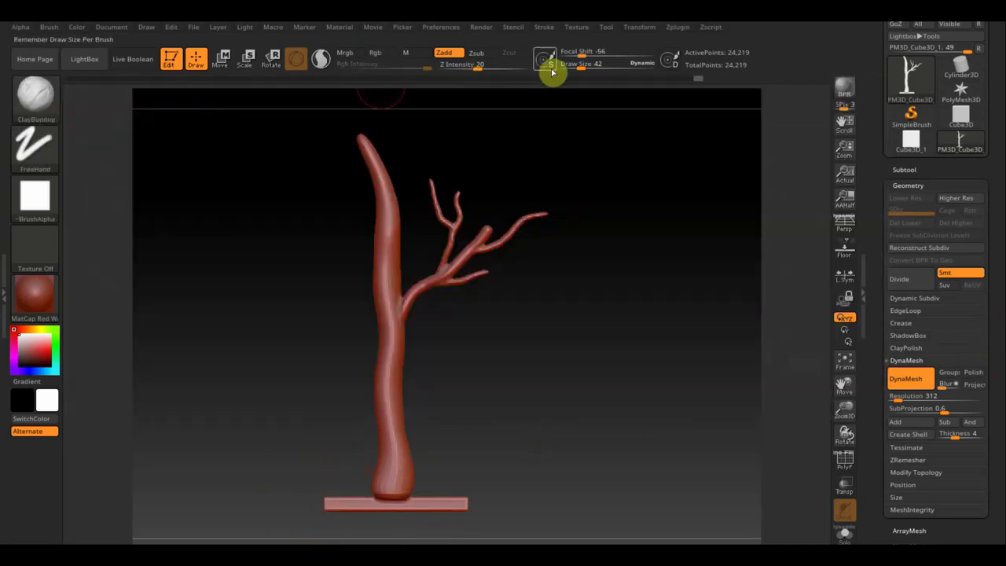
- Set Draw Size 14 and Z Intensity 2, then build a soft clay stroke down the trunk
{"action": "left_click_drag", "start_coordinate": [583, 68], "coordinate": [579, 67]}
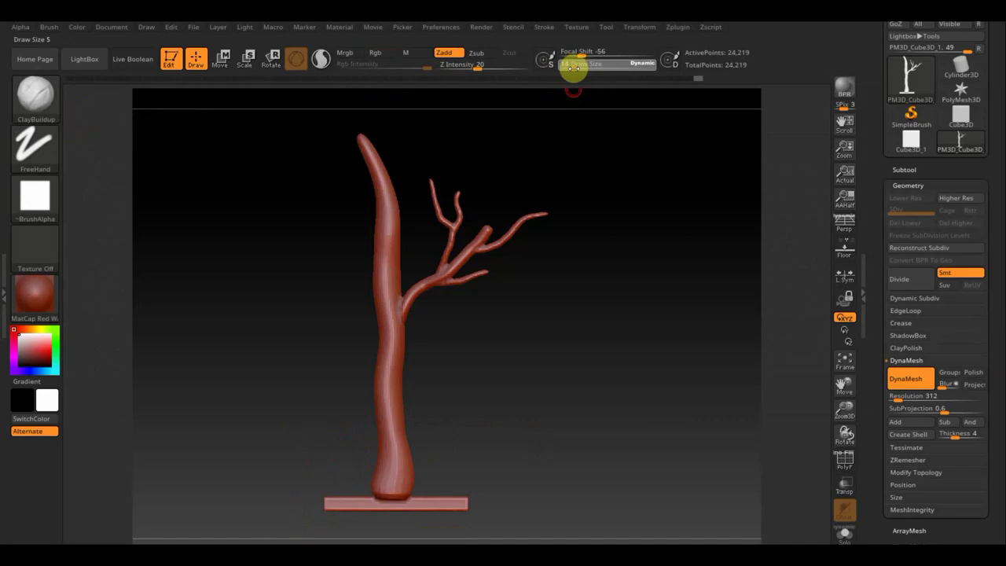
{"action": "left_click_drag", "start_coordinate": [478, 68], "coordinate": [450, 67]}
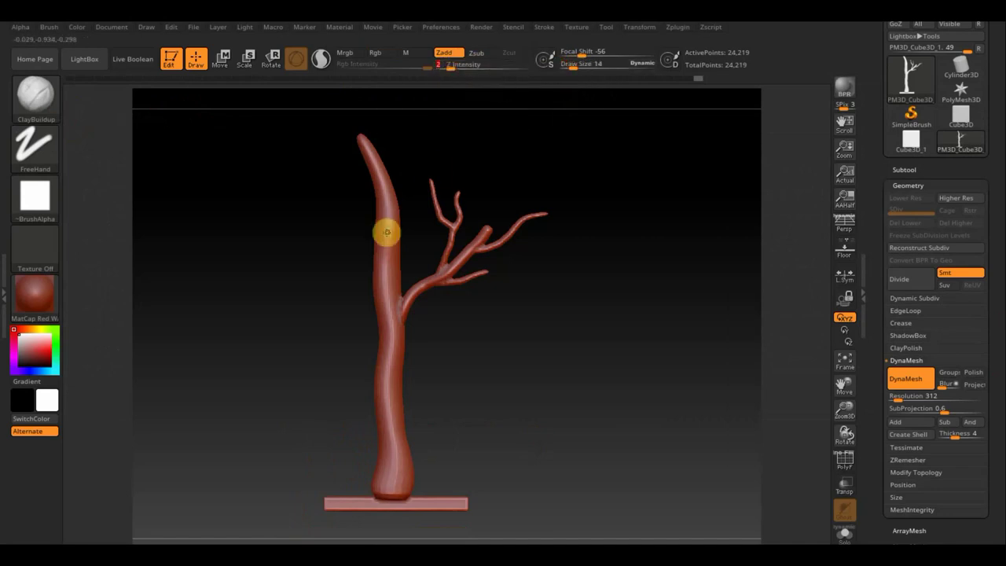
{"action": "left_click_drag", "start_coordinate": [387, 232], "coordinate": [379, 283]}
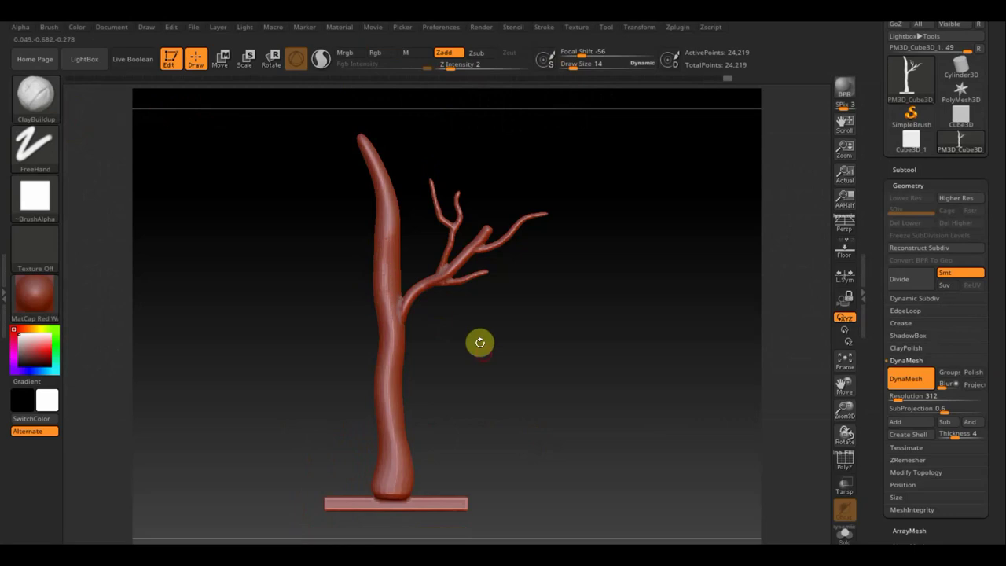
- Subdivide the tree to 97,326 points and add small clay strokes around the trunk base
{"action": "key", "text": "ctrl"}
{"action": "key", "text": "ctrl+d"}
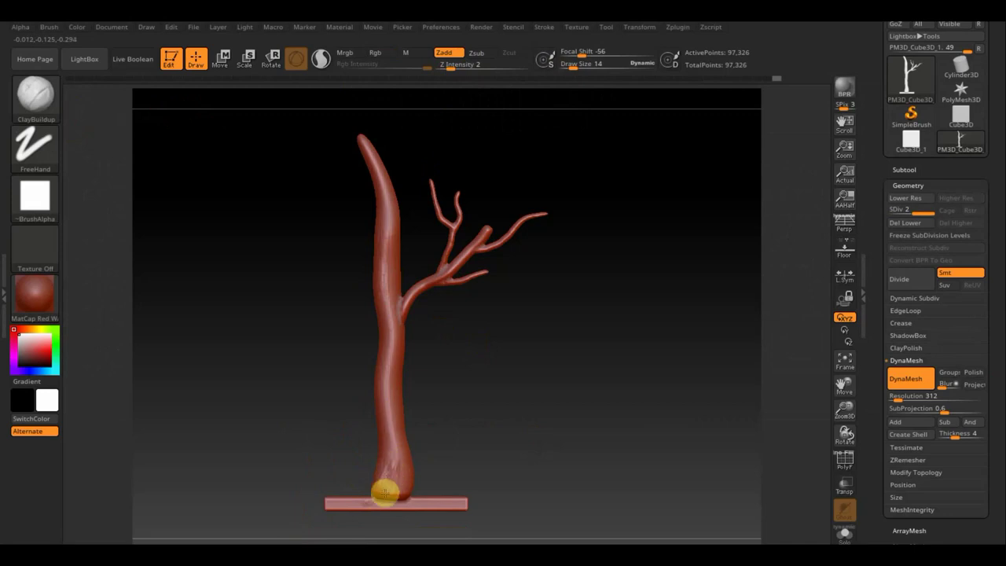
{"action": "left_click_drag", "start_coordinate": [384, 476], "coordinate": [388, 465]}
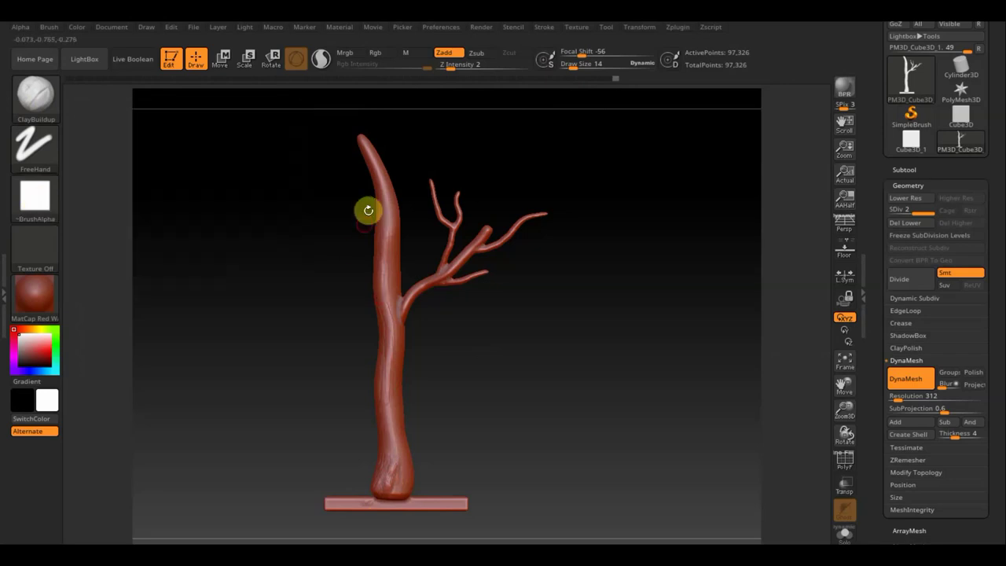
- Give the ClayBuildup brush the DragRect stroke and the speckled Alpha 07
{"action": "left_click", "coordinate": [40, 152]}
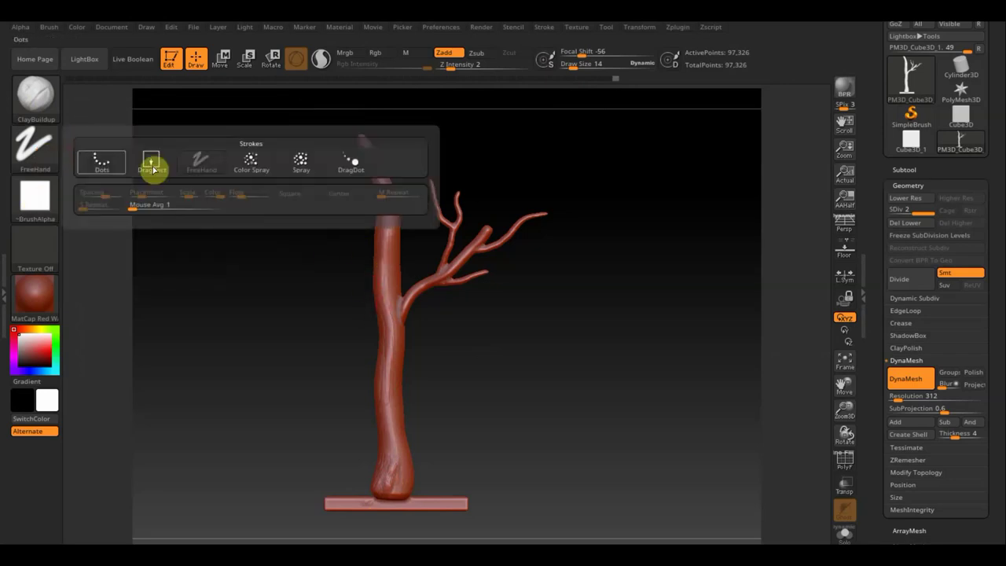
{"action": "left_click", "coordinate": [154, 162]}
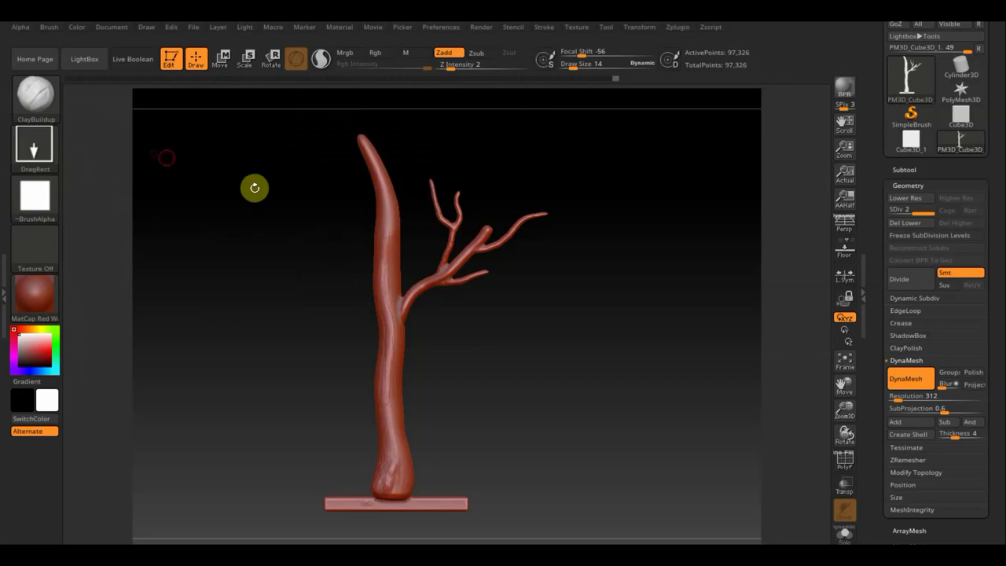
{"action": "left_click", "coordinate": [29, 202]}
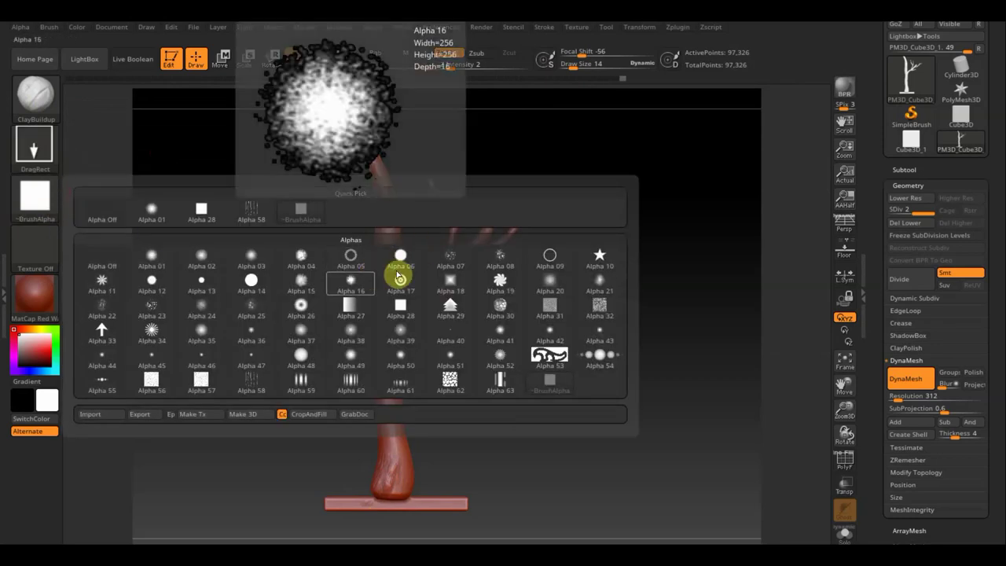
{"action": "left_click", "coordinate": [452, 259]}
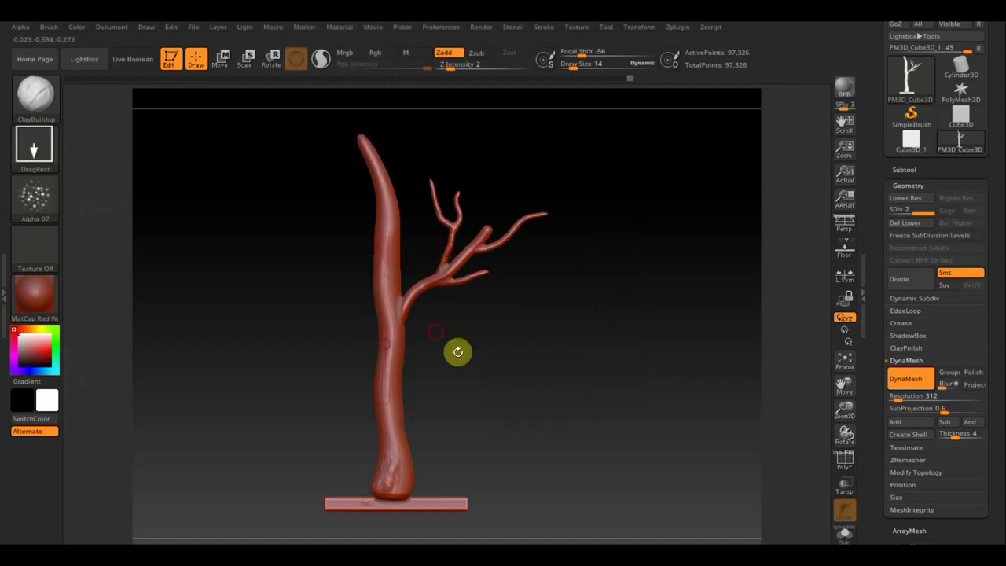
{"action": "mouse_move", "coordinate": [464, 345]}
{"action": "left_mouse_down", "text": "alt"}
{"action": "mouse_move", "coordinate": [492, 488]}
{"action": "mouse_move", "coordinate": [486, 460]}
{"action": "left_mouse_up", "text": "alt"}
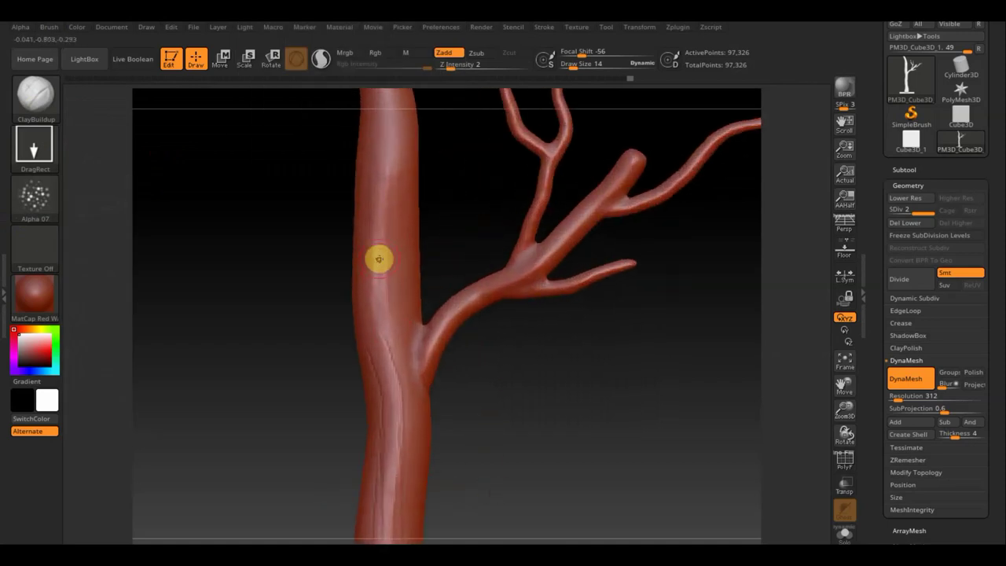
- Subdivide the tree again to 389,298 points and raise Z Intensity to 44
{"action": "key", "text": "ctrl"}
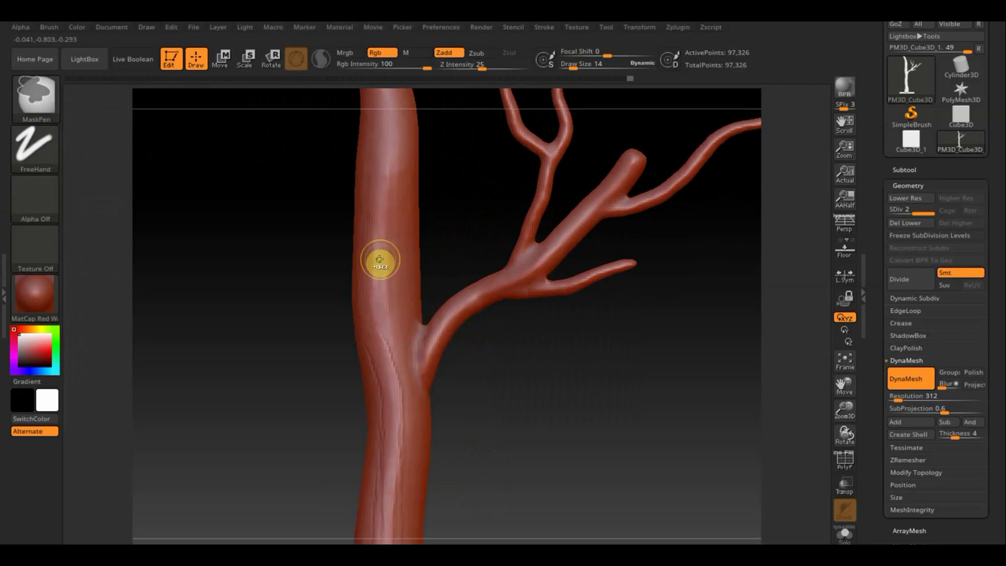
{"action": "key", "text": "ctrl+d"}
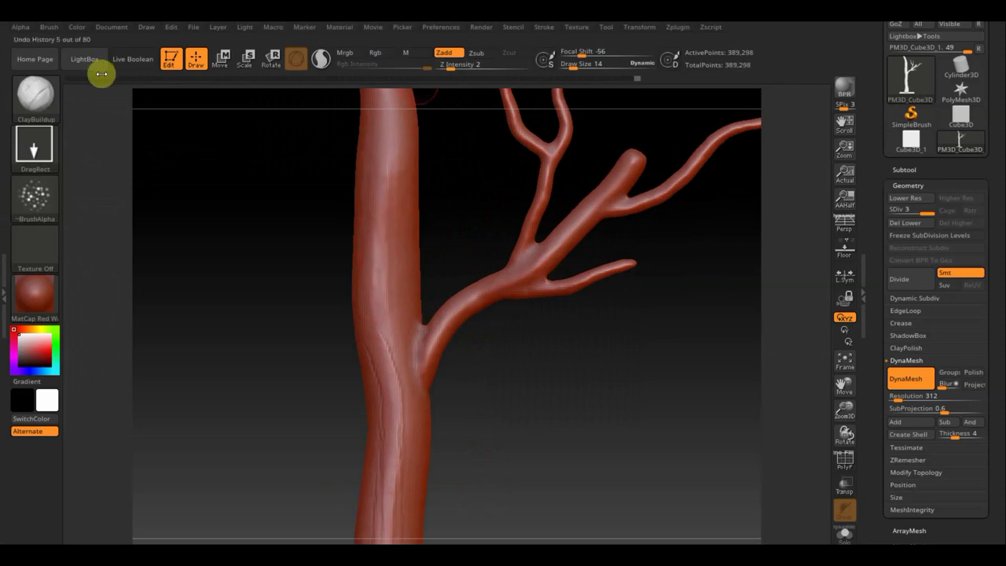
{"action": "left_click", "coordinate": [446, 66]}
{"action": "type", "text": "13"}
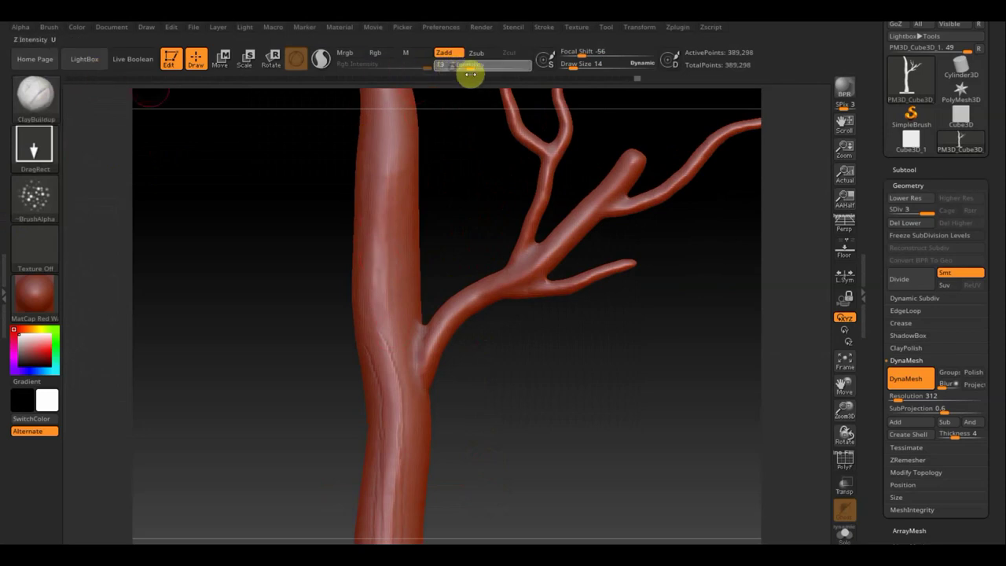
{"action": "left_click_drag", "start_coordinate": [486, 79], "coordinate": [500, 78]}
- Stamp Alpha 07 bump clusters along the upper, middle and lower trunk and the branch junction
{"action": "left_click_drag", "start_coordinate": [388, 216], "coordinate": [397, 244]}
{"action": "left_click_drag", "start_coordinate": [386, 295], "coordinate": [388, 350]}
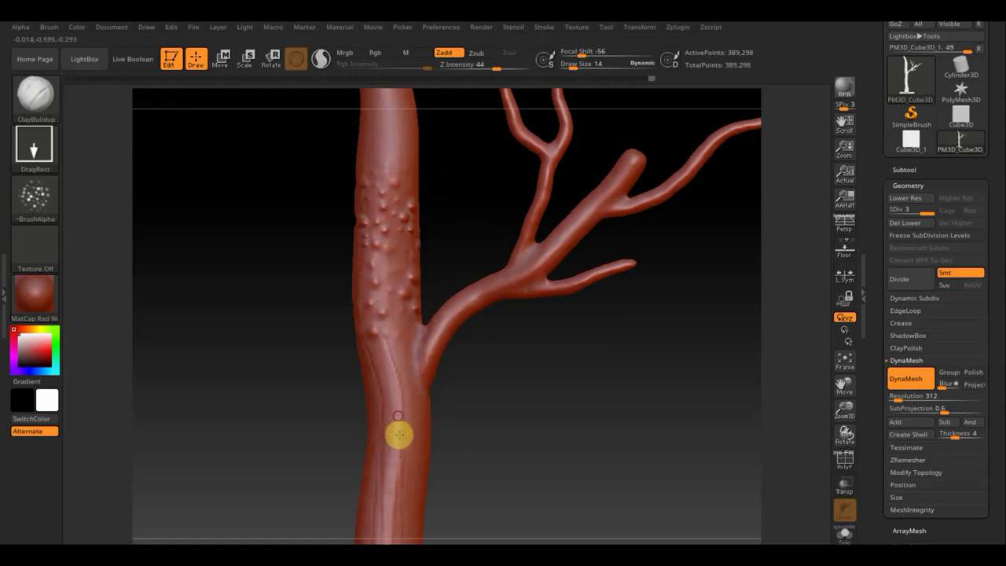
{"action": "left_click_drag", "start_coordinate": [398, 435], "coordinate": [415, 453]}
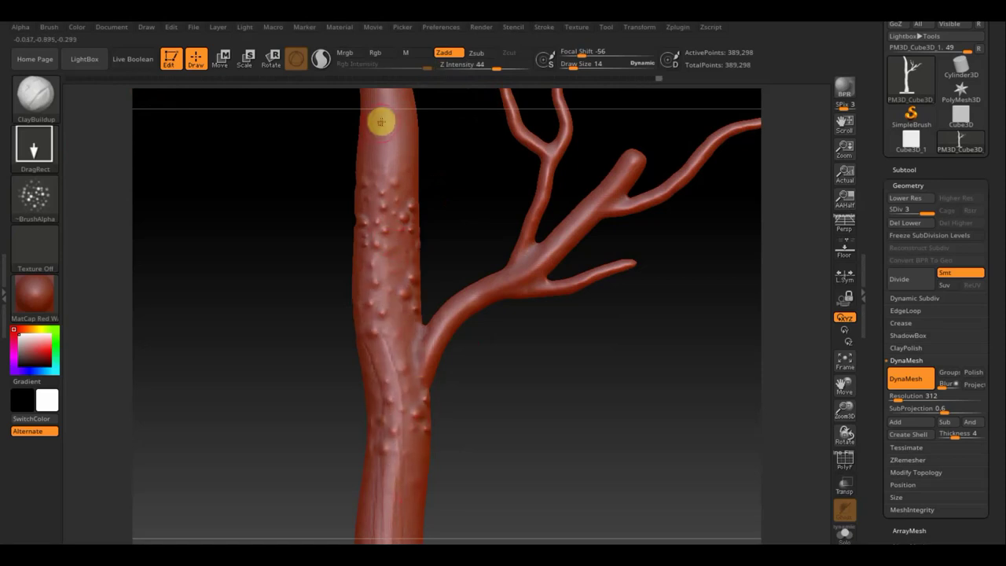
{"action": "left_click_drag", "start_coordinate": [381, 121], "coordinate": [389, 151]}
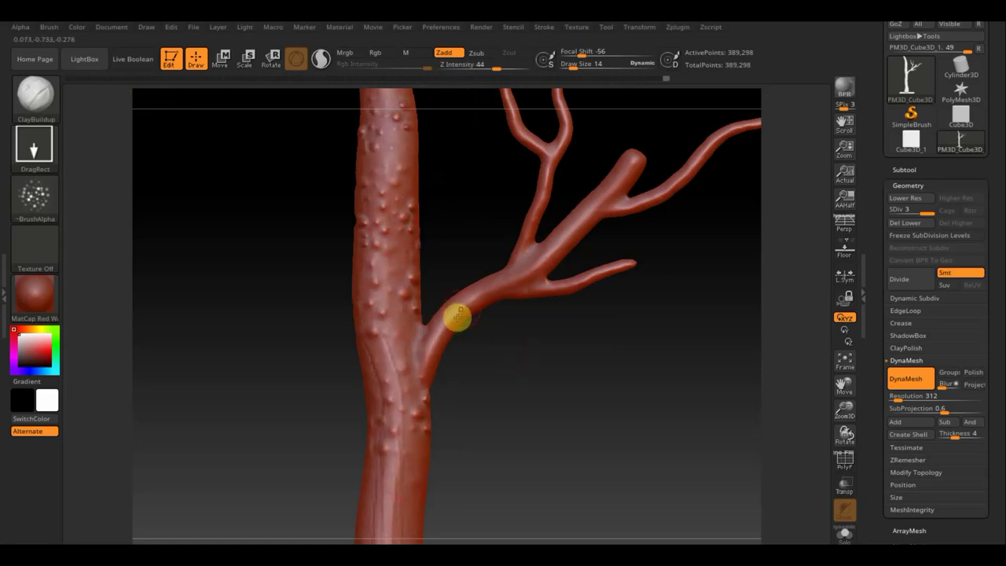
{"action": "left_click_drag", "start_coordinate": [457, 317], "coordinate": [416, 394]}
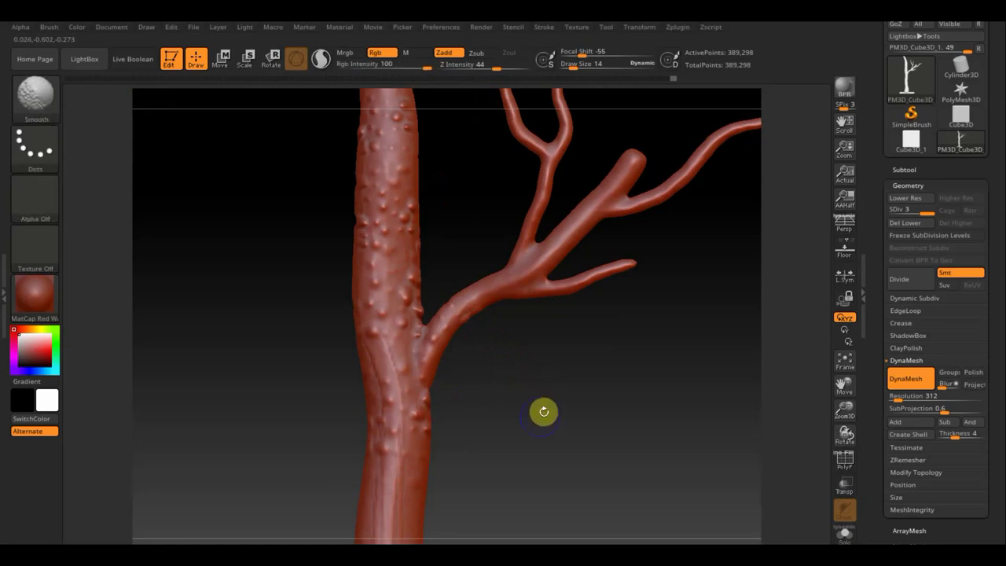
{"action": "left_click_drag", "start_coordinate": [543, 396], "coordinate": [482, 239], "text": "alt"}
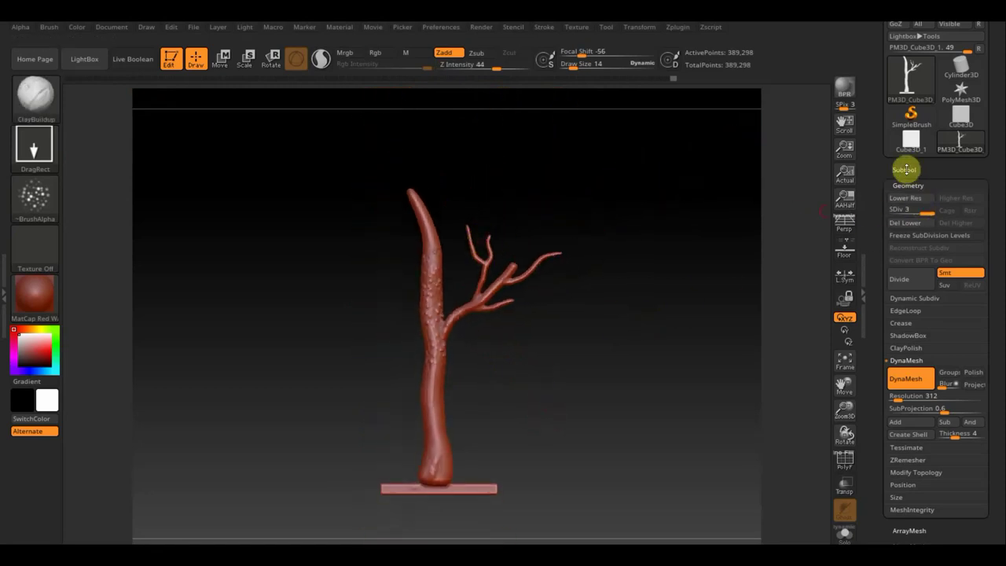
- Reset the ClayBuildup brush to a FreeHand stroke with no alpha
{"action": "left_click_drag", "start_coordinate": [989, 105], "coordinate": [991, 146]}
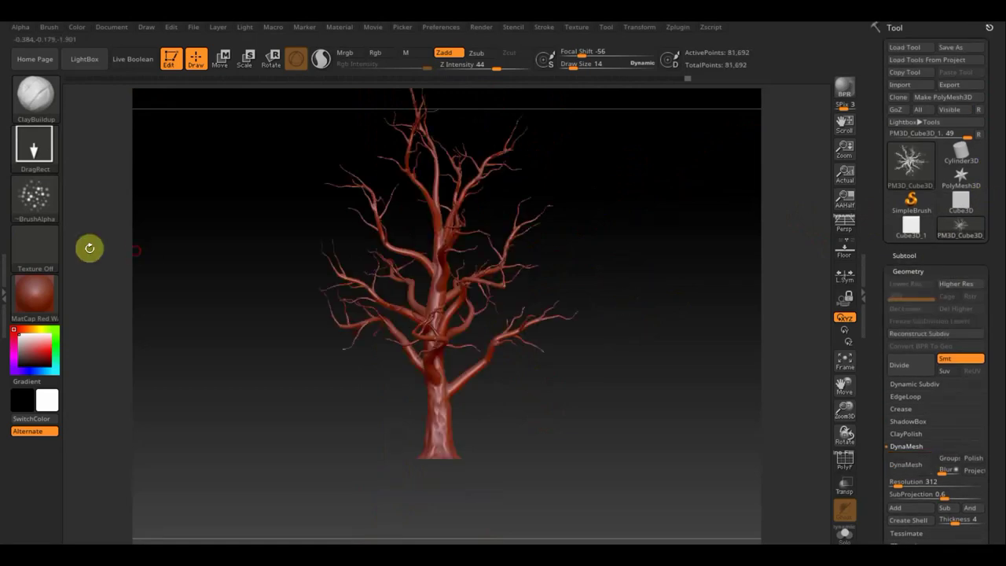
{"action": "left_click", "coordinate": [40, 197]}
{"action": "left_click", "coordinate": [90, 209]}
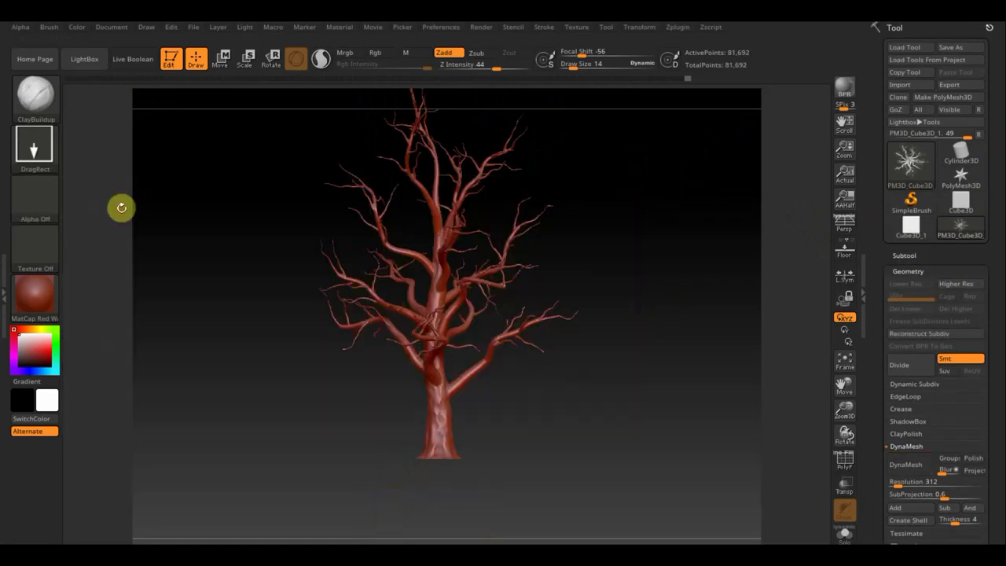
{"action": "left_click", "coordinate": [46, 152]}
{"action": "left_click", "coordinate": [197, 160]}
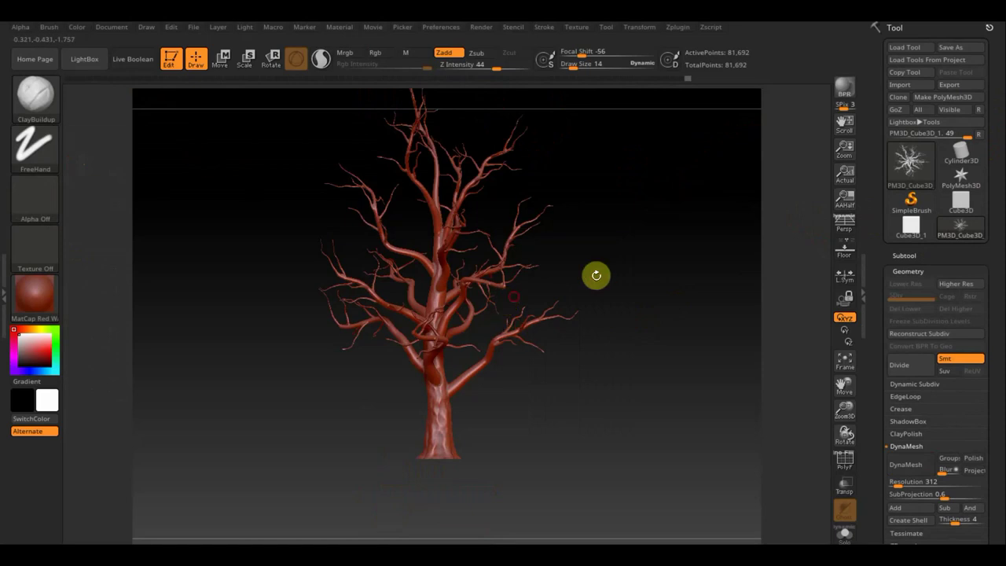
- Frame the trunk larger in view and expand the Subtool list
{"action": "left_click_drag", "start_coordinate": [640, 339], "coordinate": [640, 286], "text": "alt"}
{"action": "left_click_drag", "start_coordinate": [638, 351], "coordinate": [463, 314]}
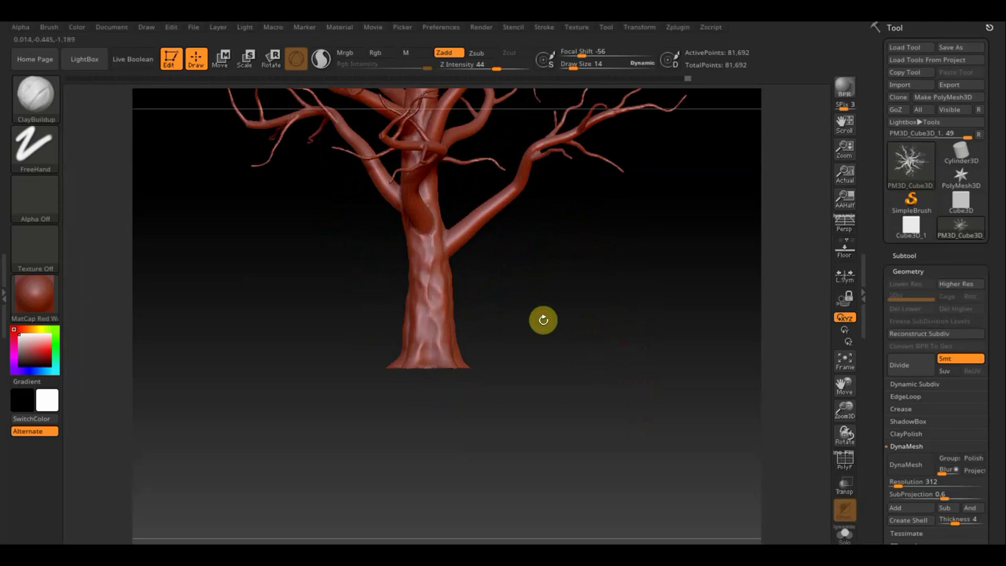
{"action": "mouse_move", "coordinate": [542, 319]}
{"action": "left_mouse_down", "text": "alt"}
{"action": "mouse_move", "coordinate": [543, 346]}
{"action": "mouse_move", "coordinate": [571, 278]}
{"action": "mouse_move", "coordinate": [566, 377]}
{"action": "mouse_move", "coordinate": [541, 343]}
{"action": "left_mouse_up", "text": "alt"}
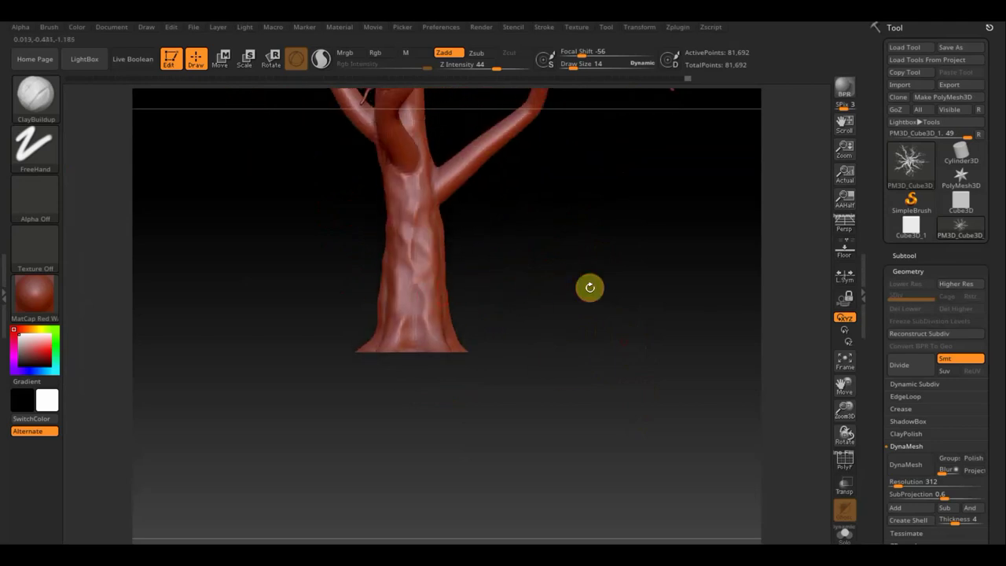
{"action": "left_click", "coordinate": [913, 251]}
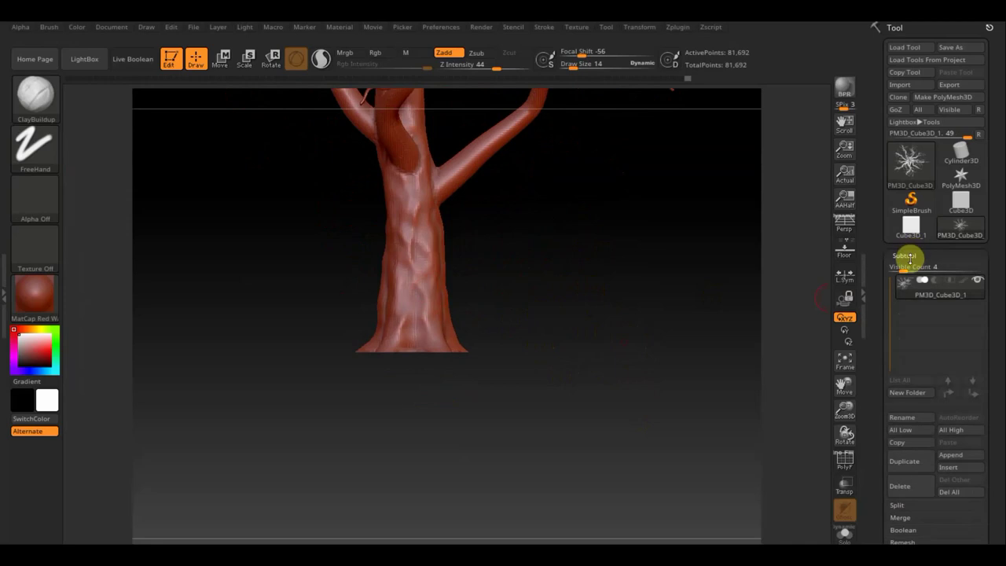
- Duplicate the tree subtool into PM3D_Cube3D_2, select TrimLasso, and zoom in on the lower trunk
{"action": "left_click", "coordinate": [915, 463]}
{"action": "mouse_move", "coordinate": [35, 96]}
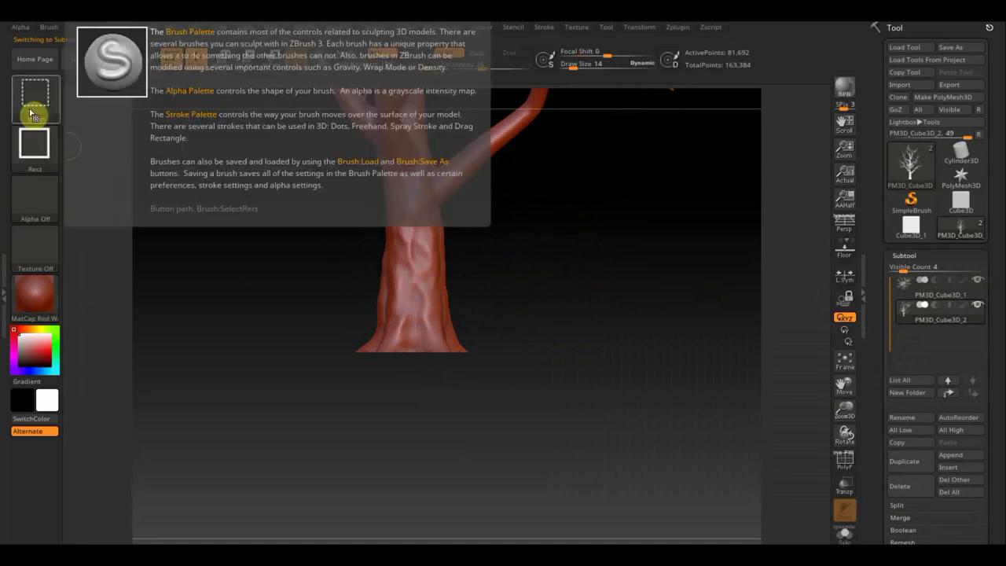
{"action": "left_click", "coordinate": [34, 106]}
{"action": "left_click", "coordinate": [659, 168]}
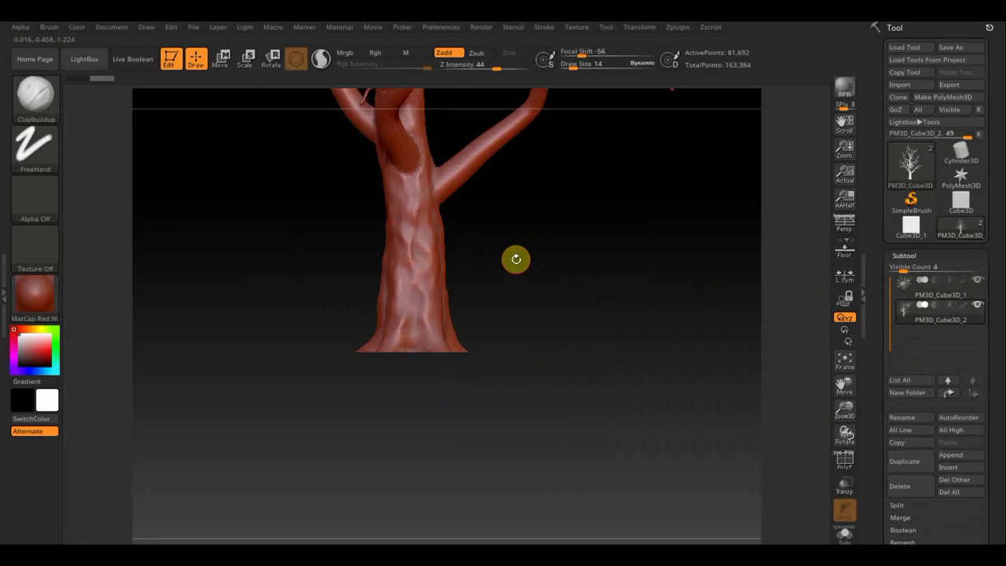
{"action": "left_click_drag", "start_coordinate": [515, 258], "coordinate": [552, 388], "text": "alt"}
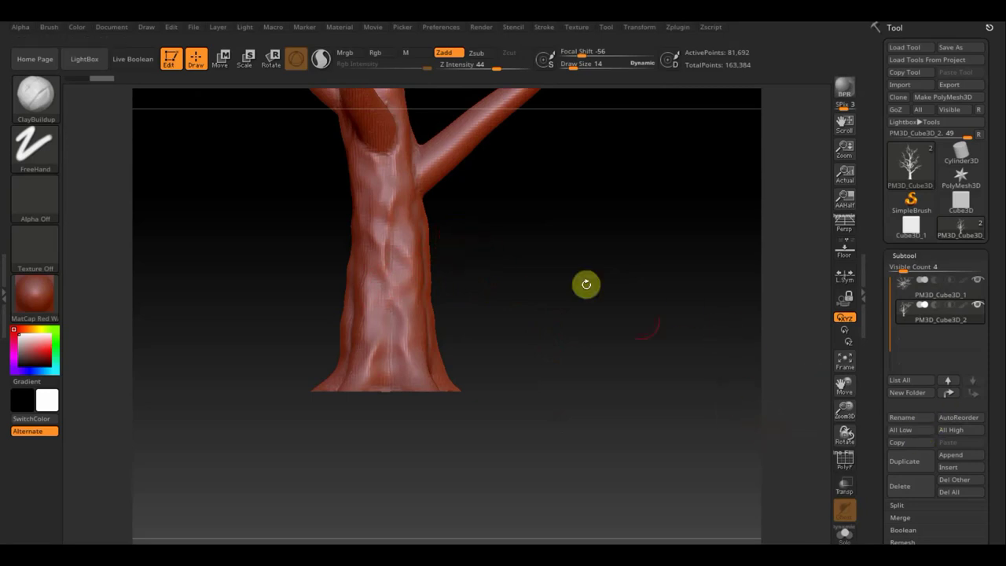
- Make two angled TrimCurve cuts across the duplicate trunk, leaving a 1,802-point wedge chip
{"action": "key", "text": "ctrl"}
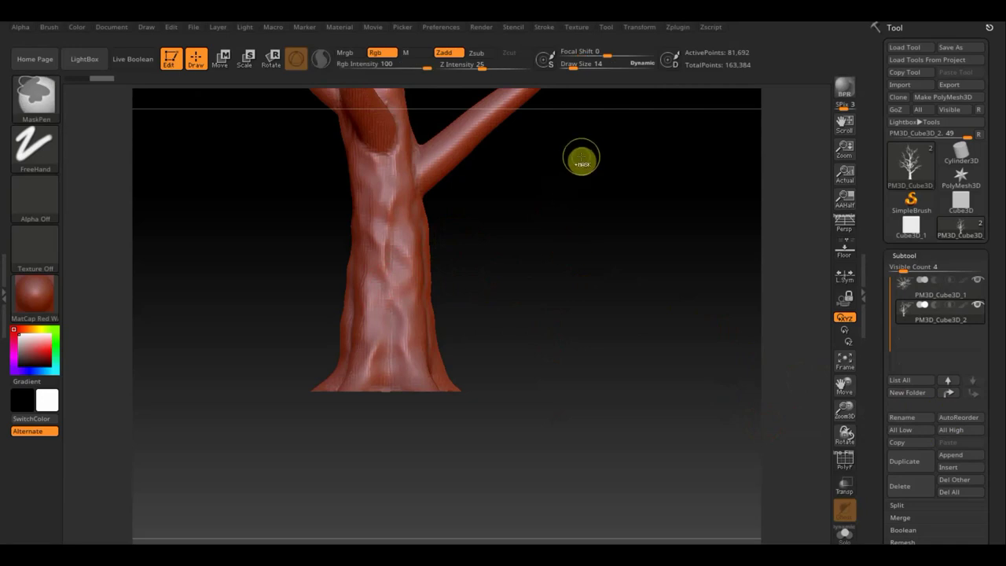
{"action": "key", "text": "ctrl+shift"}
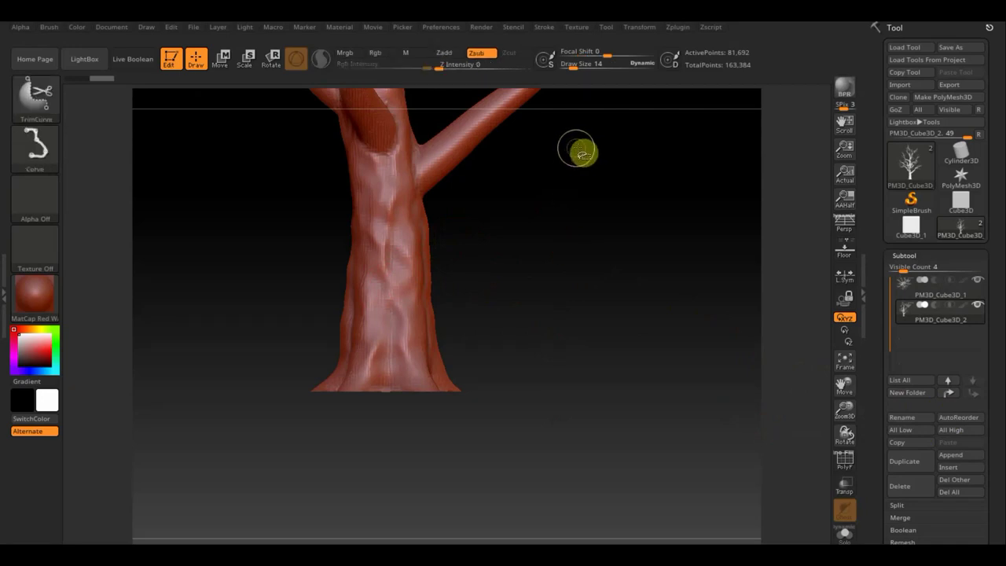
{"action": "mouse_move", "coordinate": [574, 151]}
{"action": "left_mouse_down", "text": "ctrl+shift"}
{"action": "mouse_move", "coordinate": [316, 308]}
{"action": "mouse_move", "coordinate": [437, 251]}
{"action": "left_mouse_up", "text": "ctrl+shift"}
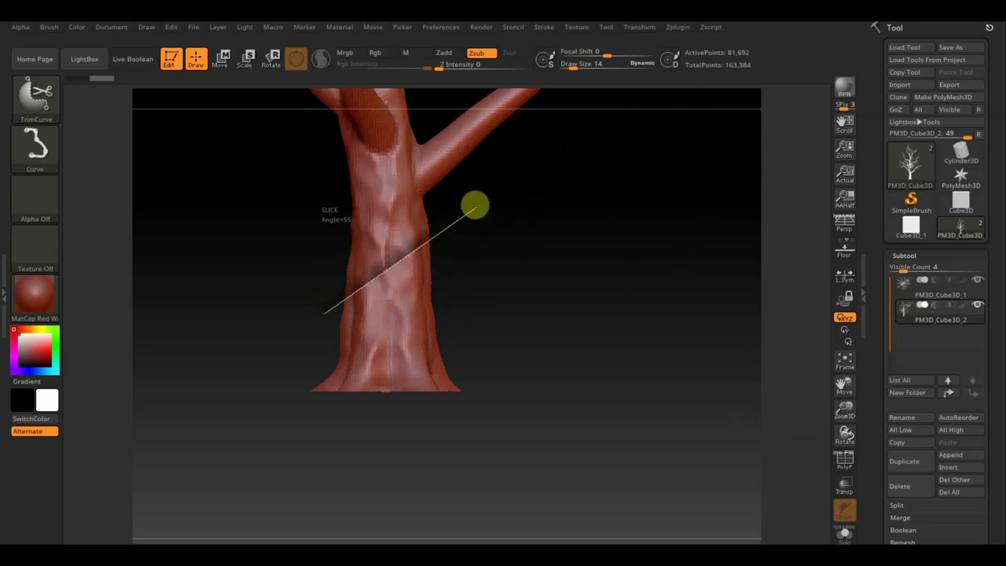
{"action": "left_click_drag", "start_coordinate": [444, 249], "coordinate": [474, 205], "text": "ctrl+shift"}
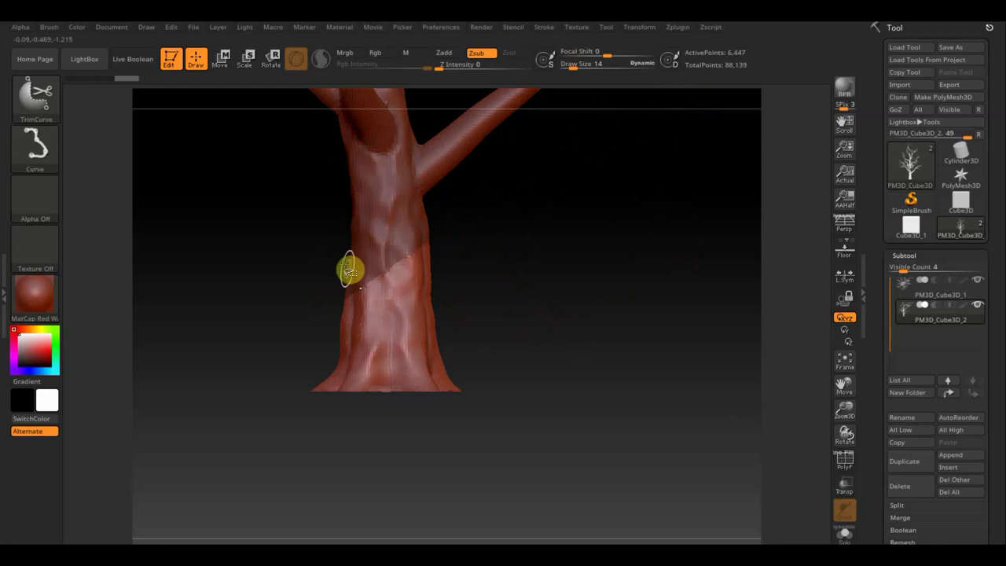
{"action": "mouse_move", "coordinate": [339, 264]}
{"action": "left_mouse_down", "text": "ctrl+shift"}
{"action": "mouse_move", "coordinate": [438, 316]}
{"action": "mouse_move", "coordinate": [336, 337]}
{"action": "mouse_move", "coordinate": [218, 214]}
{"action": "mouse_move", "coordinate": [346, 272]}
{"action": "left_mouse_up", "text": "ctrl+shift"}
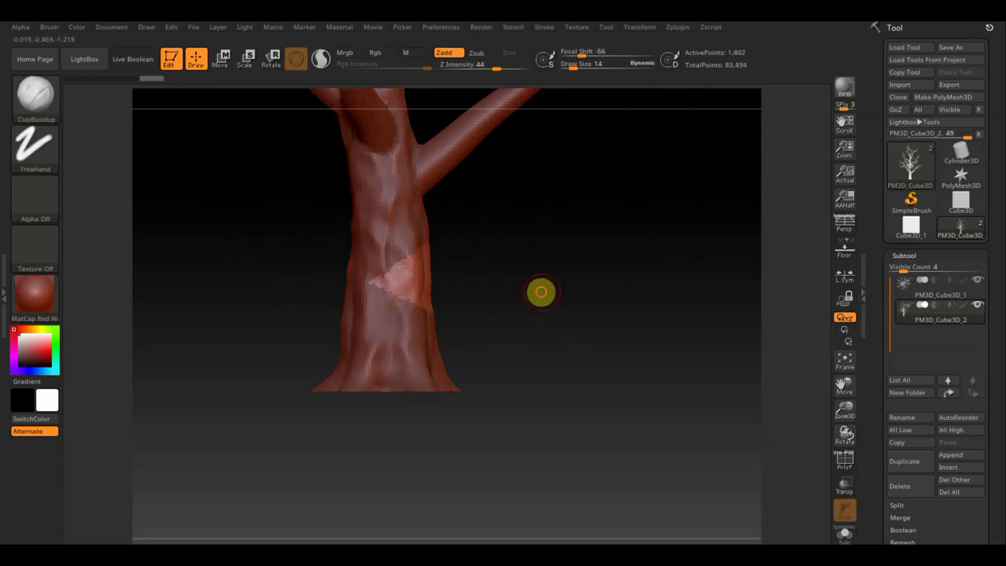
{"action": "mouse_move", "coordinate": [539, 291]}
{"action": "left_mouse_down"}
{"action": "mouse_move", "coordinate": [501, 299]}
{"action": "mouse_move", "coordinate": [545, 290]}
{"action": "left_mouse_up"}
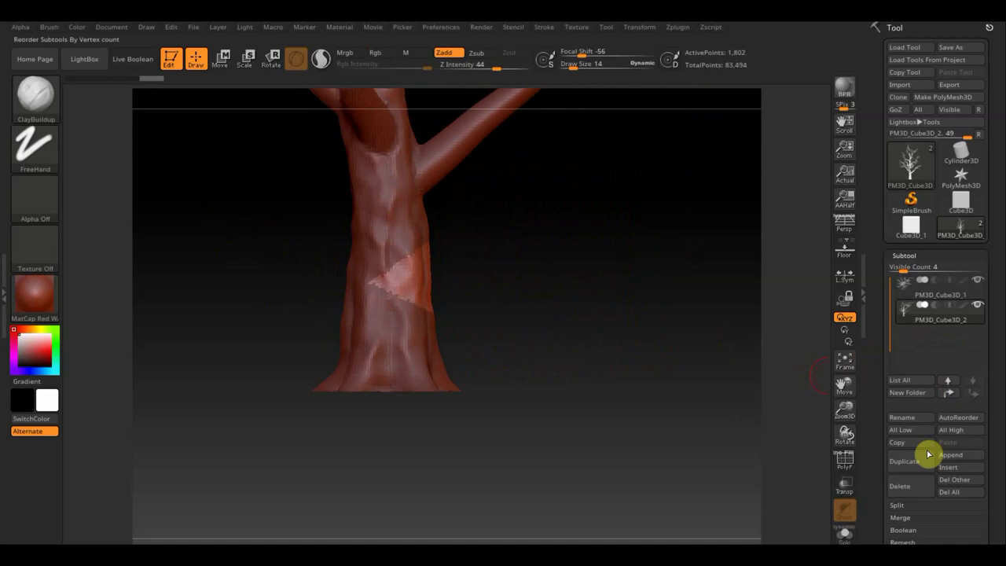
- DynaMesh the wedge chip at resolution 768, raising it to 5,228 active points
{"action": "left_click_drag", "start_coordinate": [996, 510], "coordinate": [984, 427]}
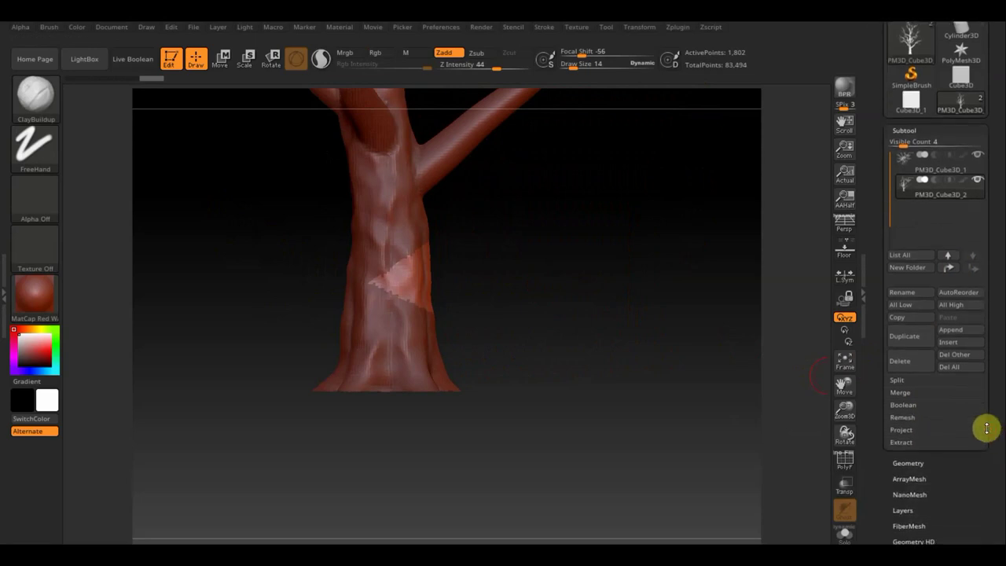
{"action": "left_click", "coordinate": [847, 463]}
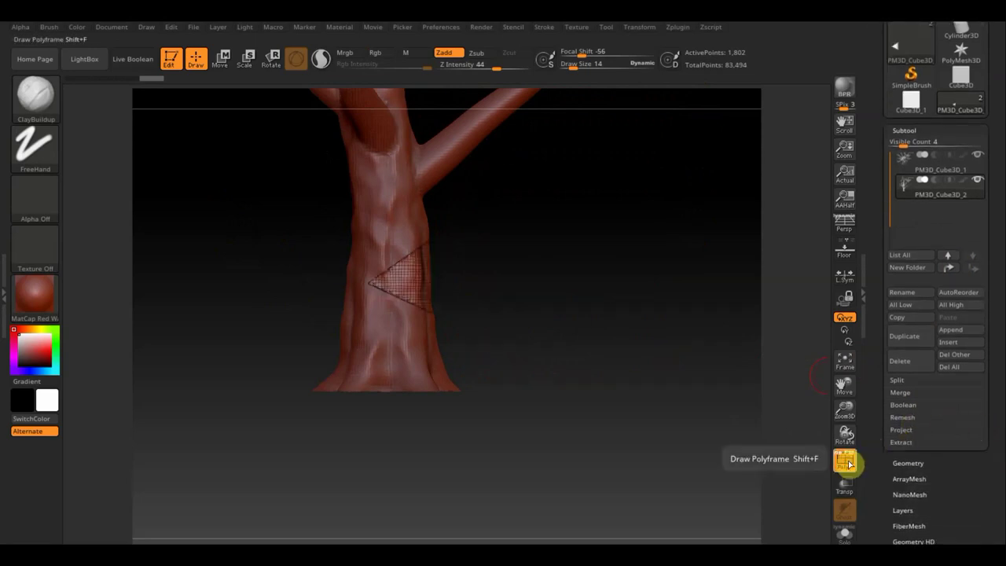
{"action": "left_click", "coordinate": [849, 463]}
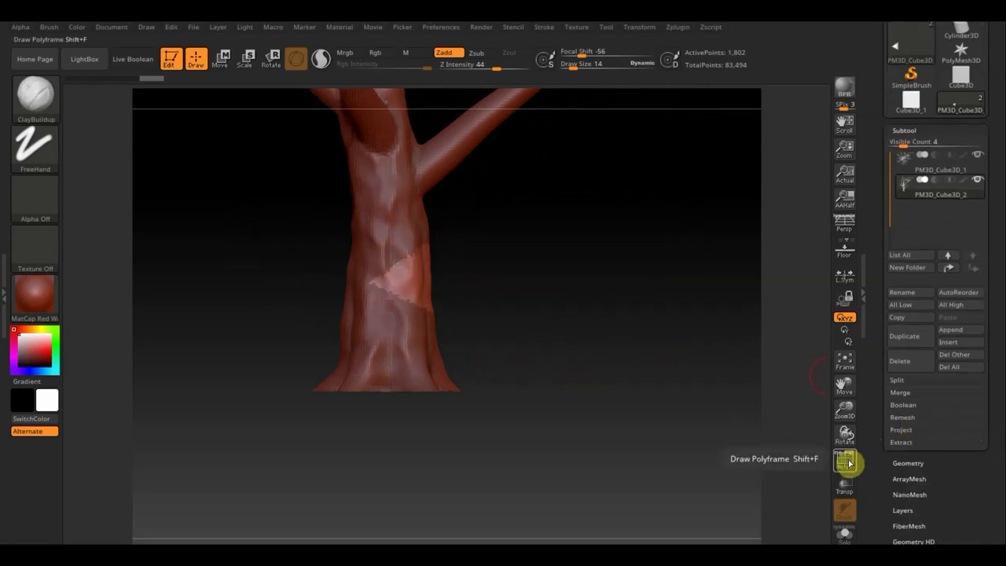
{"action": "left_click", "coordinate": [910, 463]}
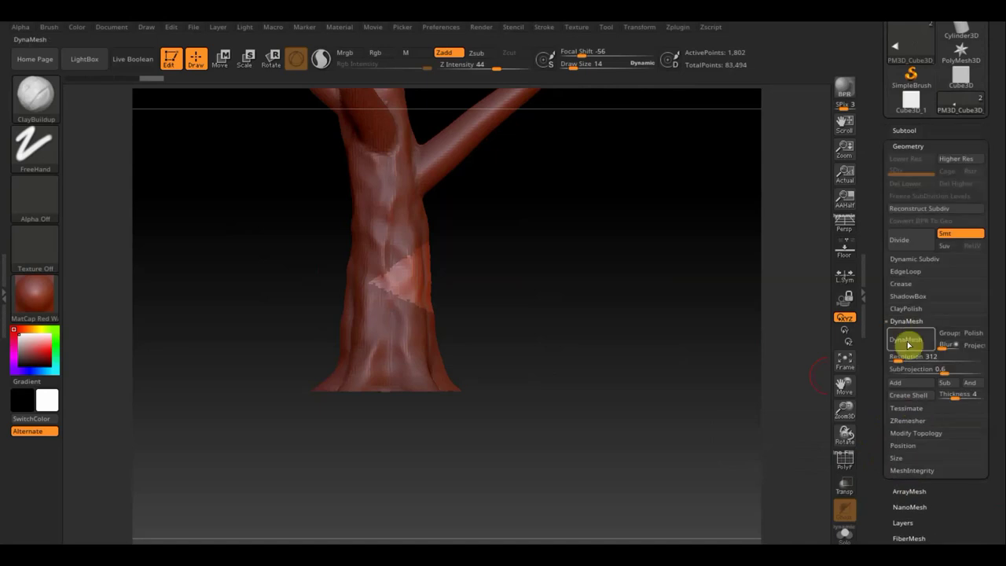
{"action": "left_click_drag", "start_coordinate": [899, 358], "coordinate": [901, 363]}
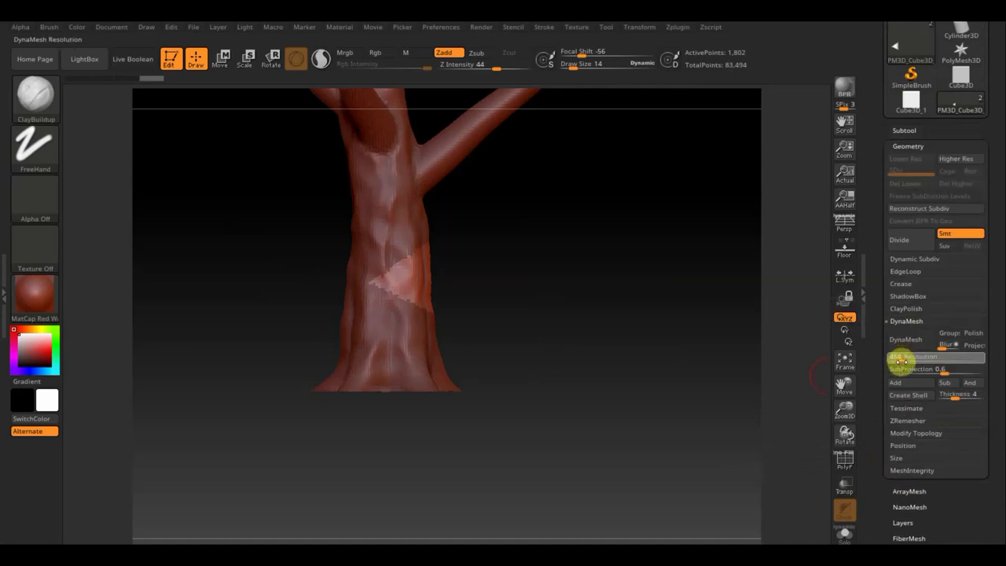
{"action": "left_click", "coordinate": [907, 340]}
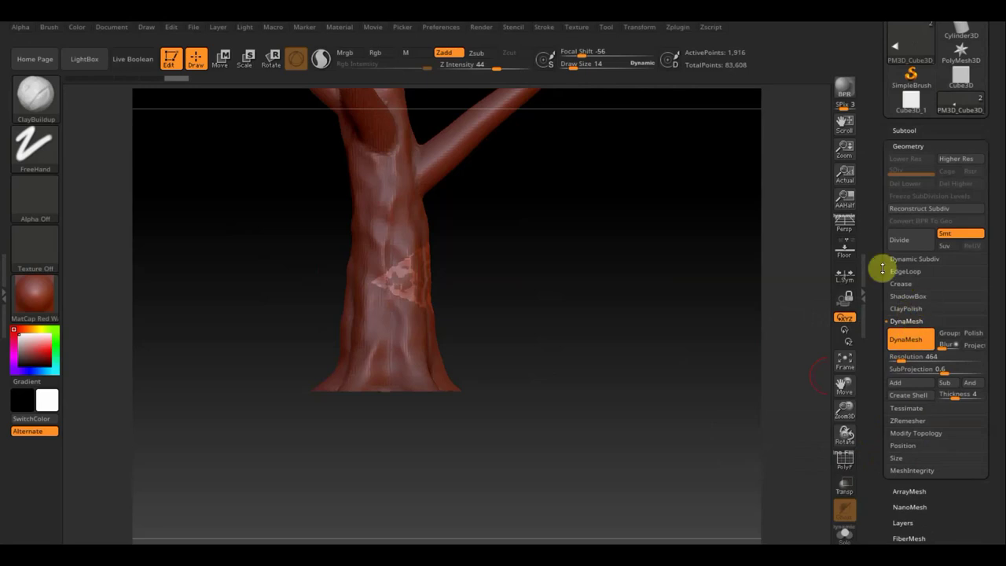
{"action": "key", "text": "ctrl"}
{"action": "left_click_drag", "start_coordinate": [680, 329], "coordinate": [681, 322], "text": "ctrl"}
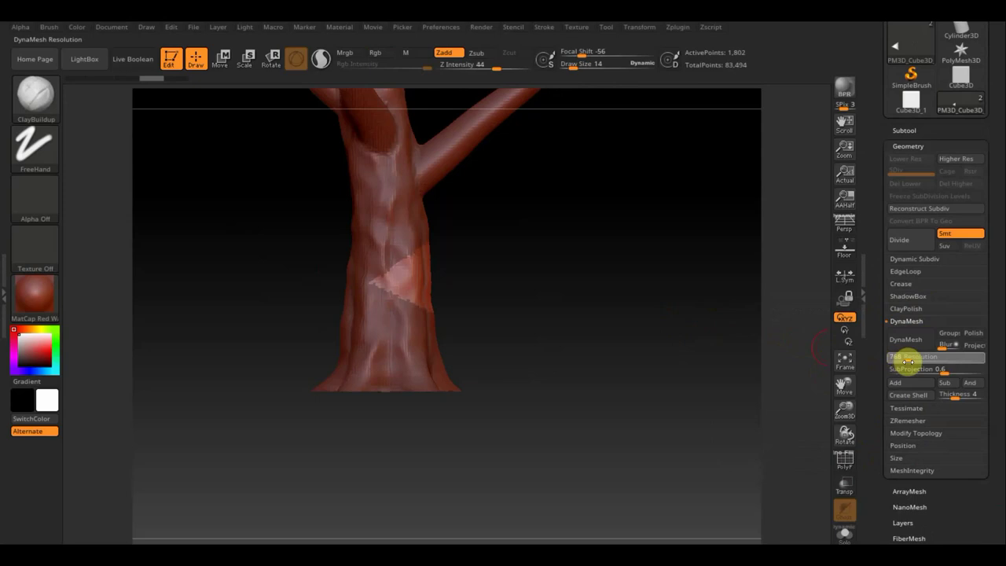
{"action": "left_click", "coordinate": [914, 341]}
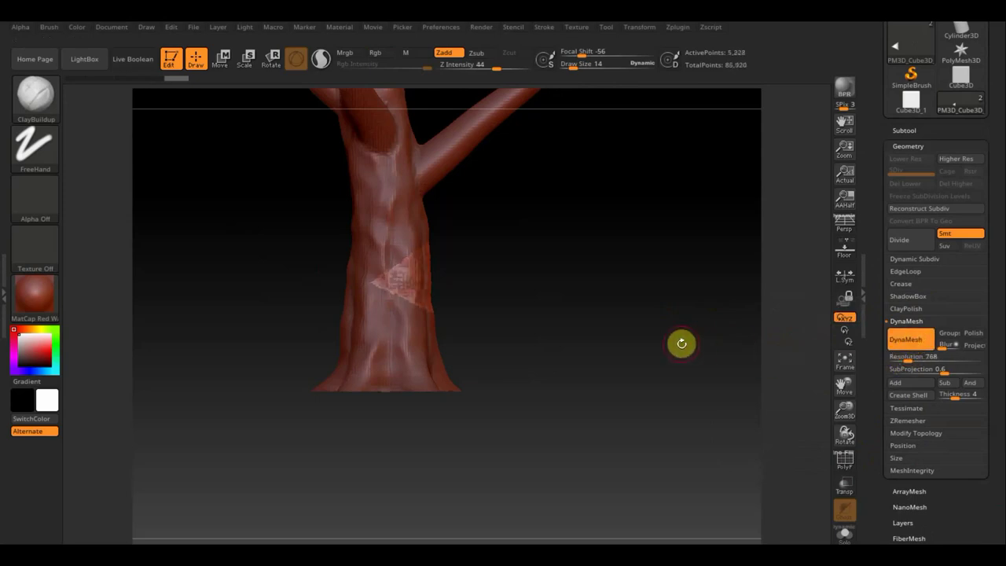
{"action": "left_click_drag", "start_coordinate": [672, 341], "coordinate": [682, 342], "text": "ctrl"}
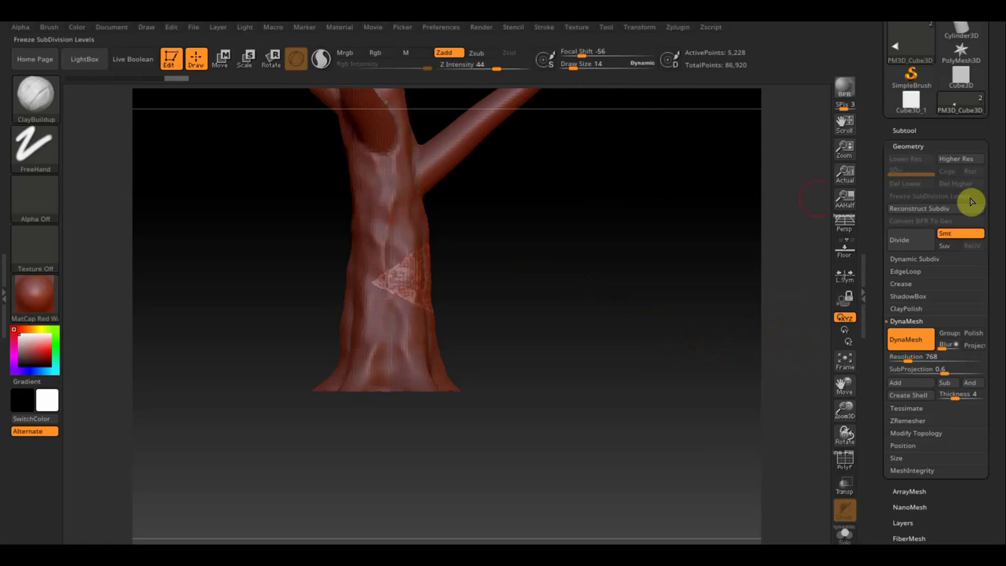
- Duplicate both the trunk subtool PM3D_Cube3D_1 and the wedge chip subtool
{"action": "left_click", "coordinate": [906, 130]}
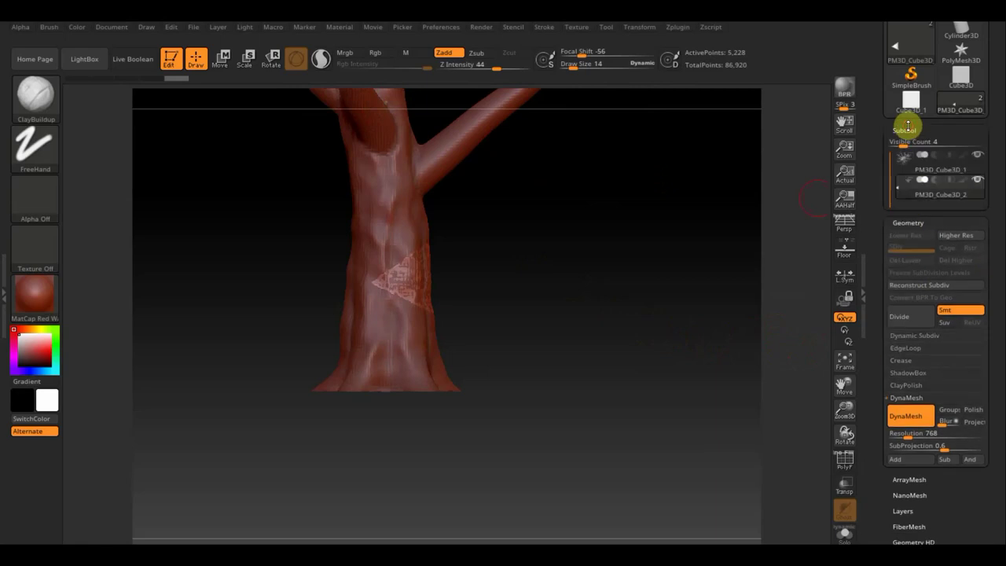
{"action": "left_click", "coordinate": [908, 170]}
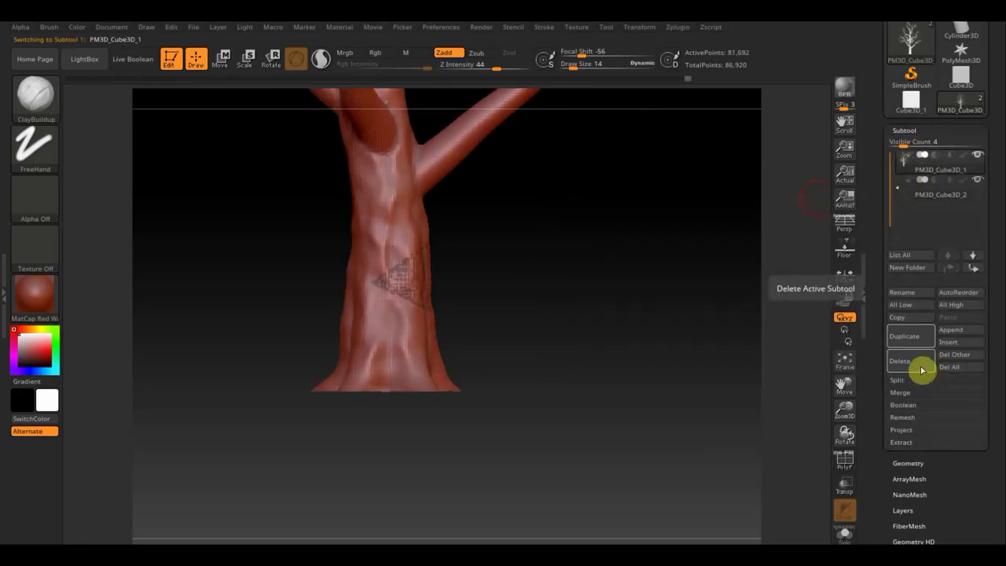
{"action": "left_click", "coordinate": [913, 338]}
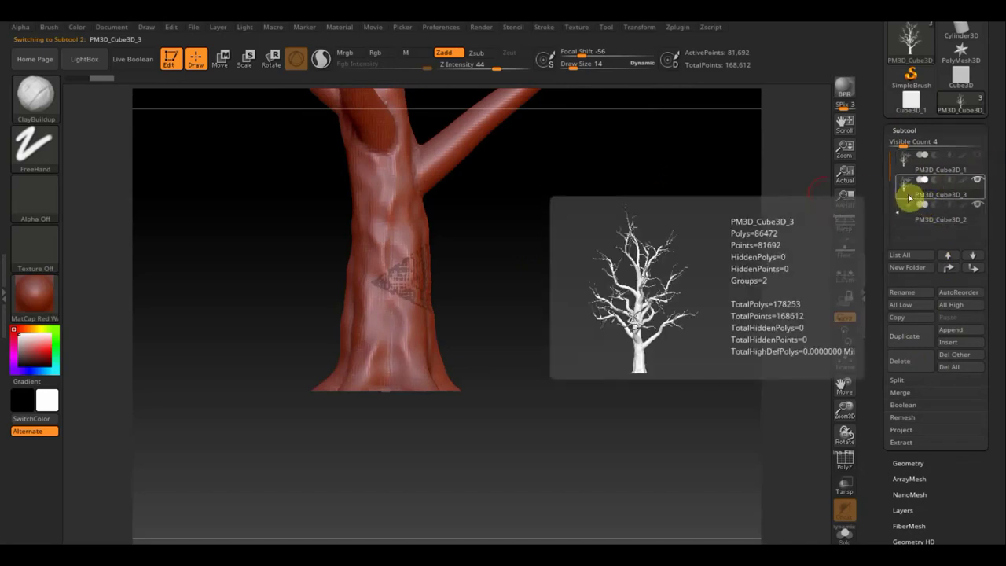
{"action": "mouse_move", "coordinate": [935, 212]}
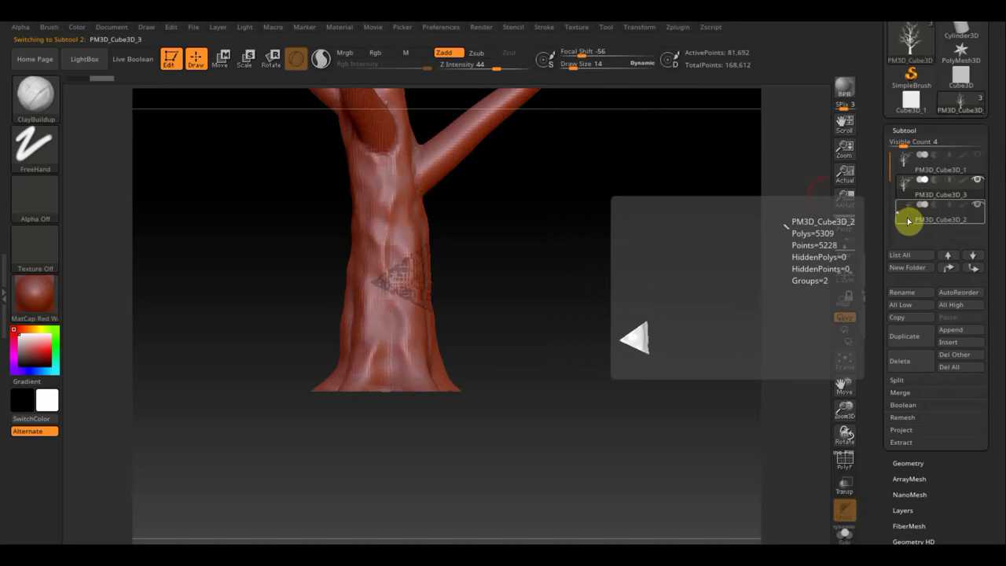
{"action": "left_click", "coordinate": [909, 220]}
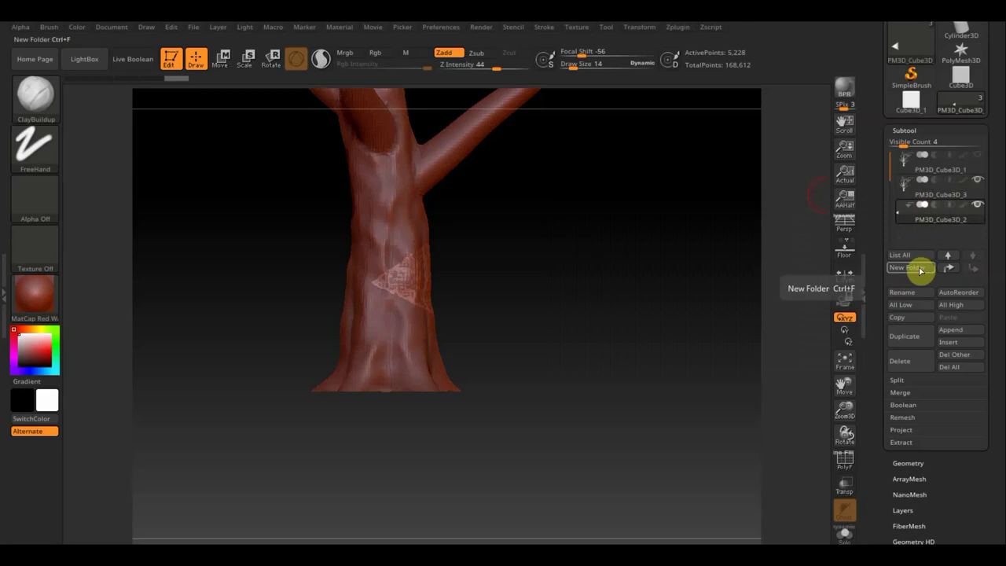
{"action": "left_click", "coordinate": [913, 339]}
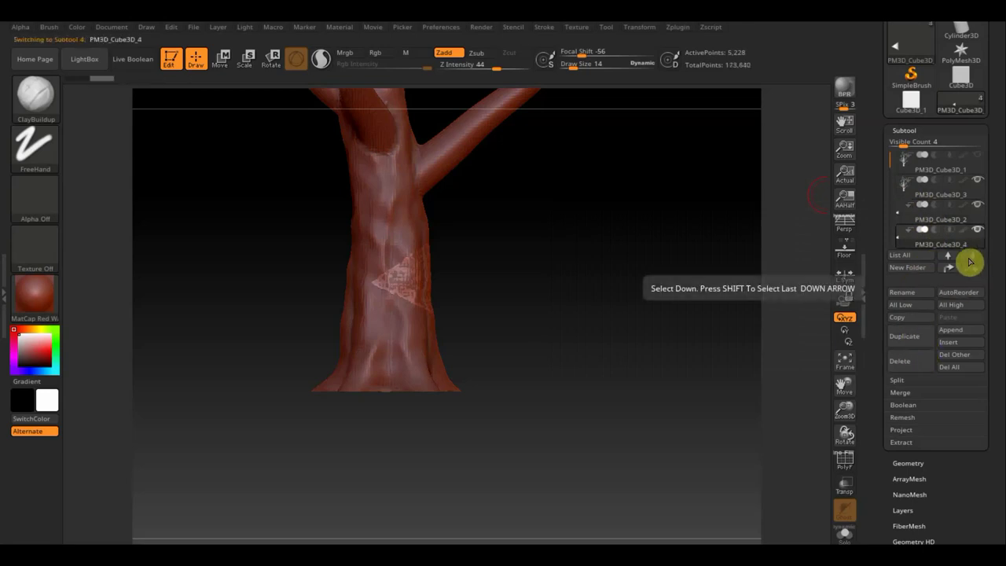
- Move the chip copy up two places, then select PM3D_Cube3D_3 for merging
{"action": "left_click", "coordinate": [951, 268]}
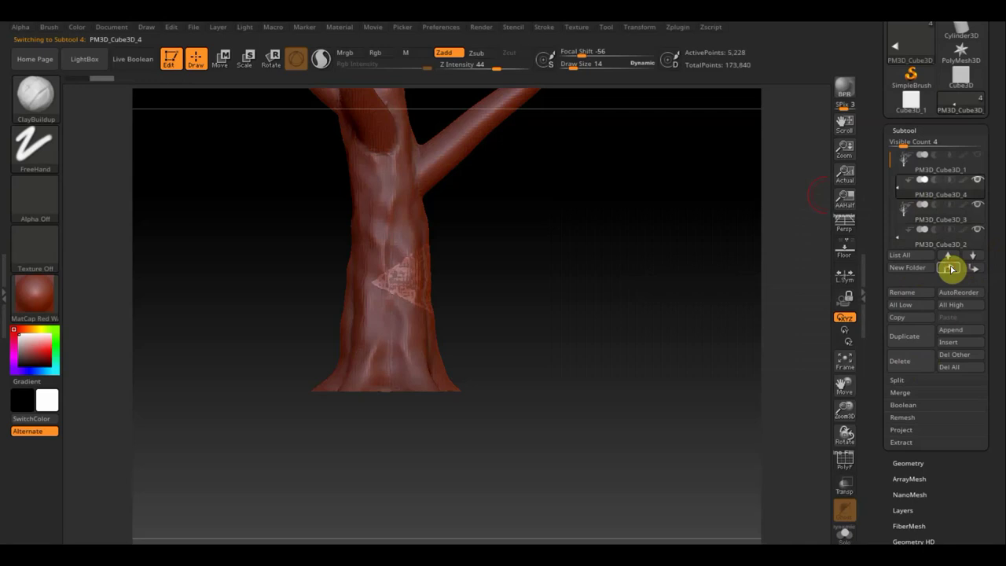
{"action": "left_click", "coordinate": [950, 268]}
{"action": "mouse_move", "coordinate": [936, 236]}
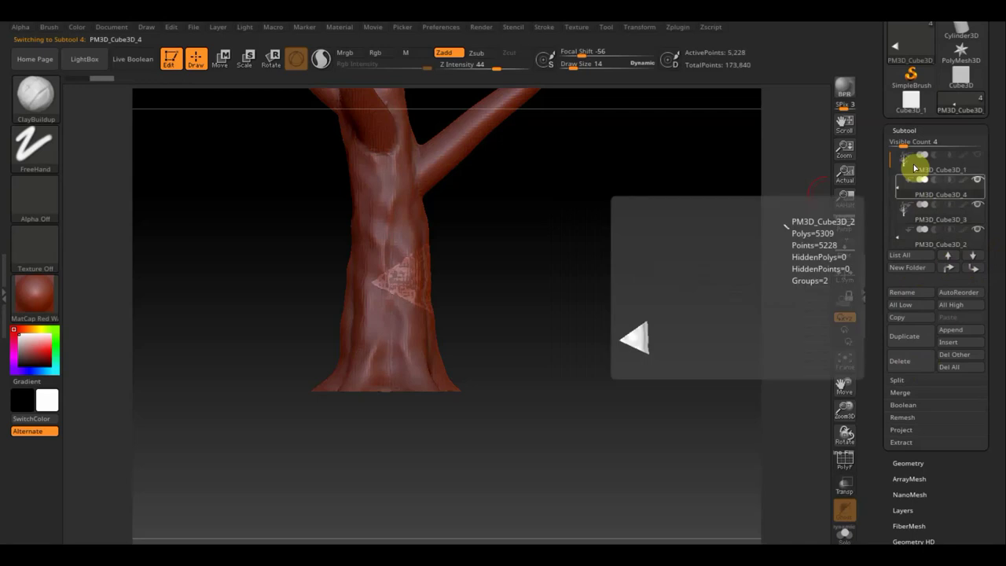
{"action": "left_click", "coordinate": [916, 237]}
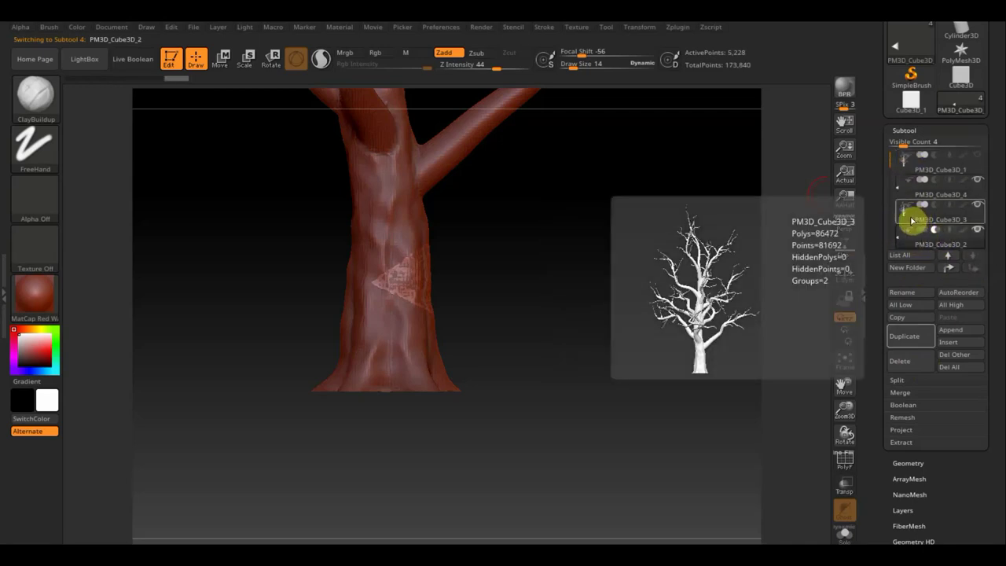
{"action": "left_click", "coordinate": [912, 219]}
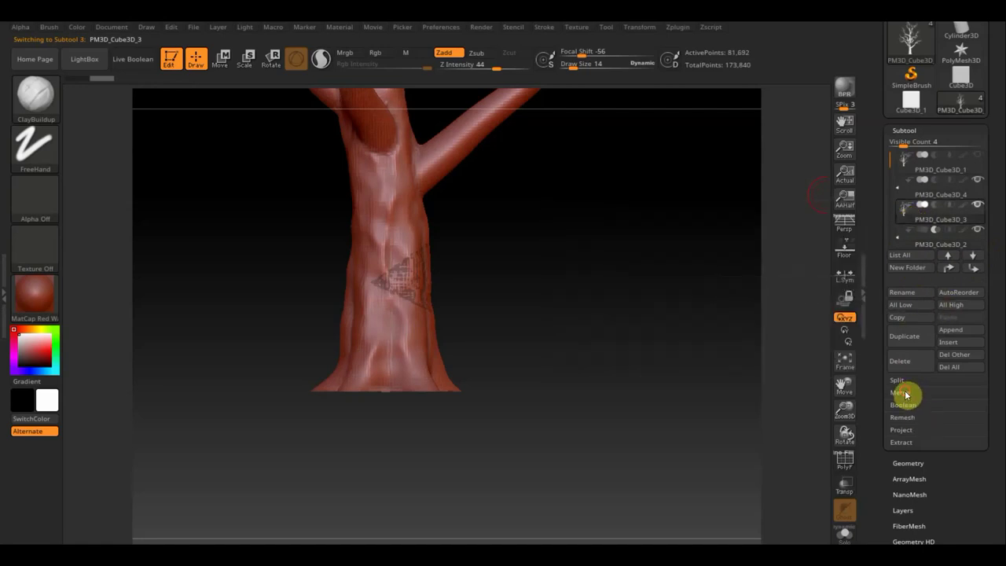
{"action": "left_click", "coordinate": [904, 393]}
- MergeDown the trunk copy PM3D_Cube3D_3 with the chip and confirm the permanent merge
{"action": "left_click", "coordinate": [922, 406]}
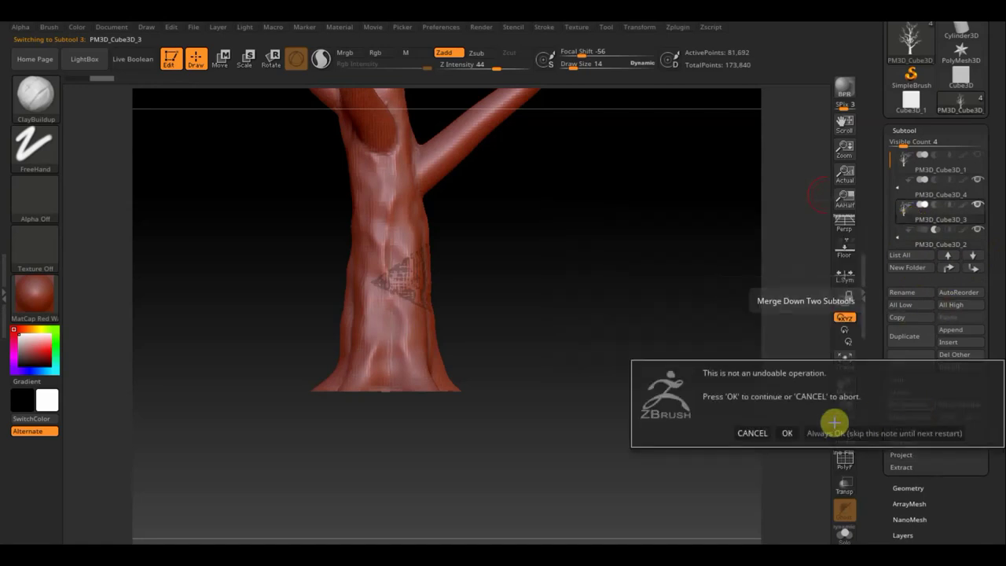
{"action": "left_click", "coordinate": [790, 431]}
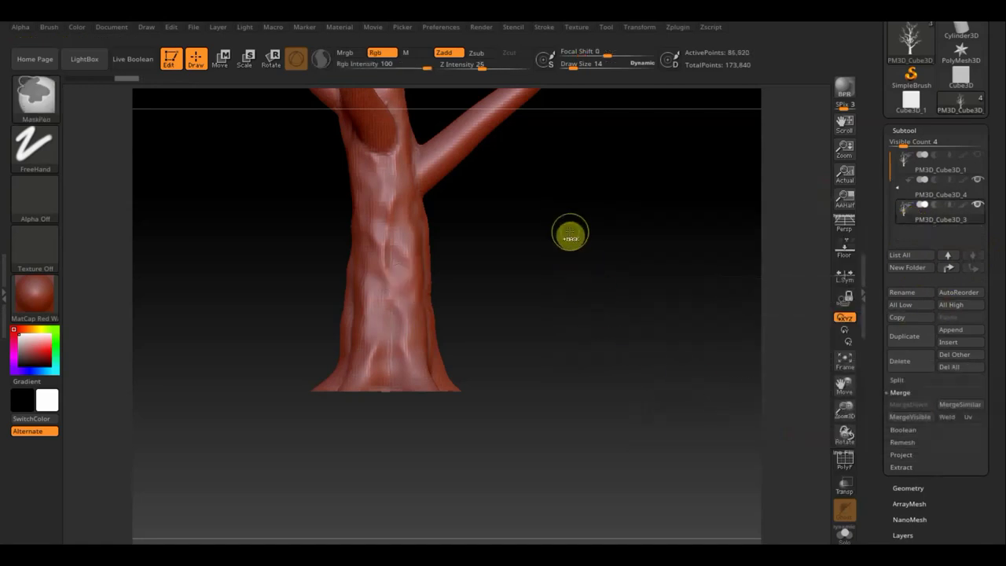
{"action": "key", "text": "b"}
{"action": "key", "text": "c"}
{"action": "key", "text": "b"}
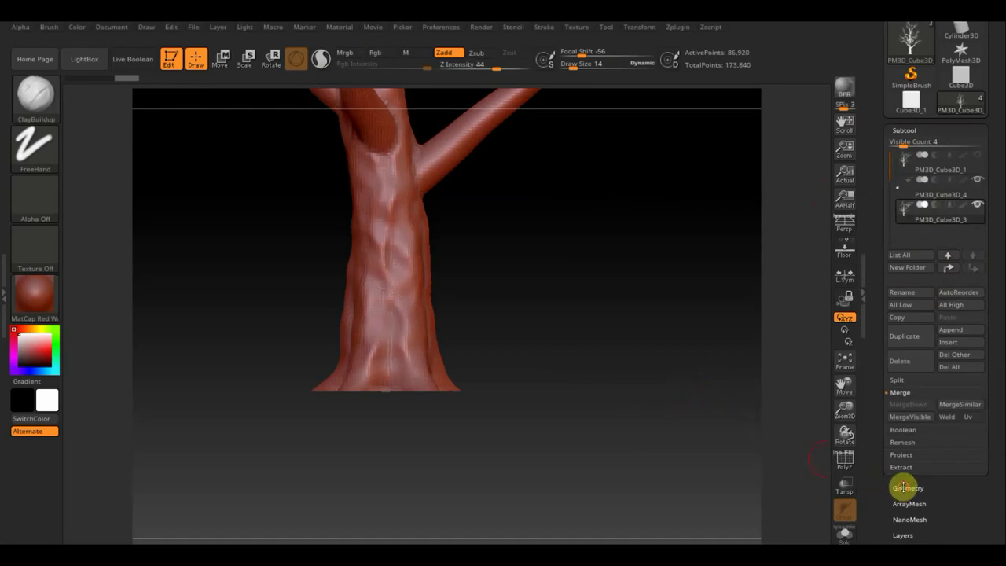
- Orbit to inspect the trunk hole and make wedge chip PM3D_Cube3D_4 active
{"action": "left_click", "coordinate": [904, 488]}
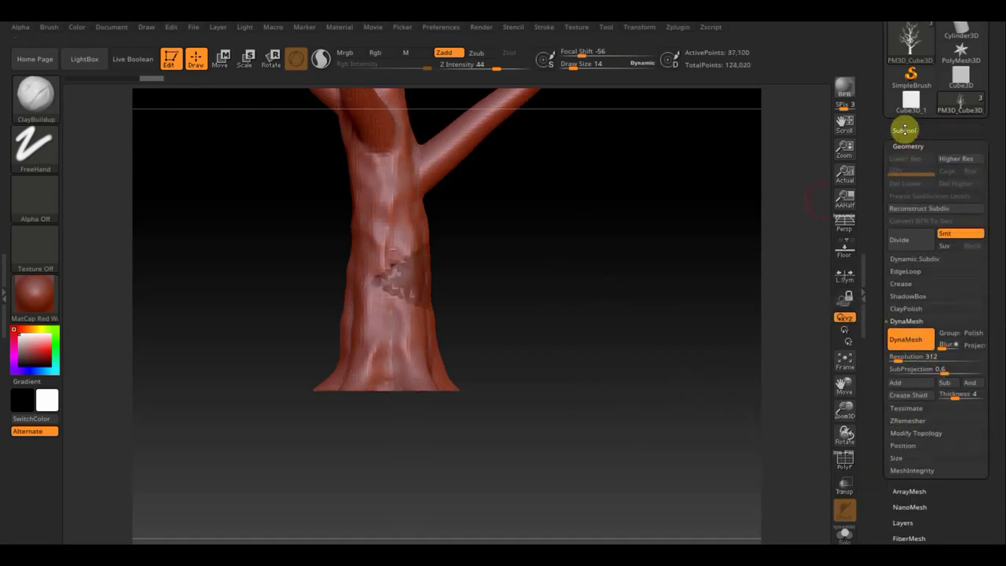
{"action": "left_click", "coordinate": [904, 130]}
{"action": "mouse_move", "coordinate": [980, 182]}
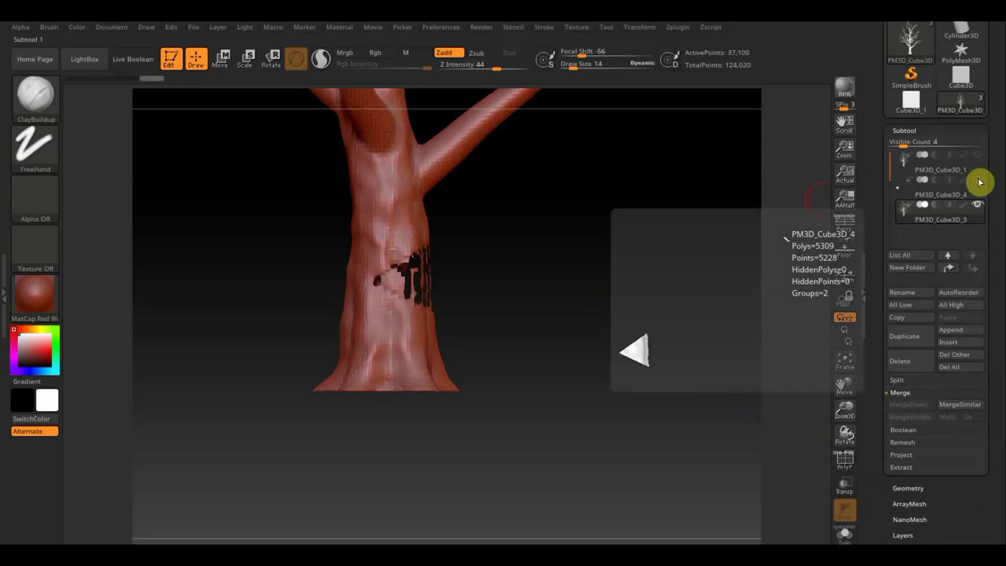
{"action": "mouse_move", "coordinate": [673, 270]}
{"action": "left_mouse_down"}
{"action": "mouse_move", "coordinate": [618, 281]}
{"action": "mouse_move", "coordinate": [656, 287]}
{"action": "mouse_move", "coordinate": [664, 416]}
{"action": "left_mouse_up"}
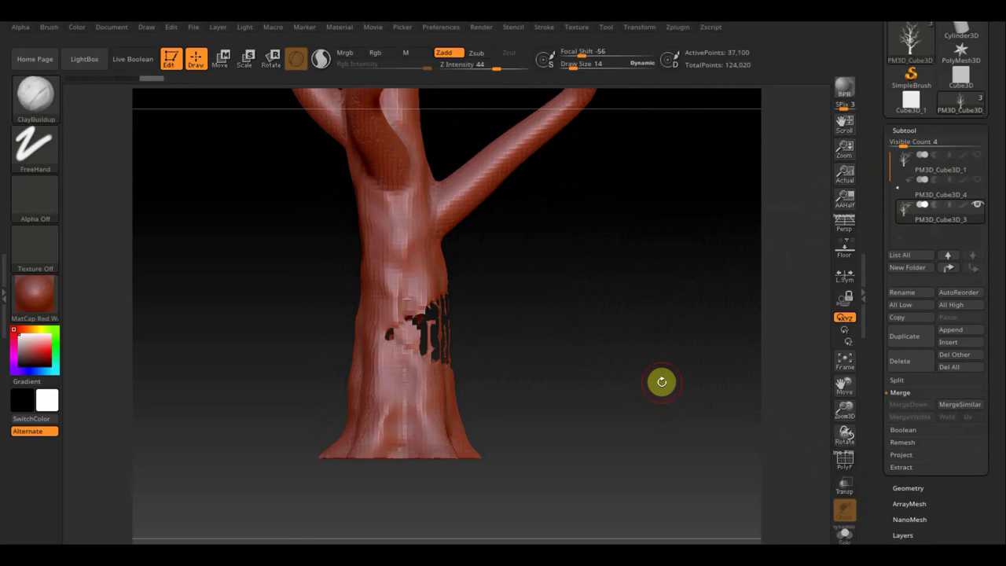
{"action": "left_click", "coordinate": [912, 188]}
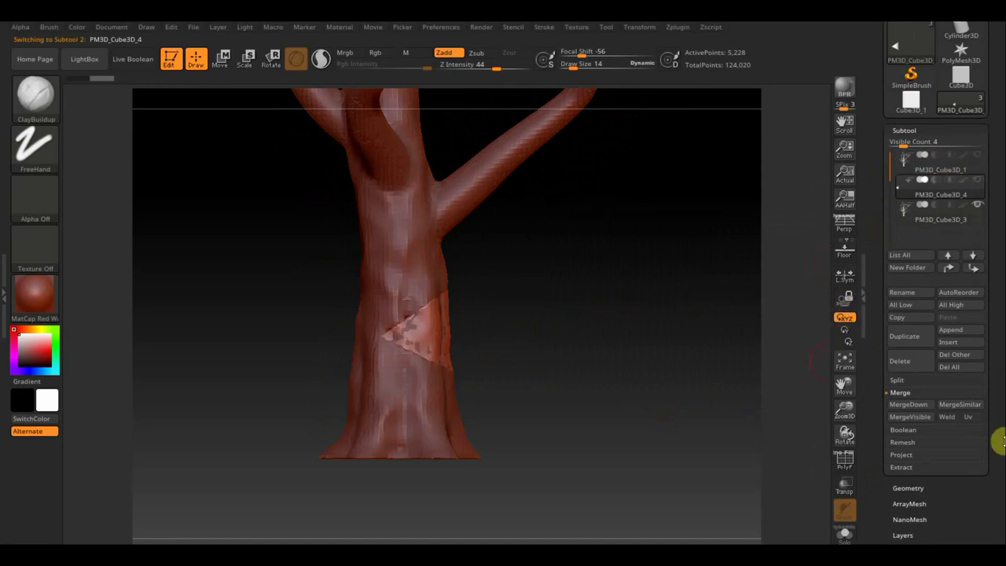
- Subdivide the tree subtool PM3D_Cube3D_3 by one level
{"action": "left_click", "coordinate": [910, 218]}
{"action": "key", "text": "ctrl"}
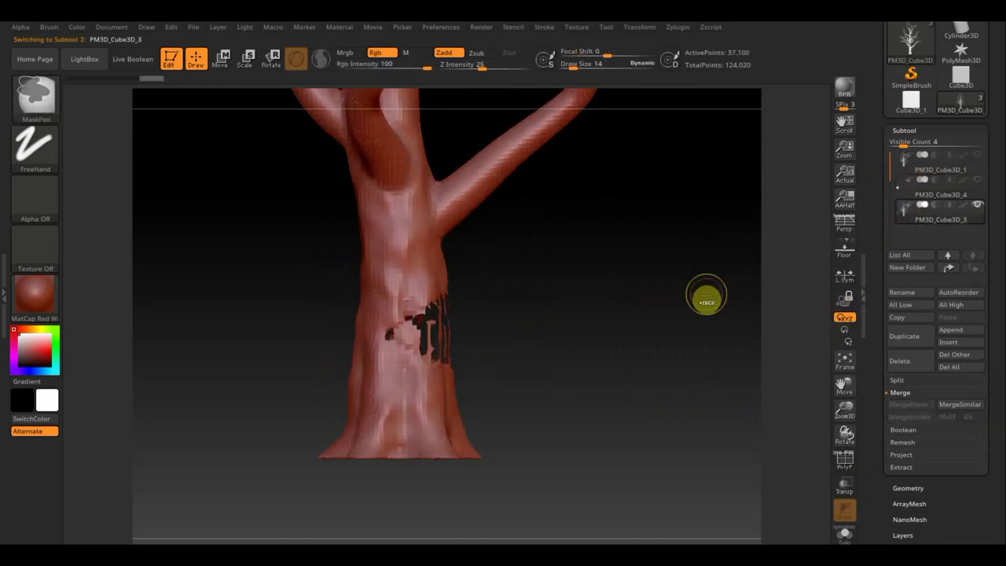
{"action": "key", "text": "ctrl+d"}
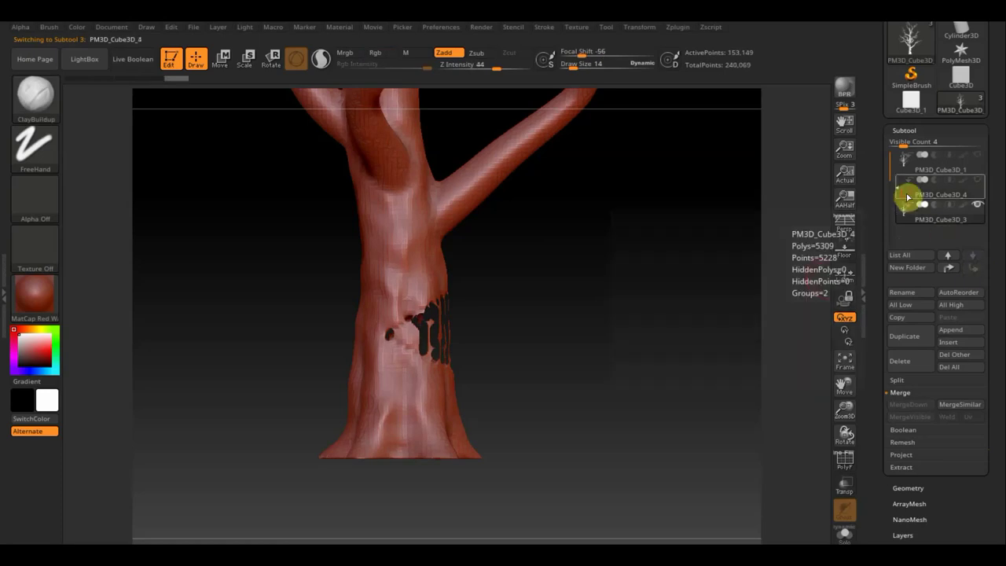
- Duplicate wedge chip PM3D_Cube3D_4 and move the copy PM3D_Cube3D_5 to the list bottom
{"action": "left_click", "coordinate": [907, 199]}
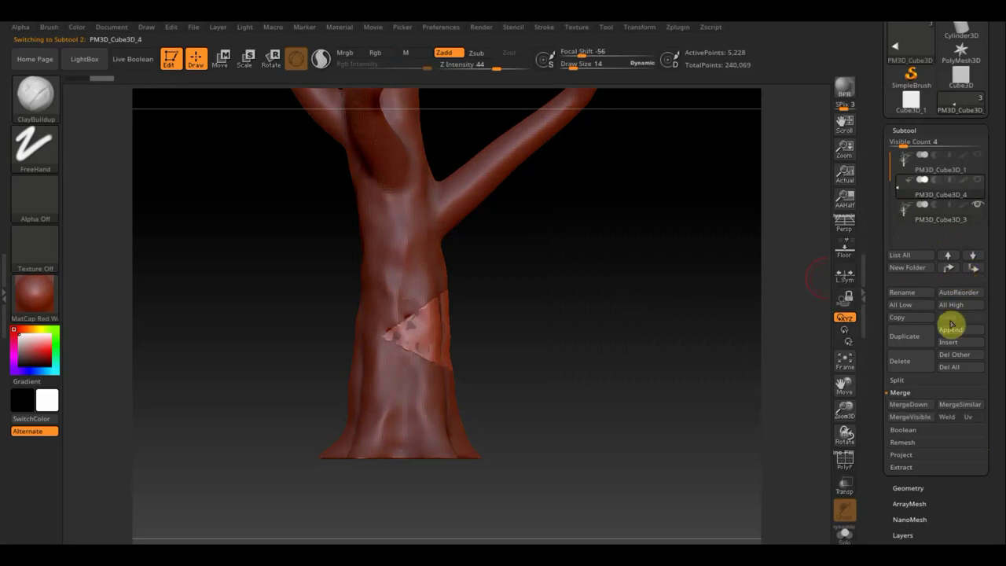
{"action": "left_click", "coordinate": [909, 342]}
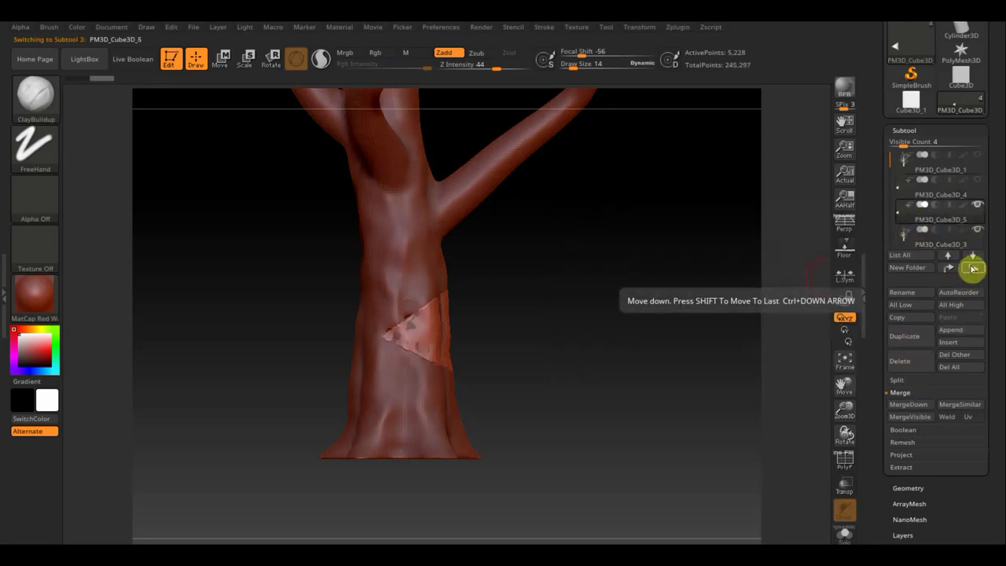
{"action": "left_click", "coordinate": [973, 257]}
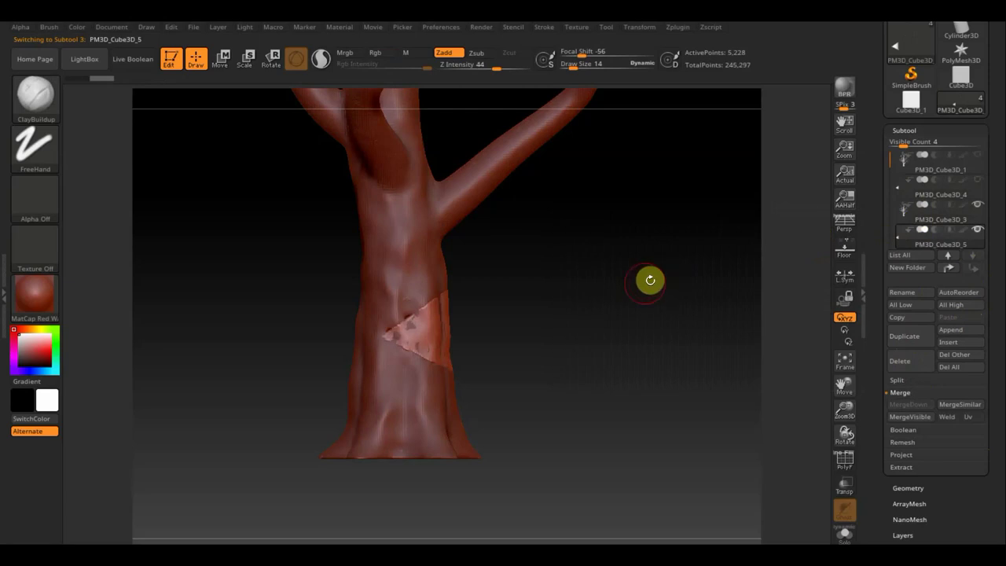
{"action": "left_click_drag", "start_coordinate": [546, 339], "coordinate": [551, 345]}
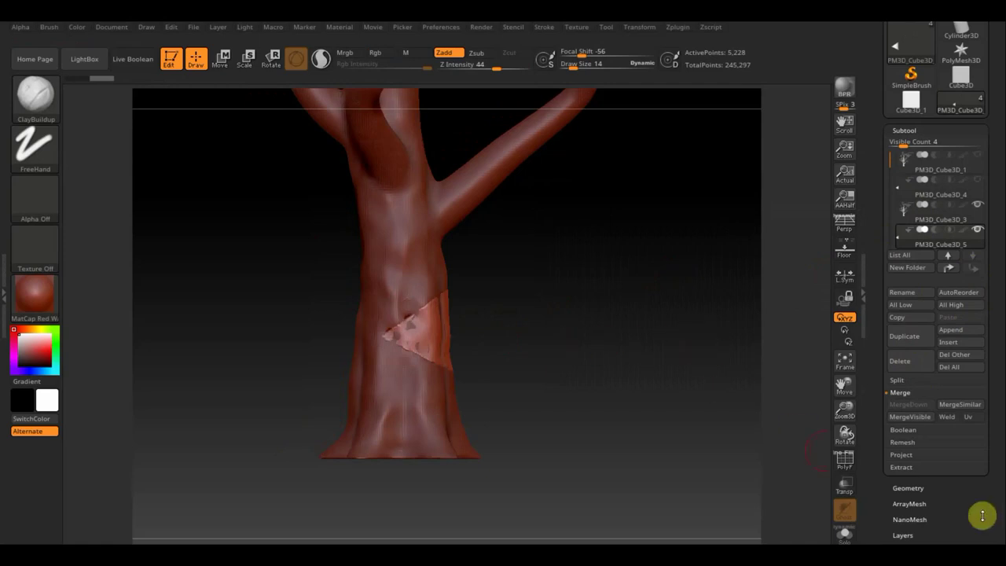
- Nudge the Deformation Inflate slider slightly so the duplicated wedge chip swells out of the notch
{"action": "mouse_move", "coordinate": [996, 491]}
{"action": "left_mouse_down"}
{"action": "mouse_move", "coordinate": [991, 442]}
{"action": "mouse_move", "coordinate": [915, 412]}
{"action": "left_mouse_up"}
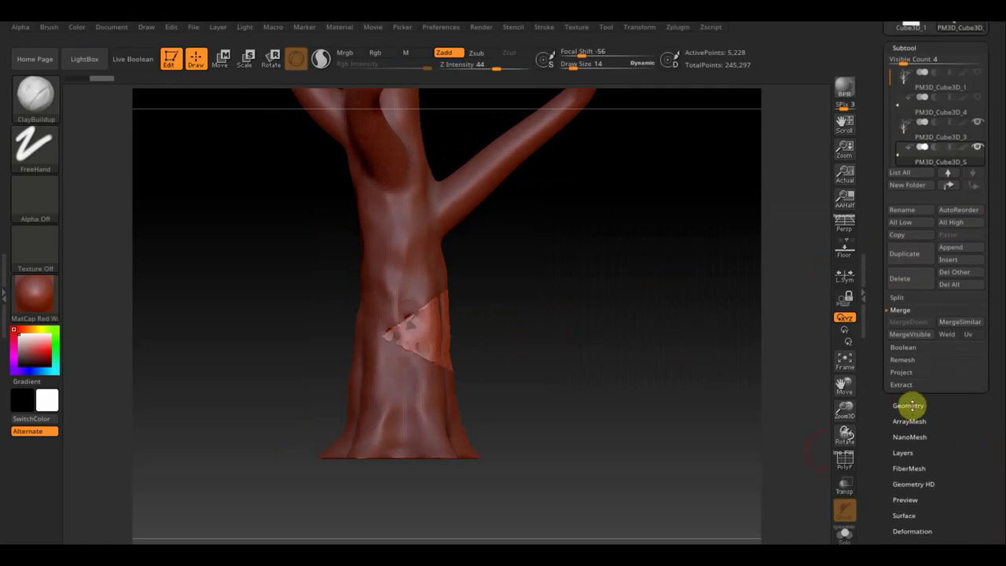
{"action": "left_click_drag", "start_coordinate": [966, 469], "coordinate": [959, 443]}
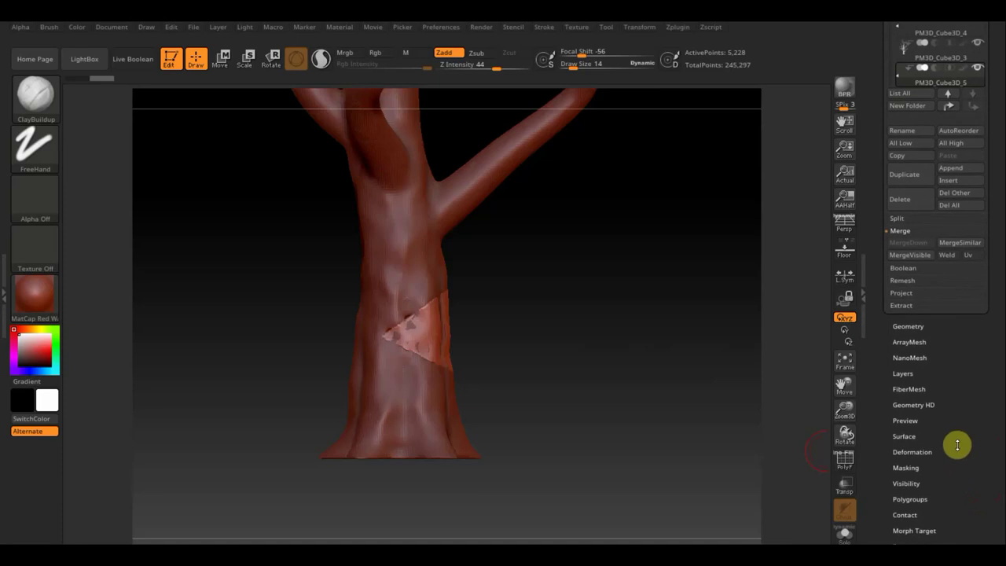
{"action": "left_click", "coordinate": [923, 449]}
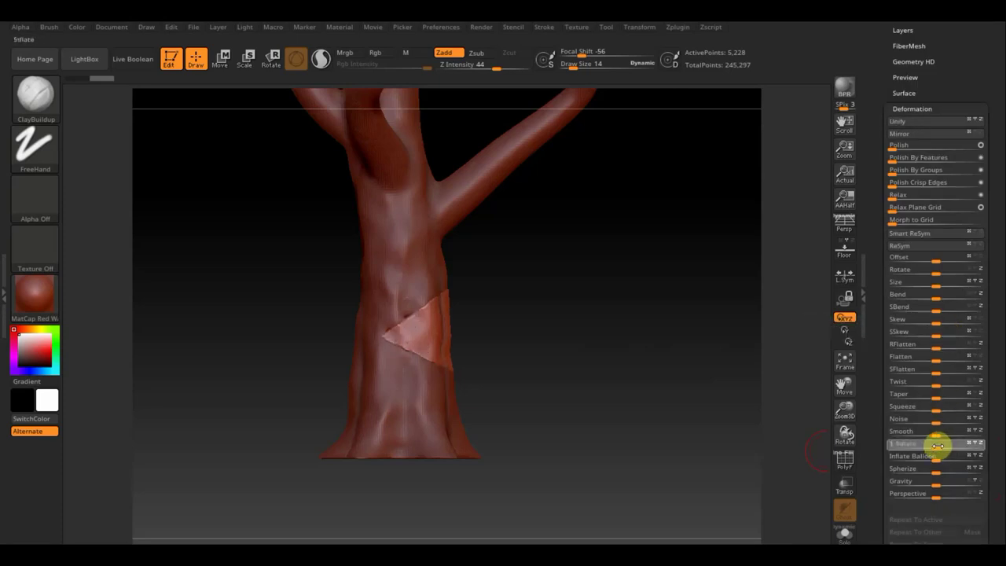
{"action": "left_click_drag", "start_coordinate": [938, 446], "coordinate": [937, 446]}
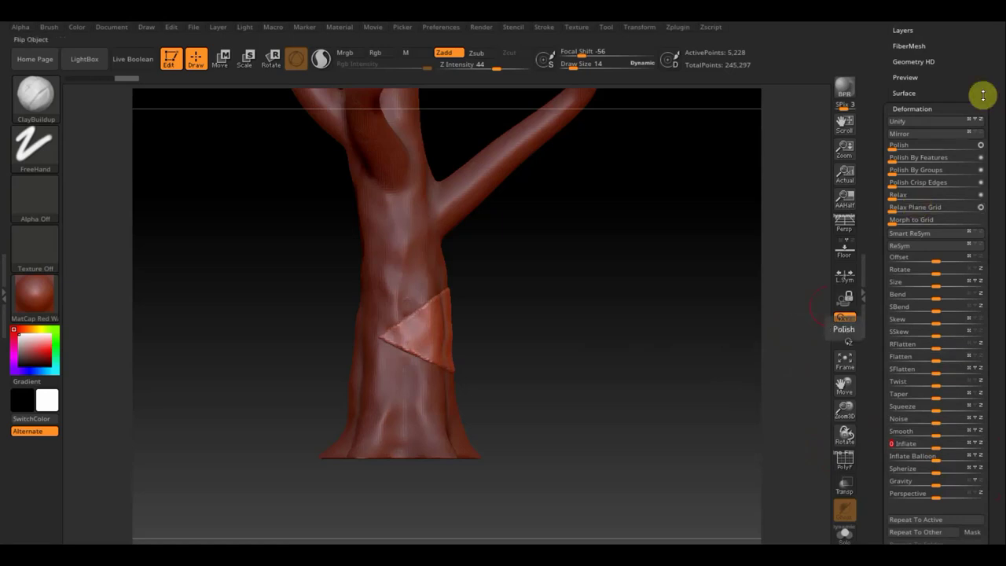
- DynaMesh the inflated chip copy at resolution 1016, giving 10,108 active points
{"action": "left_click_drag", "start_coordinate": [969, 78], "coordinate": [975, 162]}
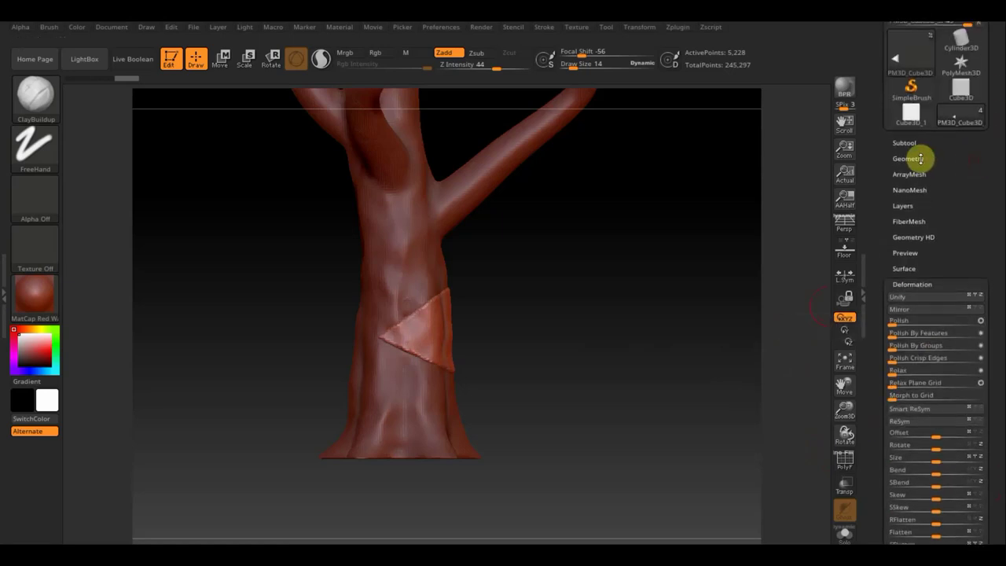
{"action": "left_click", "coordinate": [917, 157]}
{"action": "left_click", "coordinate": [925, 354]}
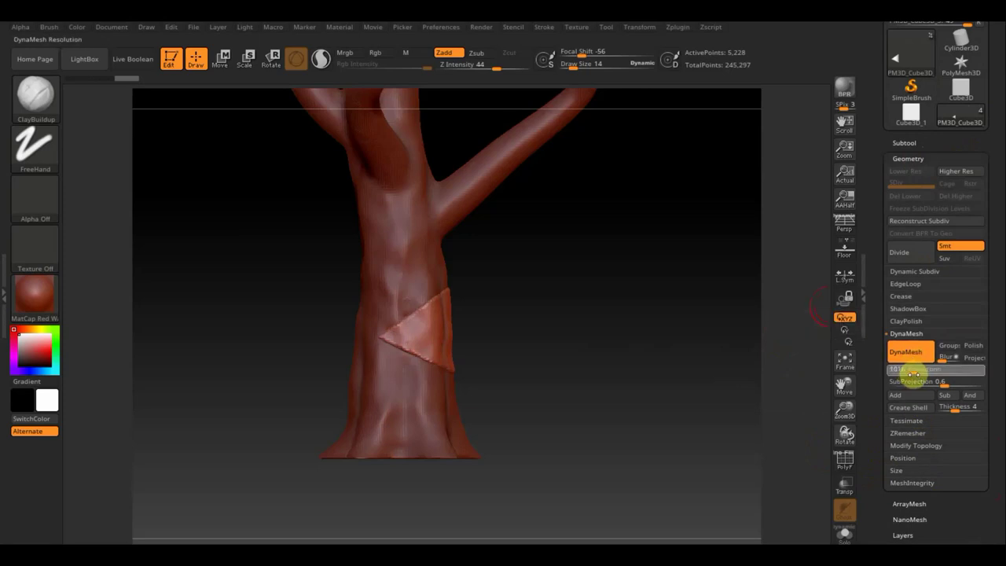
{"action": "left_click", "coordinate": [911, 356]}
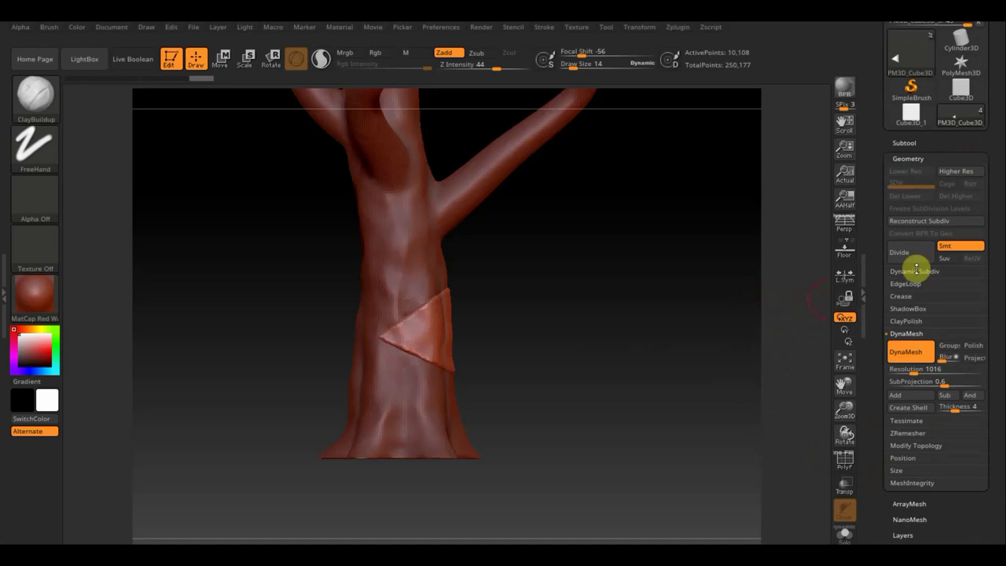
{"action": "left_click", "coordinate": [908, 144]}
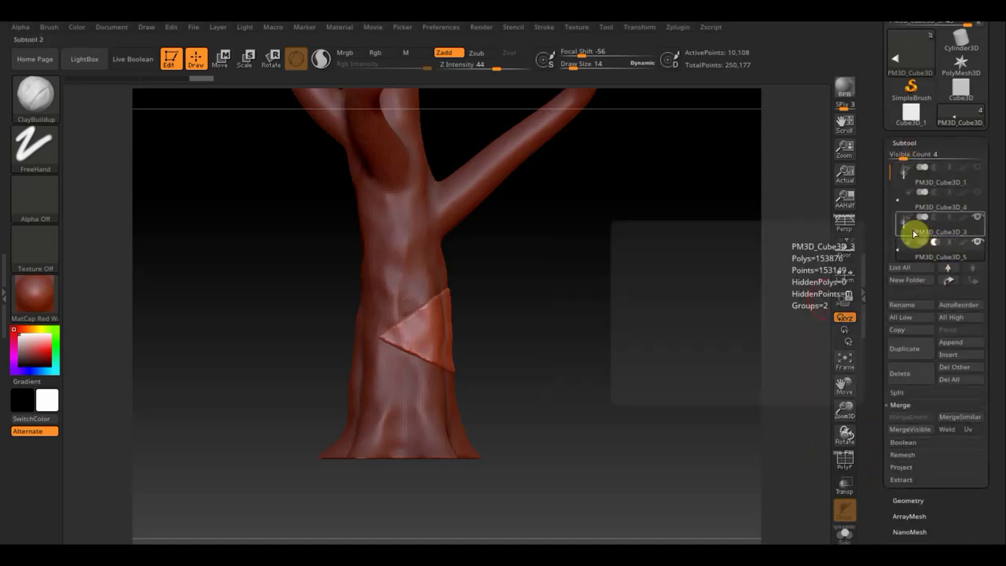
- Merge the chip copy down into PM3D_Cube3D_3 and re-DynaMesh it to carve the notch
{"action": "left_click", "coordinate": [915, 233]}
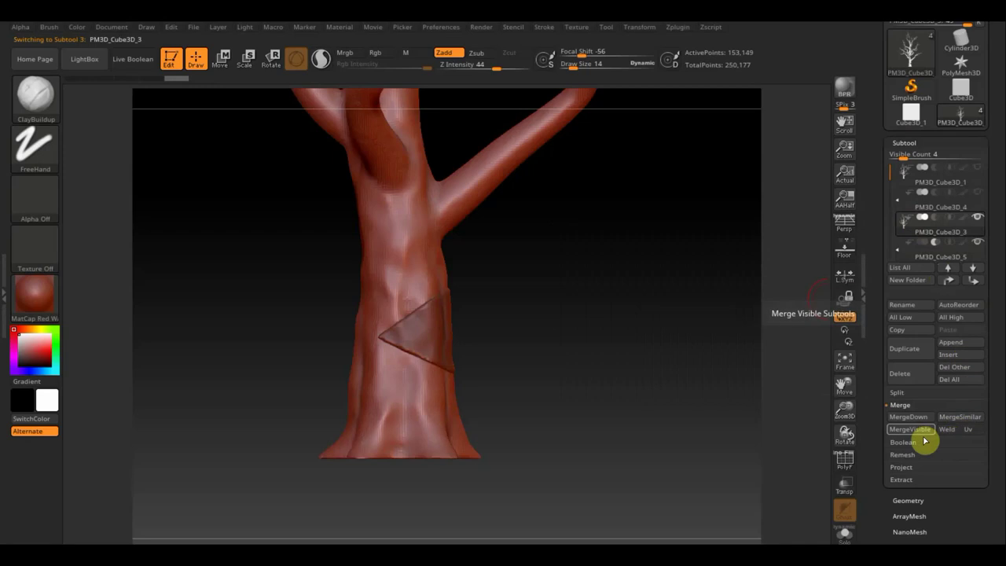
{"action": "left_click", "coordinate": [921, 419]}
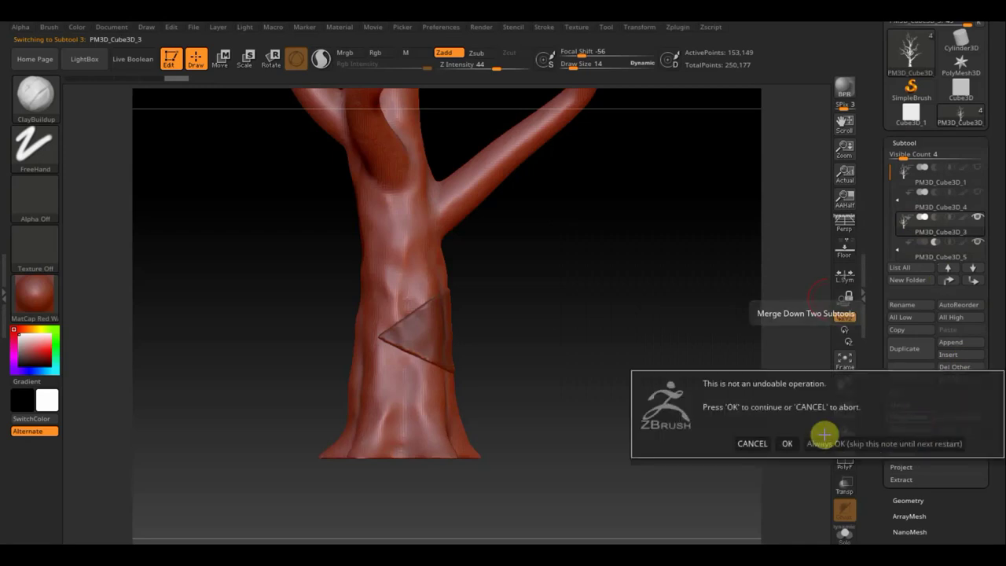
{"action": "left_click", "coordinate": [789, 443]}
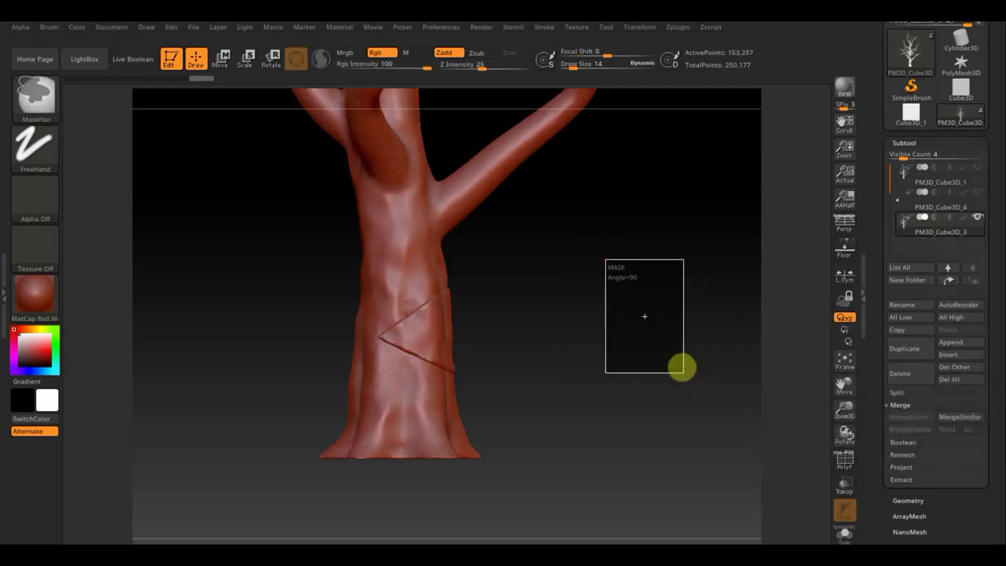
{"action": "mouse_move", "coordinate": [672, 359]}
{"action": "left_mouse_down"}
{"action": "mouse_move", "coordinate": [584, 355]}
{"action": "mouse_move", "coordinate": [639, 363]}
{"action": "mouse_move", "coordinate": [678, 337]}
{"action": "left_mouse_up"}
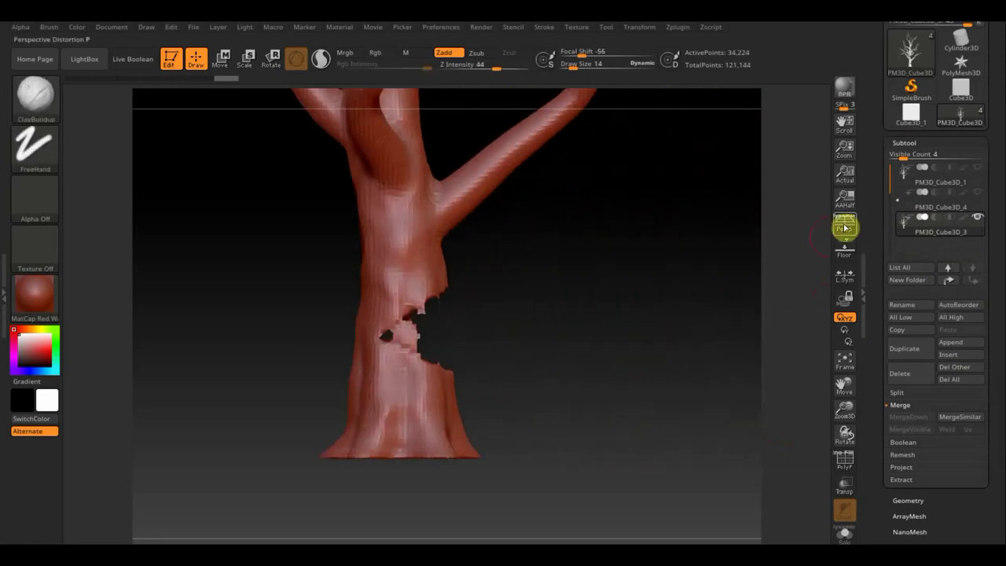
{"action": "left_click", "coordinate": [900, 202]}
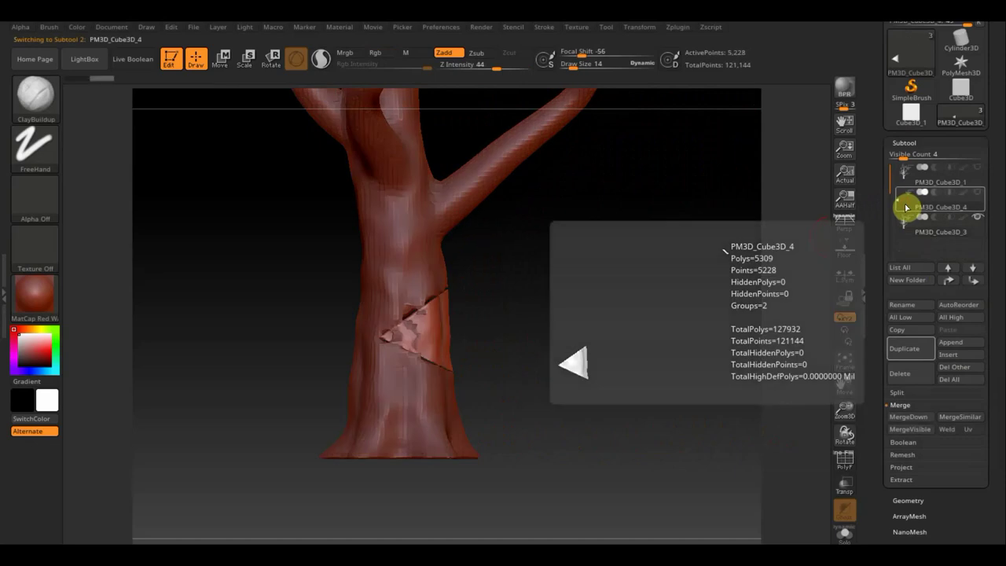
- Switch to Move mode and frame the whole tree, then zoom in on the trunk
{"action": "left_click_drag", "start_coordinate": [718, 353], "coordinate": [406, 323]}
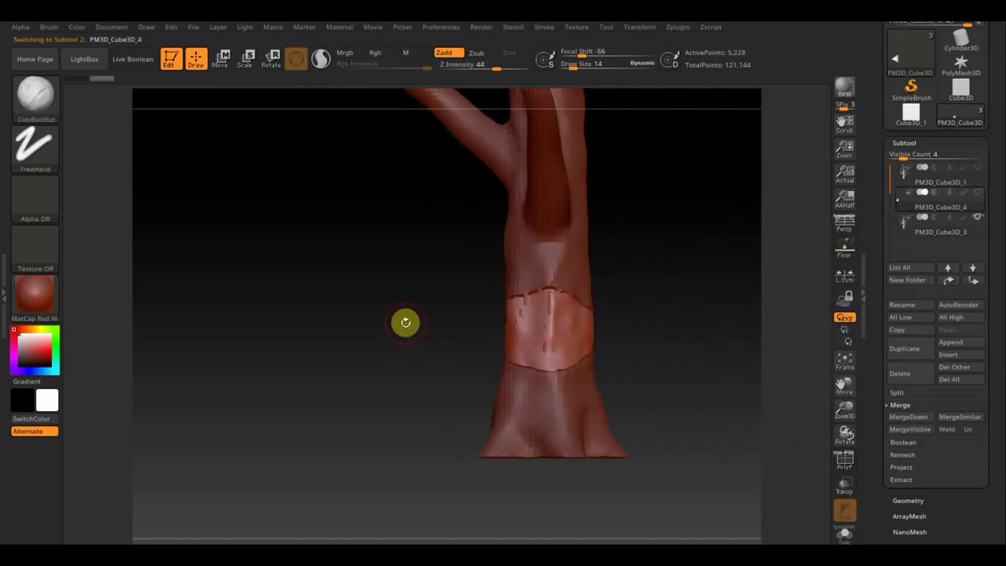
{"action": "left_click", "coordinate": [224, 57]}
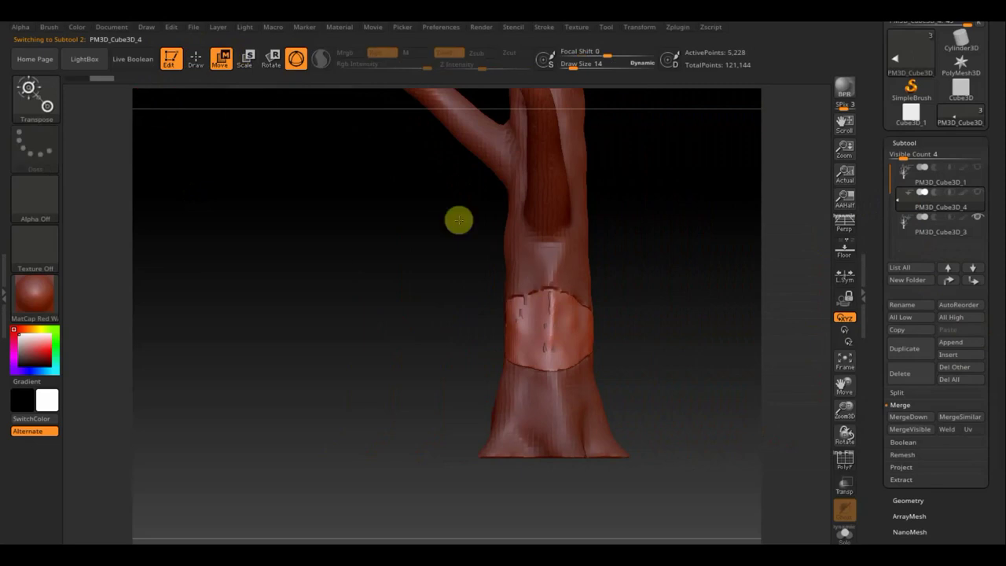
{"action": "mouse_move", "coordinate": [669, 381]}
{"action": "left_mouse_down"}
{"action": "mouse_move", "coordinate": [629, 312]}
{"action": "mouse_move", "coordinate": [618, 362]}
{"action": "mouse_move", "coordinate": [645, 155]}
{"action": "mouse_move", "coordinate": [610, 384]}
{"action": "left_mouse_up"}
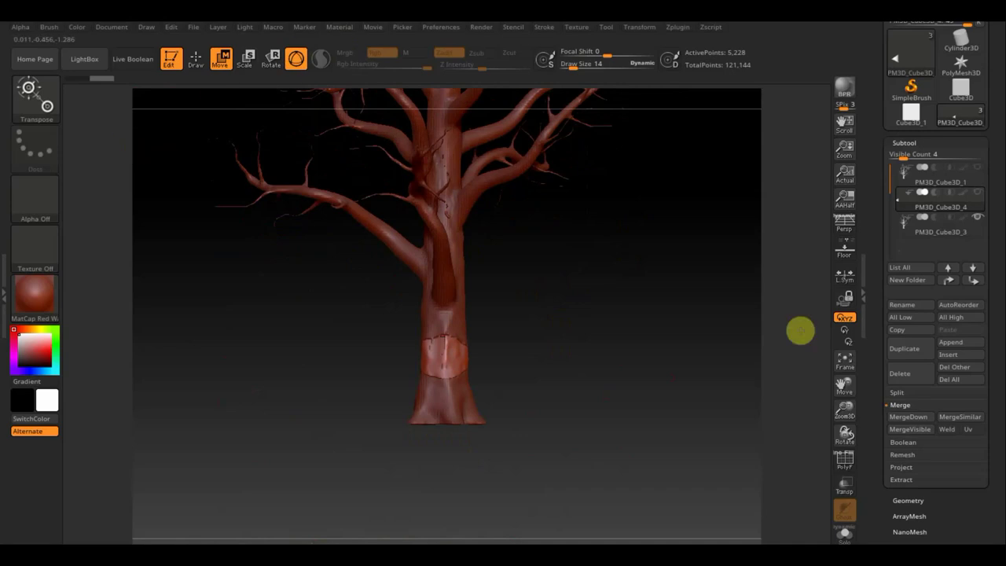
{"action": "left_click", "coordinate": [845, 362]}
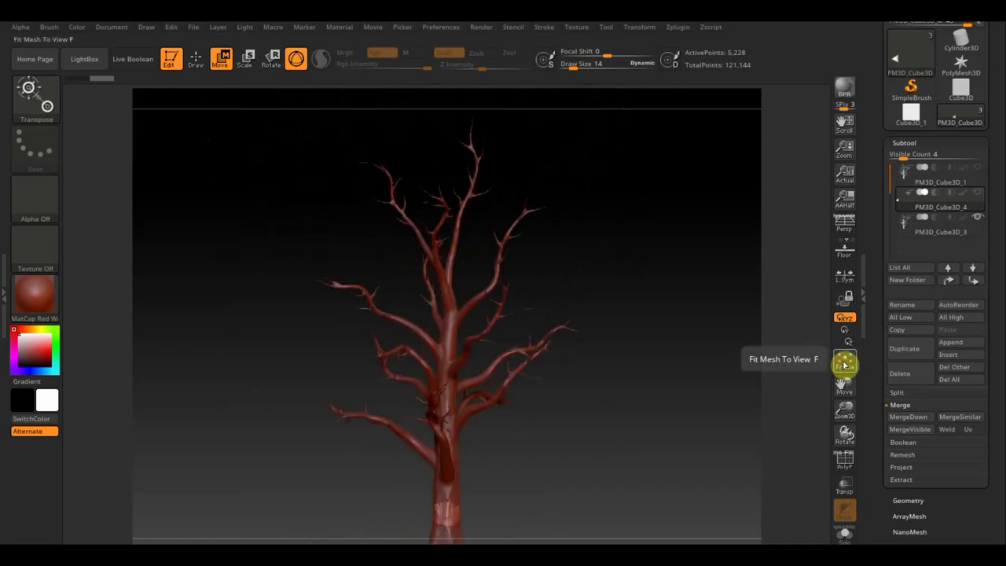
{"action": "scroll", "coordinate": [798, 377], "scroll_direction": "up", "scroll_amount": 5}
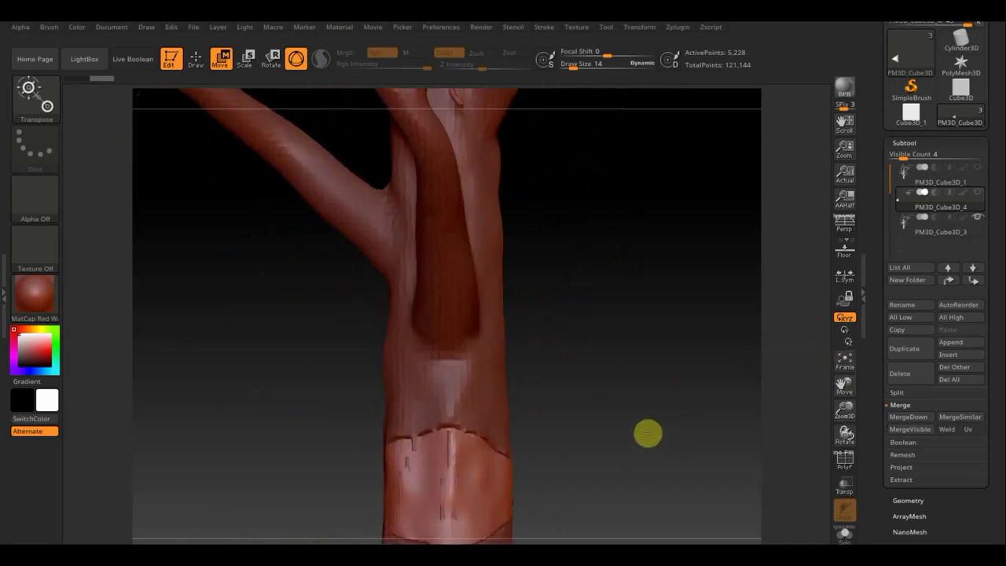
{"action": "mouse_move", "coordinate": [647, 431]}
{"action": "left_mouse_down", "text": "alt"}
{"action": "mouse_move", "coordinate": [635, 385]}
{"action": "mouse_move", "coordinate": [648, 390]}
{"action": "left_mouse_up", "text": "alt"}
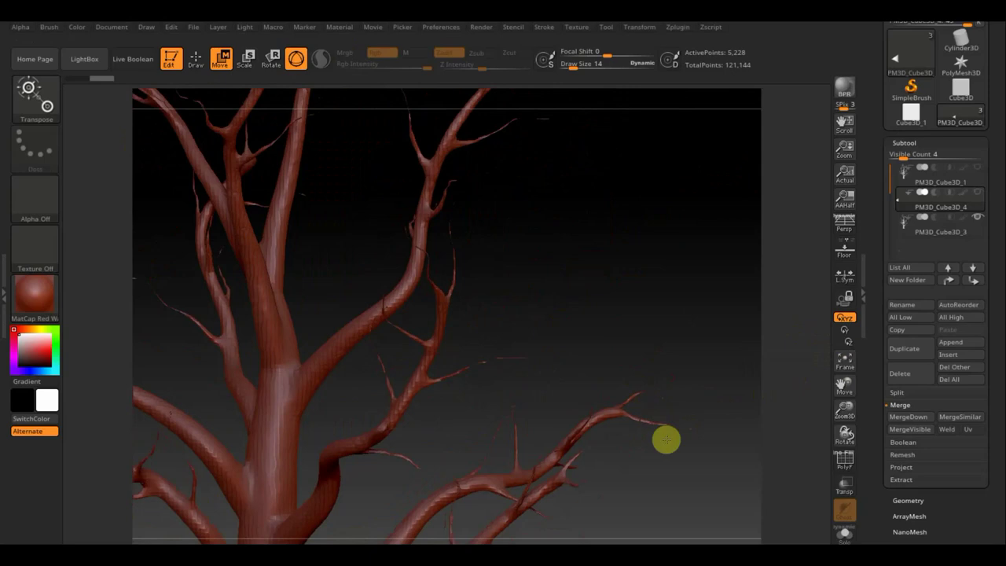
{"action": "mouse_move", "coordinate": [654, 463]}
{"action": "left_mouse_down"}
{"action": "mouse_move", "coordinate": [699, 225]}
{"action": "mouse_move", "coordinate": [642, 411]}
{"action": "mouse_move", "coordinate": [643, 367]}
{"action": "mouse_move", "coordinate": [611, 413]}
{"action": "mouse_move", "coordinate": [712, 186]}
{"action": "left_mouse_up"}
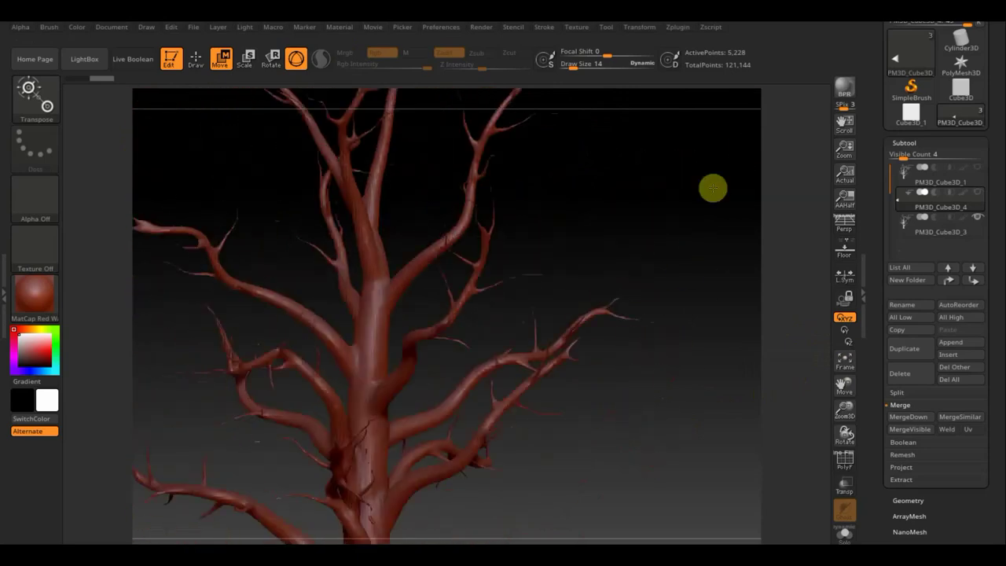
{"action": "mouse_move", "coordinate": [647, 397]}
{"action": "left_mouse_down"}
{"action": "mouse_move", "coordinate": [681, 301]}
{"action": "mouse_move", "coordinate": [665, 317]}
{"action": "mouse_move", "coordinate": [660, 272]}
{"action": "left_mouse_up"}
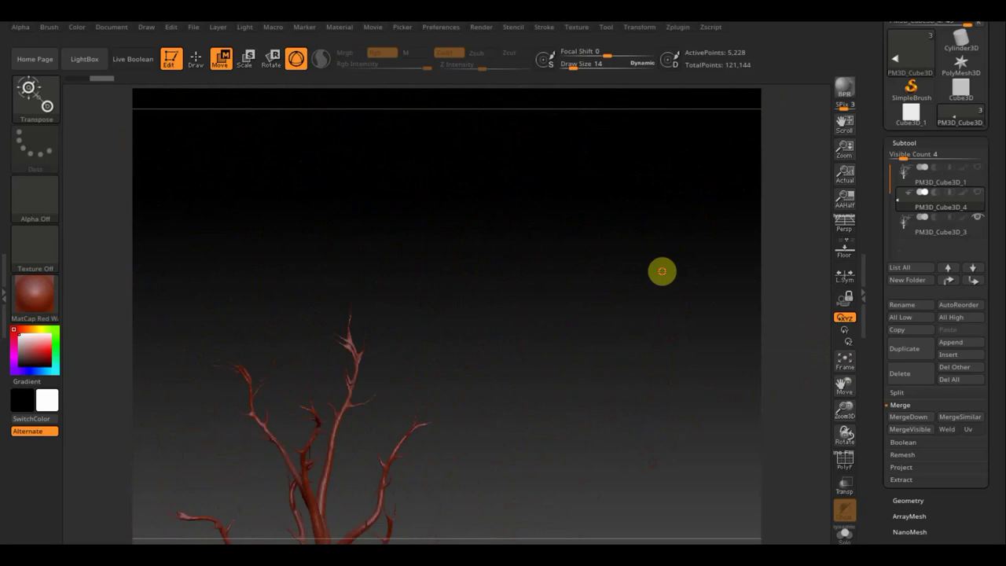
{"action": "left_click", "coordinate": [849, 367]}
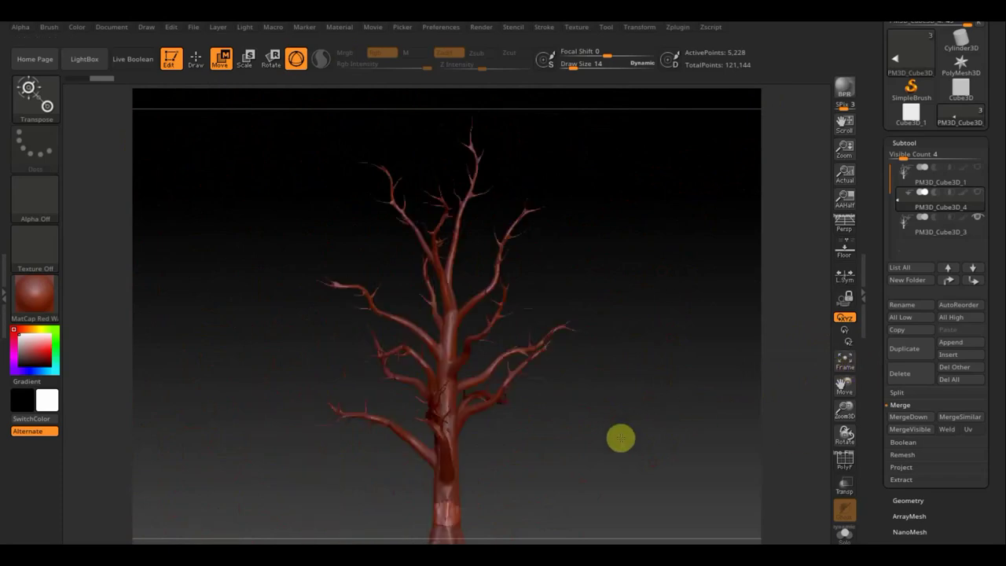
{"action": "left_click_drag", "start_coordinate": [620, 438], "coordinate": [604, 261]}
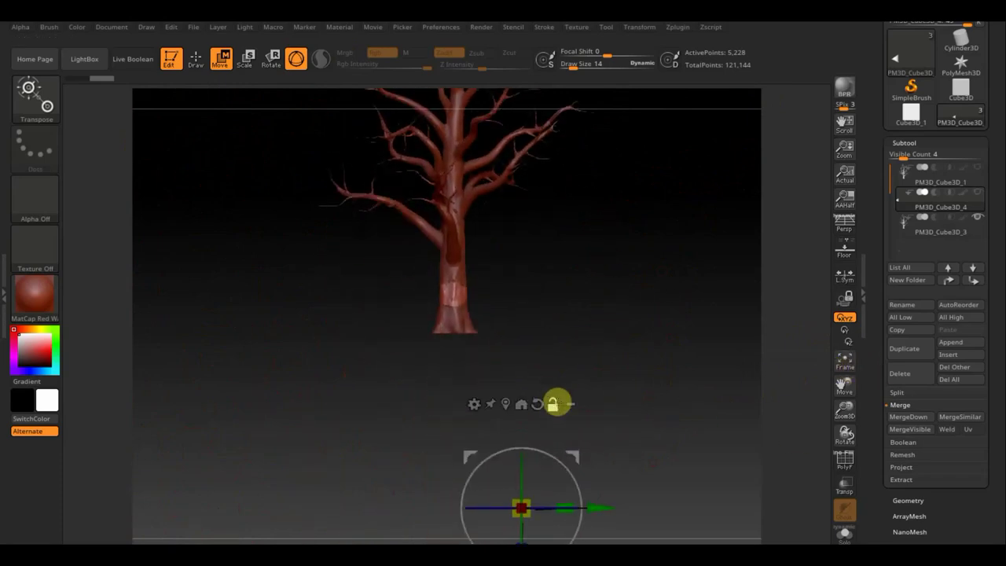
- Move the wedge cutter vertically along the Y axis into place on the lower trunk
{"action": "mouse_move", "coordinate": [570, 455]}
{"action": "left_mouse_down"}
{"action": "mouse_move", "coordinate": [506, 272]}
{"action": "mouse_move", "coordinate": [505, 241]}
{"action": "left_mouse_up"}
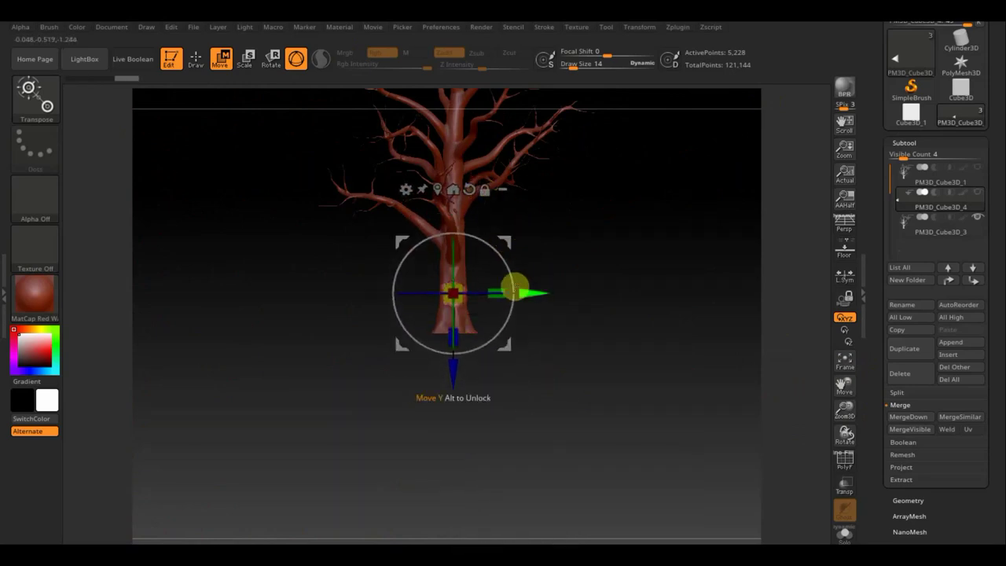
{"action": "left_click_drag", "start_coordinate": [514, 287], "coordinate": [500, 290]}
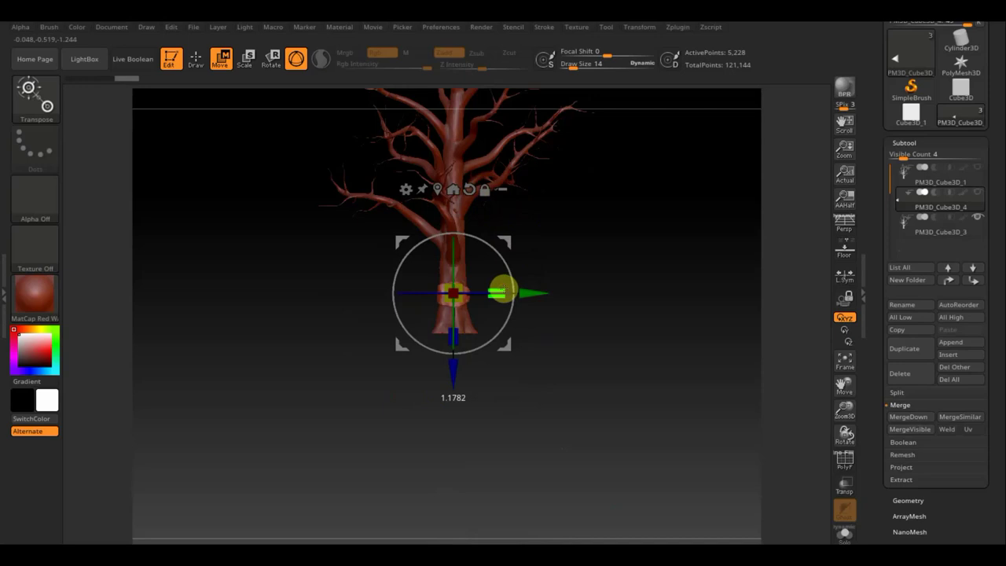
{"action": "mouse_move", "coordinate": [588, 260]}
{"action": "left_mouse_down"}
{"action": "mouse_move", "coordinate": [682, 494]}
{"action": "mouse_move", "coordinate": [658, 485]}
{"action": "mouse_move", "coordinate": [681, 473]}
{"action": "left_mouse_up"}
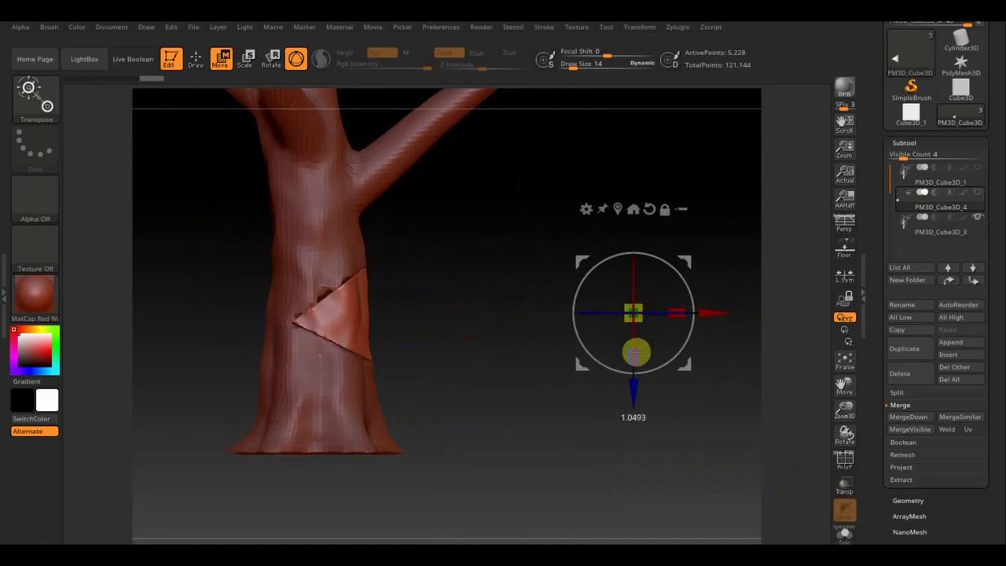
{"action": "mouse_move", "coordinate": [716, 429]}
{"action": "left_mouse_down"}
{"action": "mouse_move", "coordinate": [706, 393]}
{"action": "mouse_move", "coordinate": [705, 416]}
{"action": "mouse_move", "coordinate": [656, 427]}
{"action": "mouse_move", "coordinate": [676, 489]}
{"action": "mouse_move", "coordinate": [661, 507]}
{"action": "mouse_move", "coordinate": [694, 458]}
{"action": "mouse_move", "coordinate": [676, 435]}
{"action": "left_mouse_up"}
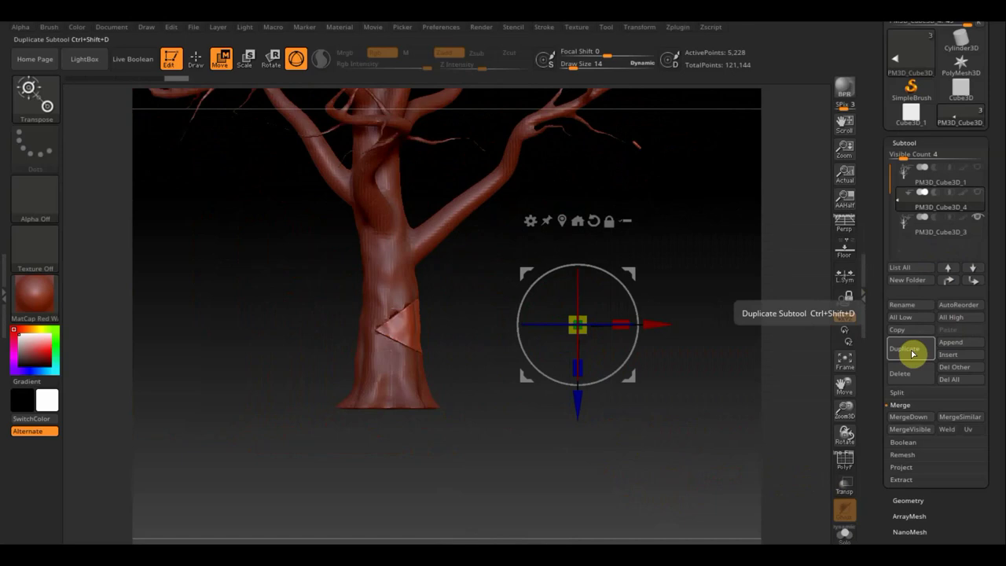
- Duplicate the wedge, move the copy below the tree, and merge it down into the tree
{"action": "left_click", "coordinate": [912, 353]}
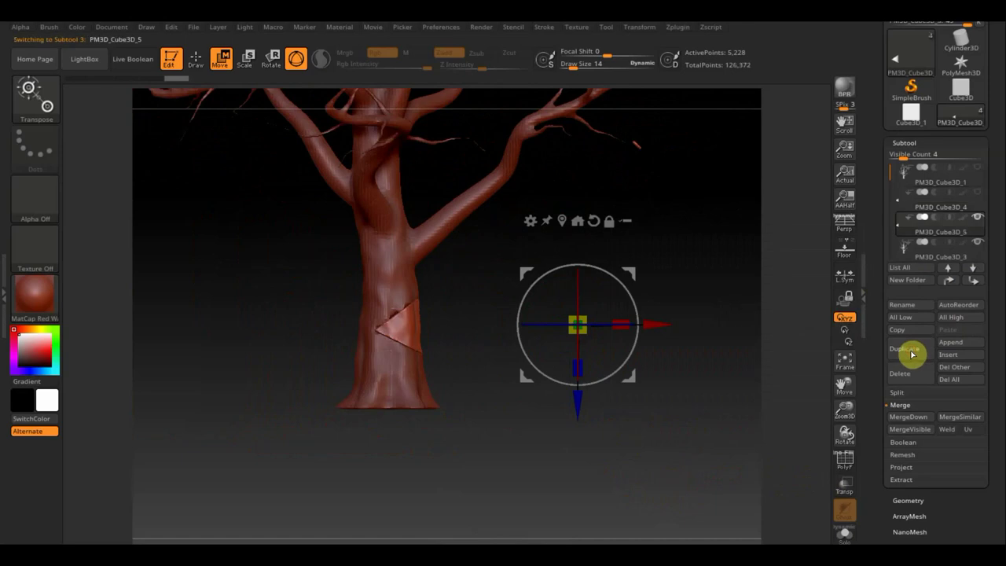
{"action": "left_click", "coordinate": [973, 282]}
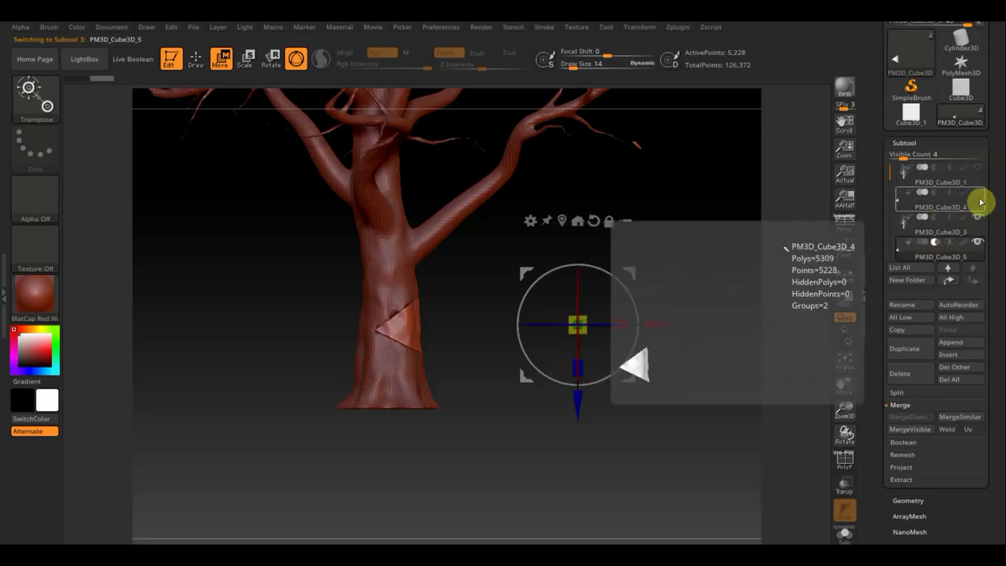
{"action": "left_click", "coordinate": [910, 224]}
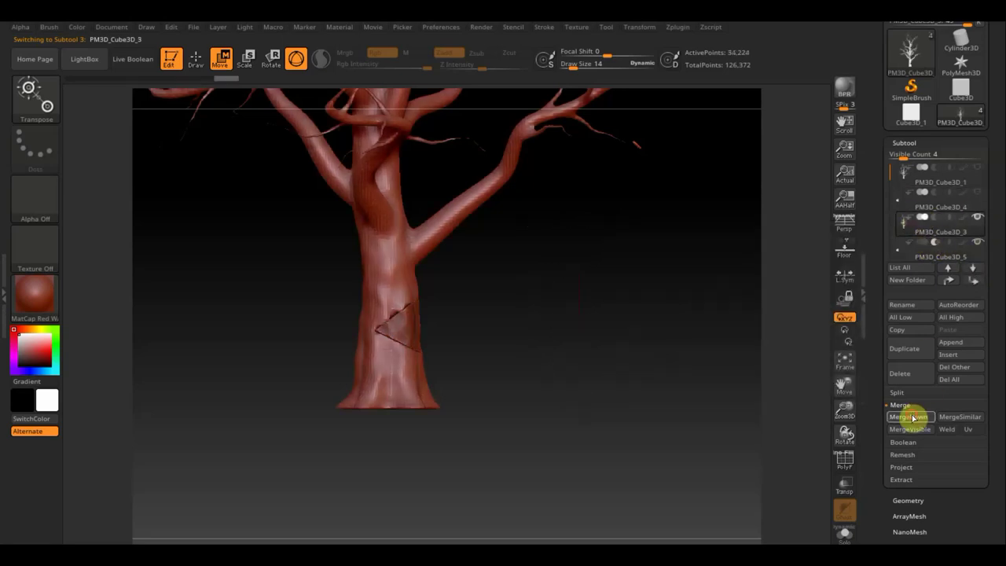
{"action": "left_click", "coordinate": [911, 417]}
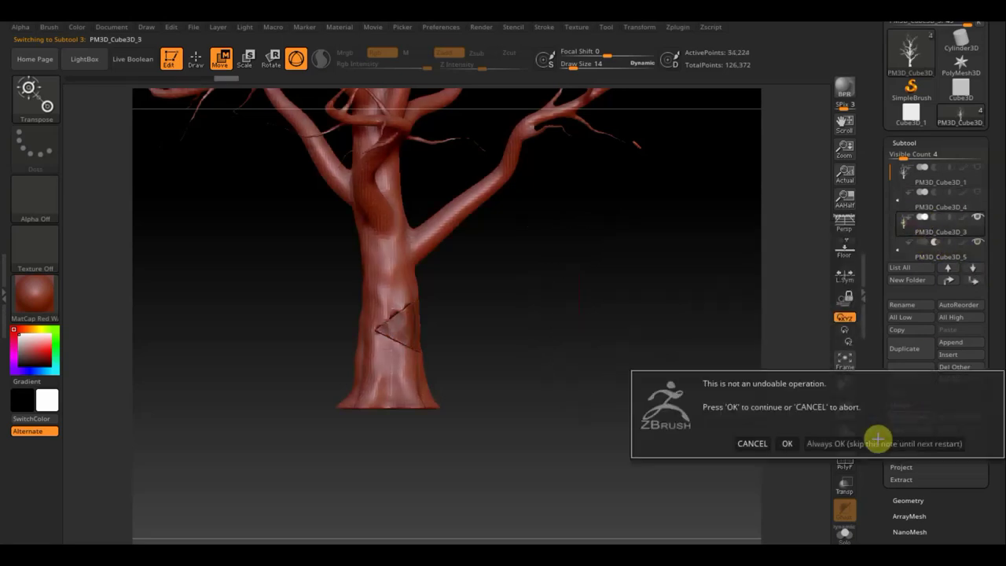
{"action": "left_click", "coordinate": [786, 443]}
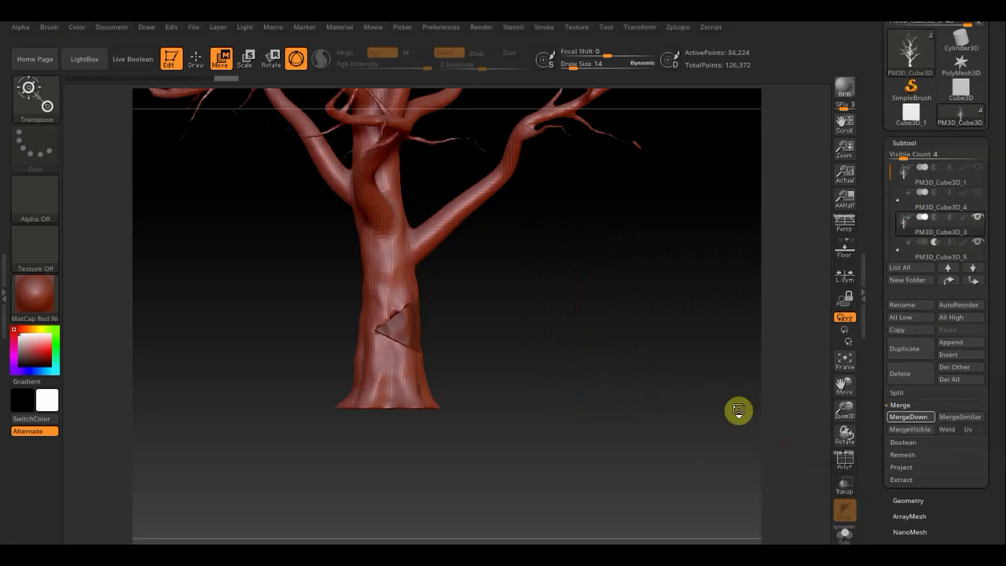
- Orbit and pan around the lower trunk to inspect the notch, then return to Draw mode
{"action": "mouse_move", "coordinate": [629, 332]}
{"action": "left_mouse_down"}
{"action": "mouse_move", "coordinate": [600, 339]}
{"action": "mouse_move", "coordinate": [616, 350]}
{"action": "mouse_move", "coordinate": [613, 411]}
{"action": "mouse_move", "coordinate": [592, 355]}
{"action": "mouse_move", "coordinate": [600, 374]}
{"action": "left_mouse_up"}
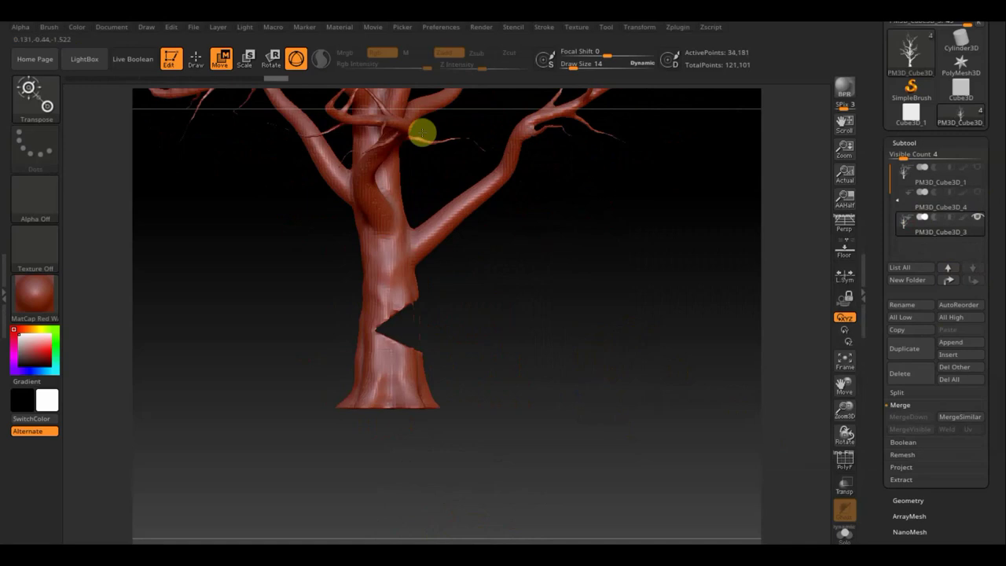
{"action": "left_click_drag", "start_coordinate": [474, 231], "coordinate": [557, 342]}
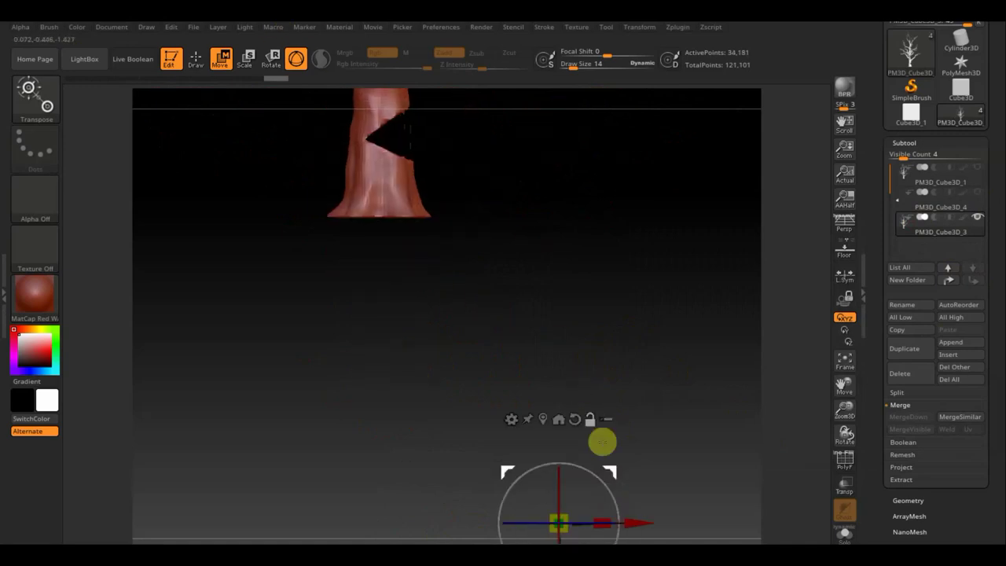
{"action": "left_click", "coordinate": [432, 142]}
{"action": "mouse_move", "coordinate": [443, 144]}
{"action": "left_mouse_down"}
{"action": "mouse_move", "coordinate": [570, 288]}
{"action": "mouse_move", "coordinate": [599, 404]}
{"action": "left_mouse_up"}
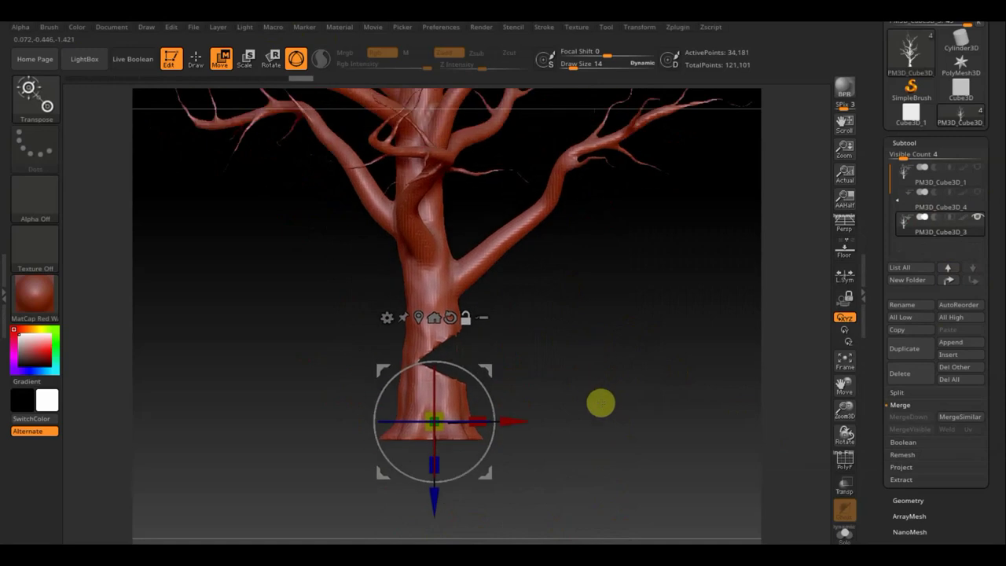
{"action": "mouse_move", "coordinate": [472, 321]}
{"action": "left_mouse_down"}
{"action": "mouse_move", "coordinate": [550, 378]}
{"action": "mouse_move", "coordinate": [548, 400]}
{"action": "mouse_move", "coordinate": [478, 406]}
{"action": "mouse_move", "coordinate": [487, 388]}
{"action": "mouse_move", "coordinate": [507, 386]}
{"action": "mouse_move", "coordinate": [521, 413]}
{"action": "mouse_move", "coordinate": [505, 419]}
{"action": "mouse_move", "coordinate": [461, 353]}
{"action": "mouse_move", "coordinate": [488, 353]}
{"action": "left_mouse_up"}
{"action": "left_click_drag", "start_coordinate": [591, 348], "coordinate": [605, 348]}
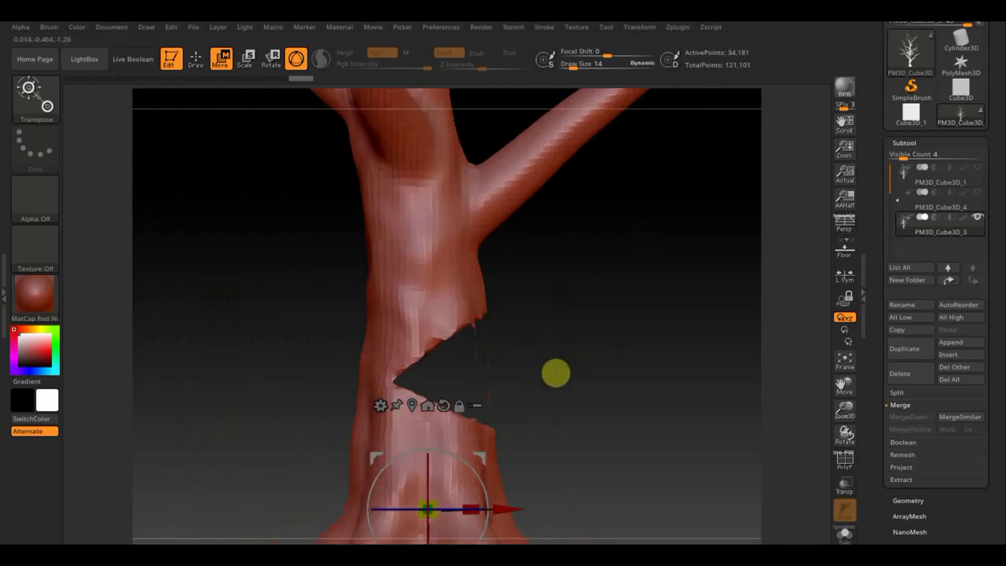
{"action": "left_click", "coordinate": [196, 59]}
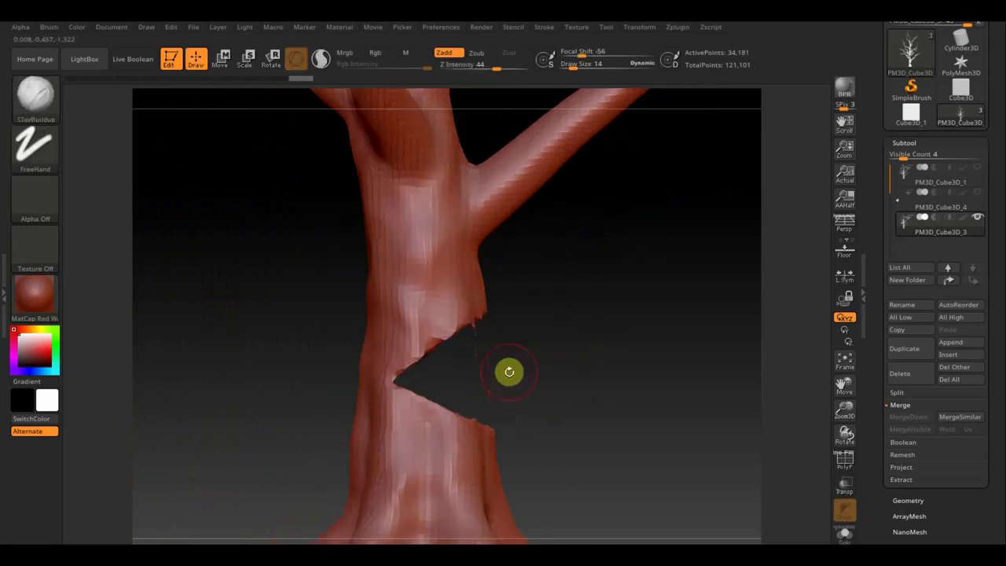
- Mask beside the notch and TrimCurve away the jagged fragments around the cut
{"action": "key", "text": "ctrl"}
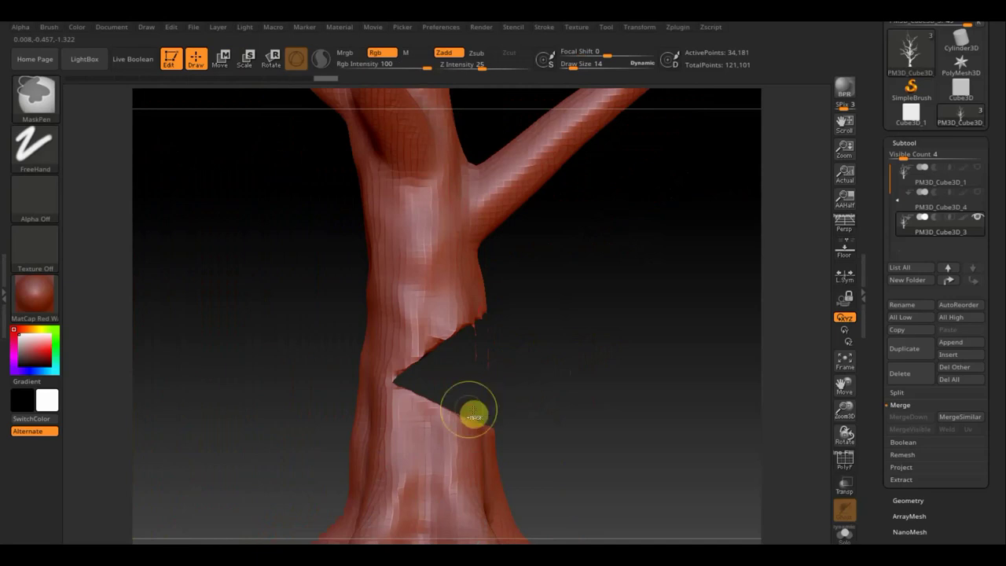
{"action": "left_click_drag", "start_coordinate": [524, 421], "coordinate": [471, 327], "text": "ctrl"}
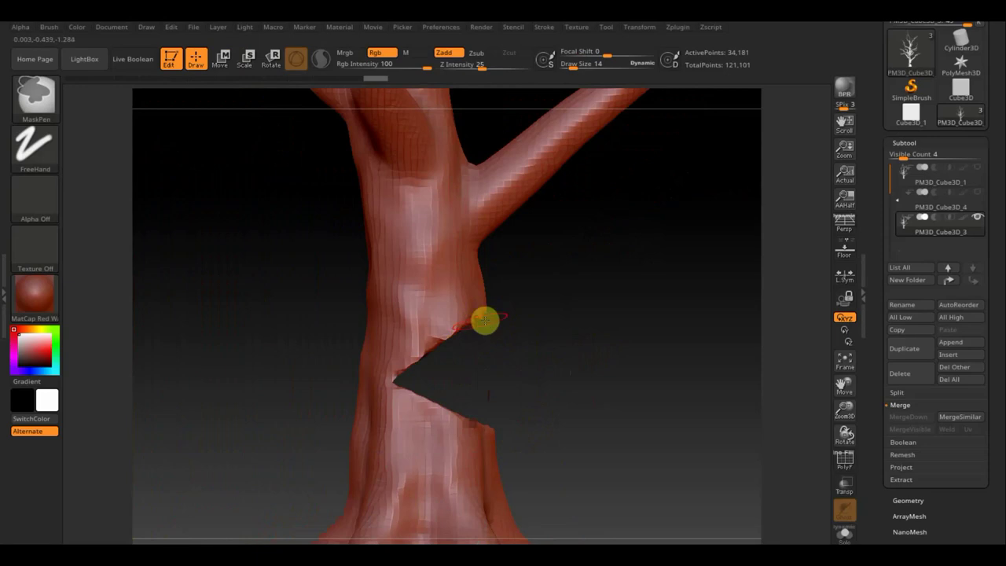
{"action": "left_click_drag", "start_coordinate": [511, 330], "coordinate": [528, 336]}
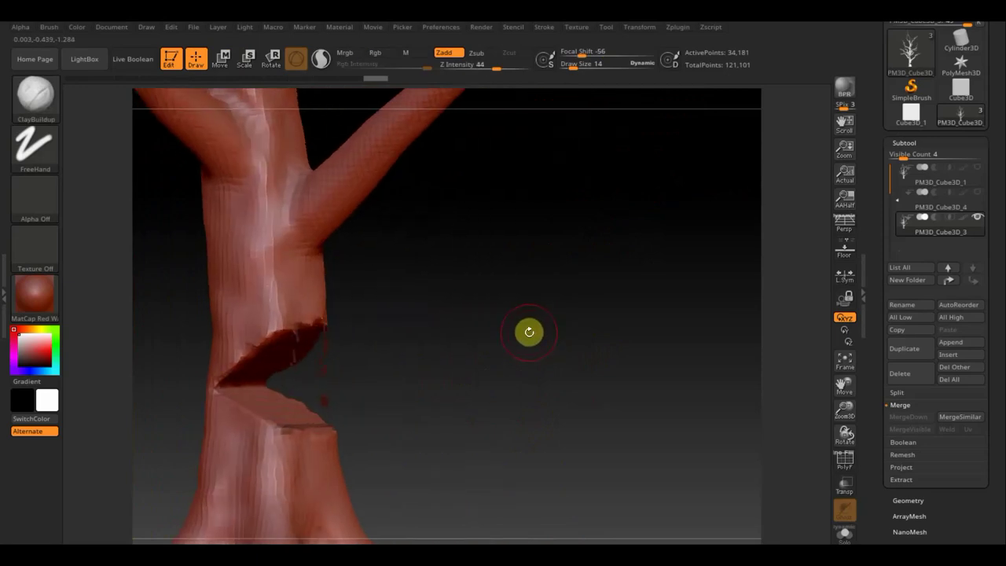
{"action": "key", "text": "ctrl"}
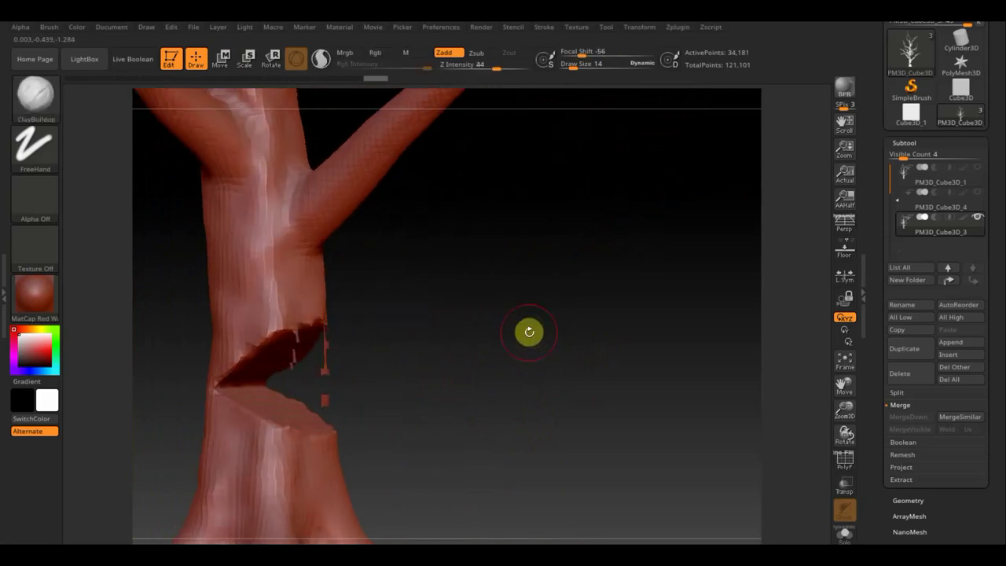
{"action": "key", "text": "ctrl+shift+z"}
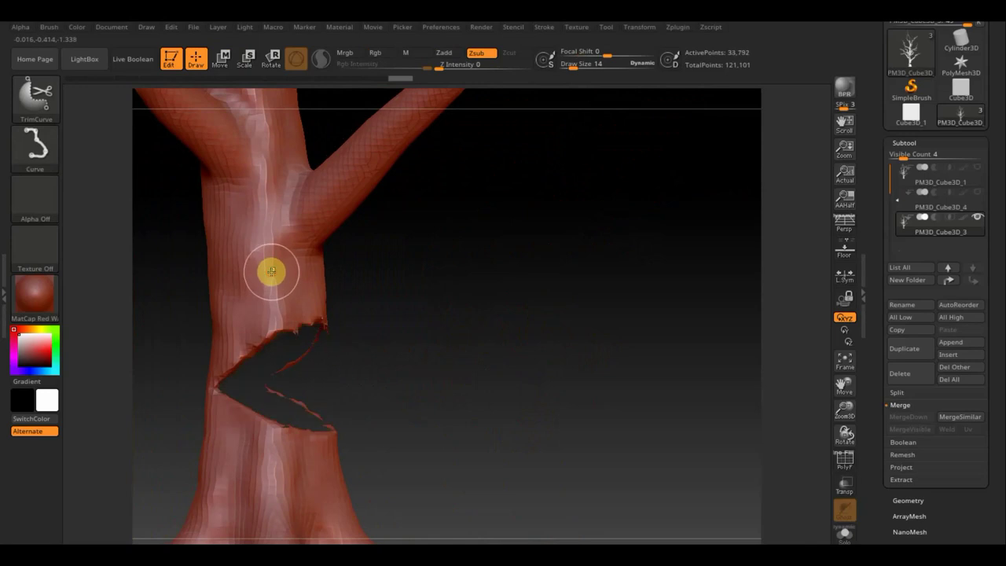
{"action": "mouse_move", "coordinate": [440, 348]}
{"action": "left_mouse_down"}
{"action": "mouse_move", "coordinate": [427, 357]}
{"action": "mouse_move", "coordinate": [563, 337]}
{"action": "left_mouse_up"}
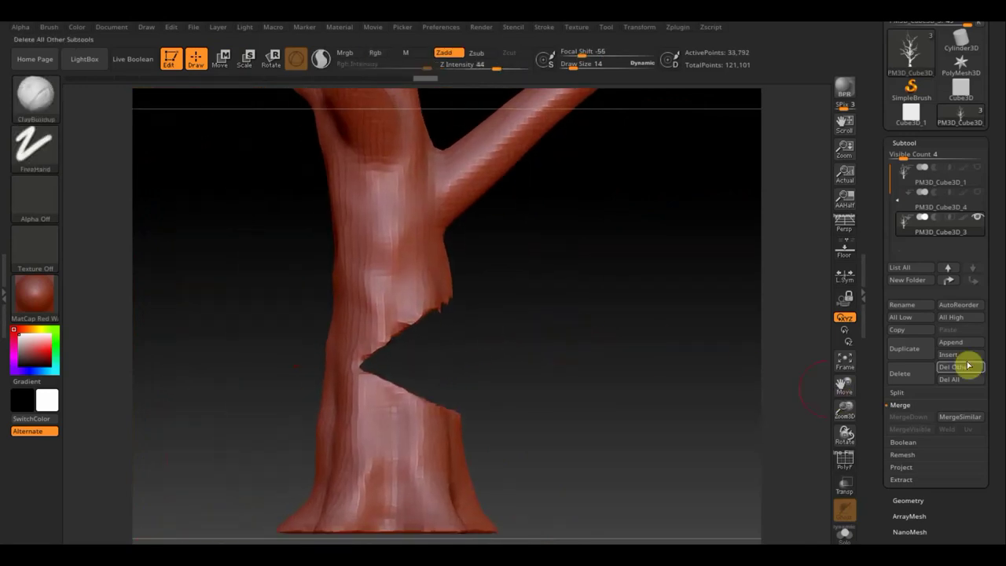
- Delete the hidden parts of the trunk mesh via Modify Topology
{"action": "left_click", "coordinate": [909, 500]}
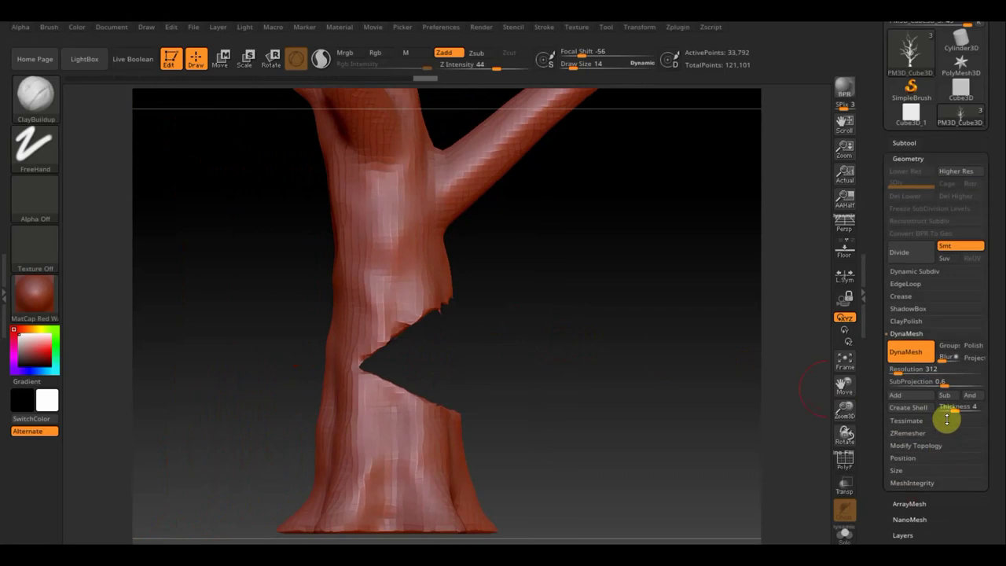
{"action": "left_click", "coordinate": [912, 445]}
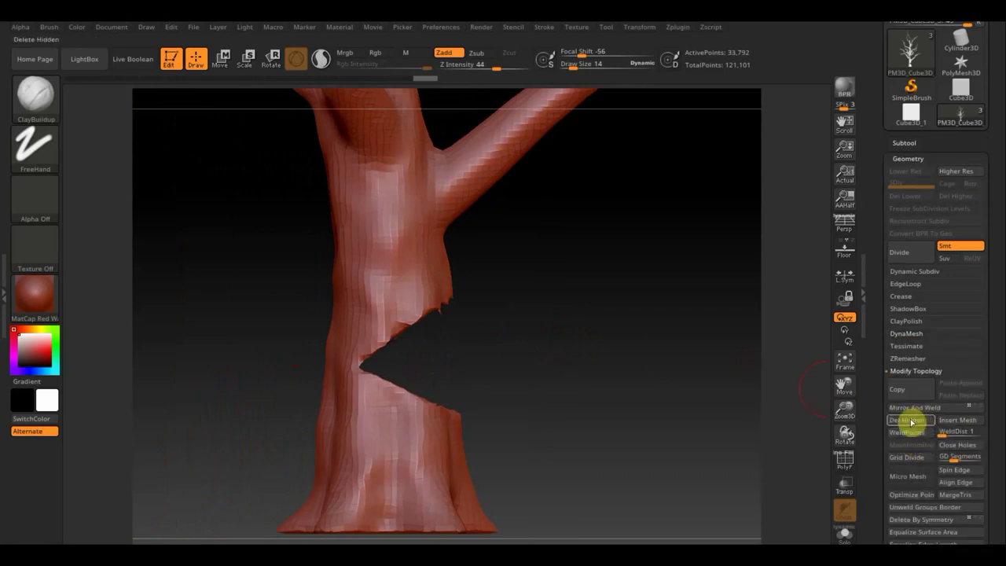
{"action": "left_click", "coordinate": [913, 422]}
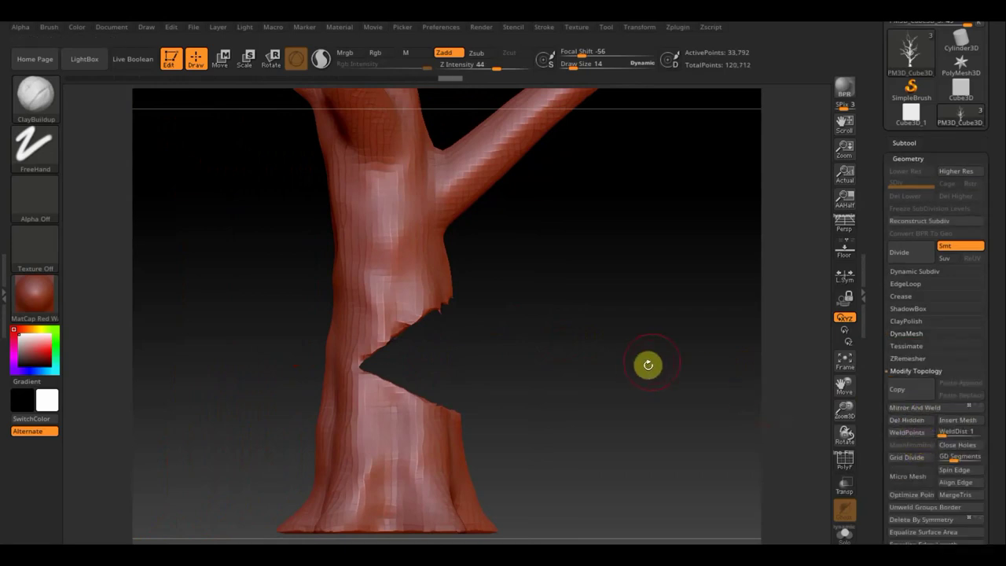
{"action": "mouse_move", "coordinate": [649, 364]}
{"action": "left_mouse_down", "text": "alt"}
{"action": "mouse_move", "coordinate": [606, 275]}
{"action": "mouse_move", "coordinate": [610, 427]}
{"action": "mouse_move", "coordinate": [653, 368]}
{"action": "left_mouse_up", "text": "alt"}
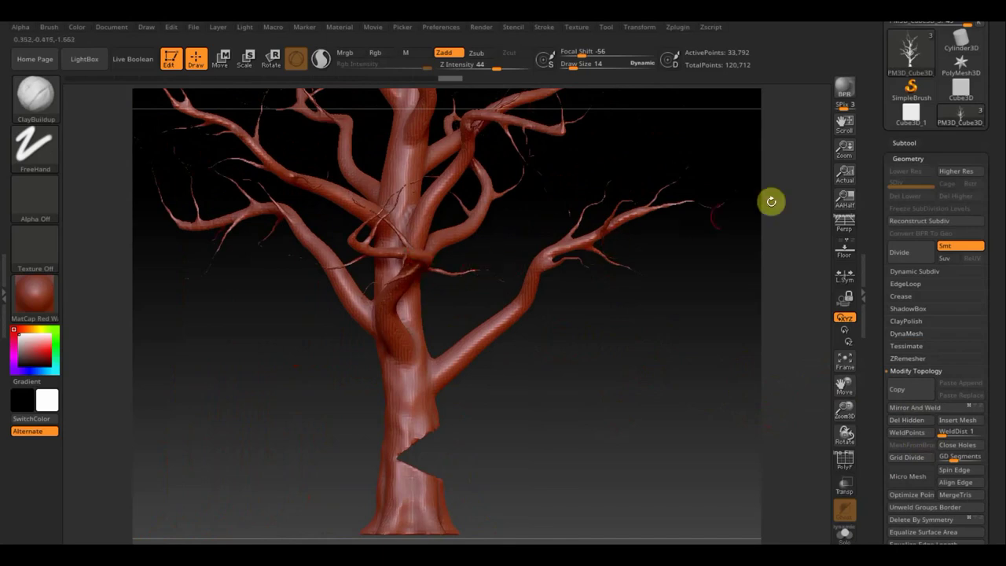
{"action": "left_click", "coordinate": [903, 144]}
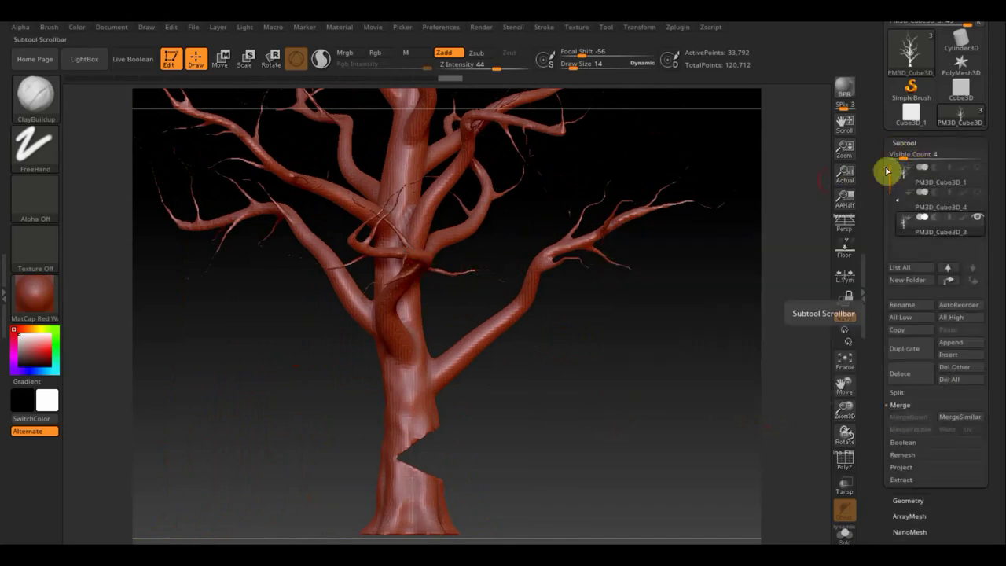
{"action": "mouse_move", "coordinate": [668, 365]}
{"action": "left_mouse_down"}
{"action": "mouse_move", "coordinate": [629, 369]}
{"action": "mouse_move", "coordinate": [677, 381]}
{"action": "left_mouse_up"}
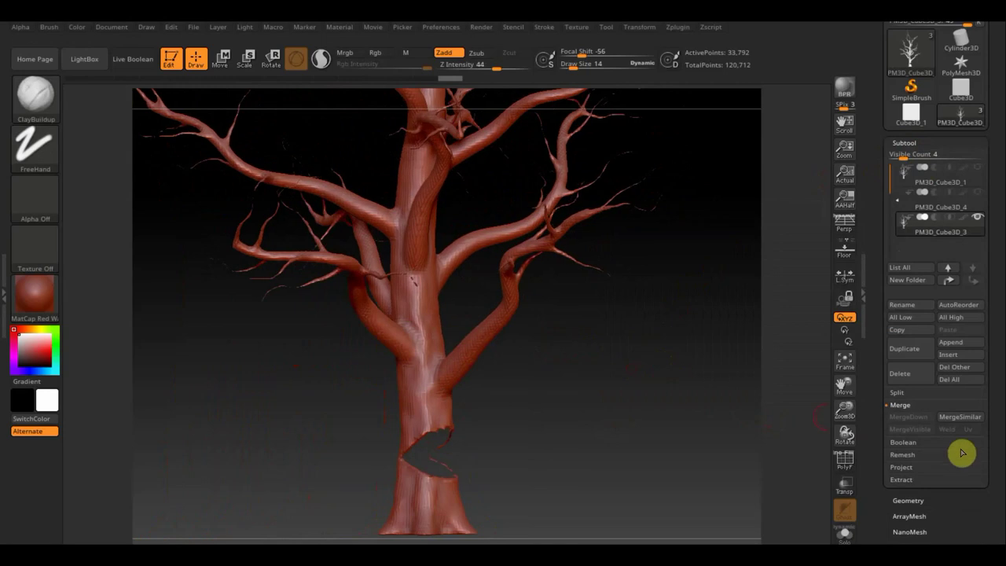
- Try Close Holes on the trunk, undo it, then DynaMesh the notched tree at resolution 920
{"action": "left_click", "coordinate": [914, 501]}
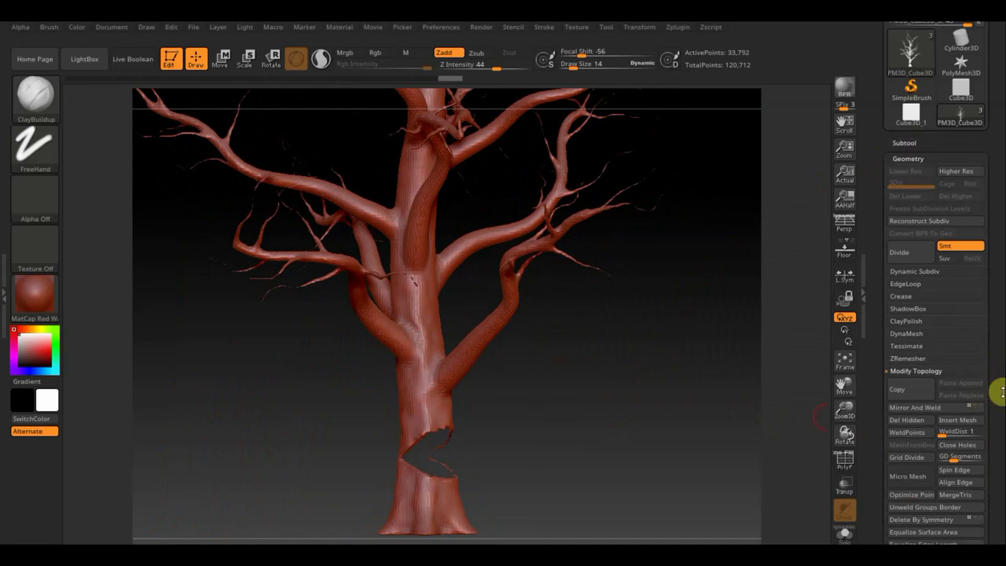
{"action": "left_click", "coordinate": [969, 446]}
{"action": "left_click_drag", "start_coordinate": [661, 424], "coordinate": [672, 412]}
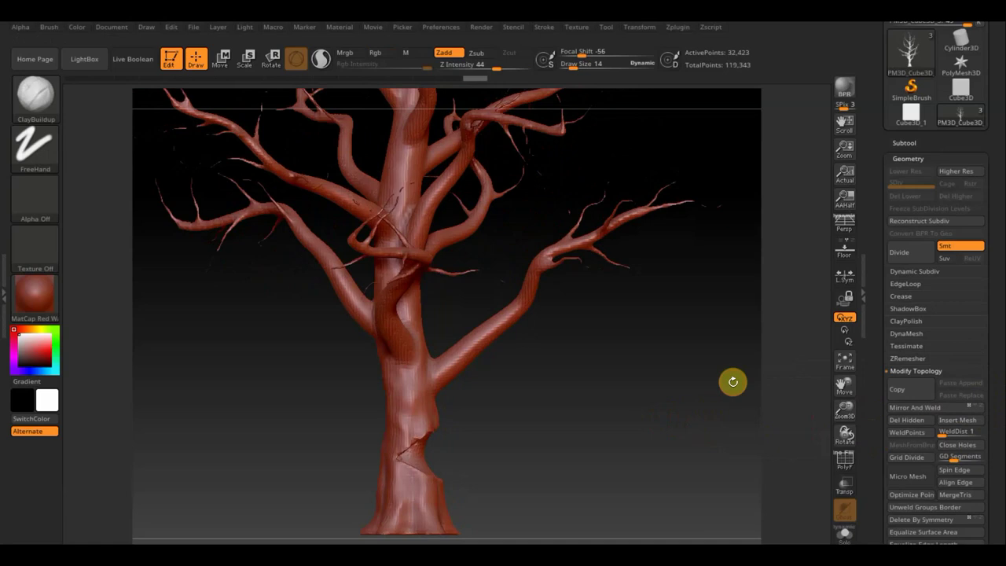
{"action": "key", "text": "ctrl+z"}
{"action": "key", "text": "ctrl"}
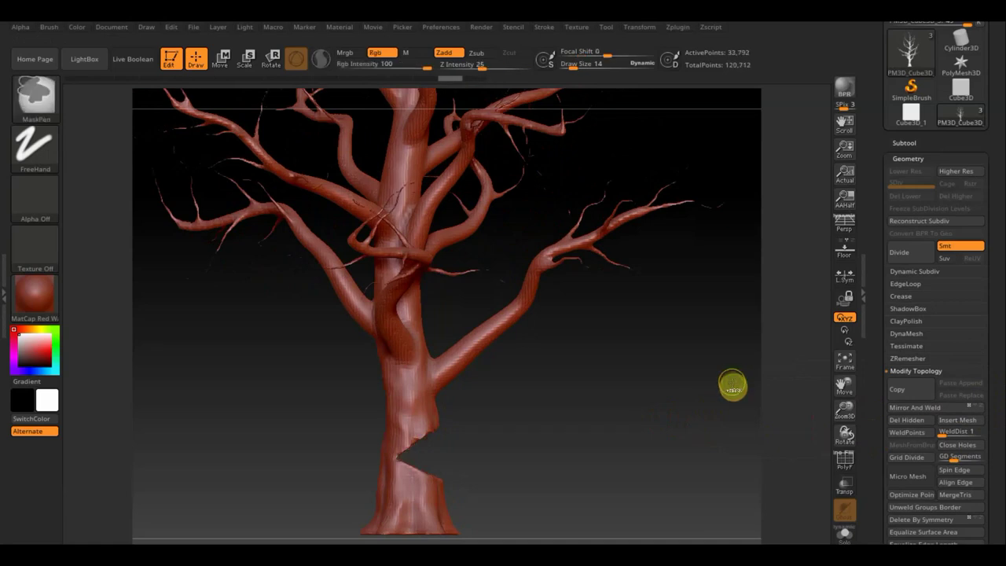
{"action": "left_click", "coordinate": [733, 385], "text": "ctrl"}
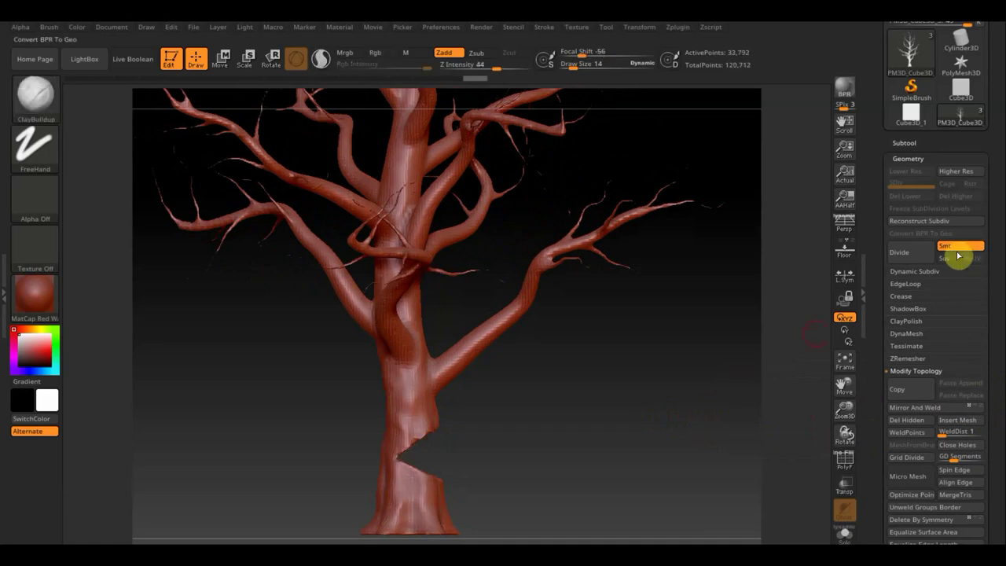
{"action": "left_click", "coordinate": [912, 333]}
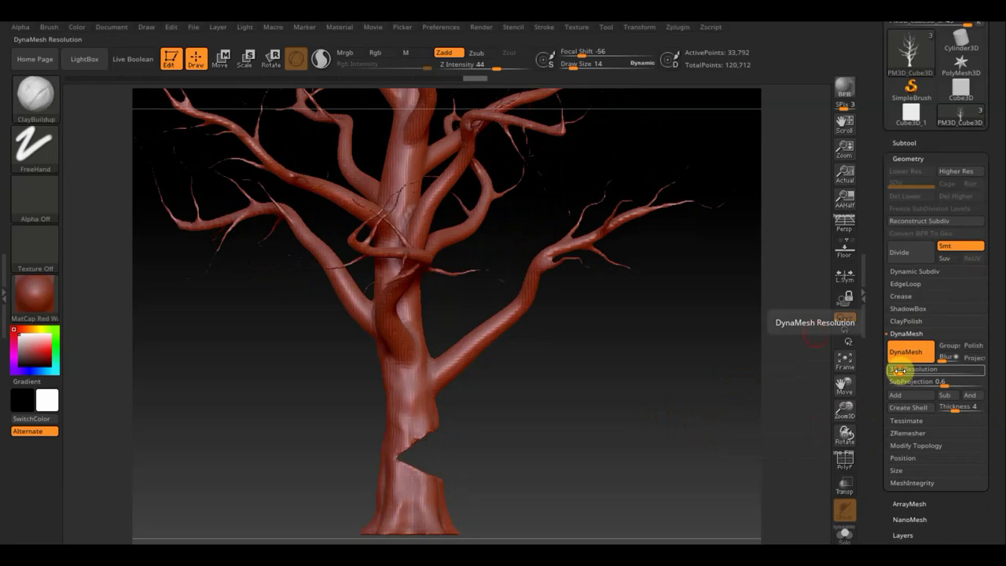
{"action": "left_click_drag", "start_coordinate": [909, 375], "coordinate": [920, 376]}
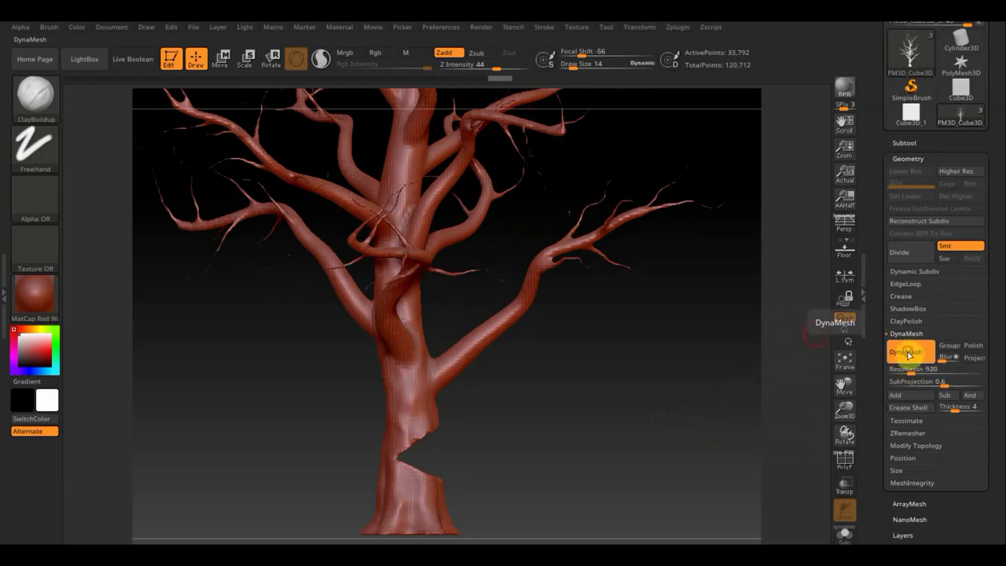
{"action": "left_click", "coordinate": [844, 317]}
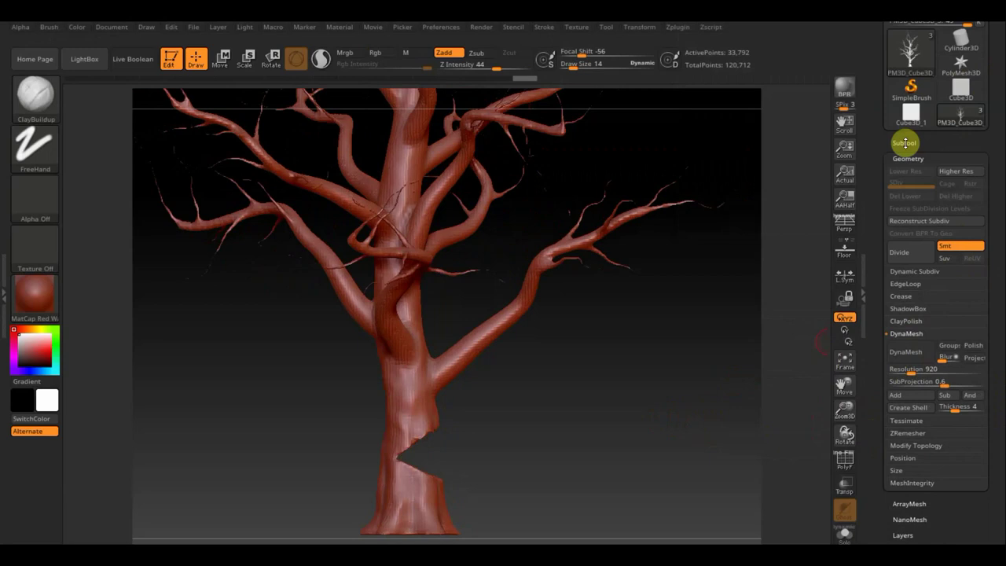
- Delete the active tree copy subtool, leaving PM3D_Cube3D_1 and PM3D_Cube3D_4
{"action": "left_click", "coordinate": [905, 143]}
{"action": "mouse_move", "coordinate": [935, 202]}
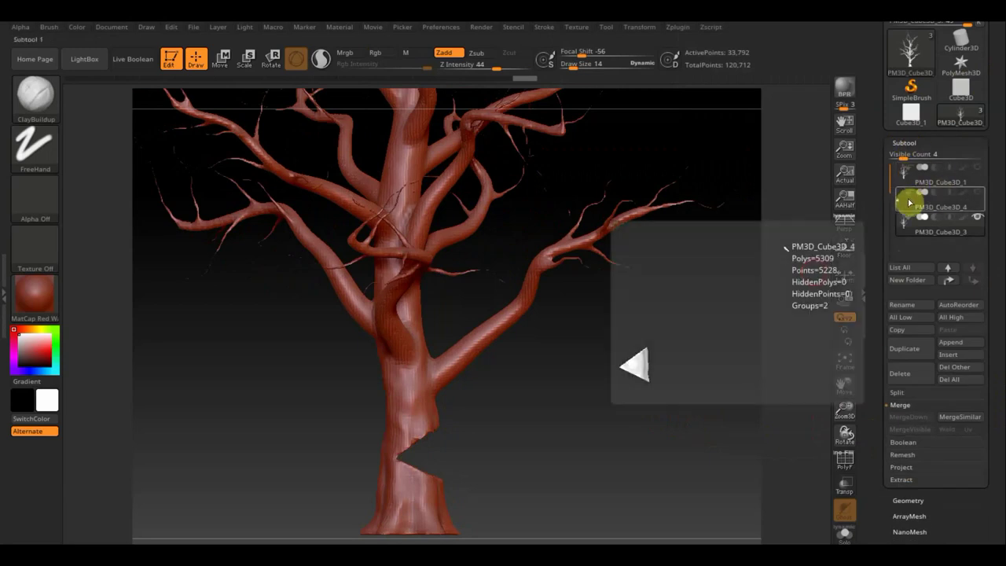
{"action": "mouse_move", "coordinate": [611, 411]}
{"action": "left_mouse_down"}
{"action": "mouse_move", "coordinate": [611, 362]}
{"action": "mouse_move", "coordinate": [596, 389]}
{"action": "mouse_move", "coordinate": [606, 348]}
{"action": "left_mouse_up"}
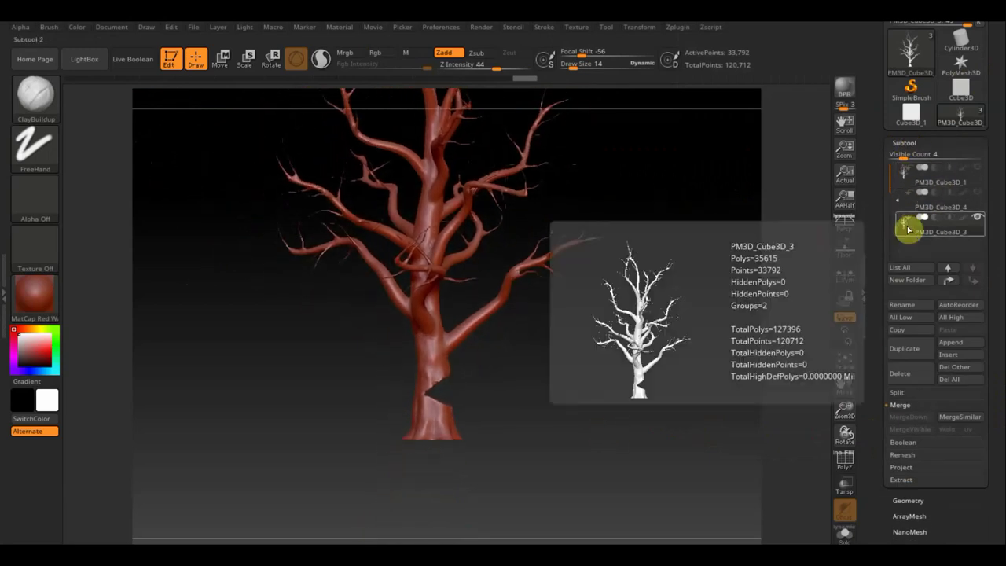
{"action": "left_click", "coordinate": [904, 375]}
{"action": "left_click", "coordinate": [788, 404]}
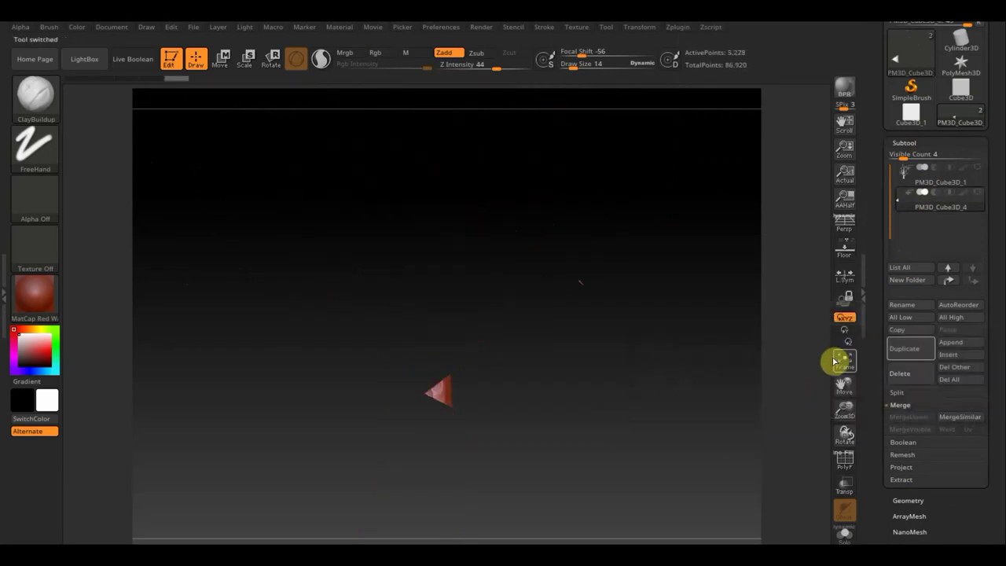
{"action": "left_click_drag", "start_coordinate": [652, 299], "coordinate": [648, 323]}
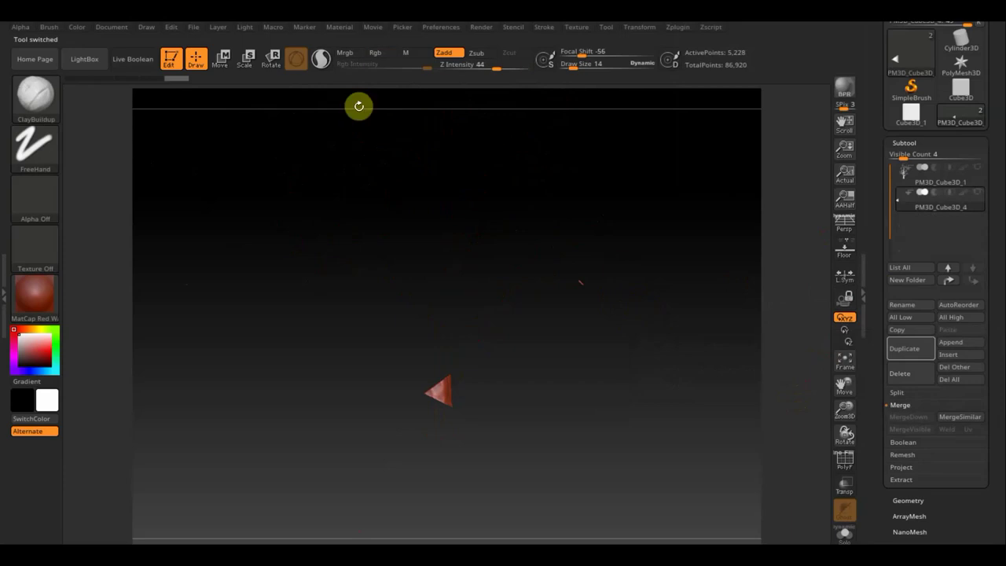
- Try Move and Draw modes and the mask, TrimCurve and smooth brushes on the wedge chip
{"action": "left_click", "coordinate": [223, 60]}
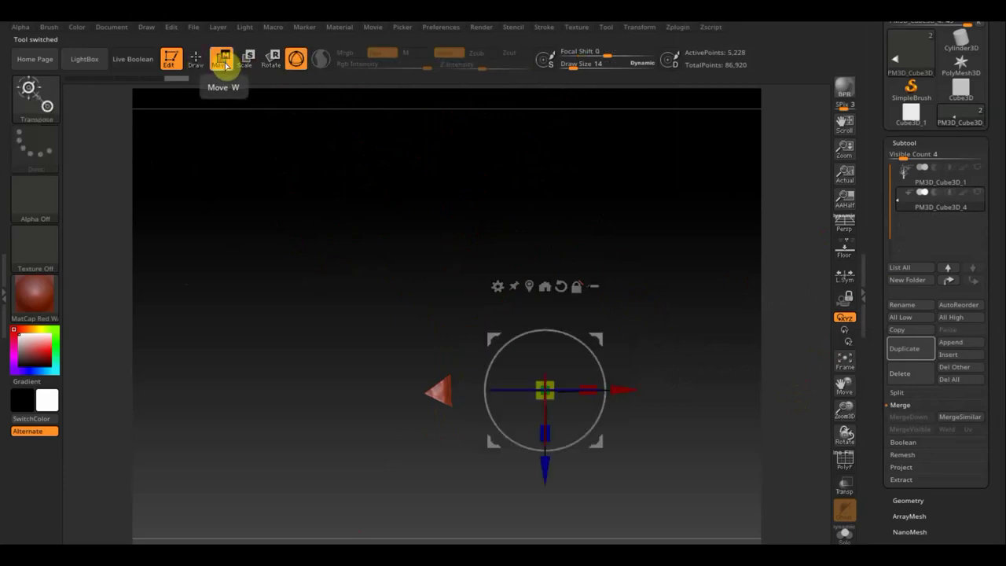
{"action": "left_click", "coordinate": [197, 59]}
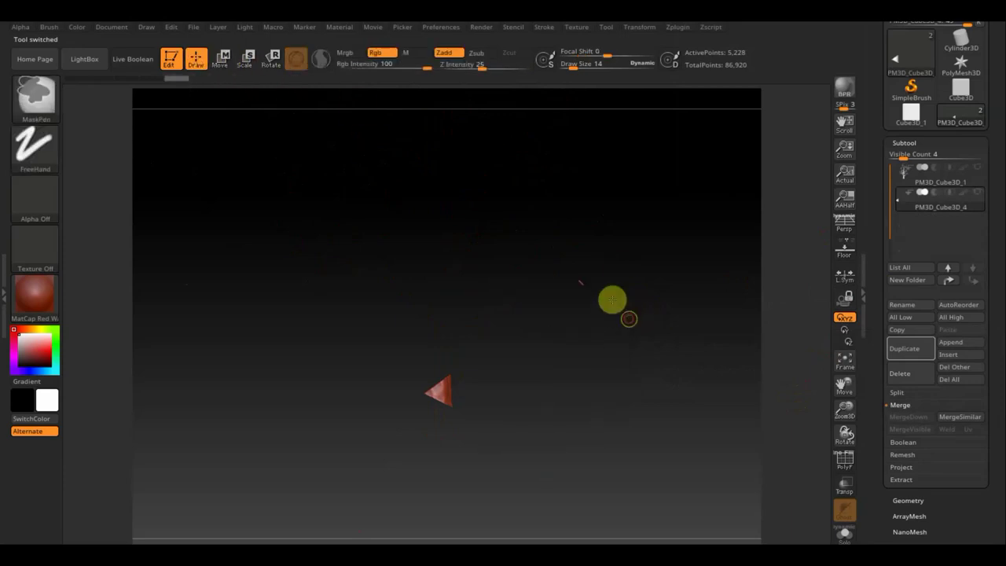
{"action": "key", "text": "ctrl"}
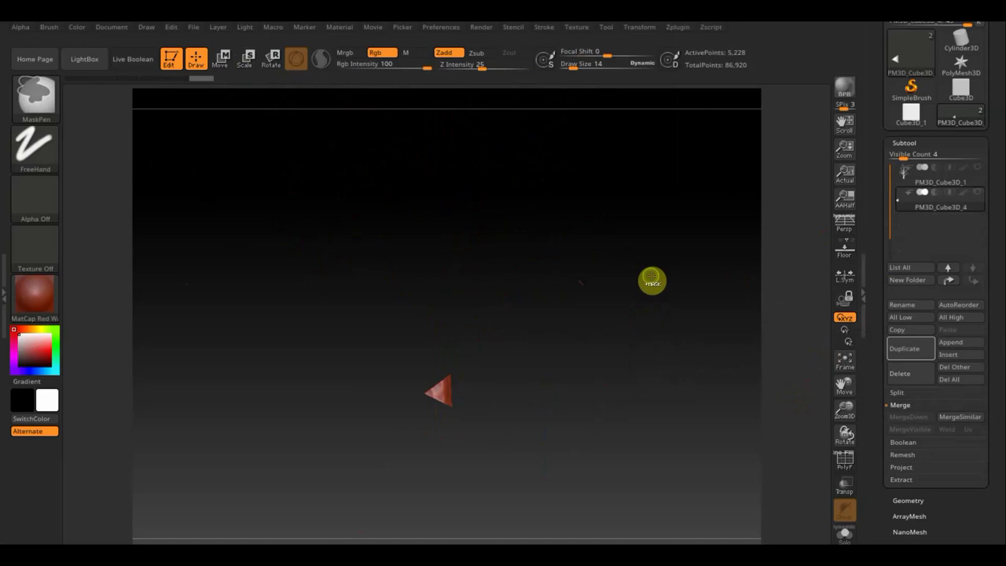
{"action": "key", "text": "ctrl+shift"}
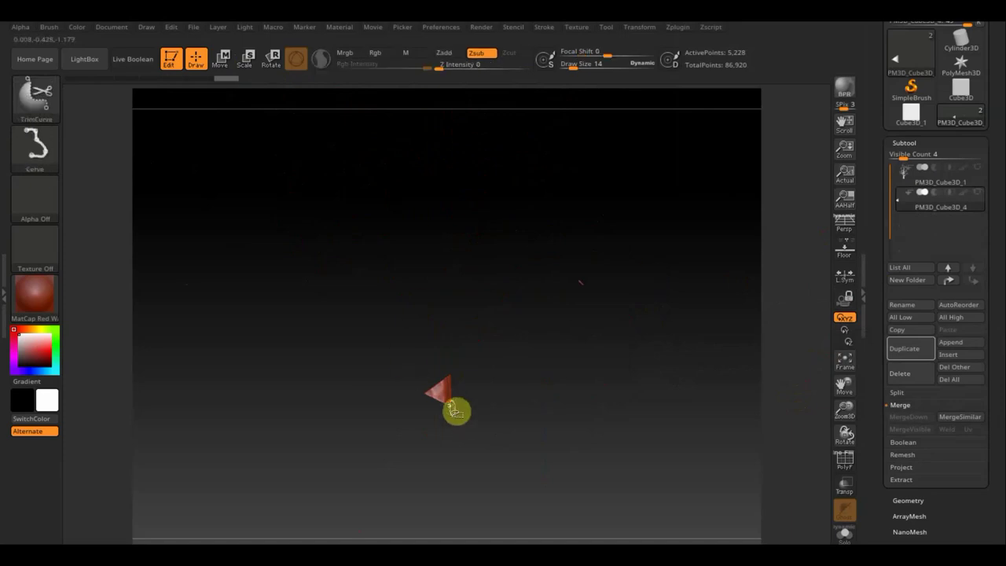
{"action": "key", "text": "shift"}
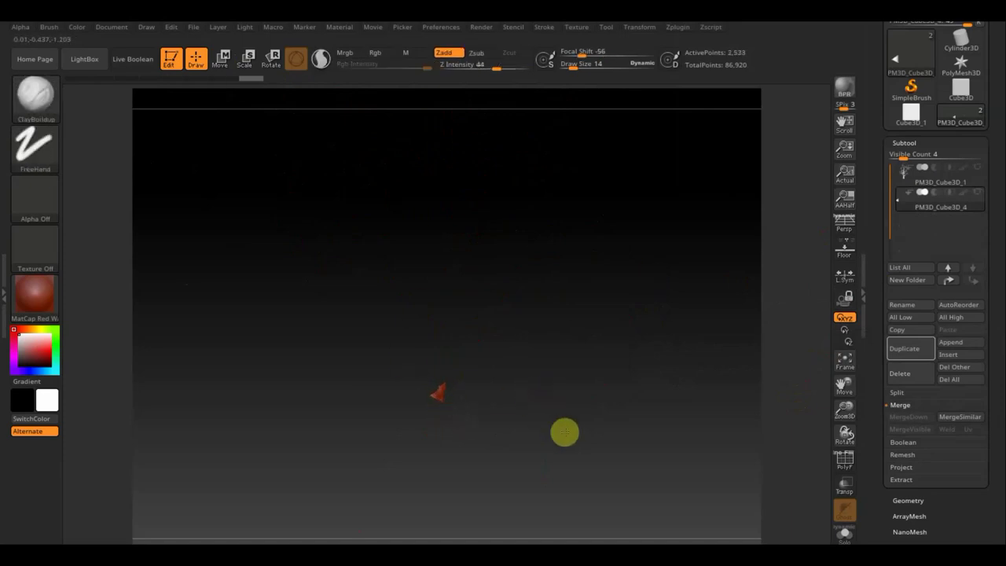
{"action": "left_click_drag", "start_coordinate": [622, 409], "coordinate": [606, 382], "text": "ctrl"}
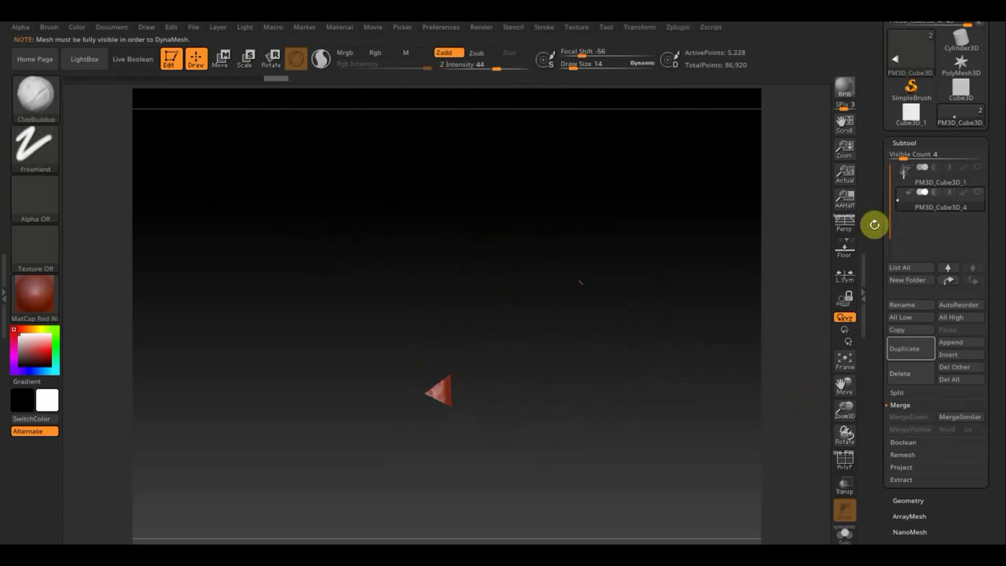
{"action": "left_click", "coordinate": [924, 181]}
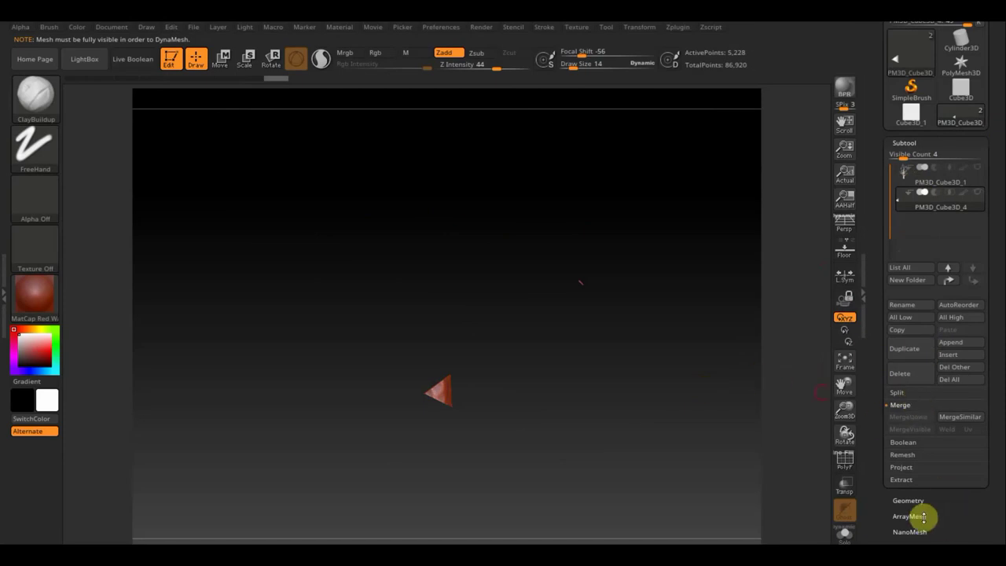
- Duplicate the wedge chip and try a DynaMesh at resolution 864, then undo it
{"action": "left_click", "coordinate": [908, 352]}
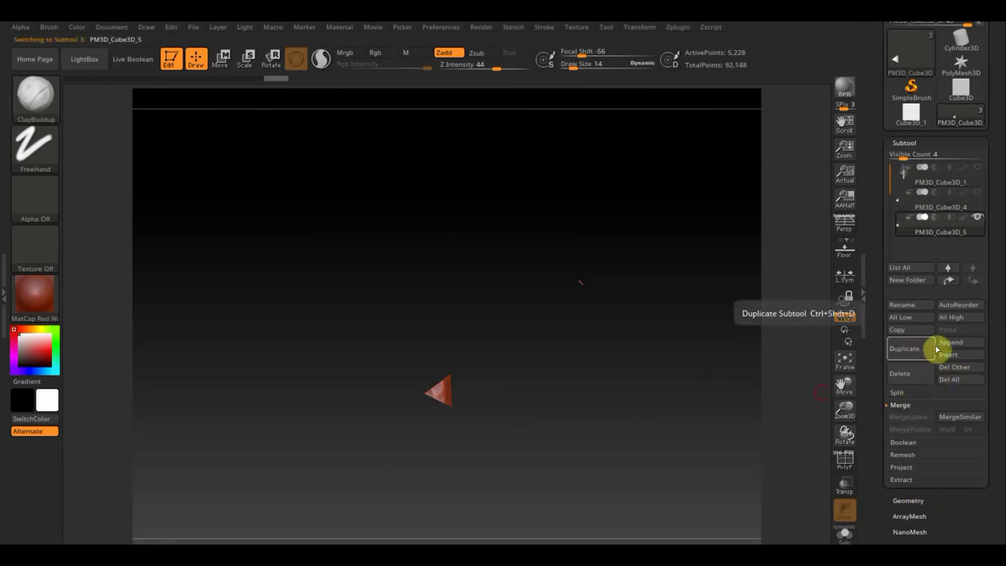
{"action": "left_click", "coordinate": [914, 504]}
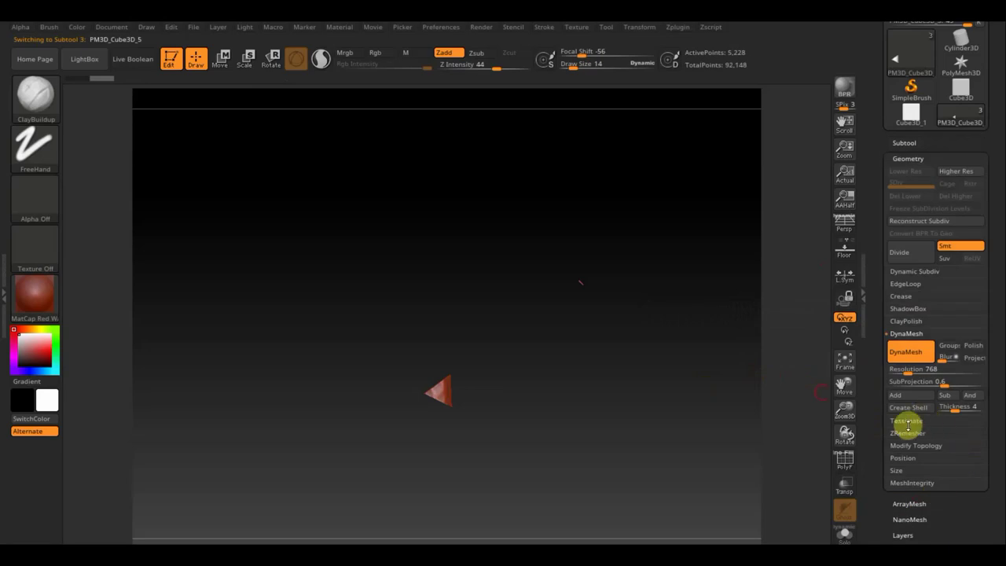
{"action": "left_click", "coordinate": [908, 369]}
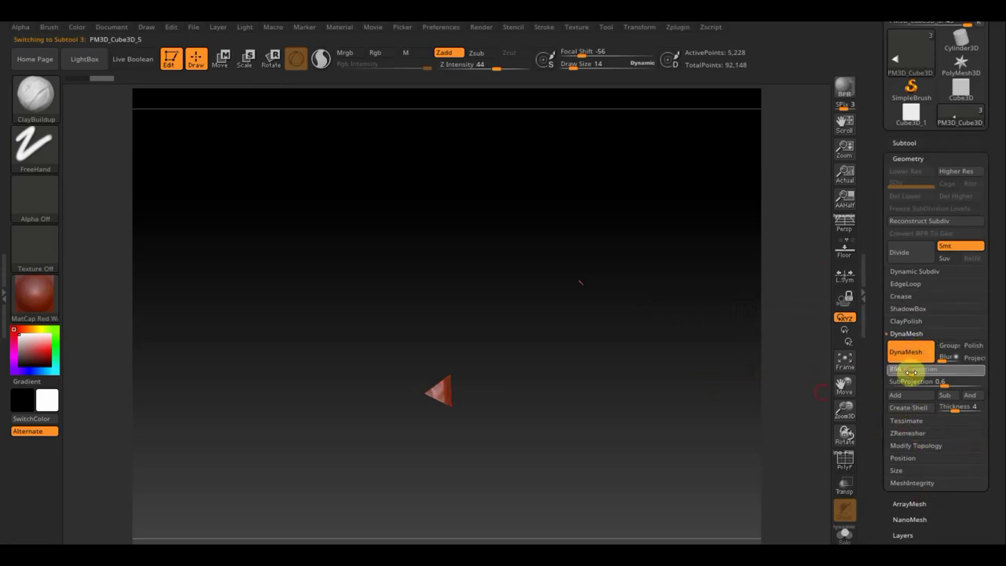
{"action": "left_click", "coordinate": [908, 353]}
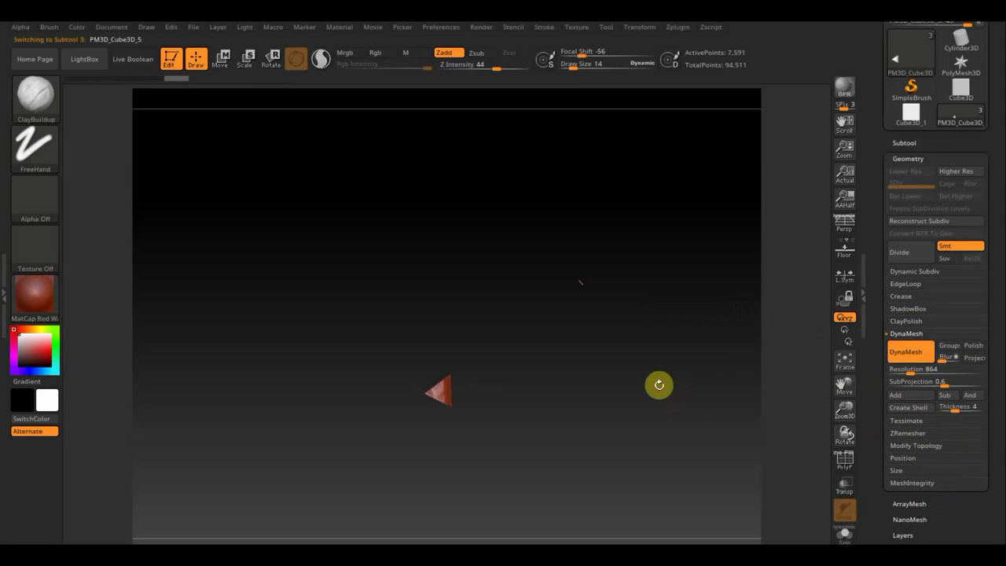
{"action": "left_click", "coordinate": [912, 353]}
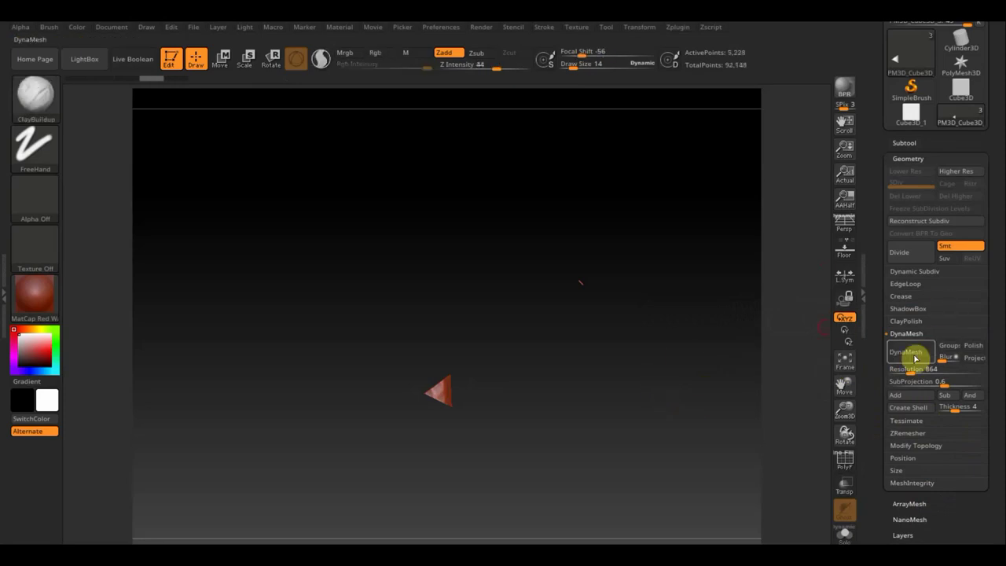
- DynaMesh the chip copy at resolution 1256 instead and orbit to check its profile
{"action": "left_click", "coordinate": [915, 371]}
{"action": "left_click_drag", "start_coordinate": [920, 371], "coordinate": [914, 370]}
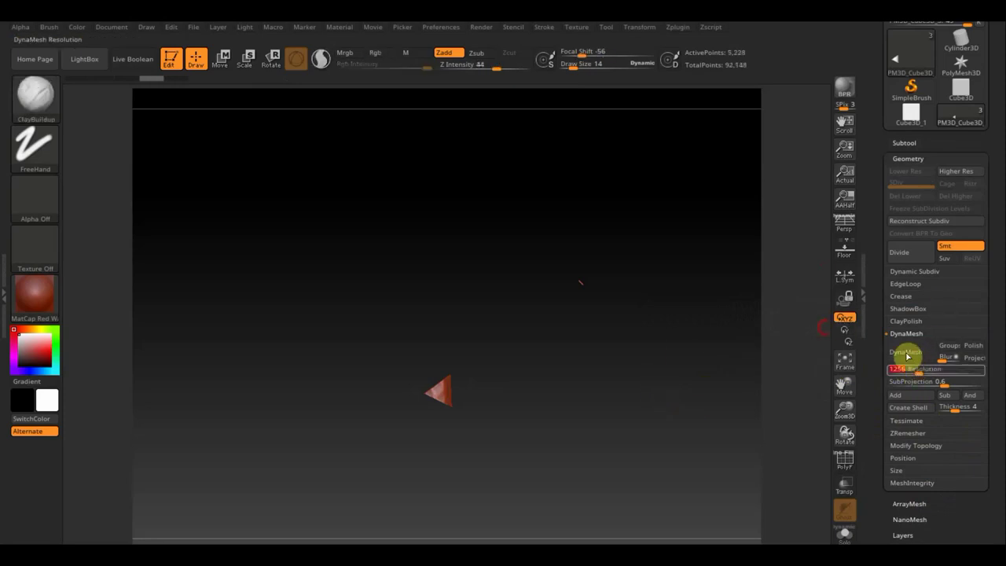
{"action": "left_click", "coordinate": [904, 353]}
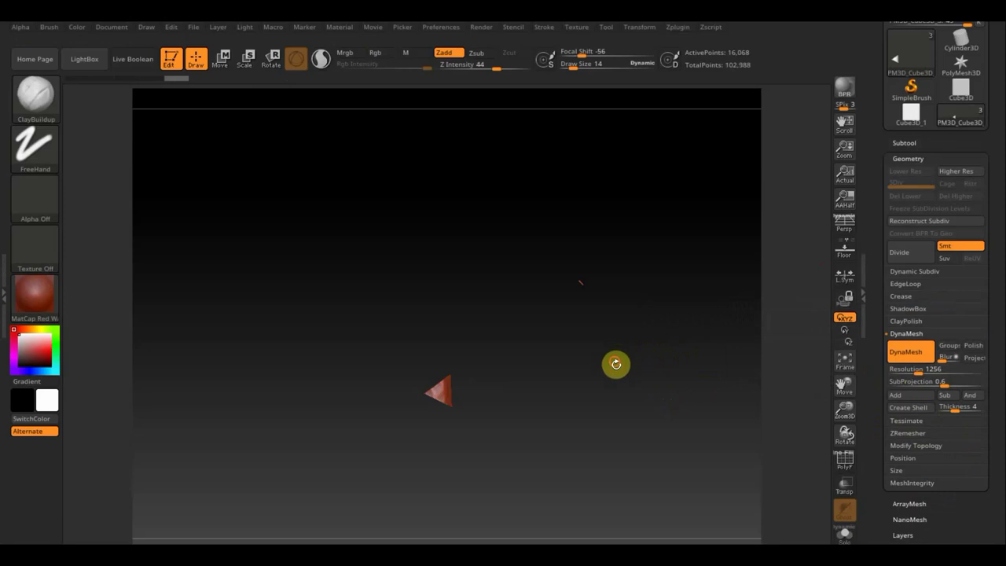
{"action": "left_click_drag", "start_coordinate": [615, 363], "coordinate": [618, 414]}
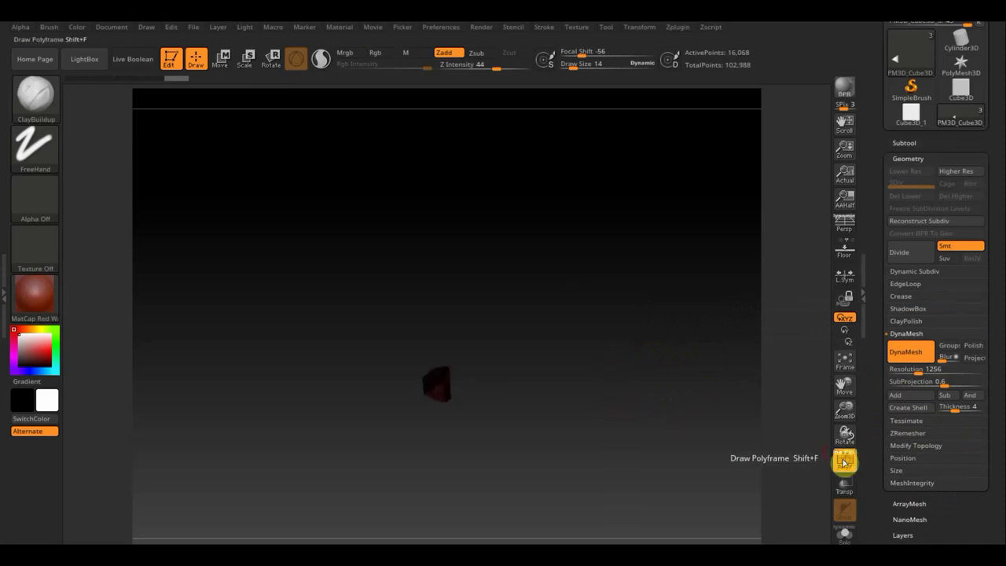
{"action": "mouse_move", "coordinate": [844, 434]}
{"action": "left_mouse_down"}
{"action": "mouse_move", "coordinate": [846, 385]}
{"action": "mouse_move", "coordinate": [771, 336]}
{"action": "left_mouse_up"}
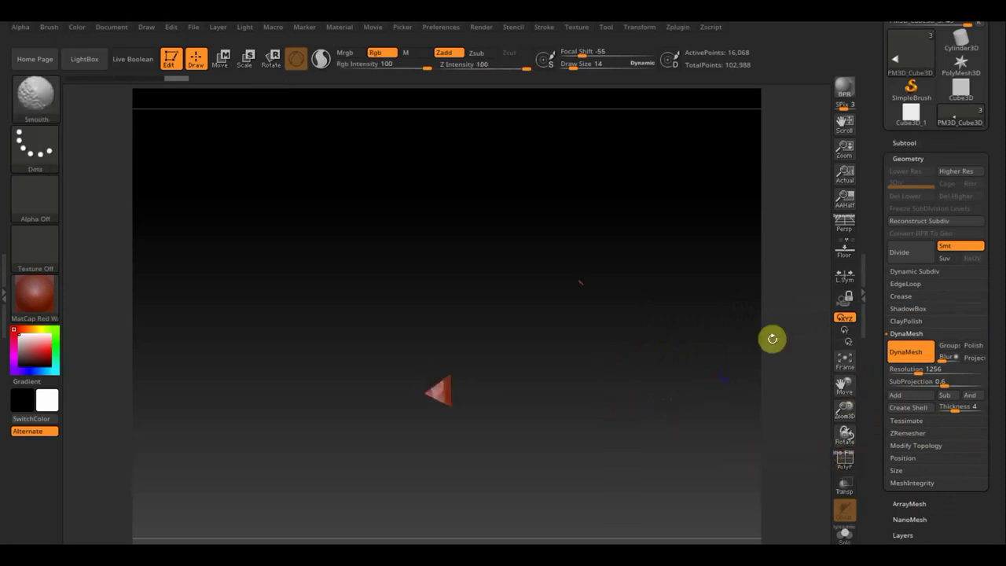
{"action": "left_click", "coordinate": [904, 142]}
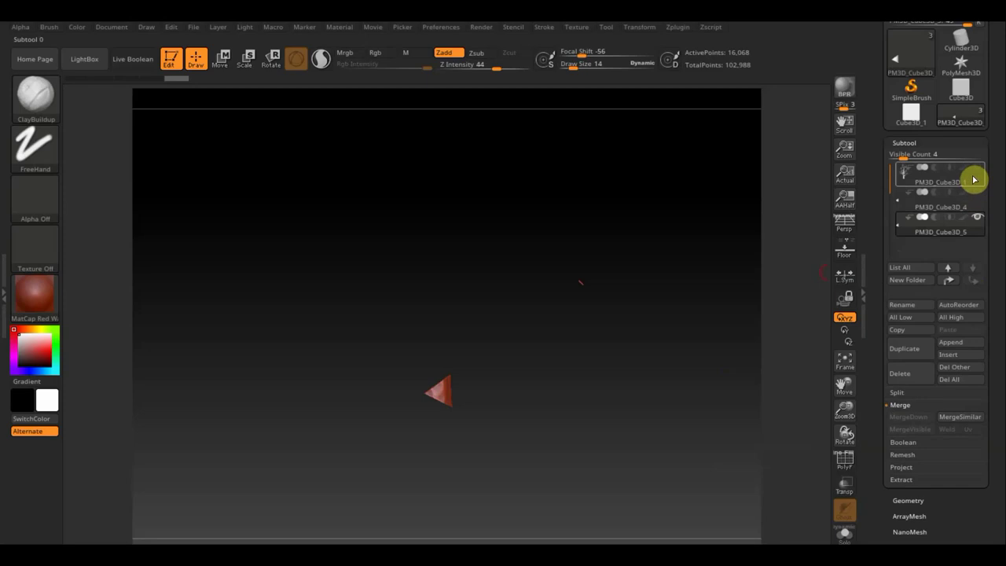
- Duplicate tree subtool PM3D_Cube3D_1 and move the copy PM3D_Cube3D_2 down one slot above the chip
{"action": "left_click", "coordinate": [973, 181]}
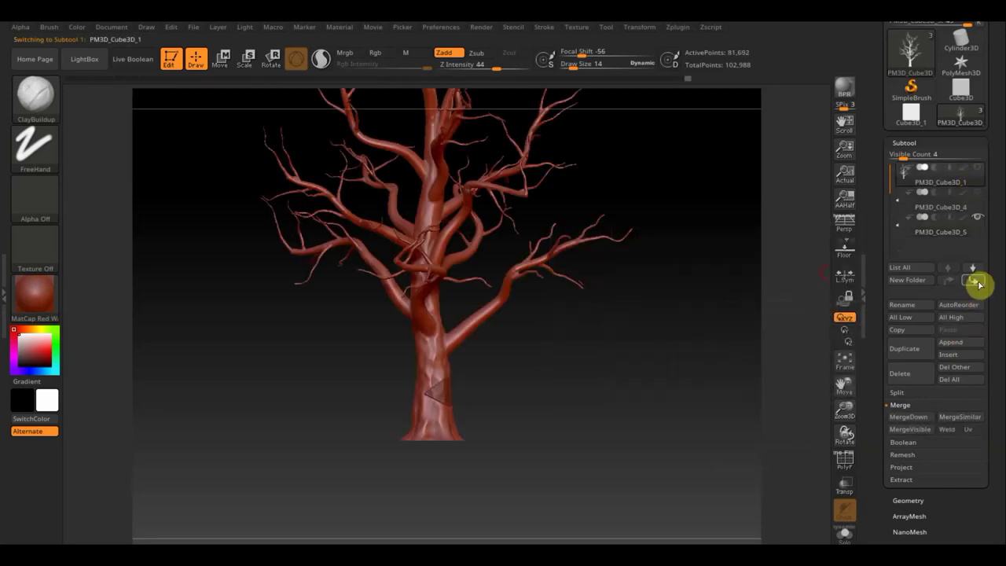
{"action": "left_click", "coordinate": [915, 349]}
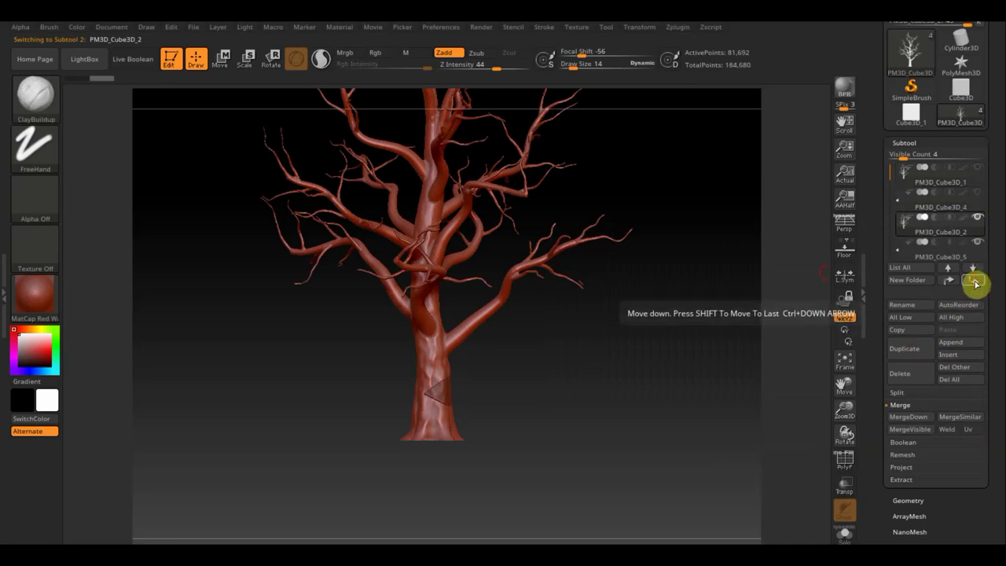
{"action": "left_click", "coordinate": [974, 280]}
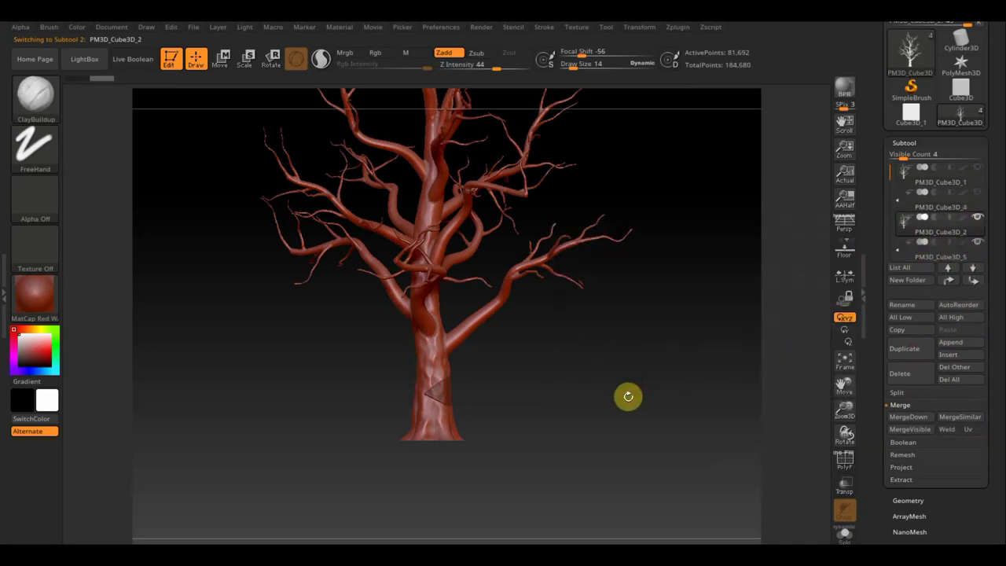
{"action": "mouse_move", "coordinate": [629, 397]}
{"action": "left_mouse_down"}
{"action": "mouse_move", "coordinate": [618, 353]}
{"action": "mouse_move", "coordinate": [620, 391]}
{"action": "mouse_move", "coordinate": [602, 361]}
{"action": "mouse_move", "coordinate": [603, 400]}
{"action": "mouse_move", "coordinate": [606, 321]}
{"action": "mouse_move", "coordinate": [613, 411]}
{"action": "mouse_move", "coordinate": [602, 276]}
{"action": "left_mouse_up"}
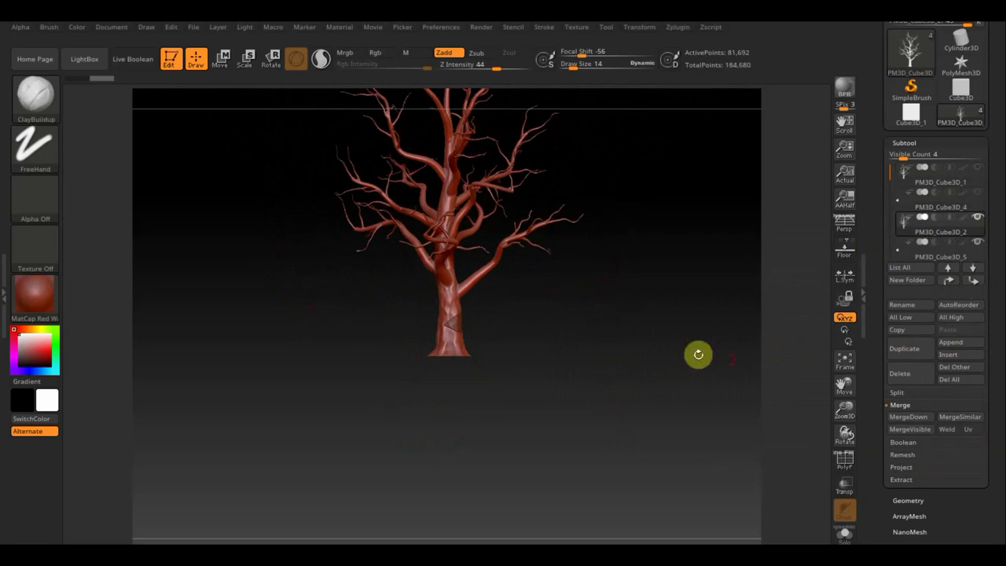
- Raise the tree copy's DynaMesh resolution to 2024, then undo the overly dense remesh
{"action": "left_click", "coordinate": [910, 502]}
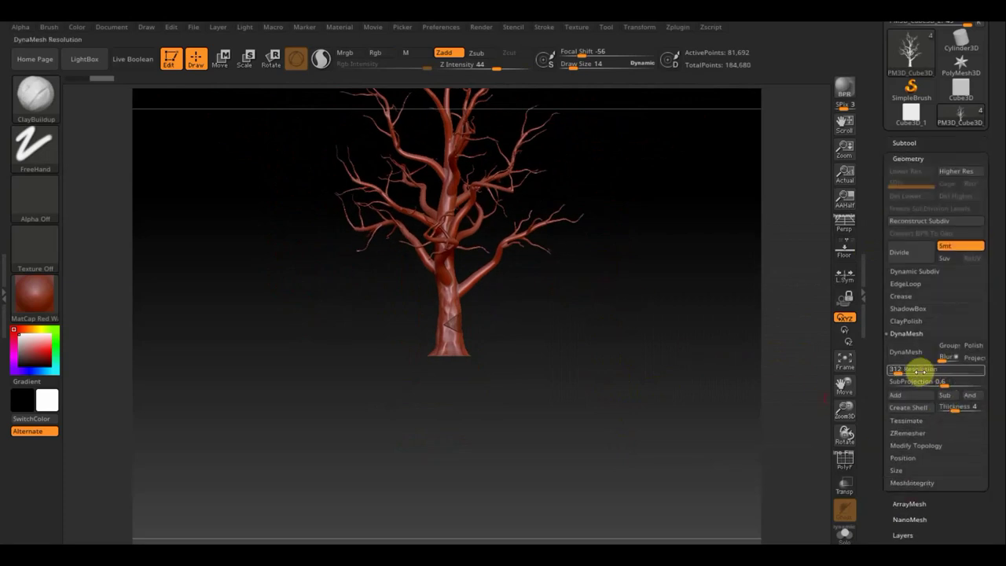
{"action": "left_click_drag", "start_coordinate": [897, 371], "coordinate": [917, 371]}
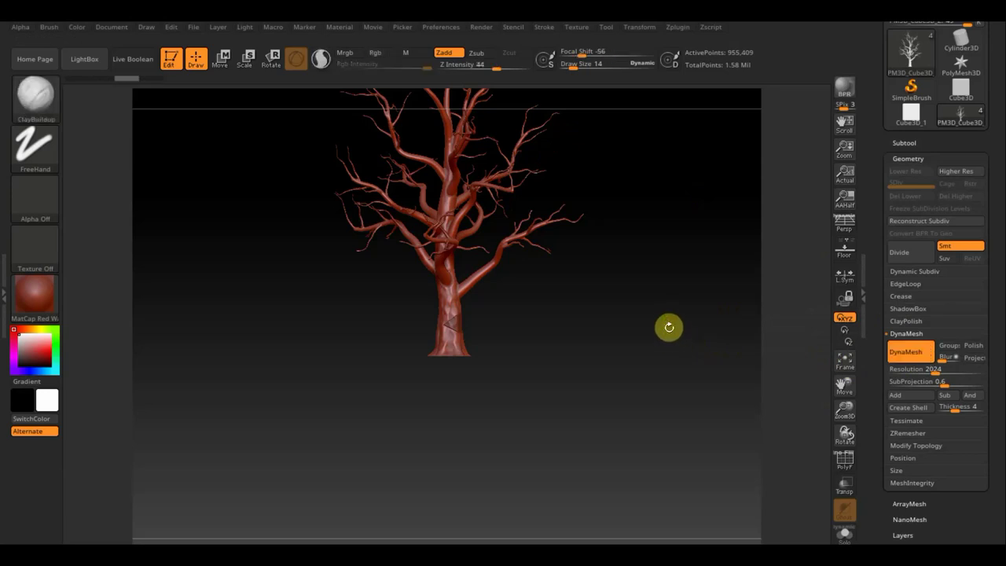
{"action": "key", "text": "ctrl+z"}
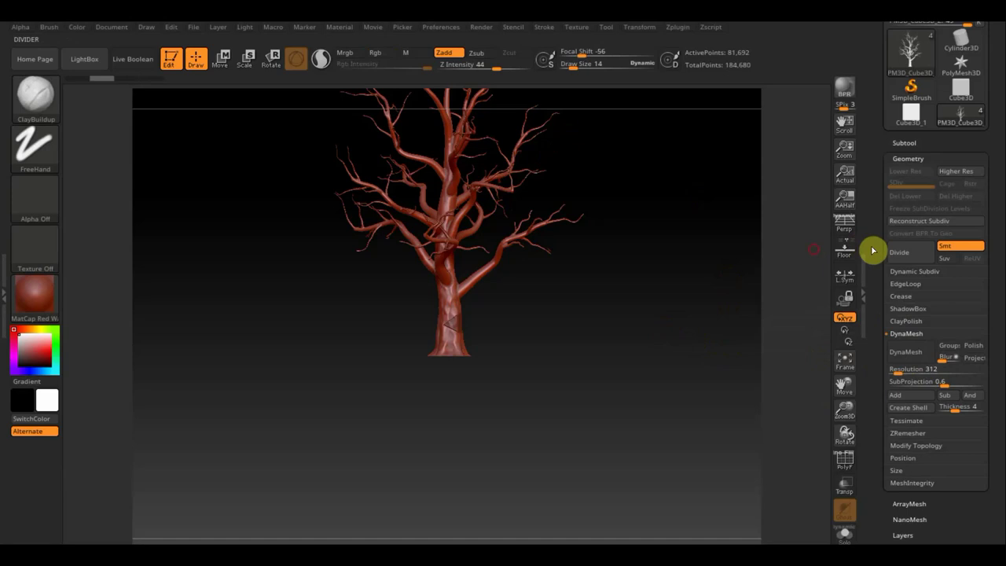
- Set the DynaMesh Resolution slider to 920
{"action": "left_click", "coordinate": [896, 370]}
{"action": "left_click_drag", "start_coordinate": [896, 374], "coordinate": [906, 374]}
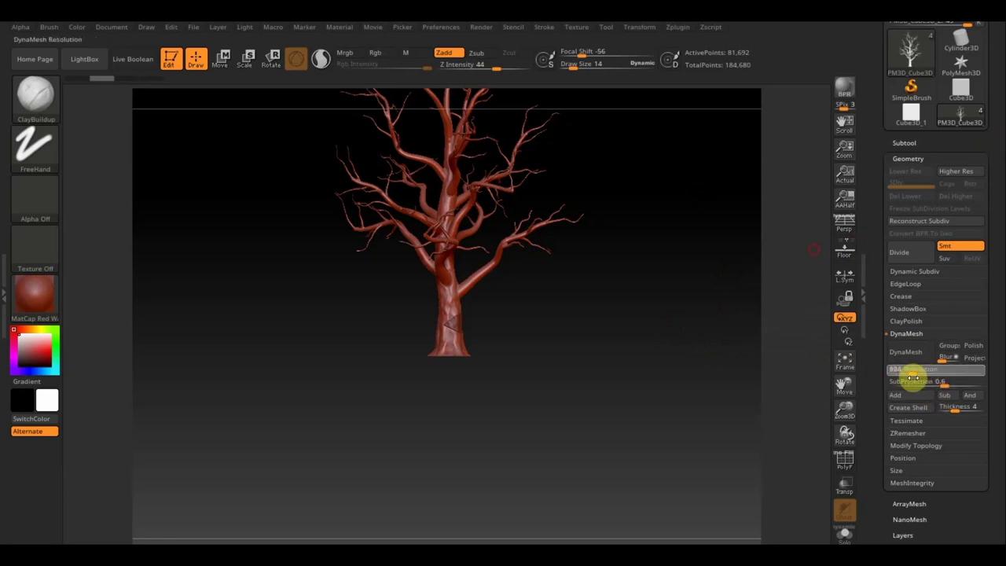
{"action": "mouse_move", "coordinate": [914, 378]}
{"action": "left_mouse_down"}
{"action": "mouse_move", "coordinate": [921, 369]}
{"action": "mouse_move", "coordinate": [910, 372]}
{"action": "left_mouse_up"}
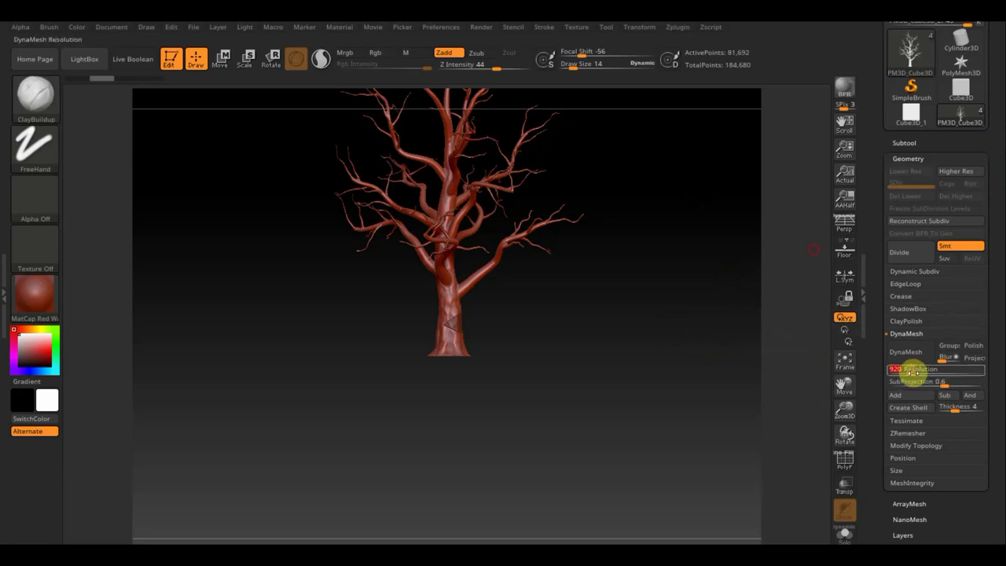
{"action": "mouse_move", "coordinate": [697, 327]}
{"action": "left_mouse_down"}
{"action": "mouse_move", "coordinate": [644, 456]}
{"action": "mouse_move", "coordinate": [656, 430]}
{"action": "left_mouse_up"}
- With tree copy PM3D_Cube3D_2 active, MergeDown chip copy PM3D_Cube3D_5 into it and confirm
{"action": "left_click", "coordinate": [906, 144]}
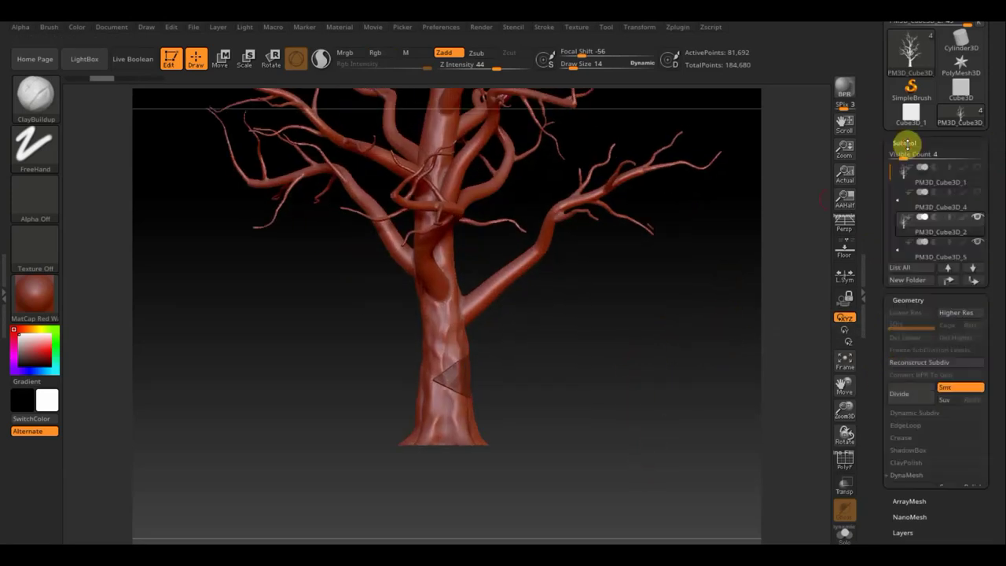
{"action": "left_click", "coordinate": [904, 233]}
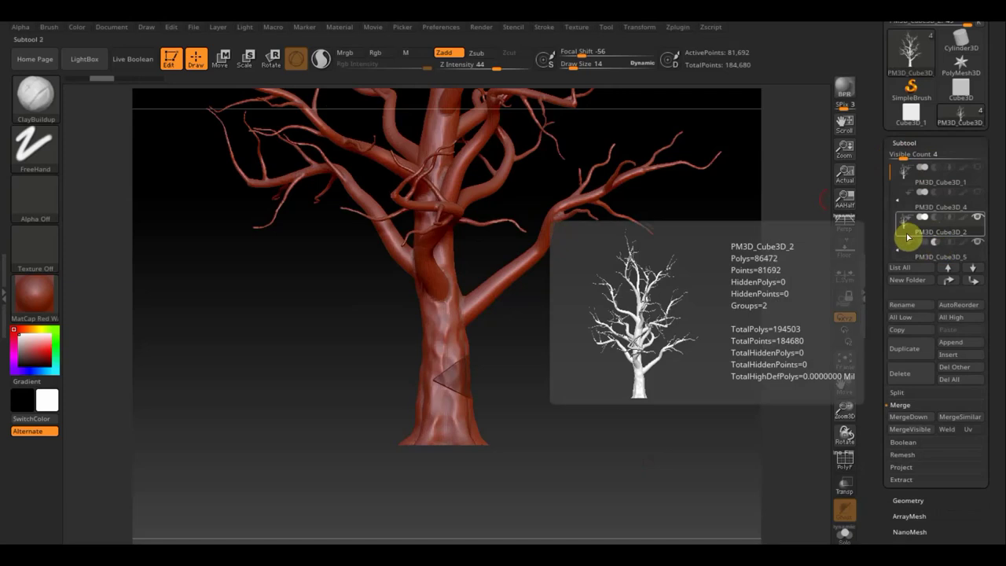
{"action": "left_click", "coordinate": [905, 255]}
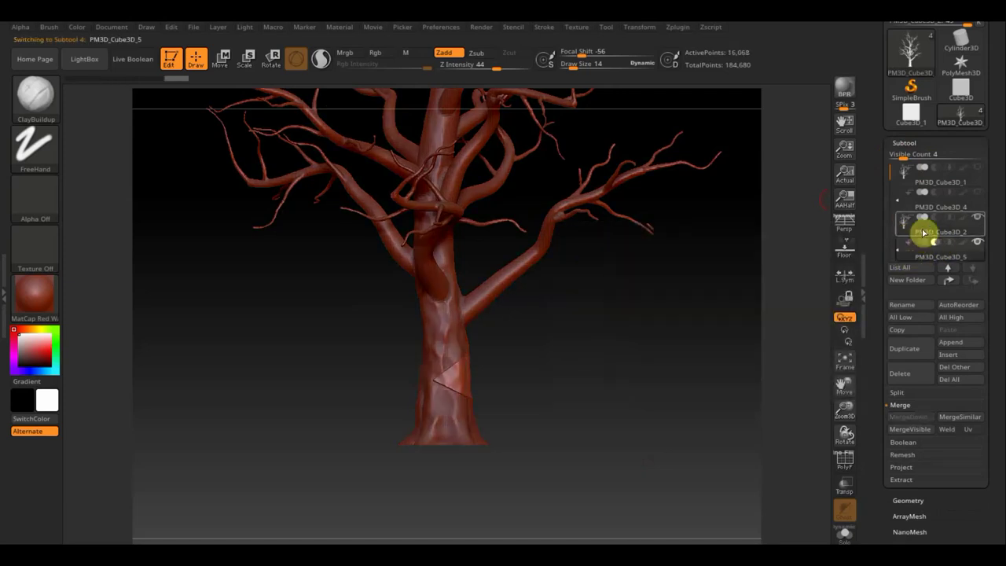
{"action": "left_click", "coordinate": [916, 223]}
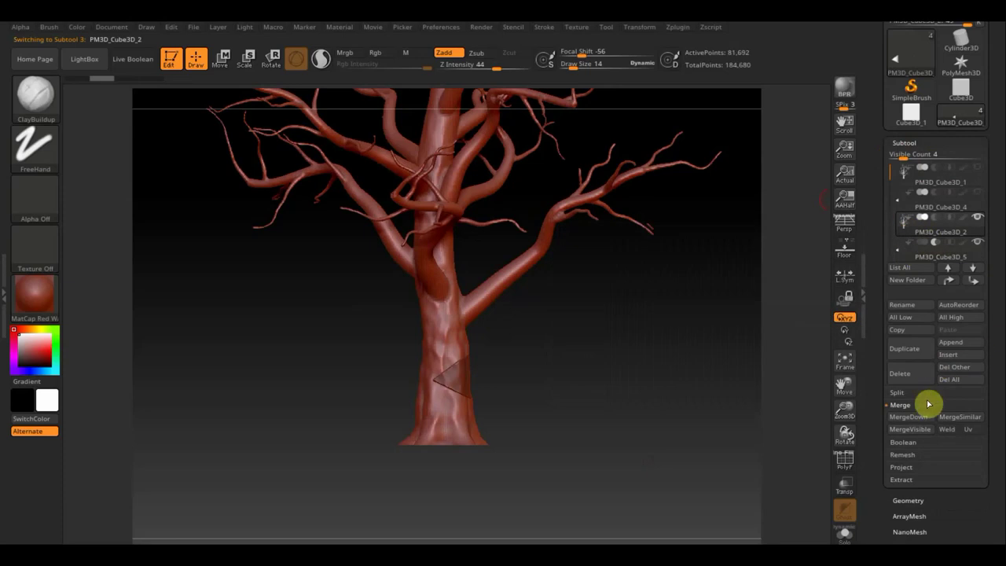
{"action": "left_click", "coordinate": [915, 422]}
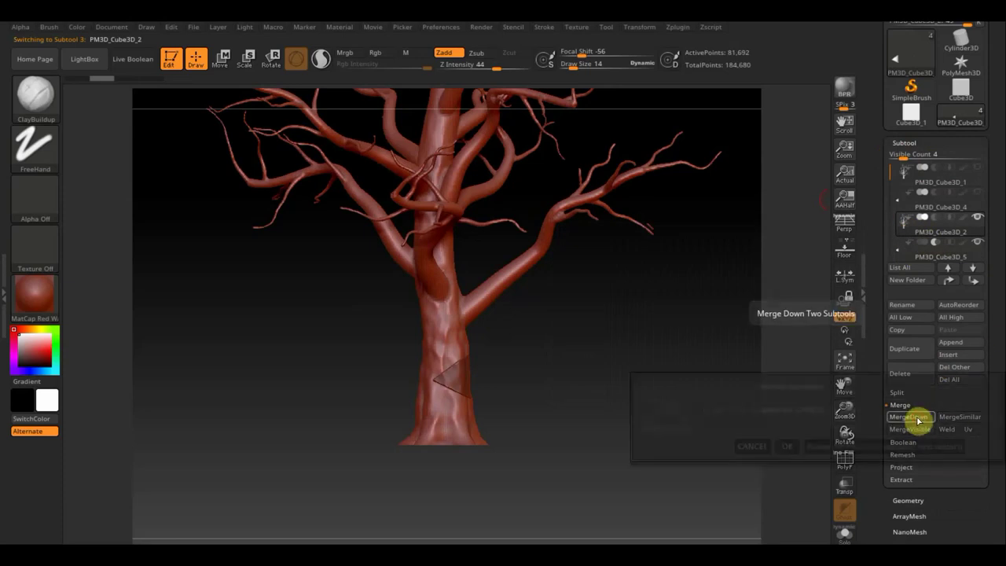
{"action": "left_click", "coordinate": [788, 446]}
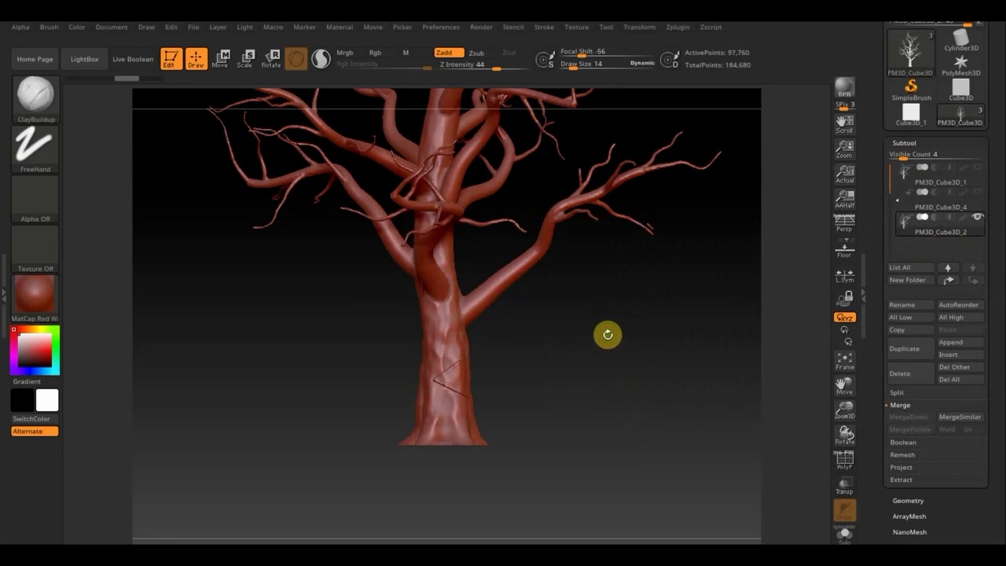
{"action": "left_click", "coordinate": [908, 500]}
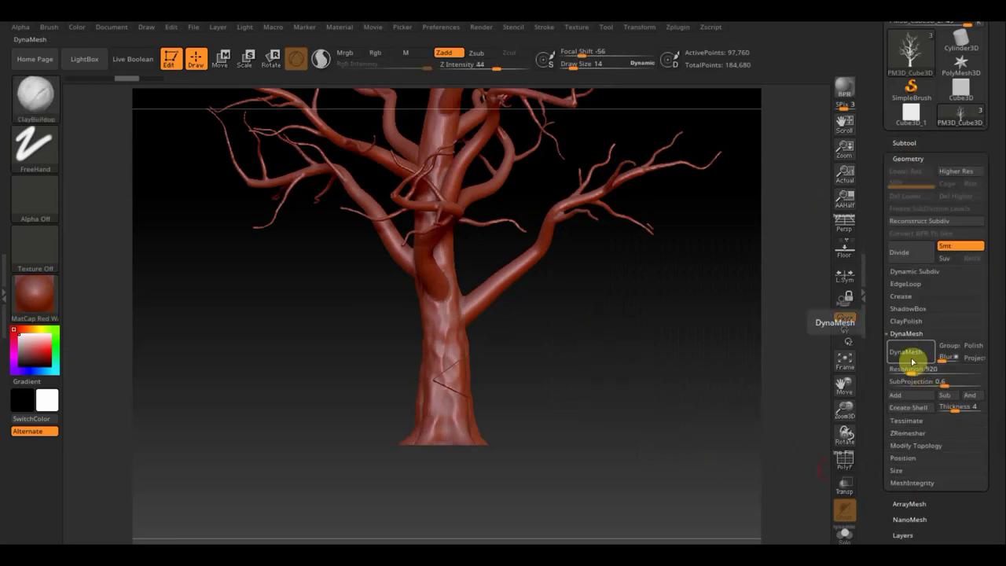
- DynaMesh the merged tree at resolution 920 to carve the wedge notch, then mask over the cut
{"action": "left_click", "coordinate": [913, 356]}
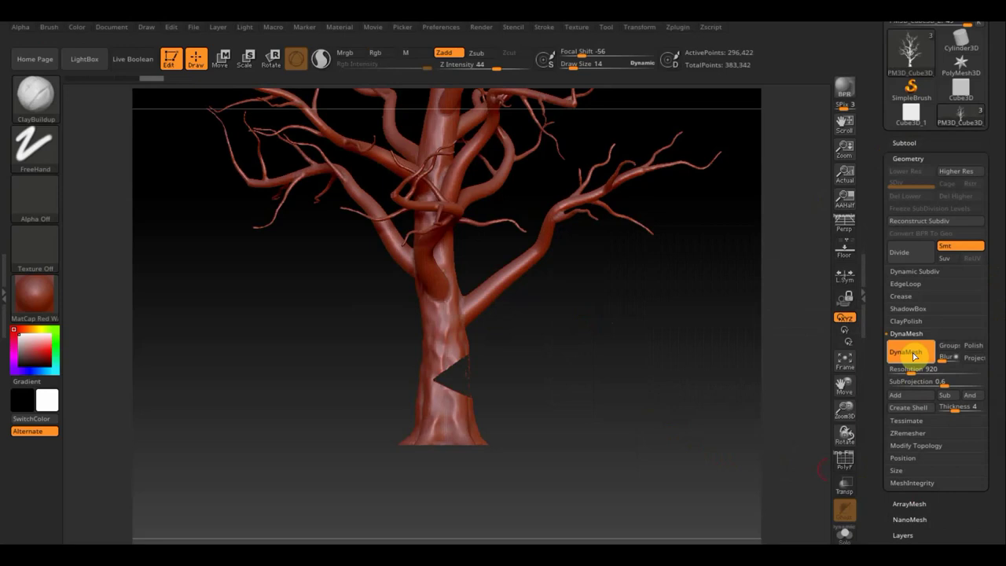
{"action": "mouse_move", "coordinate": [624, 386]}
{"action": "left_mouse_down"}
{"action": "mouse_move", "coordinate": [575, 391]}
{"action": "mouse_move", "coordinate": [624, 394]}
{"action": "mouse_move", "coordinate": [590, 420]}
{"action": "mouse_move", "coordinate": [599, 475]}
{"action": "mouse_move", "coordinate": [566, 456]}
{"action": "mouse_move", "coordinate": [582, 452]}
{"action": "mouse_move", "coordinate": [582, 440]}
{"action": "left_mouse_up"}
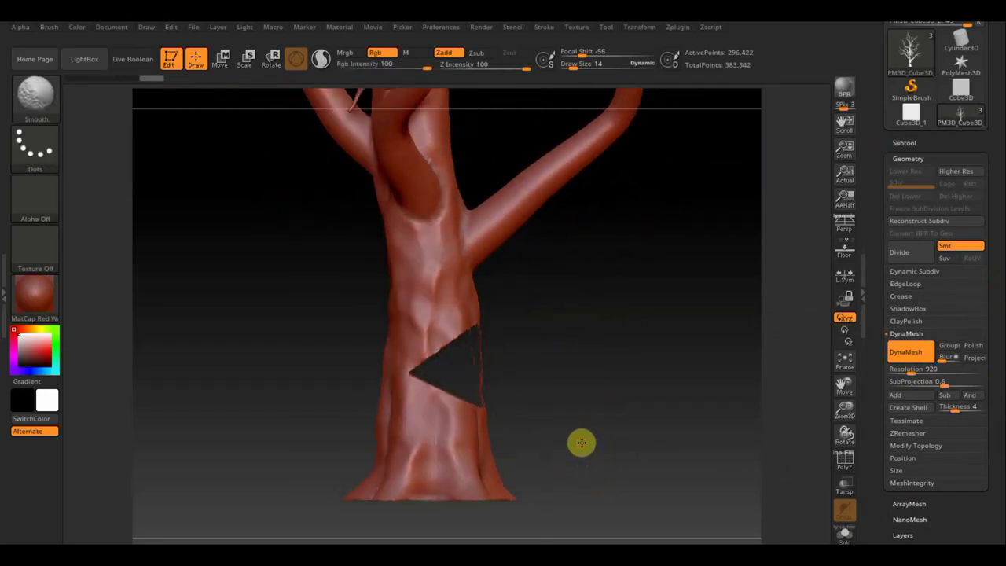
{"action": "key", "text": "ctrl"}
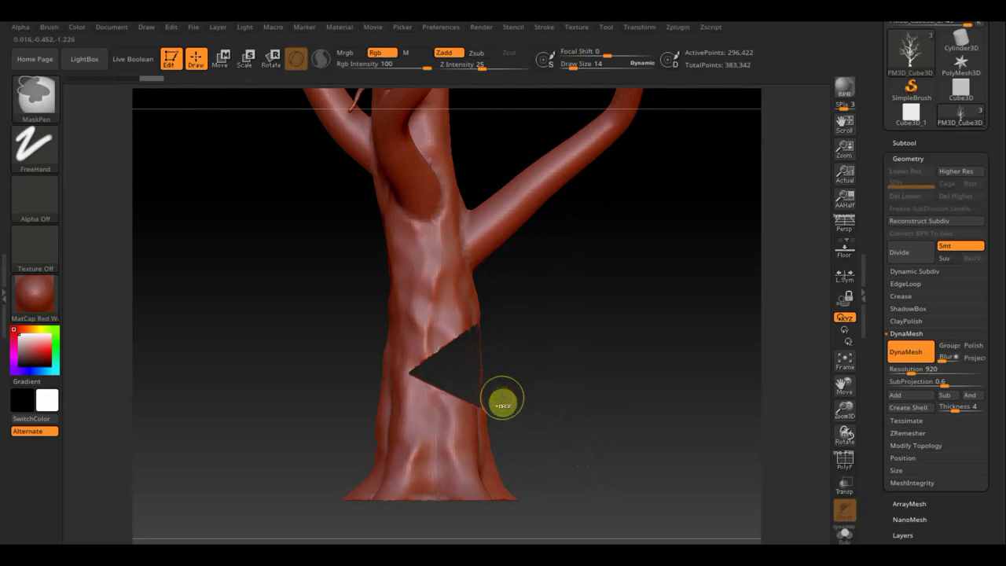
{"action": "mouse_move", "coordinate": [468, 383]}
{"action": "left_mouse_down", "text": "ctrl"}
{"action": "mouse_move", "coordinate": [464, 339]}
{"action": "mouse_move", "coordinate": [474, 331]}
{"action": "left_mouse_up", "text": "ctrl"}
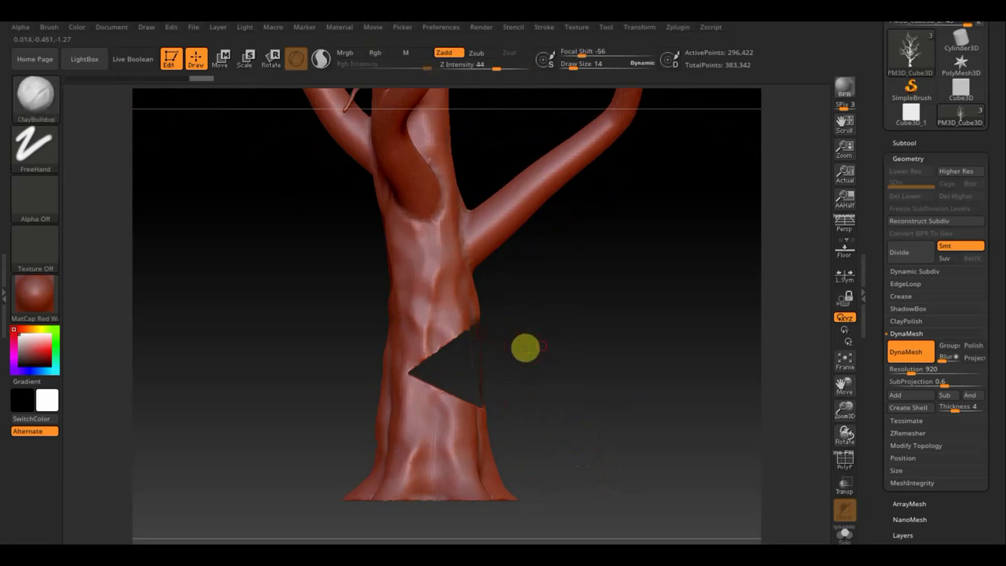
{"action": "left_click_drag", "start_coordinate": [525, 349], "coordinate": [490, 351]}
{"action": "left_click_drag", "start_coordinate": [582, 363], "coordinate": [489, 372]}
- Mask inside the notch, TrimCurve away its leftover surface, and Close Holes in the trunk
{"action": "left_click_drag", "start_coordinate": [420, 380], "coordinate": [561, 396]}
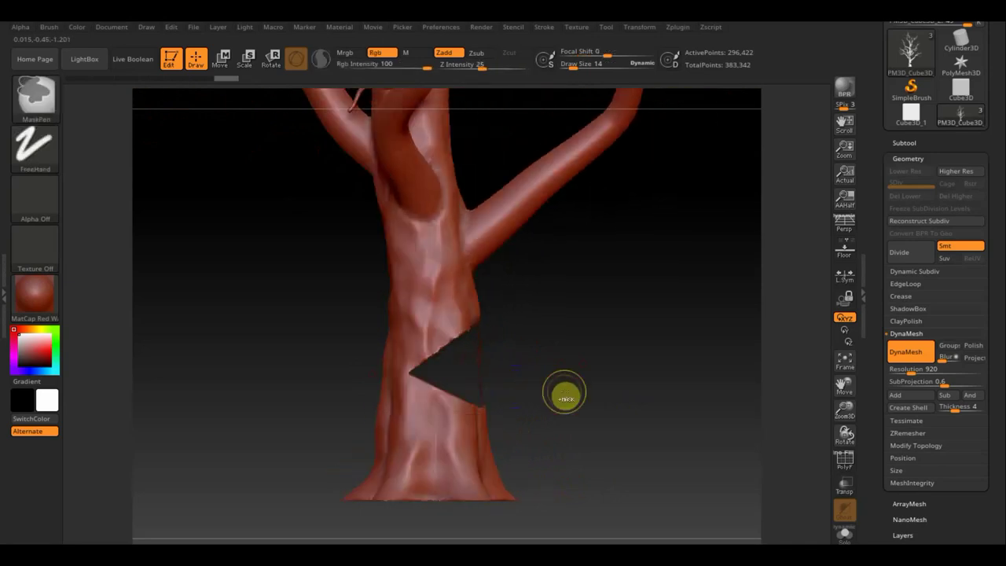
{"action": "key", "text": "ctrl+shift"}
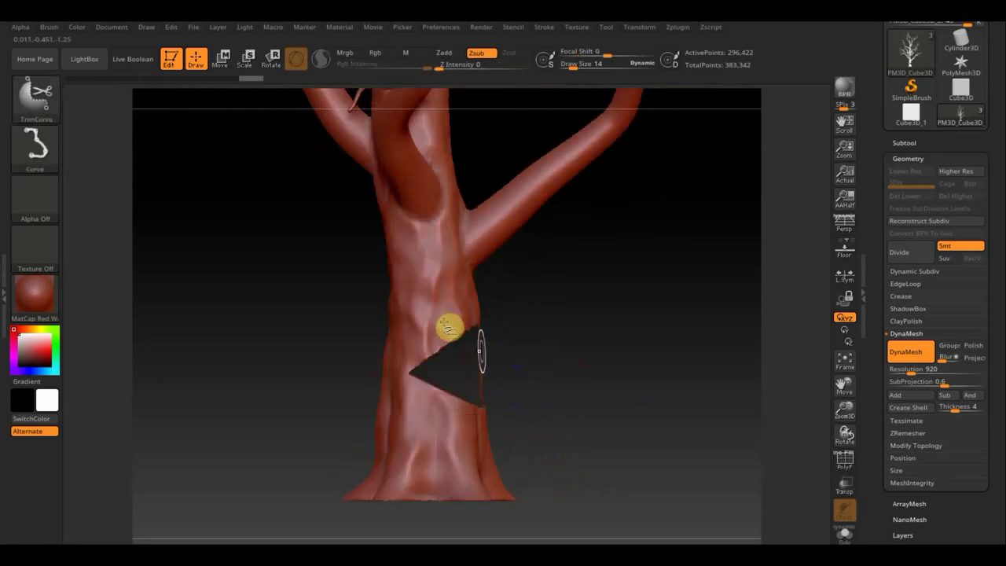
{"action": "left_click_drag", "start_coordinate": [487, 372], "coordinate": [478, 366], "text": "ctrl+shift"}
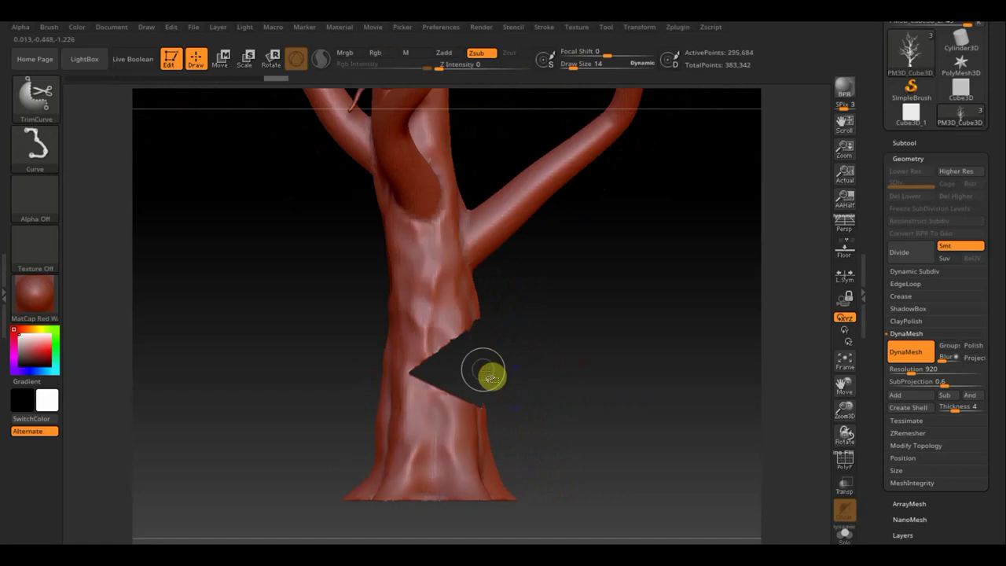
{"action": "left_click_drag", "start_coordinate": [613, 391], "coordinate": [574, 394]}
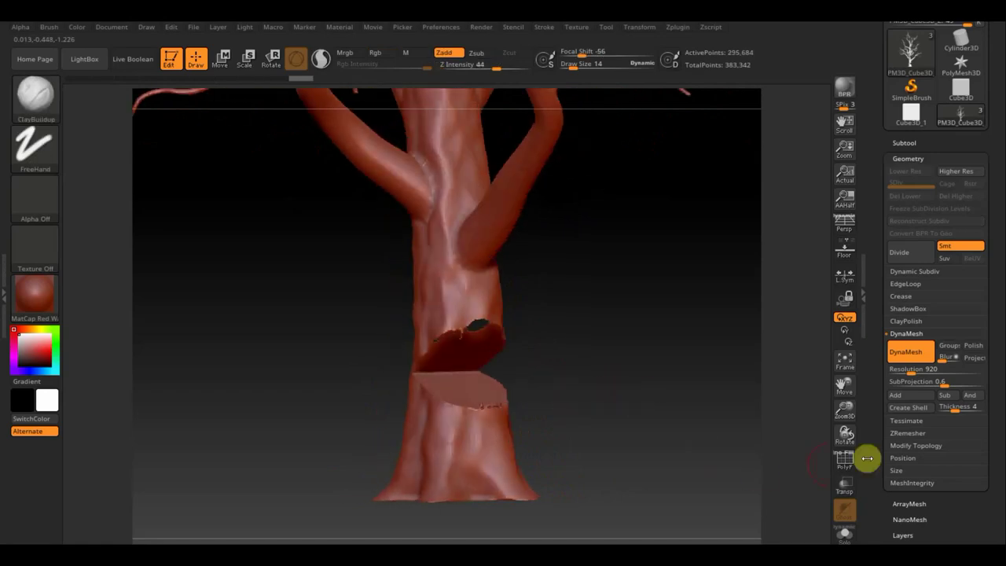
{"action": "left_click", "coordinate": [920, 446]}
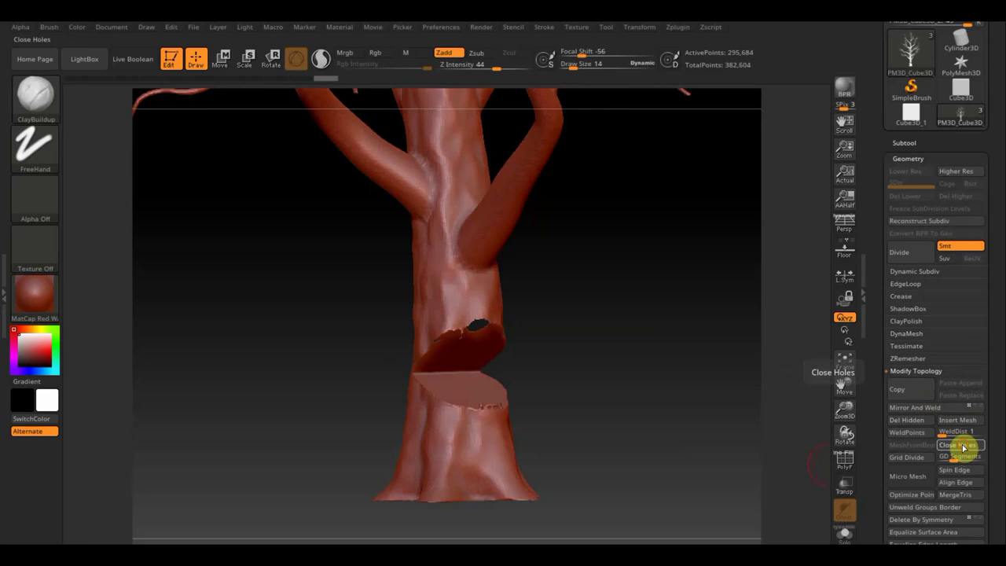
{"action": "mouse_move", "coordinate": [702, 406]}
{"action": "left_mouse_down"}
{"action": "mouse_move", "coordinate": [671, 395]}
{"action": "mouse_move", "coordinate": [699, 388]}
{"action": "mouse_move", "coordinate": [674, 393]}
{"action": "mouse_move", "coordinate": [602, 259]}
{"action": "left_mouse_up"}
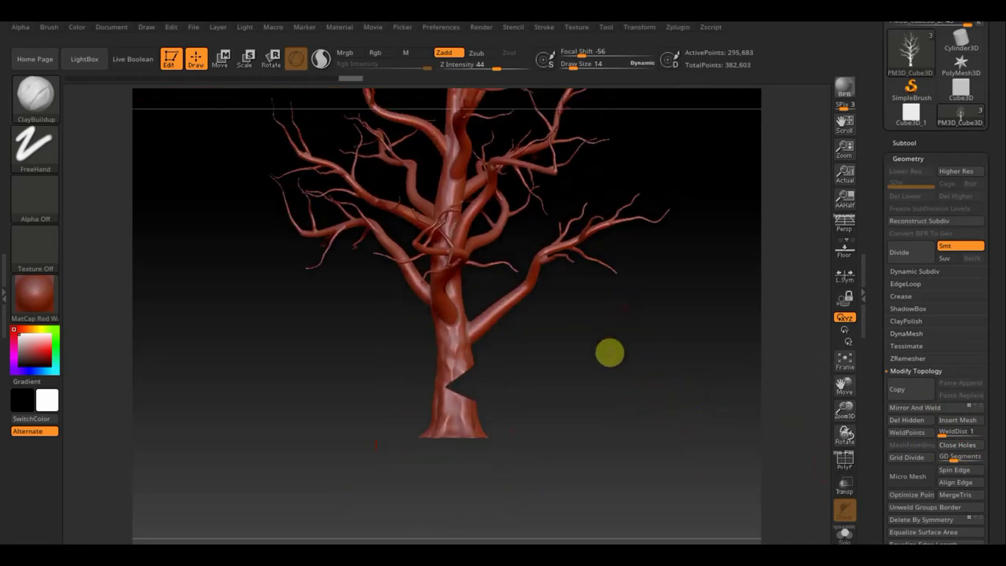
- Make wedge chip subtool PM3D_Cube3D_4 active and orbit to inspect it
{"action": "left_click_drag", "start_coordinate": [608, 353], "coordinate": [610, 383]}
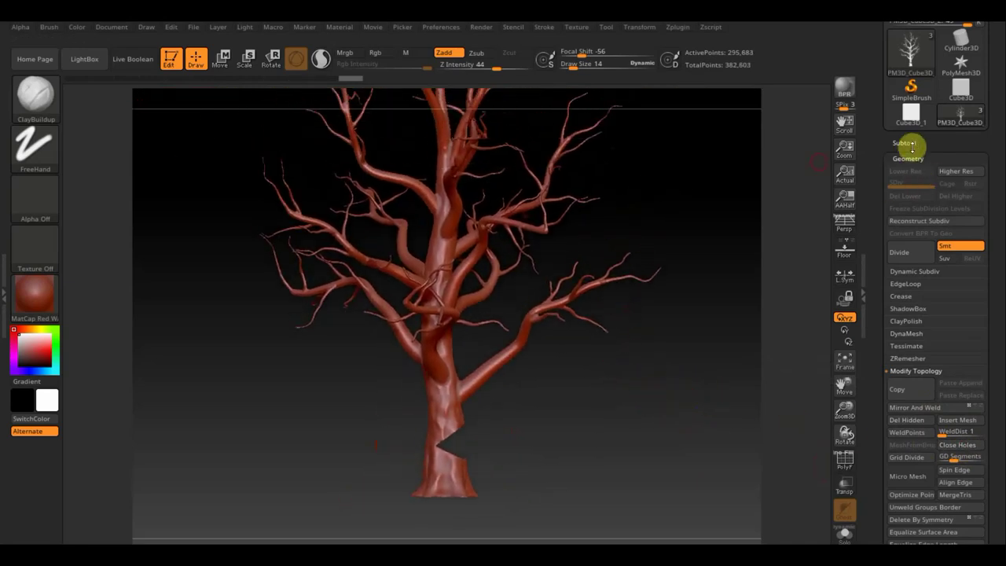
{"action": "left_click", "coordinate": [904, 143]}
{"action": "mouse_move", "coordinate": [941, 174]}
{"action": "left_click", "coordinate": [911, 206]}
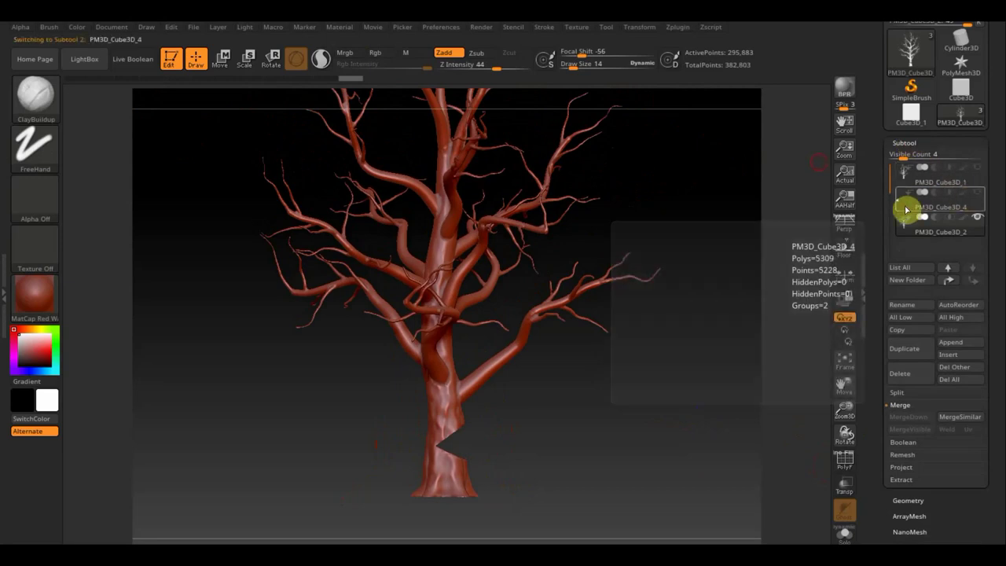
{"action": "mouse_move", "coordinate": [663, 377]}
{"action": "left_mouse_down"}
{"action": "mouse_move", "coordinate": [584, 386]}
{"action": "mouse_move", "coordinate": [592, 366]}
{"action": "mouse_move", "coordinate": [636, 476]}
{"action": "mouse_move", "coordinate": [589, 423]}
{"action": "left_mouse_up"}
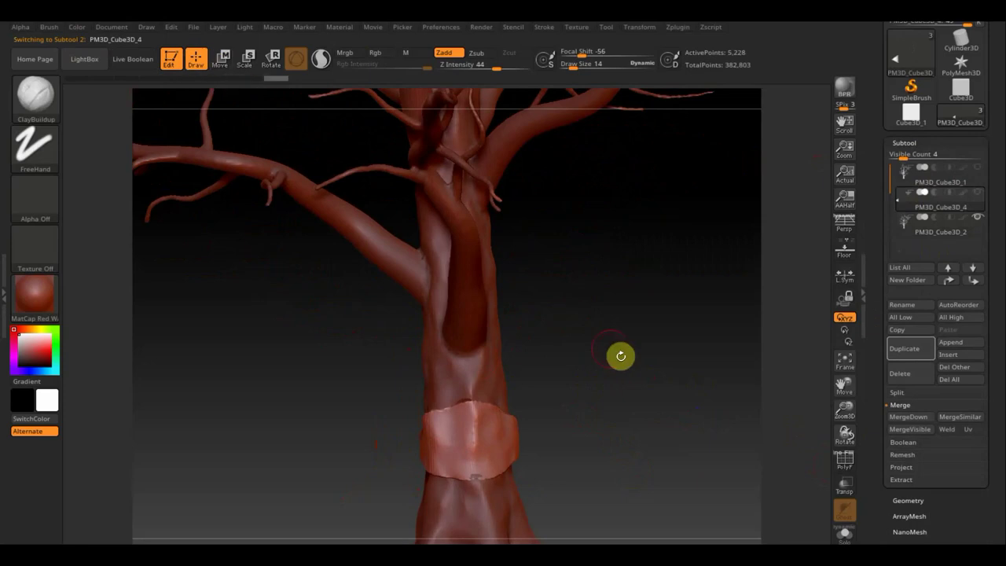
{"action": "mouse_move", "coordinate": [620, 355]}
{"action": "left_mouse_down"}
{"action": "mouse_move", "coordinate": [663, 346]}
{"action": "mouse_move", "coordinate": [696, 386]}
{"action": "left_mouse_up"}
- DynaMesh the chip at resolution 768, check it with the Move gizmo, and return to Draw
{"action": "left_click", "coordinate": [909, 501]}
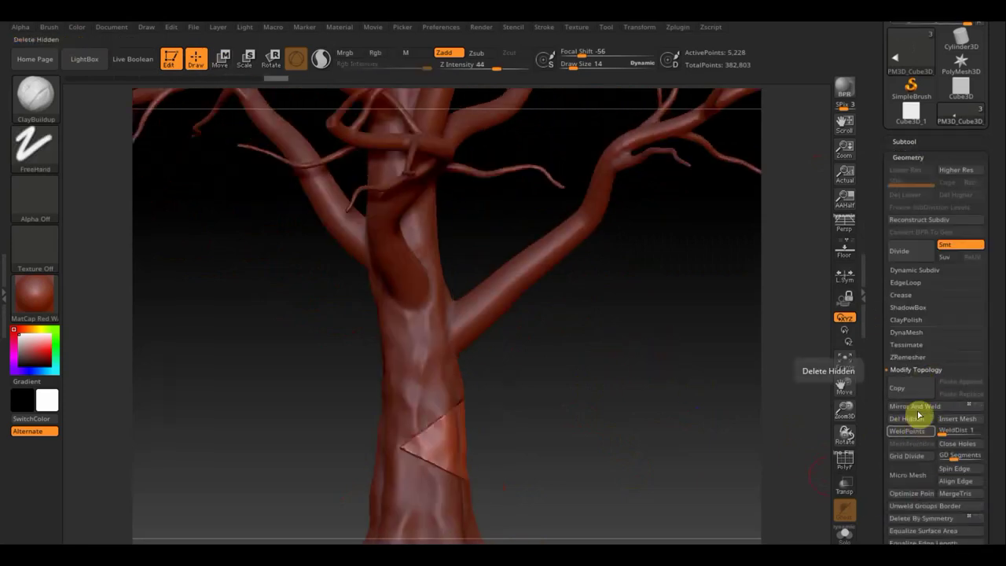
{"action": "left_click", "coordinate": [907, 332]}
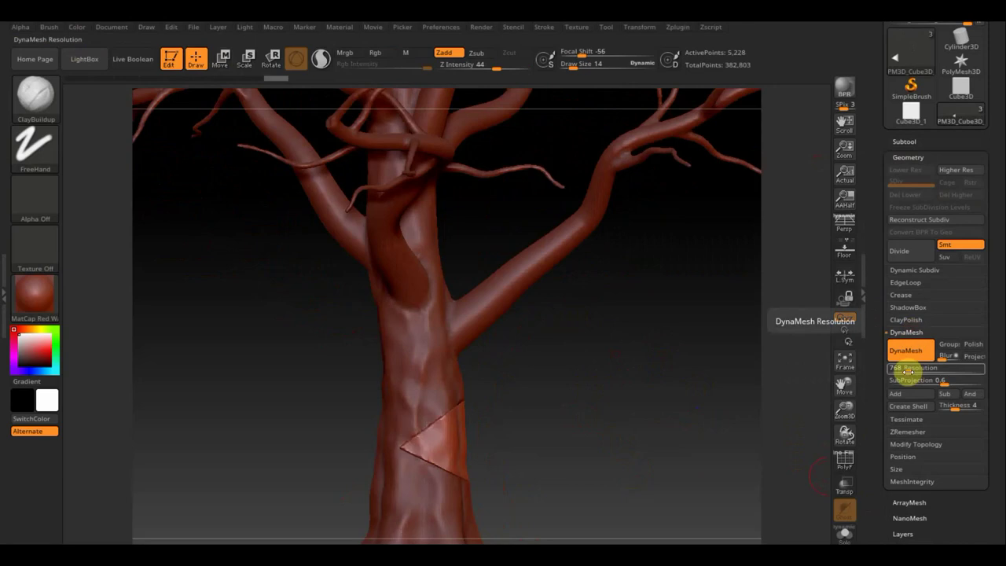
{"action": "left_click", "coordinate": [911, 352]}
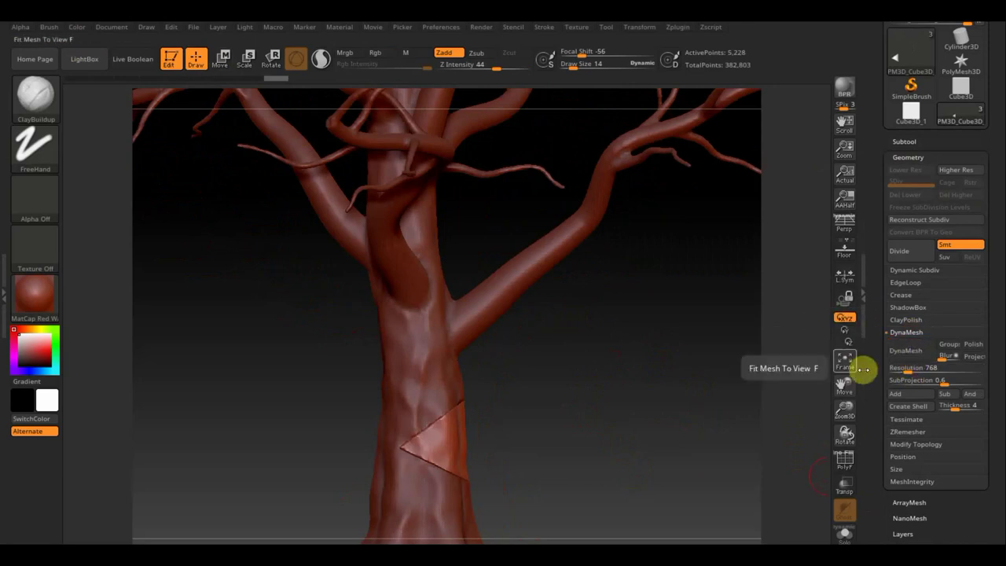
{"action": "left_click_drag", "start_coordinate": [731, 367], "coordinate": [632, 373]}
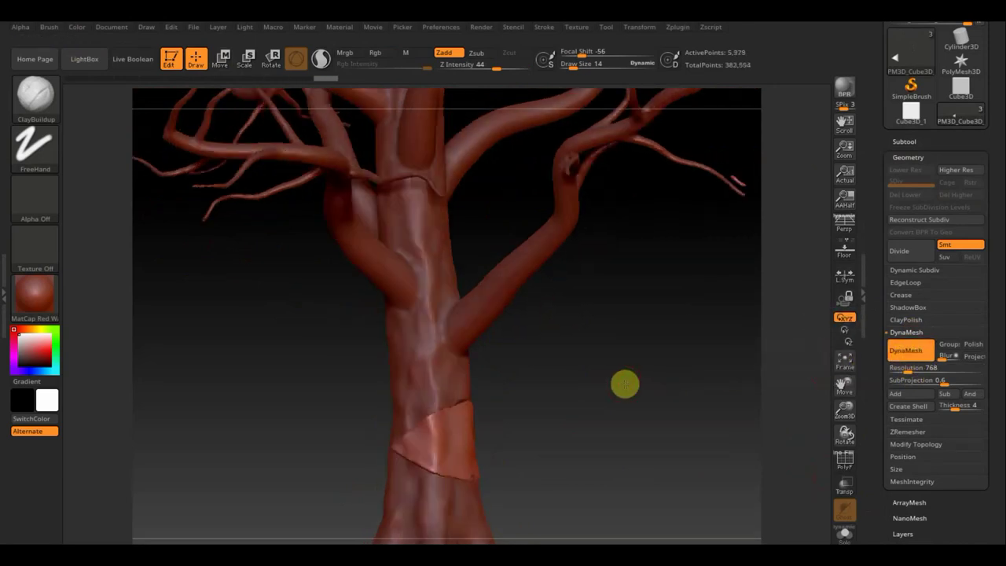
{"action": "left_click", "coordinate": [223, 58]}
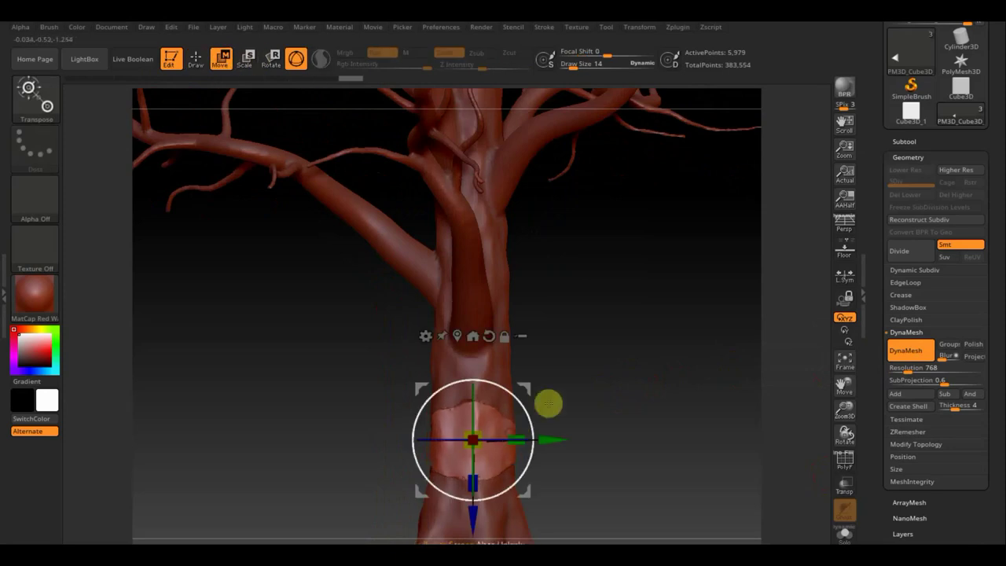
{"action": "mouse_move", "coordinate": [546, 404]}
{"action": "left_mouse_down"}
{"action": "mouse_move", "coordinate": [634, 396]}
{"action": "mouse_move", "coordinate": [696, 320]}
{"action": "left_mouse_up"}
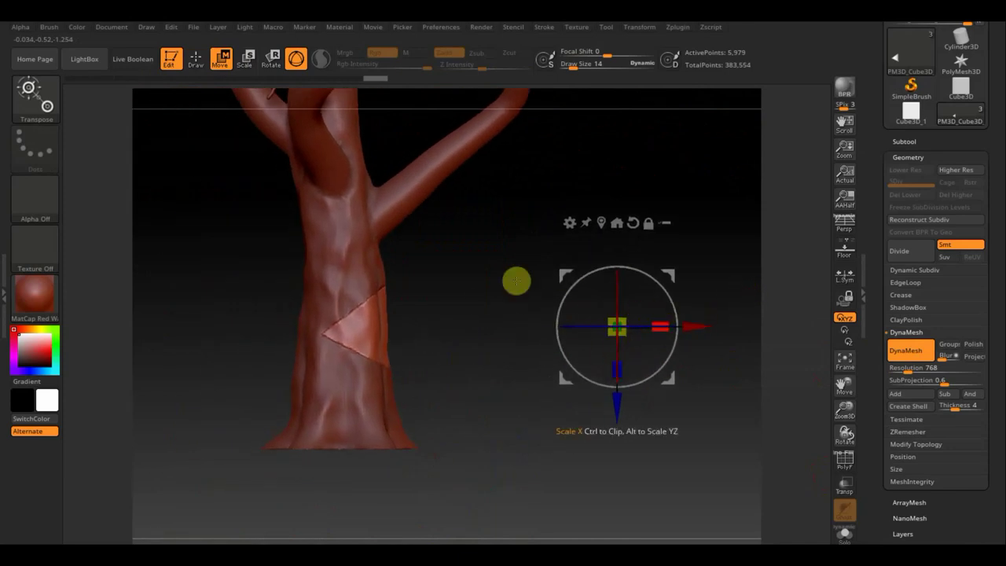
{"action": "left_click", "coordinate": [198, 58]}
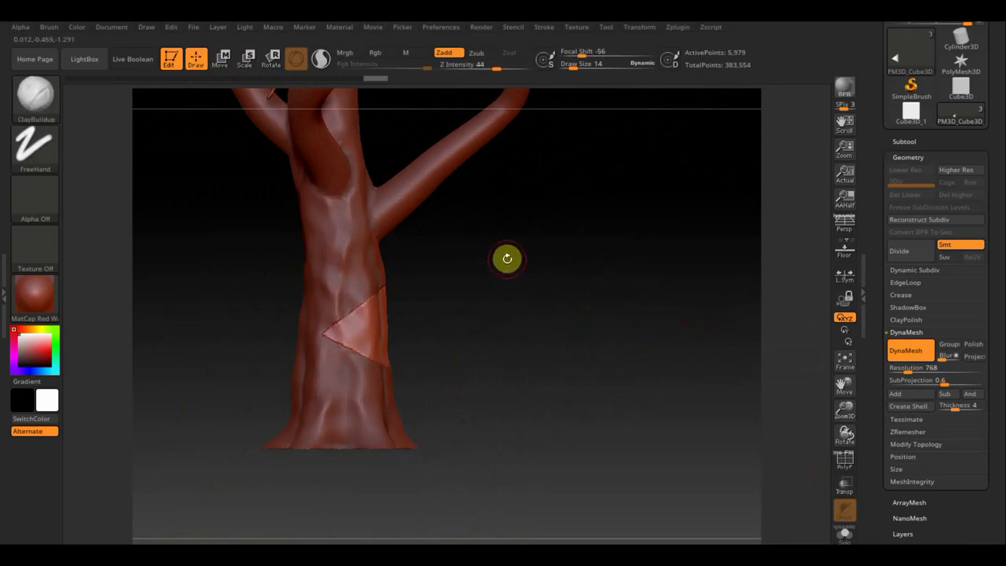
{"action": "left_click", "coordinate": [917, 145]}
{"action": "mouse_move", "coordinate": [940, 205]}
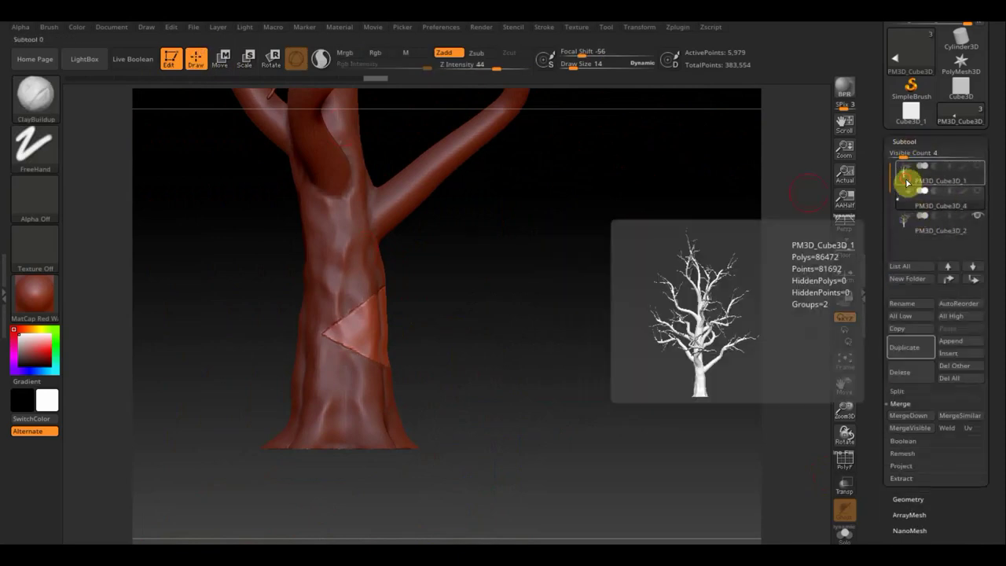
- Delete subtool PM3D_Cube3D_1, move the wedge chip below the tree, and duplicate the tree
{"action": "left_click", "coordinate": [908, 182]}
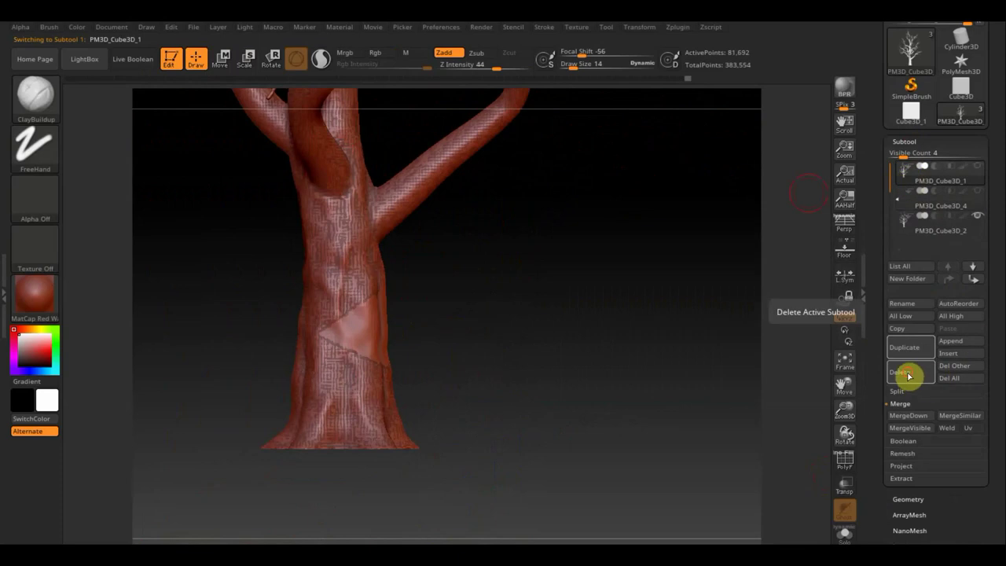
{"action": "left_click", "coordinate": [909, 376]}
{"action": "left_click", "coordinate": [789, 401]}
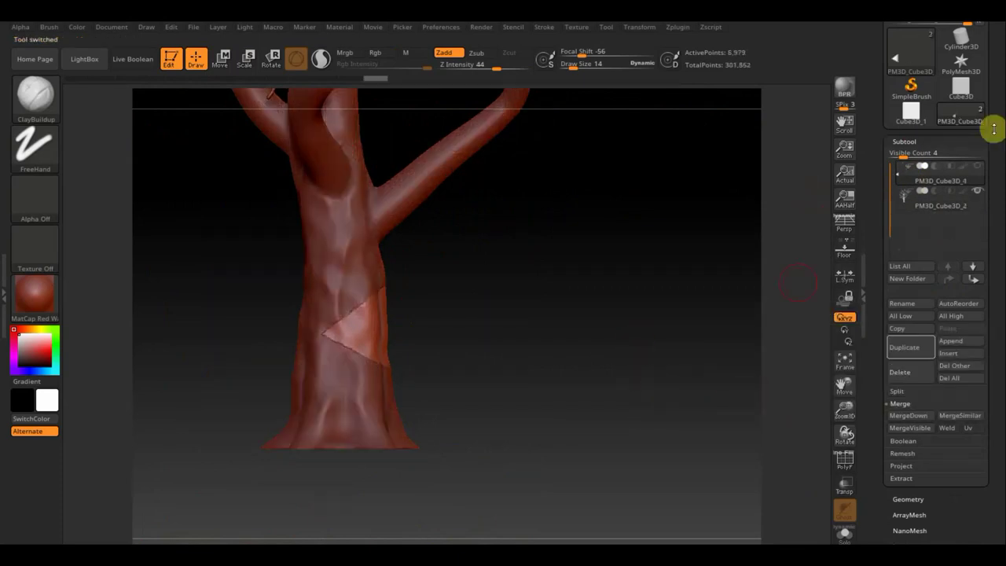
{"action": "left_click", "coordinate": [977, 285]}
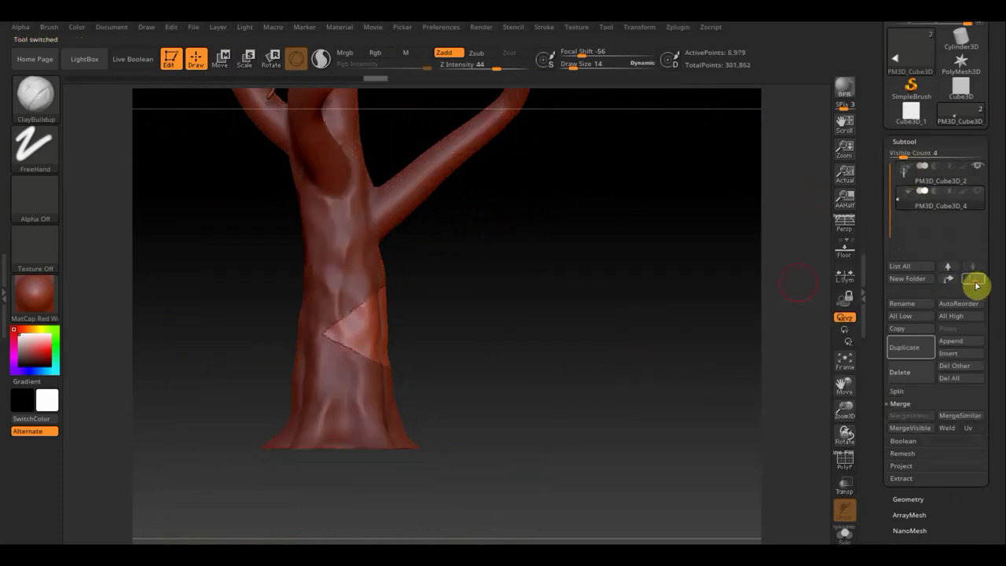
{"action": "left_click", "coordinate": [910, 350]}
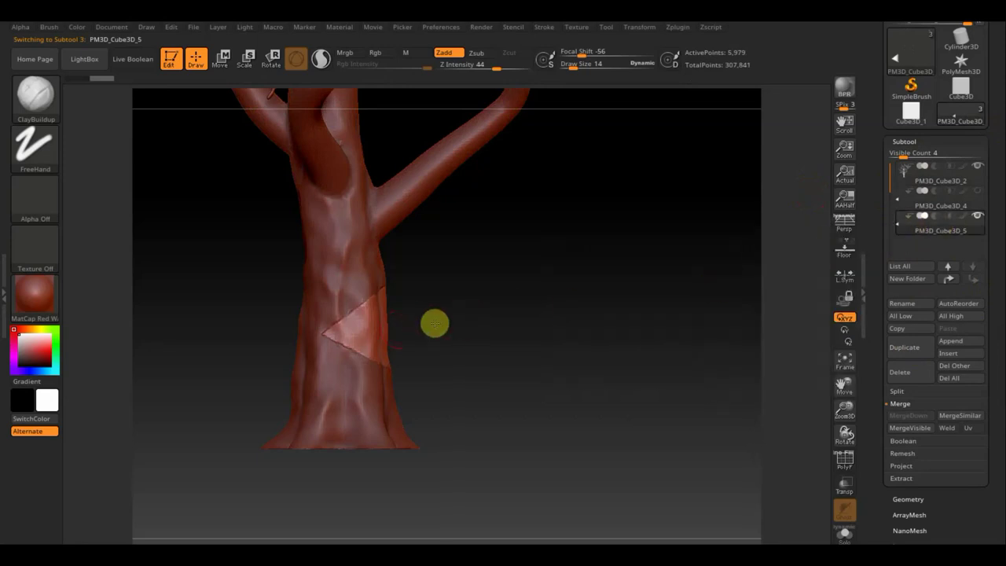
- TrimCurve-slice the block at about 70° and 250° into a triangular wedge
{"action": "key", "text": "ctrl+shift"}
{"action": "key", "text": "ctrl+shift"}
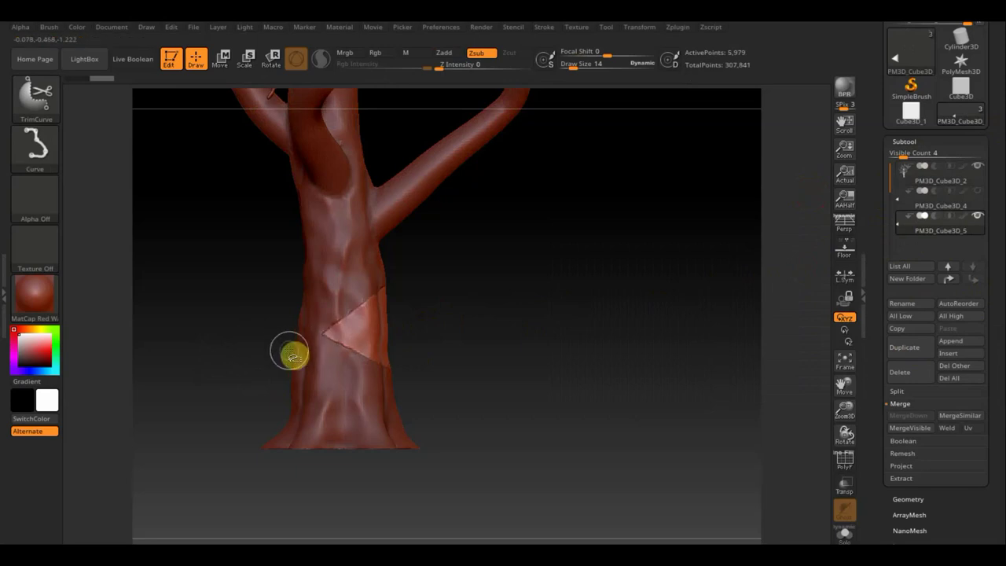
{"action": "mouse_move", "coordinate": [287, 348]}
{"action": "left_mouse_down", "text": "ctrl+shift"}
{"action": "mouse_move", "coordinate": [435, 295]}
{"action": "mouse_move", "coordinate": [422, 327]}
{"action": "left_mouse_up", "text": "ctrl+shift"}
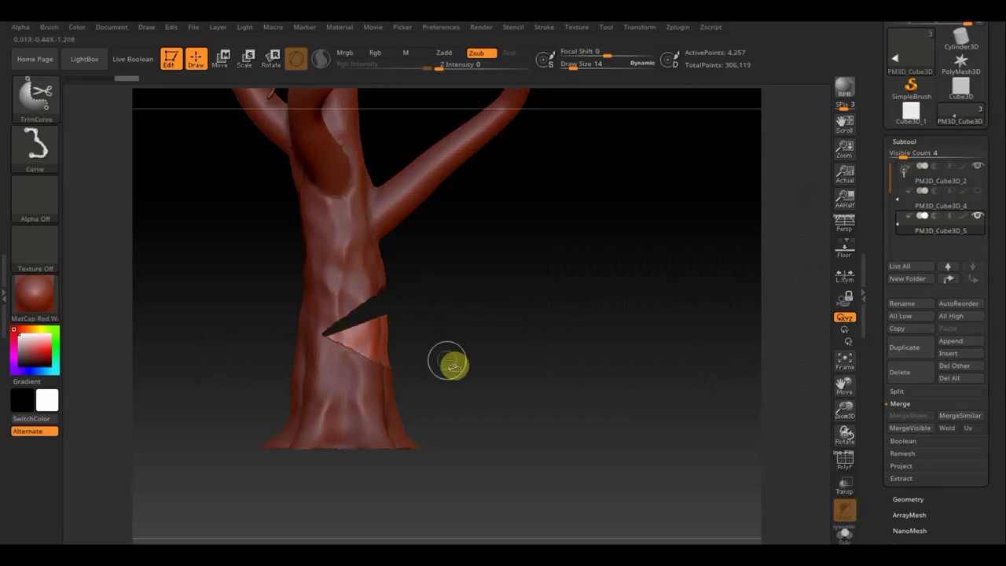
{"action": "left_click_drag", "start_coordinate": [457, 368], "coordinate": [307, 316], "text": "ctrl+shift"}
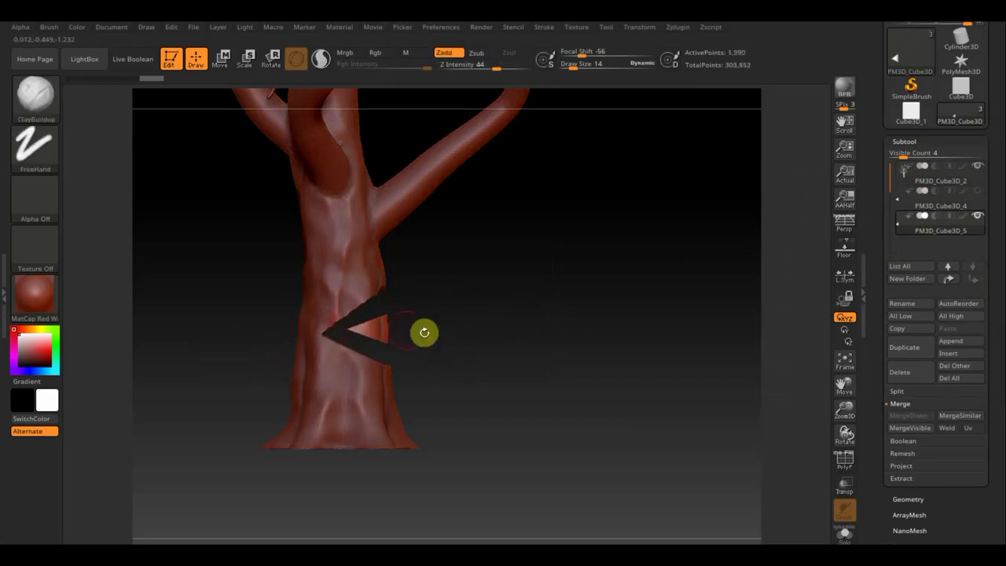
- Reapply DynaMesh to the sliced wedge to clean up its geometry
{"action": "left_click", "coordinate": [912, 498]}
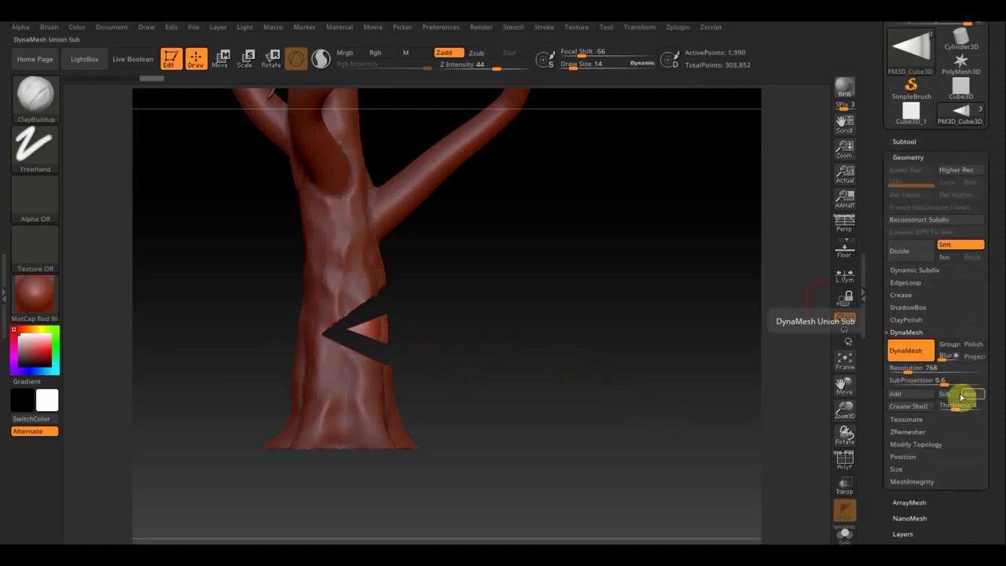
{"action": "left_click", "coordinate": [916, 349]}
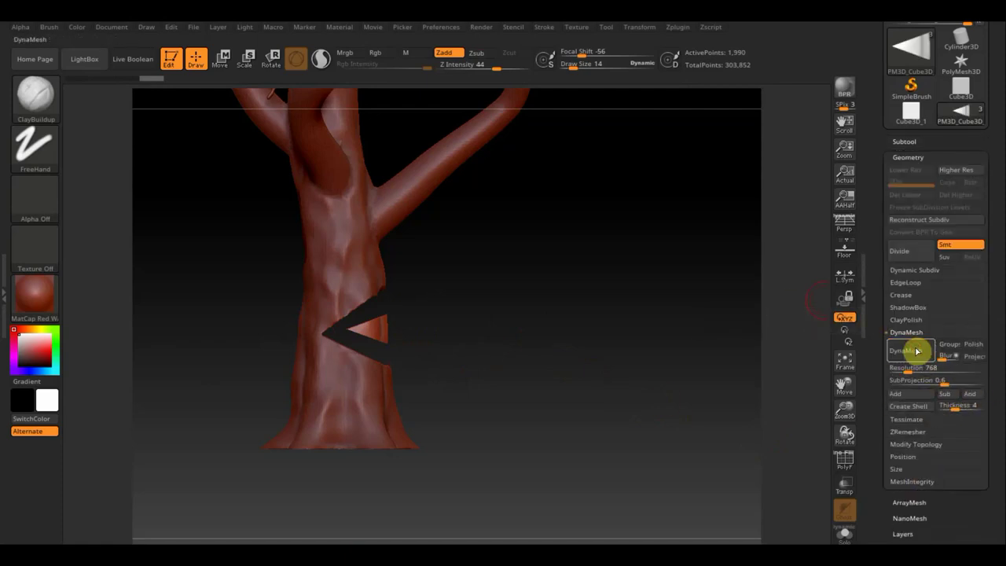
{"action": "left_click", "coordinate": [916, 351]}
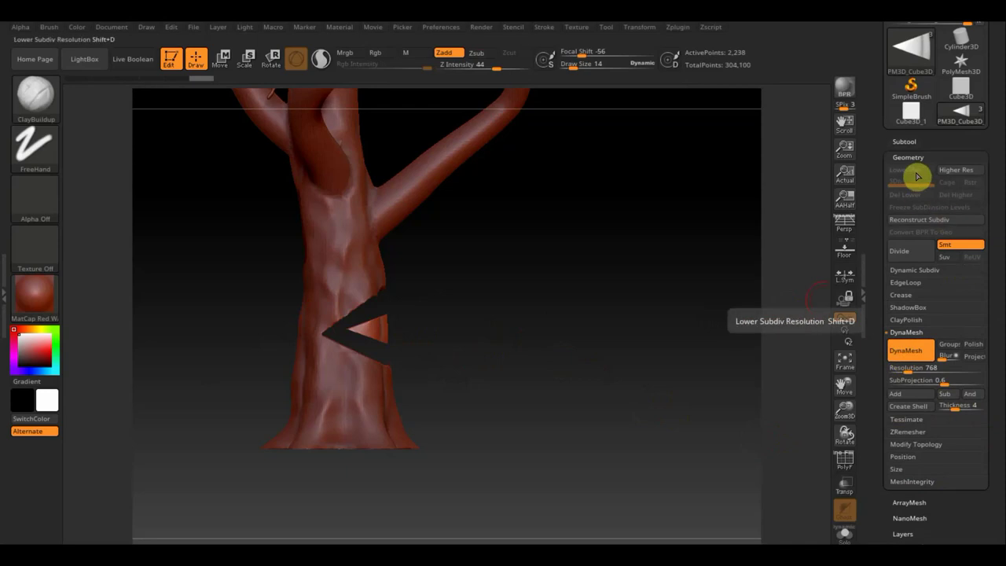
{"action": "left_click", "coordinate": [908, 140]}
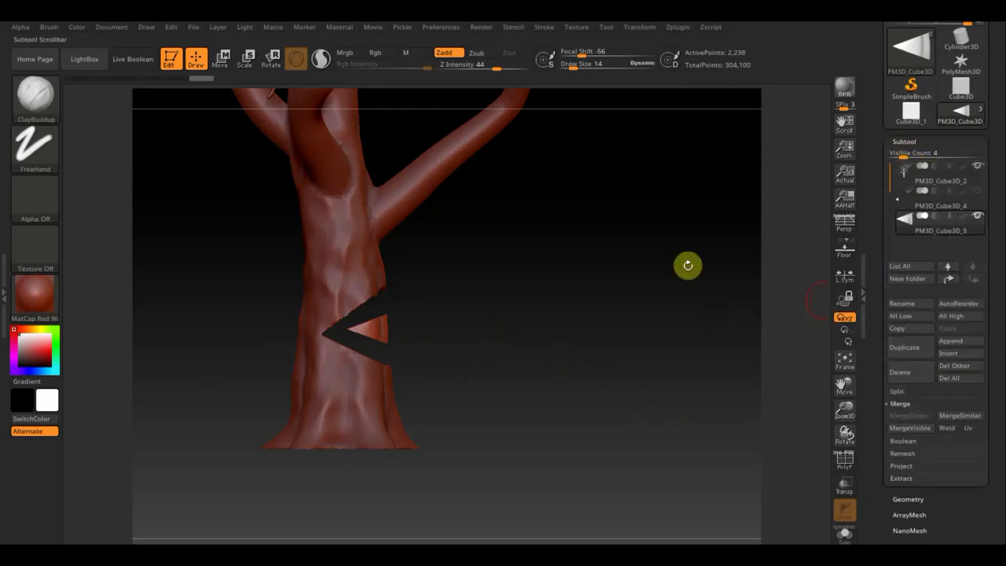
{"action": "key", "text": "ctrl"}
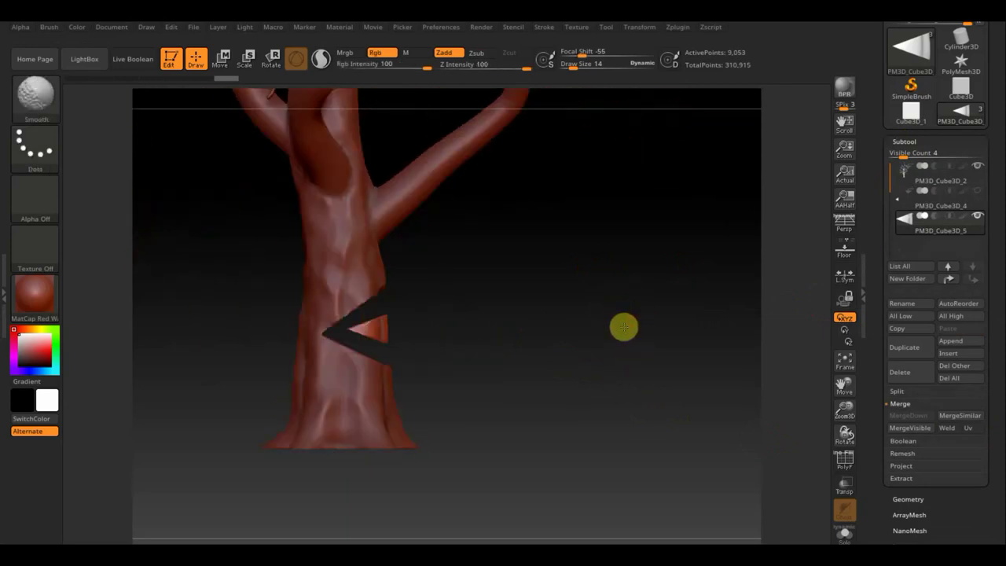
{"action": "mouse_move", "coordinate": [633, 308]}
{"action": "left_mouse_down"}
{"action": "mouse_move", "coordinate": [551, 320]}
{"action": "mouse_move", "coordinate": [638, 325]}
{"action": "left_mouse_up"}
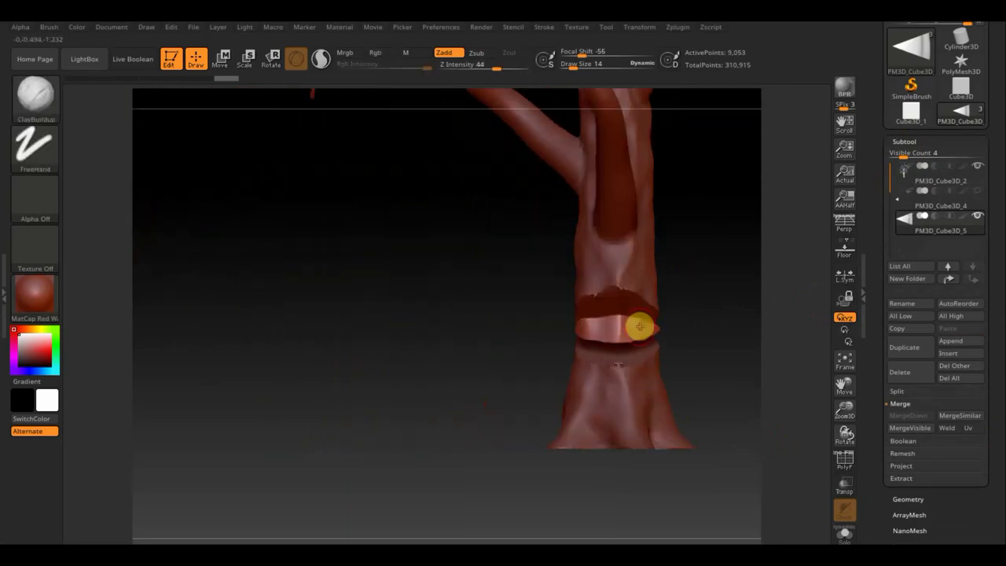
{"action": "left_click_drag", "start_coordinate": [685, 294], "coordinate": [615, 294]}
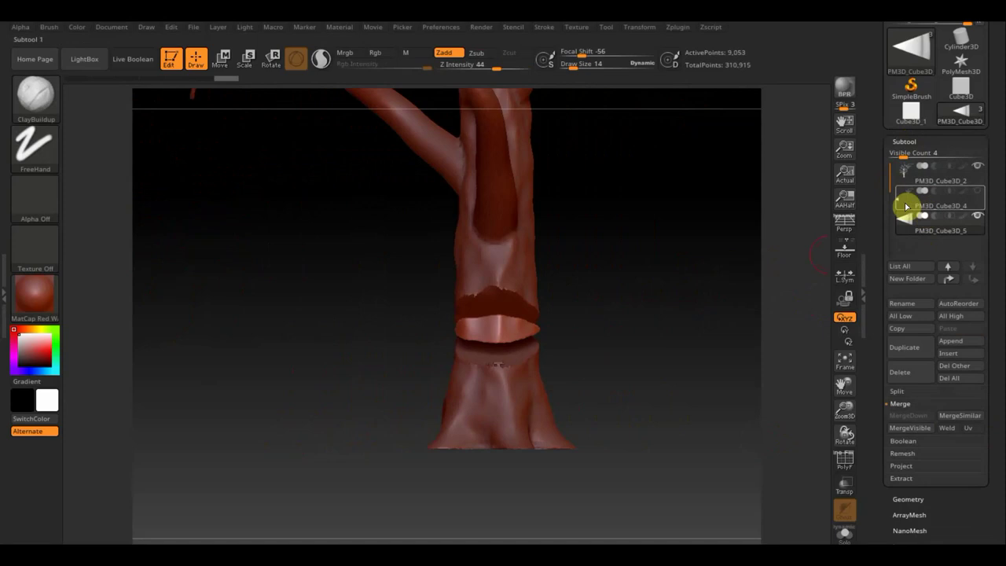
- Duplicate both the wedge and notch ring subtools, moving the ring copy below the wedge
{"action": "left_click", "coordinate": [905, 203]}
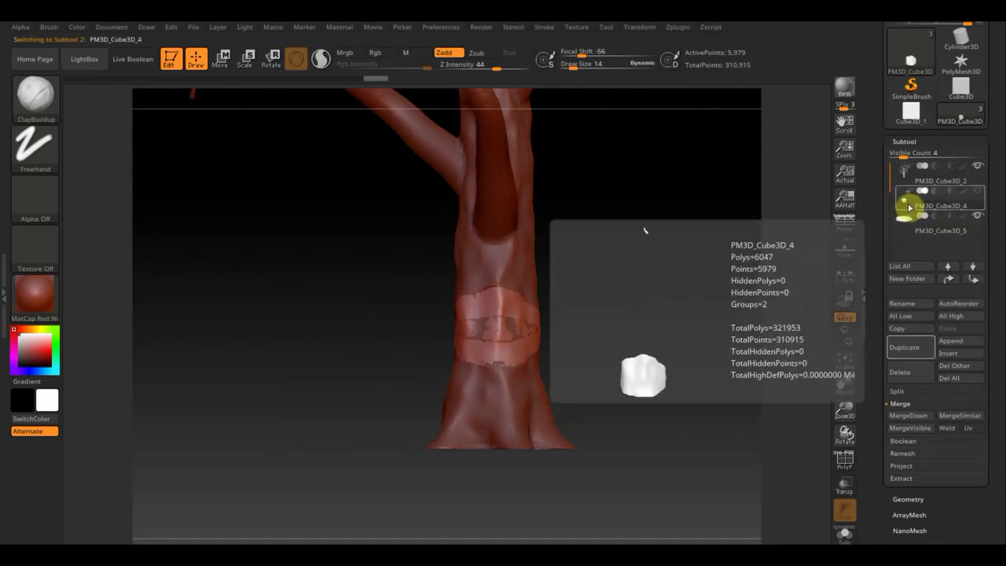
{"action": "left_click", "coordinate": [910, 228]}
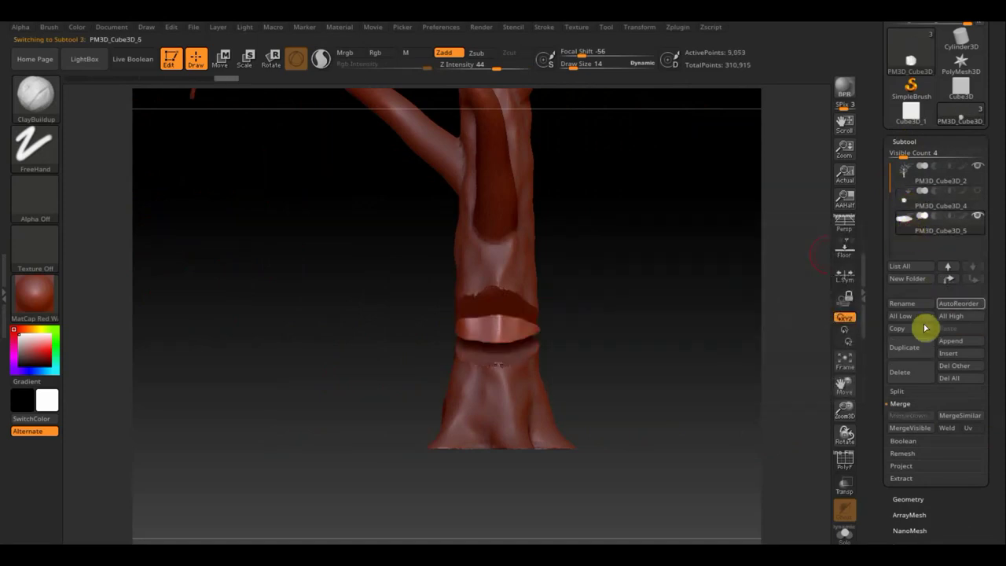
{"action": "left_click", "coordinate": [910, 348]}
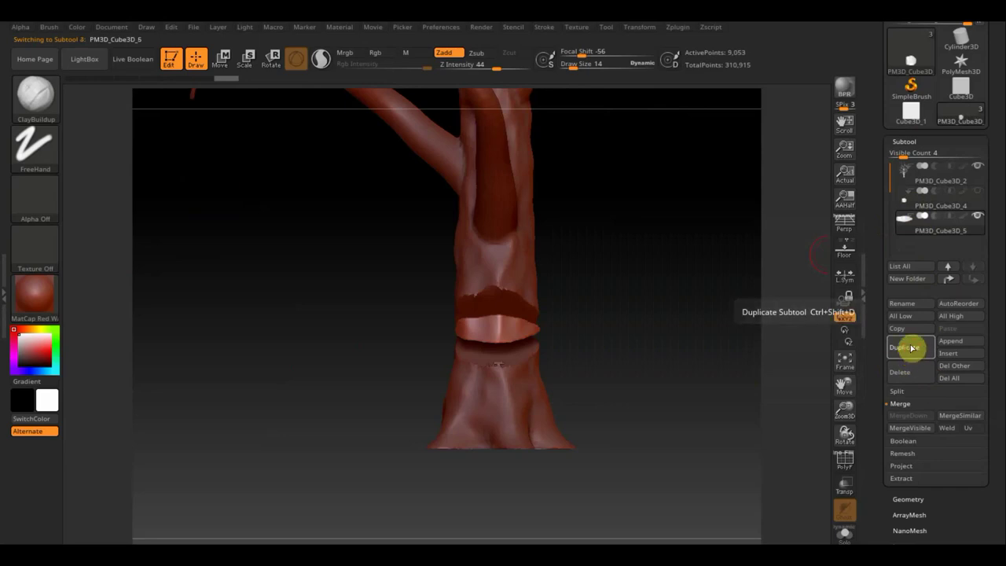
{"action": "left_click", "coordinate": [911, 206]}
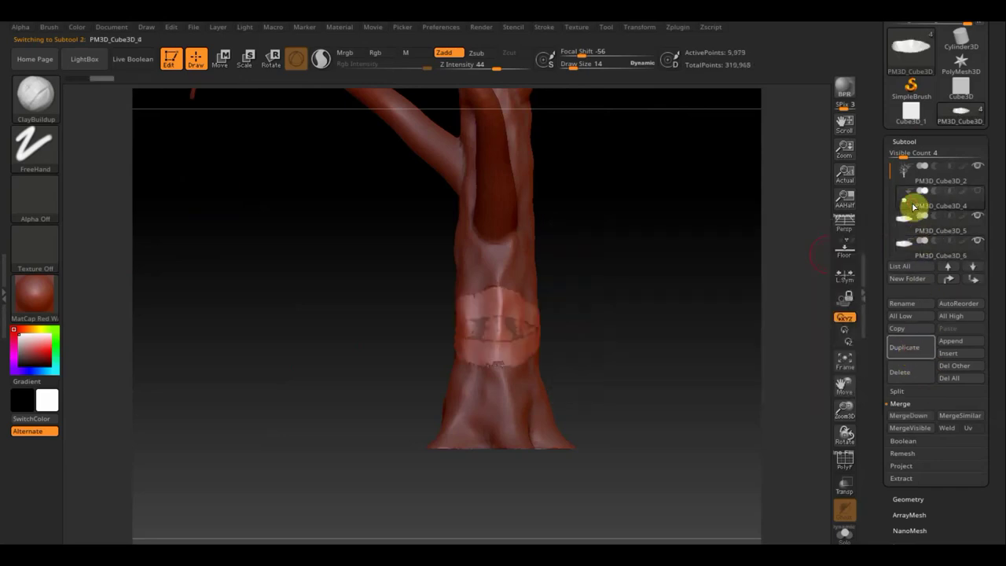
{"action": "left_click", "coordinate": [912, 350]}
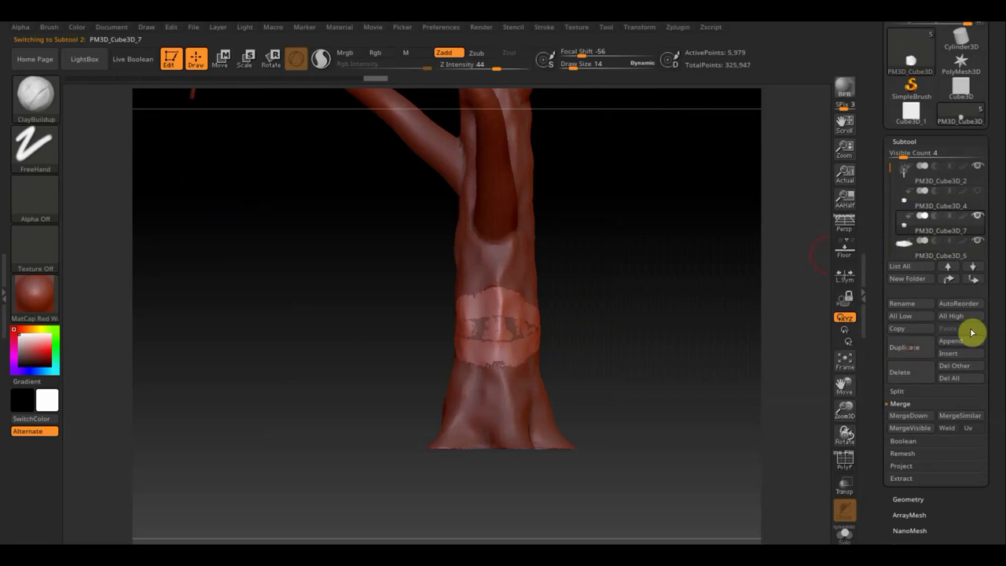
{"action": "left_click", "coordinate": [975, 281]}
{"action": "mouse_move", "coordinate": [931, 250]}
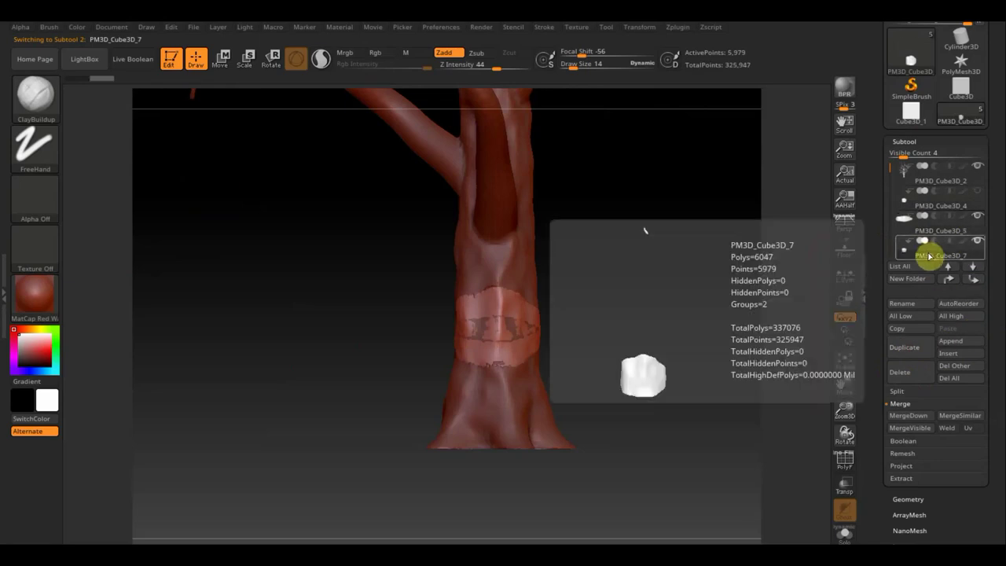
{"action": "left_click_drag", "start_coordinate": [648, 299], "coordinate": [656, 302]}
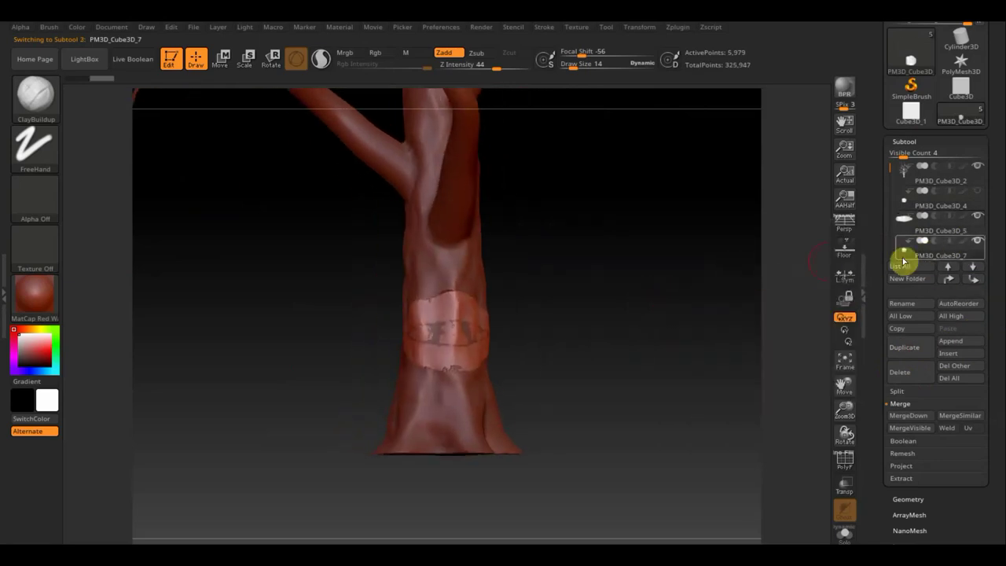
{"action": "left_click", "coordinate": [920, 245]}
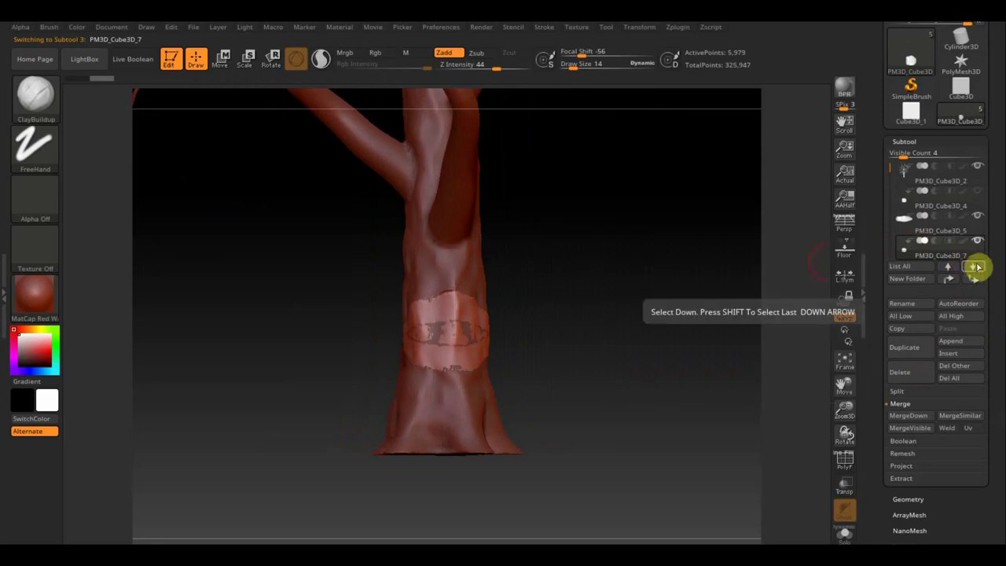
{"action": "left_click", "coordinate": [975, 270]}
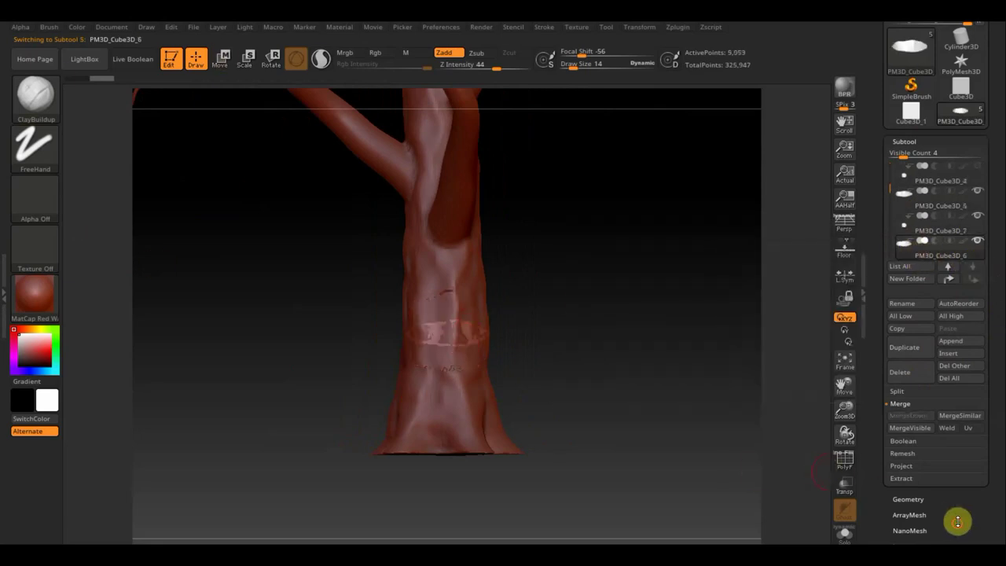
{"action": "mouse_move", "coordinate": [957, 521]}
{"action": "left_mouse_down"}
{"action": "mouse_move", "coordinate": [946, 426]}
{"action": "mouse_move", "coordinate": [928, 394]}
{"action": "left_mouse_up"}
- Raise Deformation Inflate on wedge copy PM3D_Cube3D_7, then select the ring copy subtool
{"action": "left_click", "coordinate": [916, 372]}
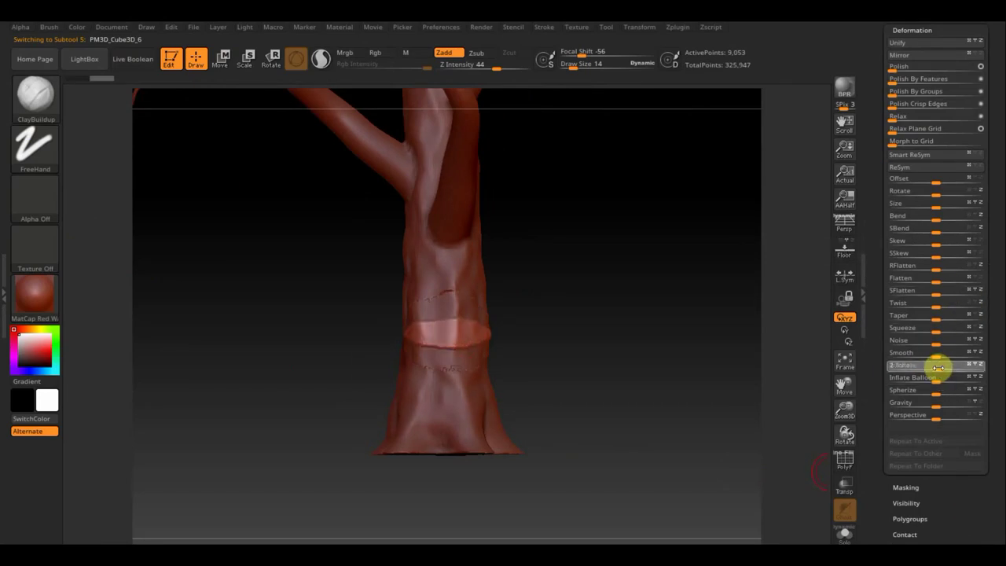
{"action": "mouse_move", "coordinate": [644, 341]}
{"action": "left_mouse_down"}
{"action": "mouse_move", "coordinate": [681, 344]}
{"action": "mouse_move", "coordinate": [651, 344]}
{"action": "left_mouse_up"}
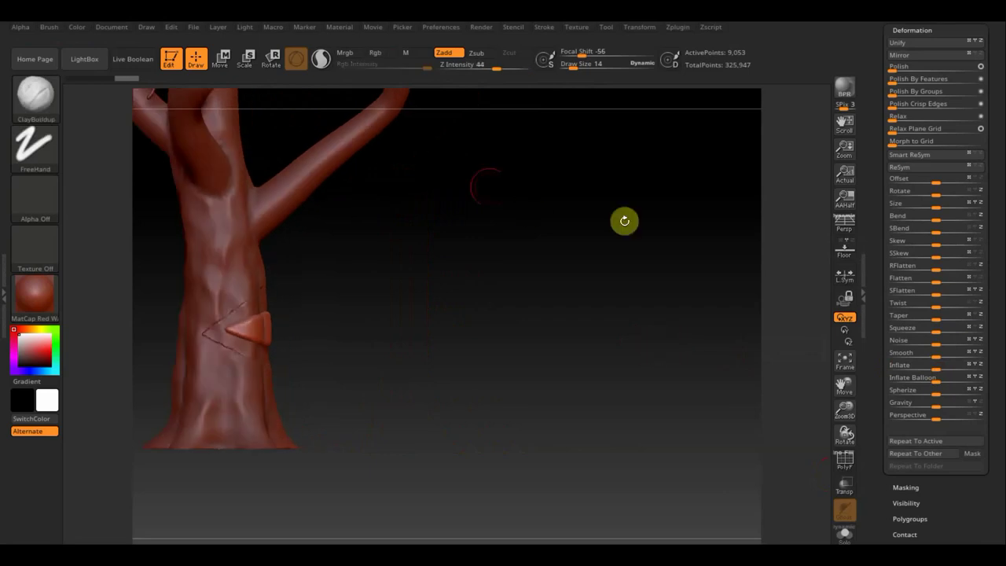
{"action": "scroll", "coordinate": [992, 65], "scroll_direction": "up", "scroll_amount": 3}
{"action": "scroll", "coordinate": [988, 126], "scroll_direction": "up", "scroll_amount": 3}
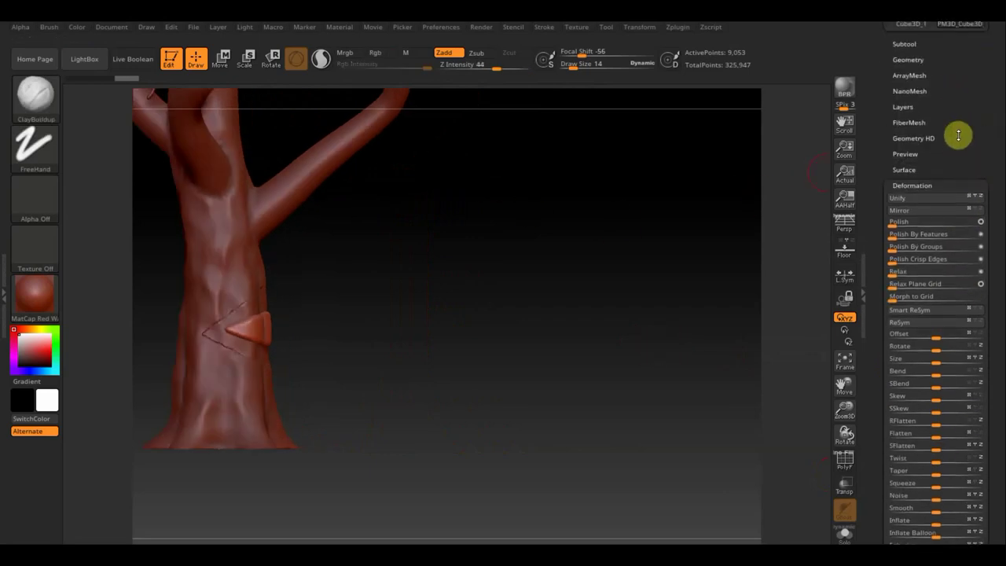
{"action": "scroll", "coordinate": [959, 134], "scroll_direction": "up", "scroll_amount": 1}
{"action": "left_click", "coordinate": [912, 101]}
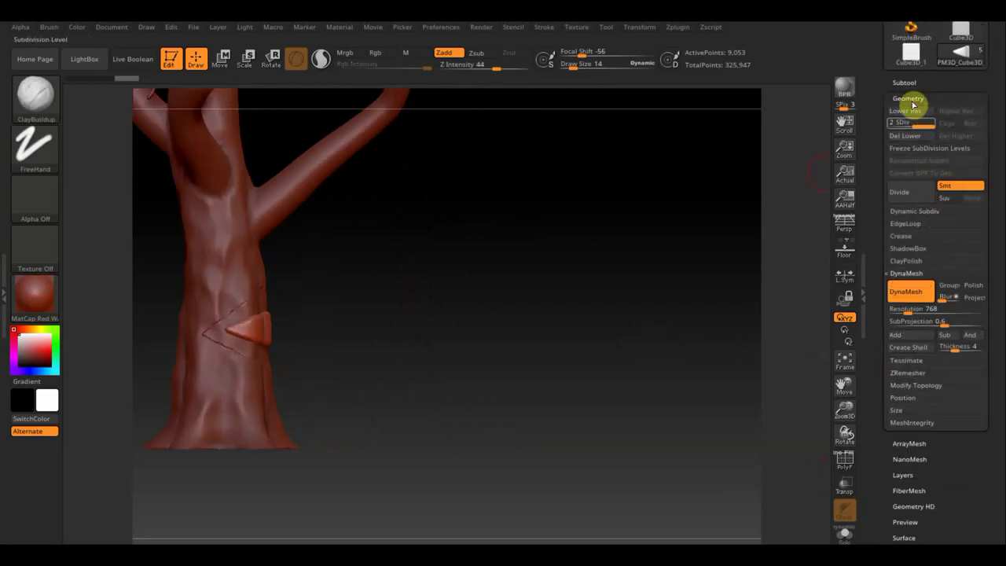
{"action": "left_click", "coordinate": [904, 84]}
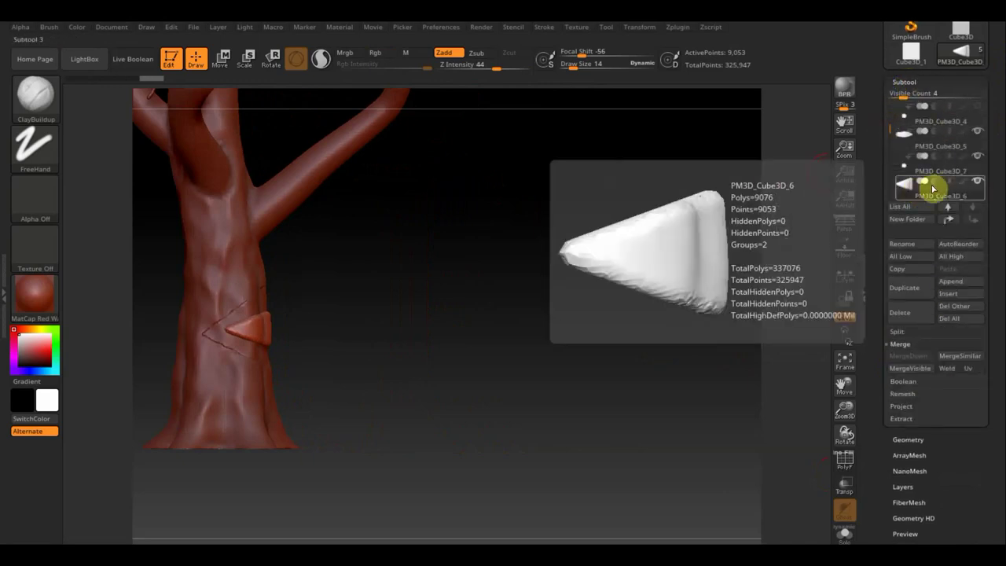
{"action": "left_click", "coordinate": [910, 172]}
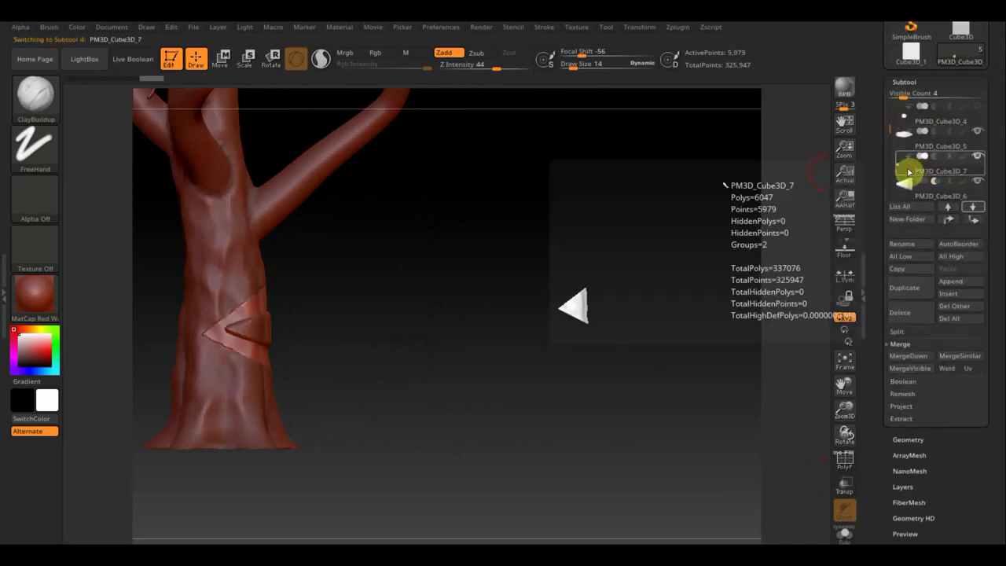
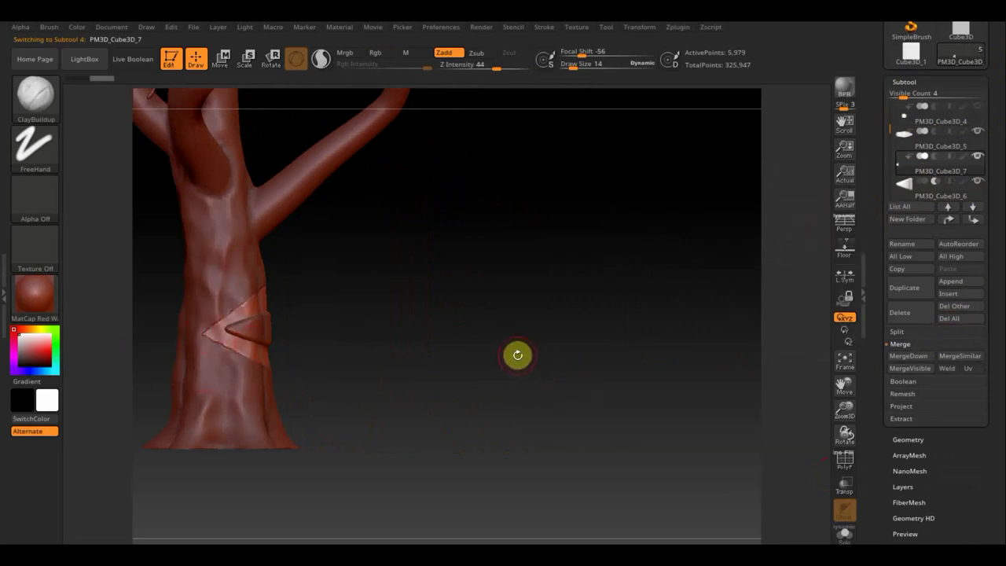
- Merge the PM3D_Cube3D_6 wedge down into PM3D_Cube3D_7, confirming the irreversible merge
{"action": "key", "text": "shift"}
{"action": "key", "text": "shift"}
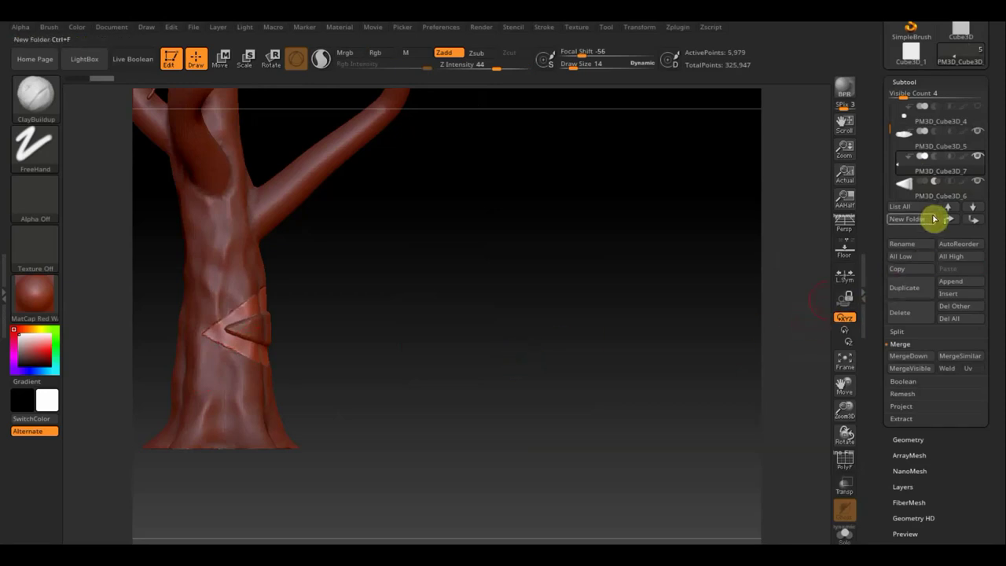
{"action": "left_click", "coordinate": [944, 193]}
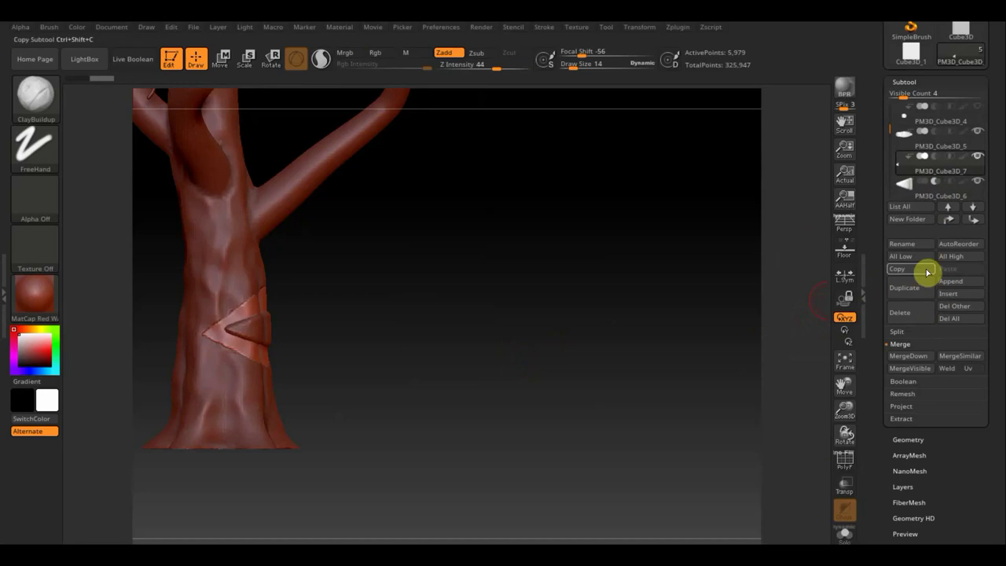
{"action": "left_click", "coordinate": [919, 357]}
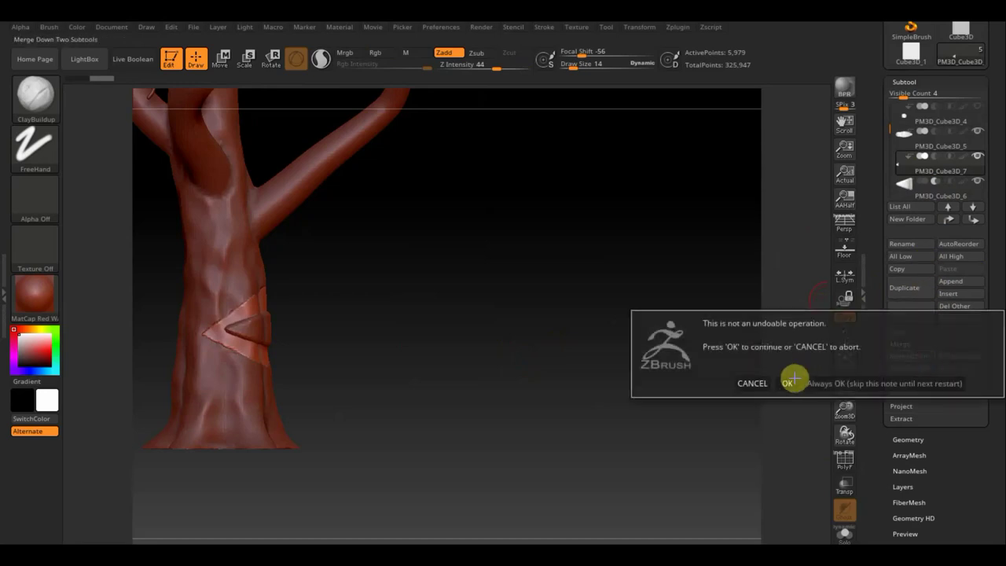
{"action": "left_click", "coordinate": [789, 379]}
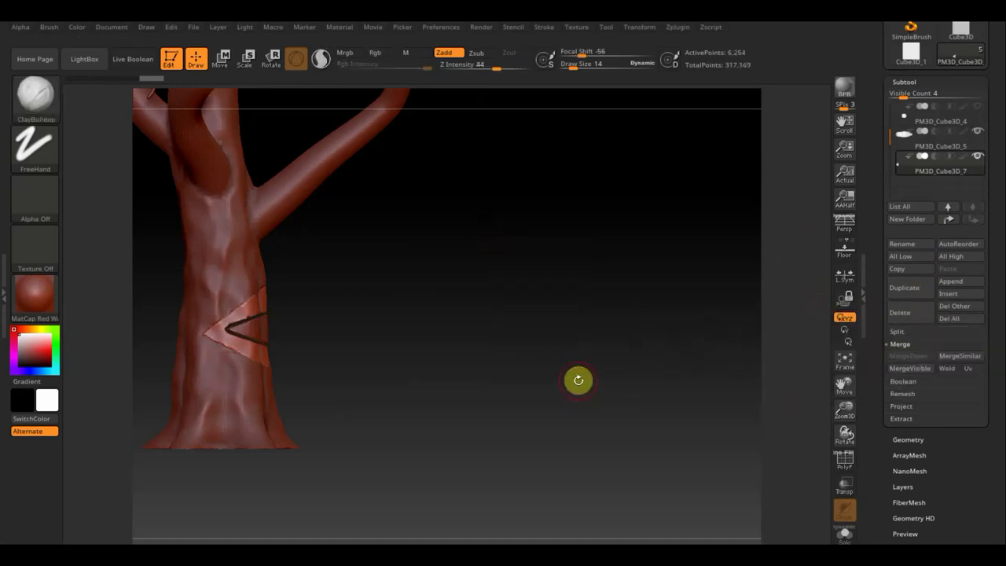
- Zoom in on the carved ring groove around the trunk and activate PM3D_Cube3D_5
{"action": "left_click_drag", "start_coordinate": [577, 380], "coordinate": [575, 375], "text": "shift"}
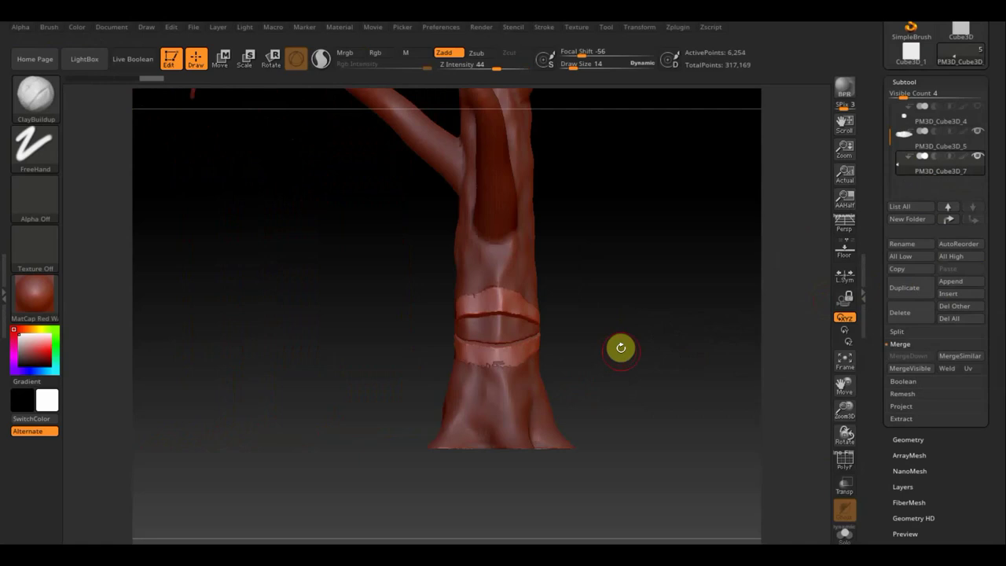
{"action": "mouse_move", "coordinate": [620, 349]}
{"action": "left_mouse_down", "text": "alt"}
{"action": "mouse_move", "coordinate": [638, 407]}
{"action": "mouse_move", "coordinate": [734, 299]}
{"action": "left_mouse_up", "text": "alt"}
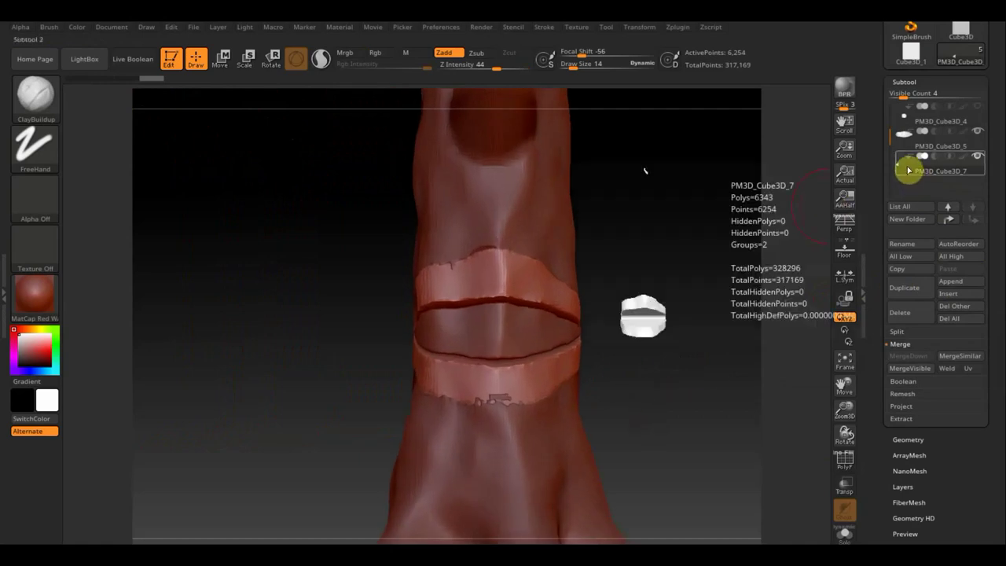
{"action": "left_click", "coordinate": [915, 144]}
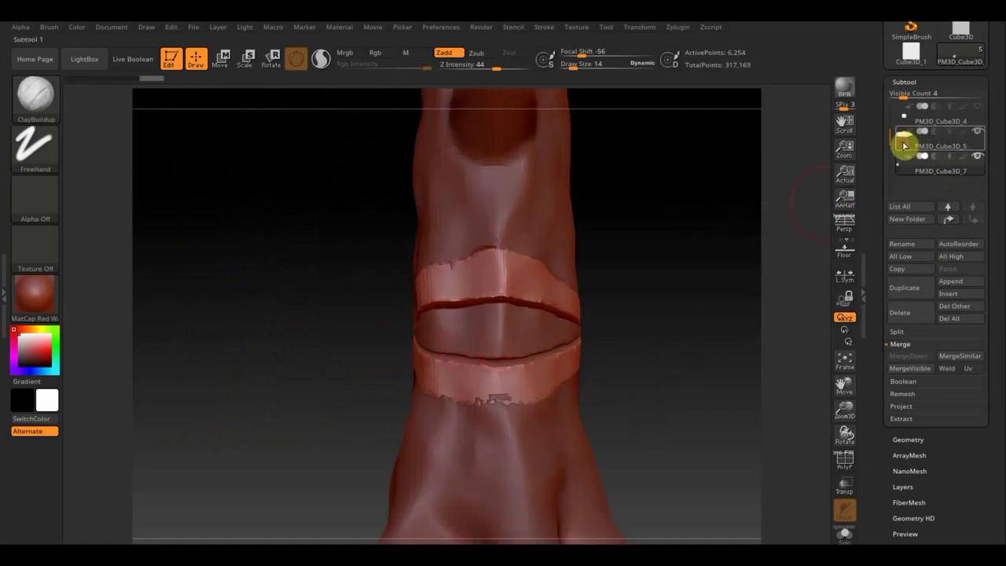
{"action": "left_click", "coordinate": [904, 146]}
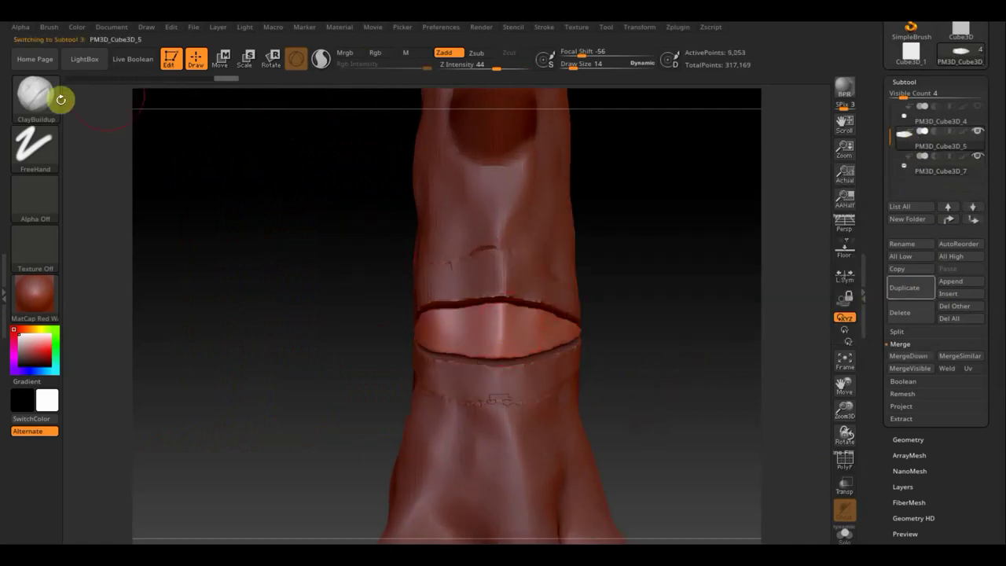
- Scale PM3D_Cube3D_5 wider along X and flatter vertically so it forms a V-shaped trunk notch
{"action": "left_click", "coordinate": [223, 57]}
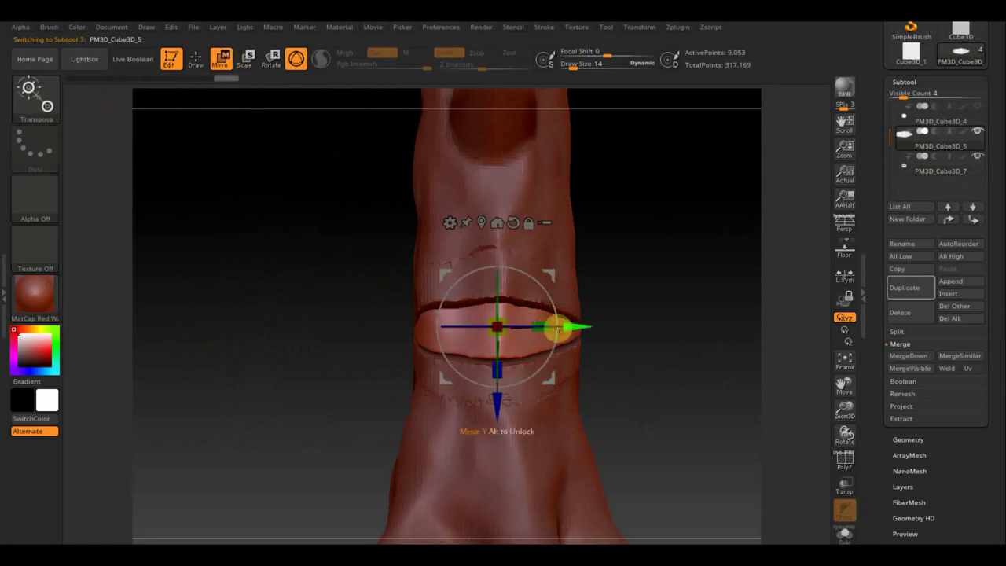
{"action": "left_click_drag", "start_coordinate": [540, 324], "coordinate": [546, 325]}
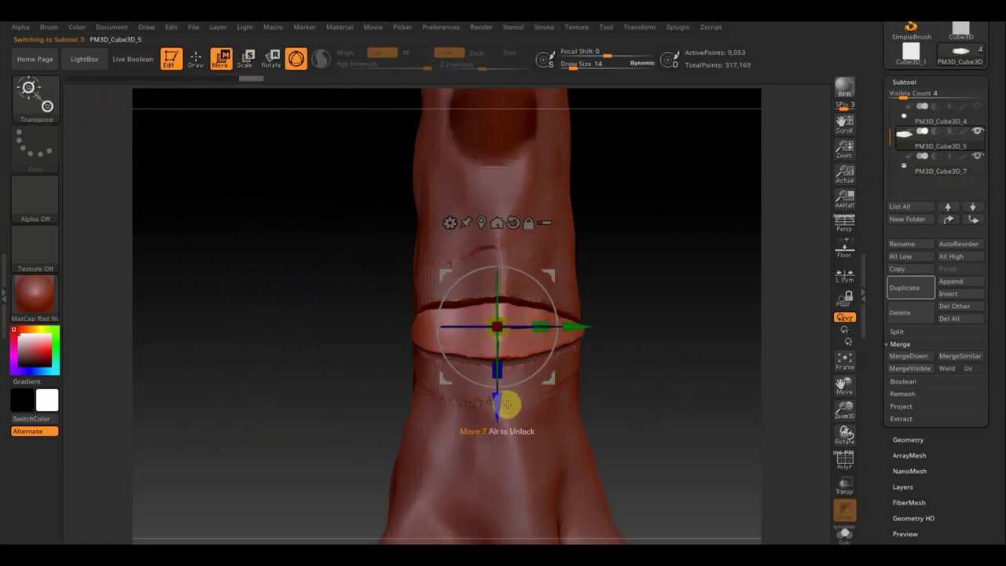
{"action": "left_click_drag", "start_coordinate": [503, 366], "coordinate": [503, 381]}
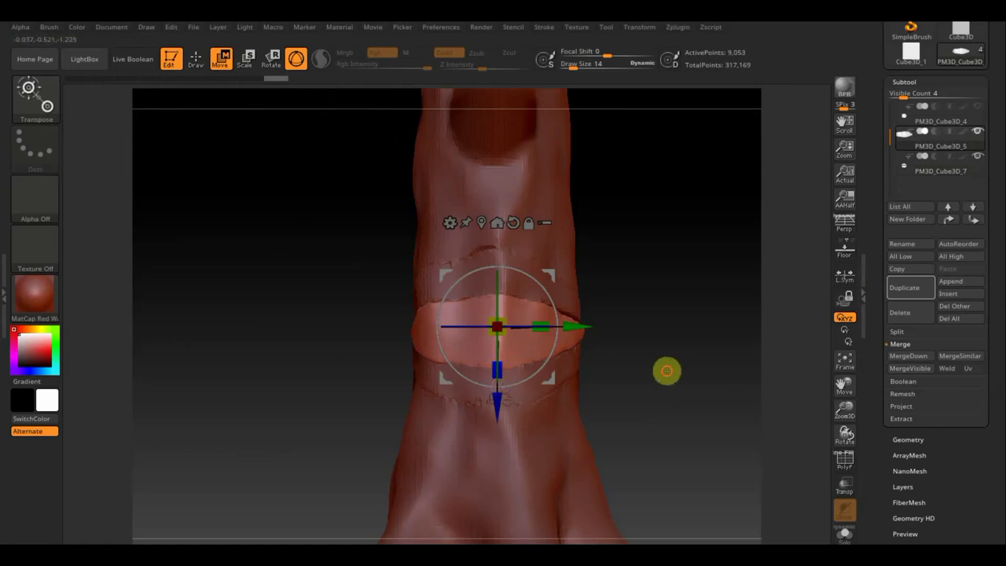
{"action": "mouse_move", "coordinate": [666, 371]}
{"action": "left_mouse_down"}
{"action": "mouse_move", "coordinate": [645, 370]}
{"action": "mouse_move", "coordinate": [692, 362]}
{"action": "mouse_move", "coordinate": [676, 393]}
{"action": "mouse_move", "coordinate": [699, 366]}
{"action": "mouse_move", "coordinate": [704, 376]}
{"action": "left_mouse_up"}
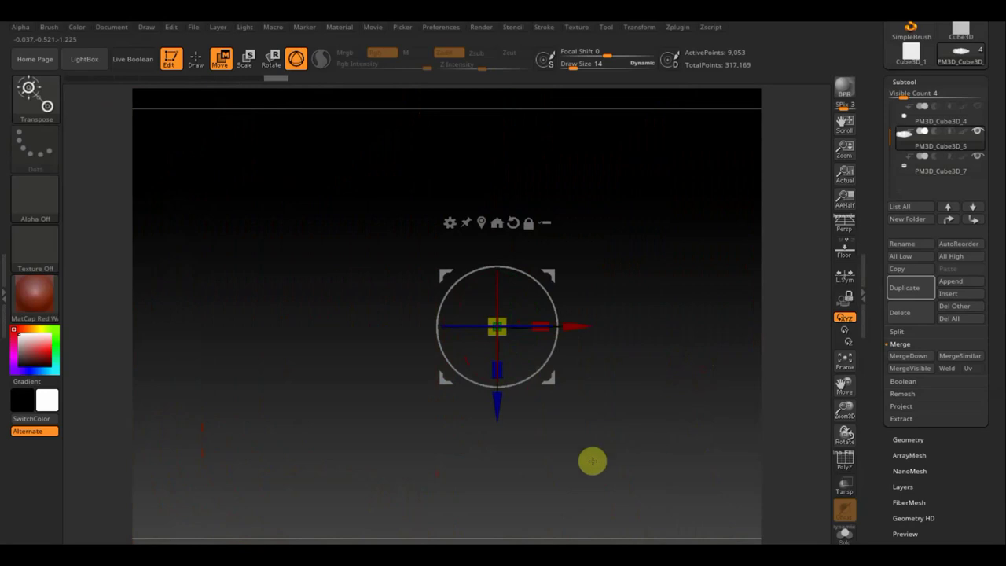
{"action": "mouse_move", "coordinate": [592, 461]}
{"action": "left_mouse_down"}
{"action": "mouse_move", "coordinate": [757, 322]}
{"action": "mouse_move", "coordinate": [658, 372]}
{"action": "left_mouse_up"}
{"action": "left_click_drag", "start_coordinate": [548, 402], "coordinate": [595, 448]}
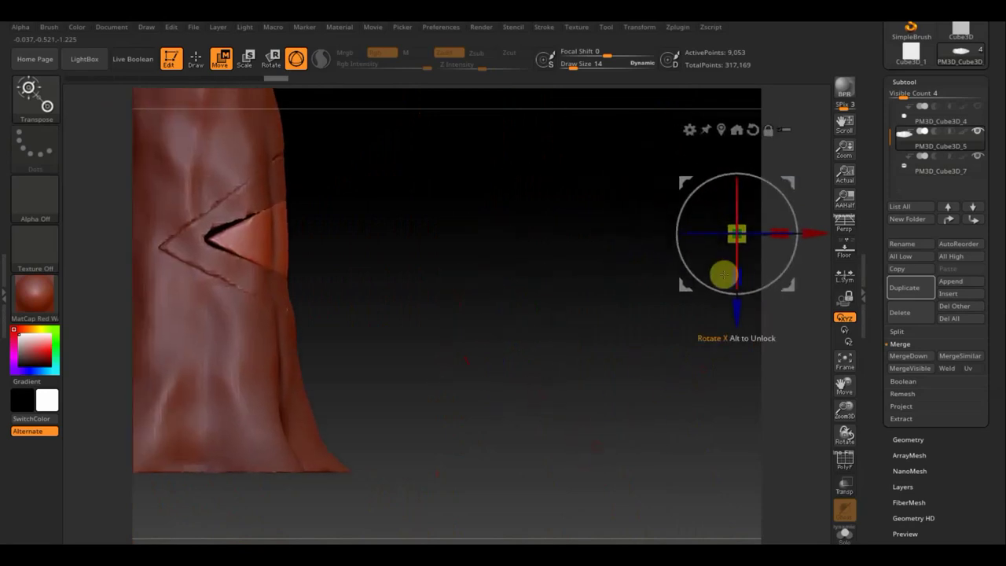
{"action": "left_click_drag", "start_coordinate": [781, 230], "coordinate": [821, 232]}
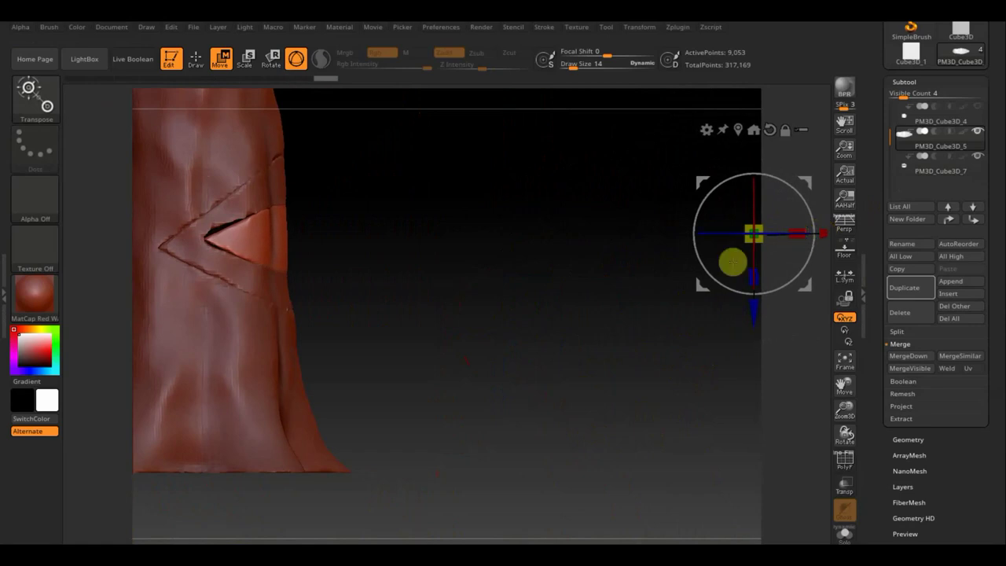
{"action": "mouse_move", "coordinate": [472, 316]}
{"action": "left_mouse_down"}
{"action": "mouse_move", "coordinate": [517, 315]}
{"action": "mouse_move", "coordinate": [470, 320]}
{"action": "mouse_move", "coordinate": [516, 329]}
{"action": "left_mouse_up"}
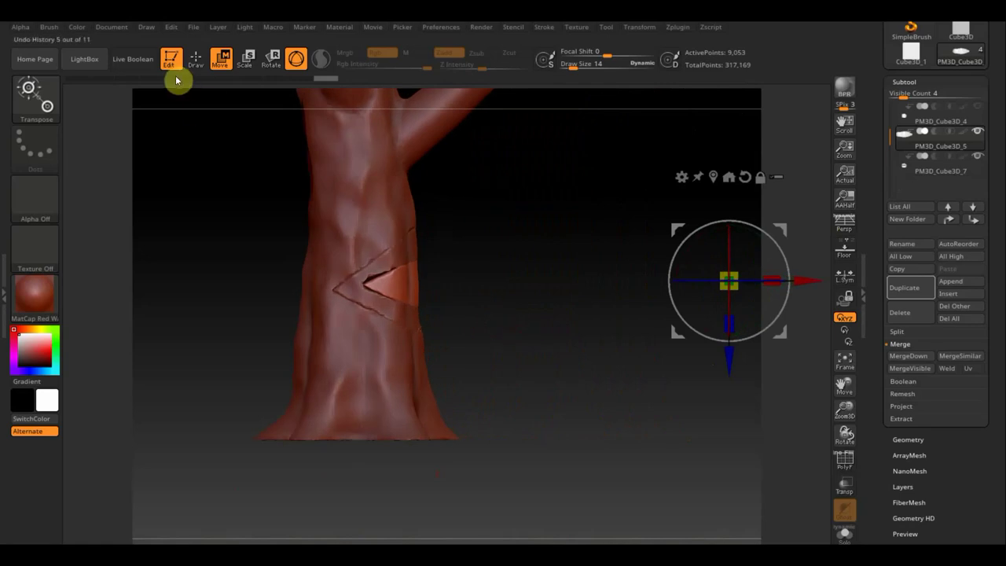
{"action": "left_click", "coordinate": [196, 59]}
{"action": "left_click_drag", "start_coordinate": [379, 279], "coordinate": [429, 275]}
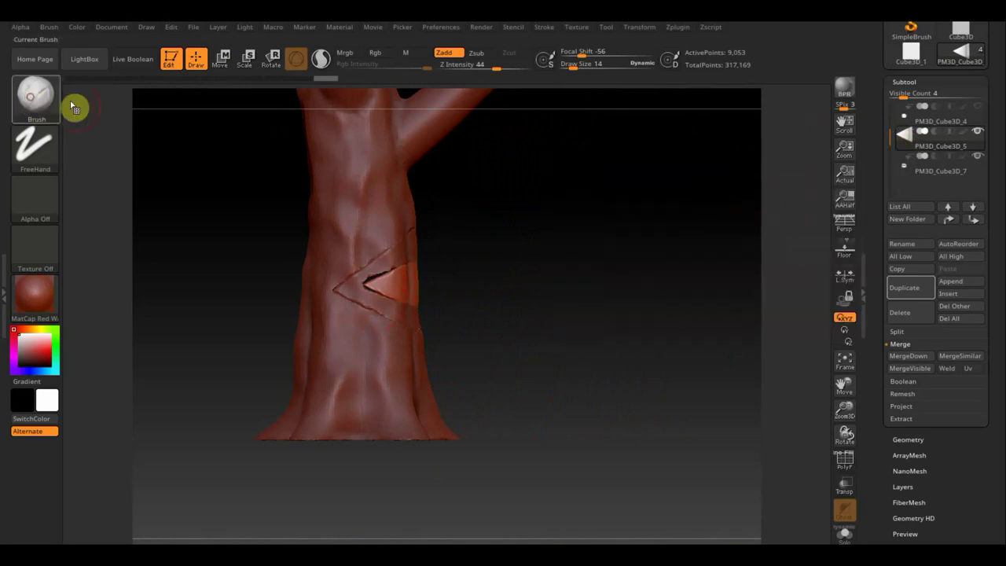
- Choose the Move Topological brush at draw size 33, then activate the PM3D_Cube3D_4 band
{"action": "left_click", "coordinate": [70, 106]}
{"action": "left_click", "coordinate": [560, 291]}
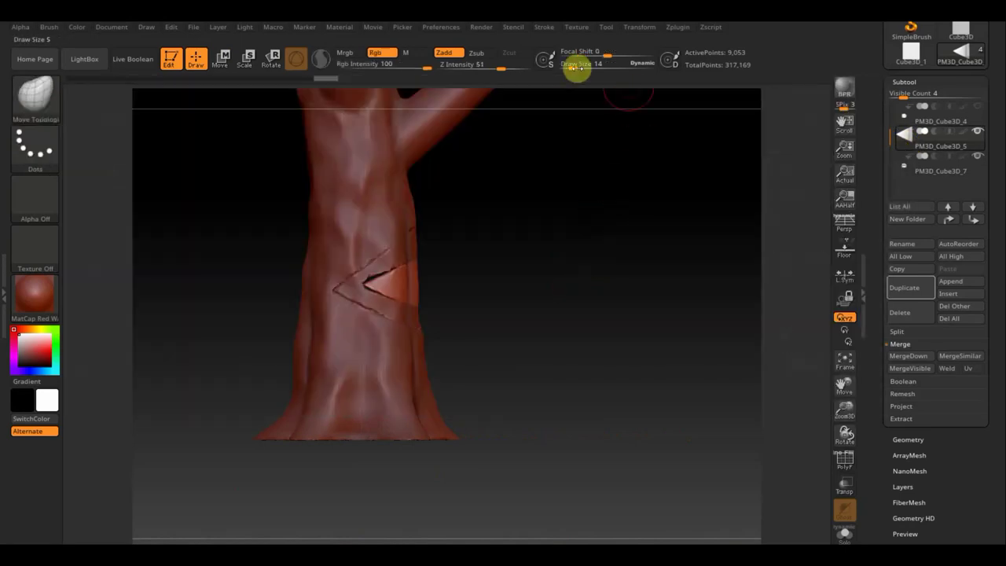
{"action": "left_click_drag", "start_coordinate": [576, 69], "coordinate": [579, 70]}
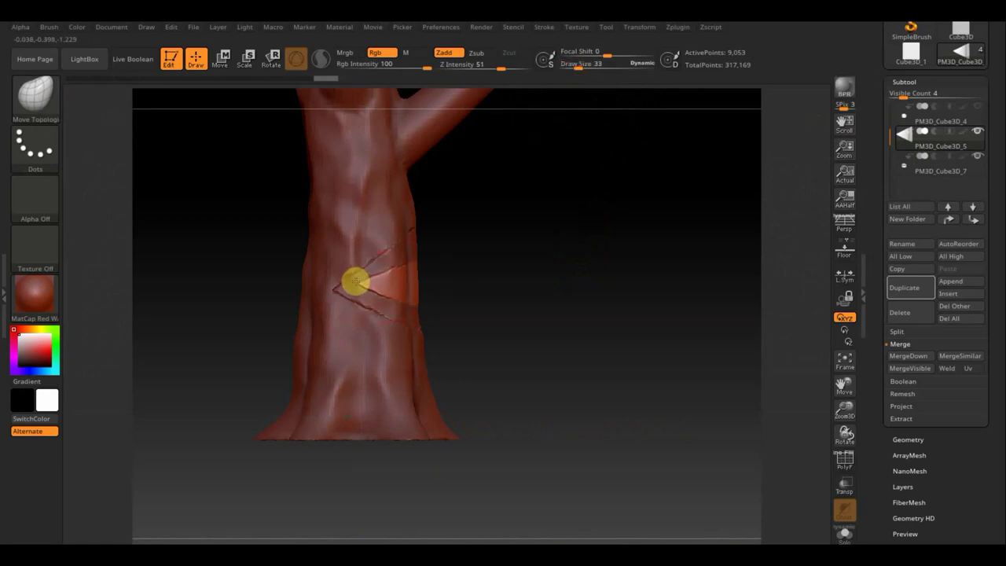
{"action": "left_click_drag", "start_coordinate": [496, 291], "coordinate": [522, 299]}
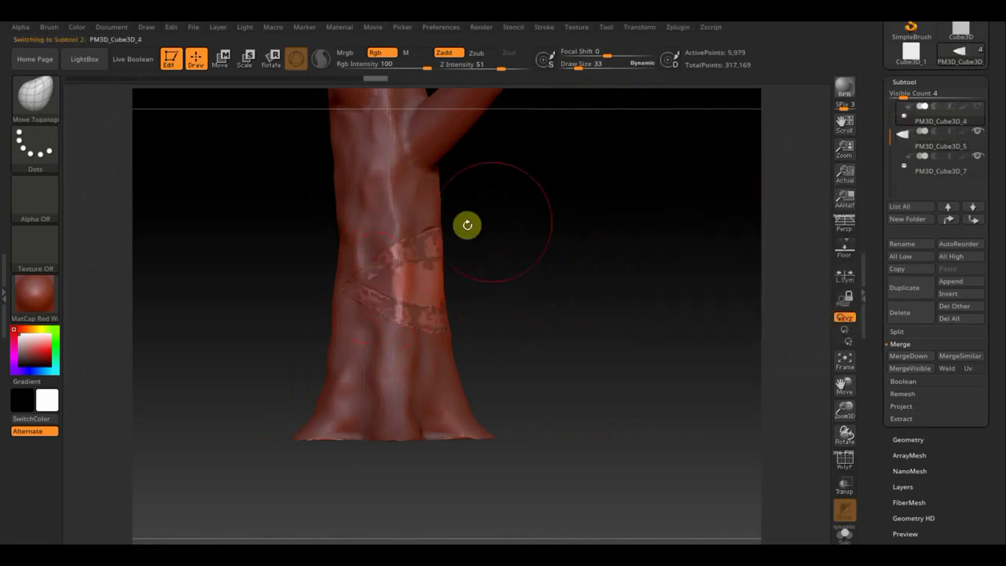
{"action": "left_click", "coordinate": [906, 149]}
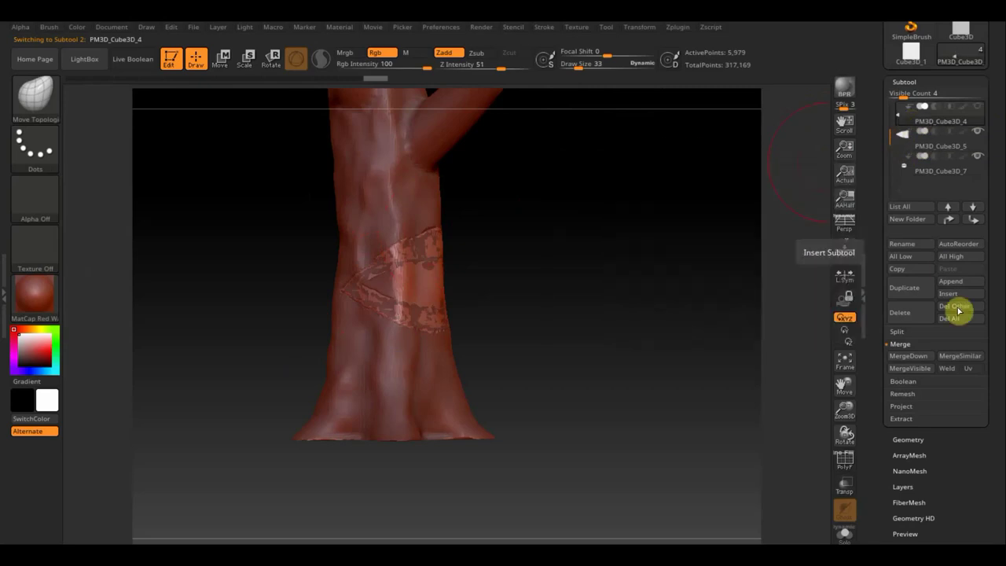
- Delete the PM3D_Cube3D_4 band subtool and make PM3D_Cube3D_7 active
{"action": "left_click", "coordinate": [901, 314]}
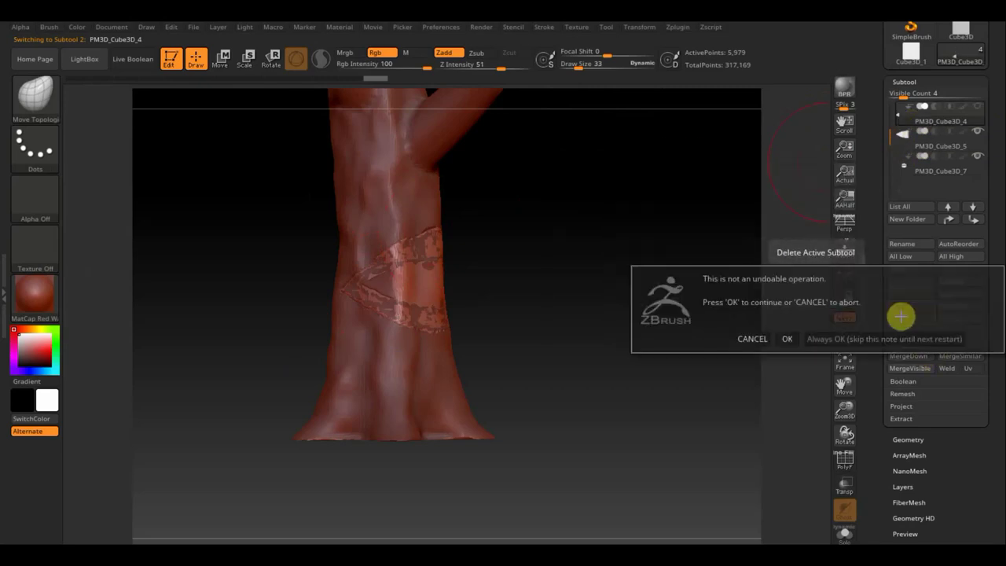
{"action": "left_click", "coordinate": [787, 339]}
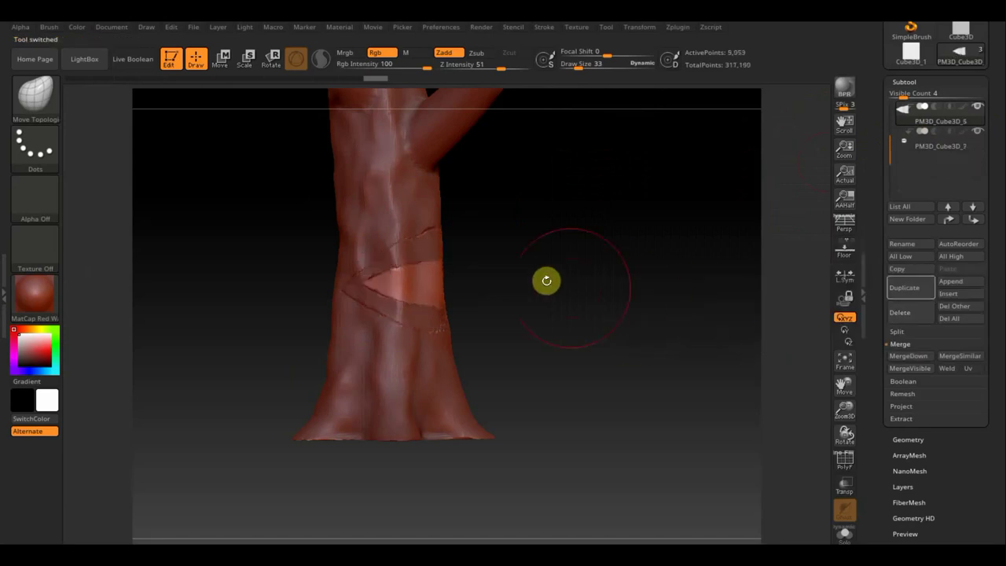
{"action": "left_click", "coordinate": [905, 148]}
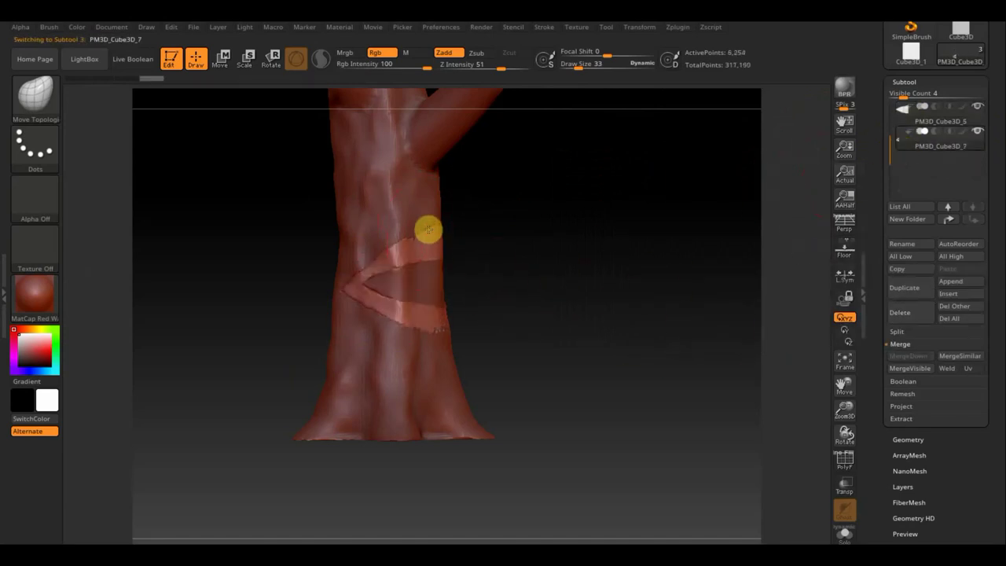
- Lower the draw size to 14 with the notch turned to face forward
{"action": "left_click_drag", "start_coordinate": [508, 279], "coordinate": [526, 278]}
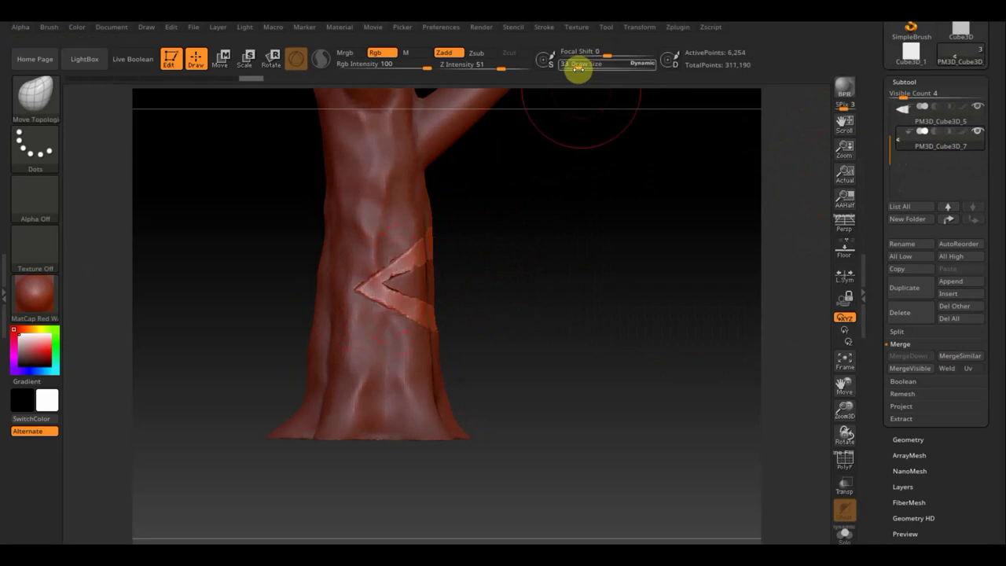
{"action": "left_click_drag", "start_coordinate": [579, 64], "coordinate": [574, 67]}
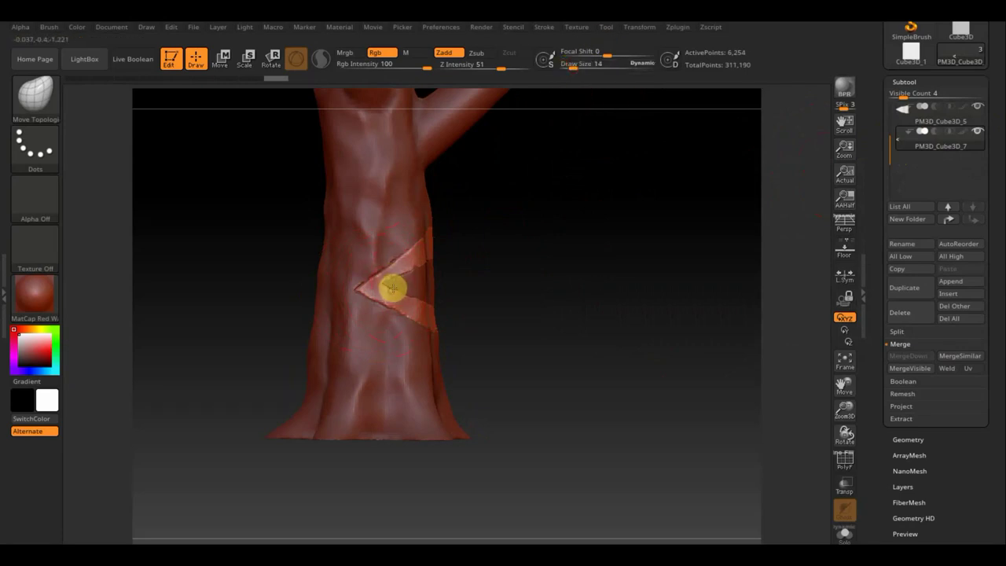
{"action": "mouse_move", "coordinate": [592, 301]}
{"action": "left_mouse_down"}
{"action": "mouse_move", "coordinate": [532, 310]}
{"action": "mouse_move", "coordinate": [614, 303]}
{"action": "mouse_move", "coordinate": [656, 321]}
{"action": "left_mouse_up"}
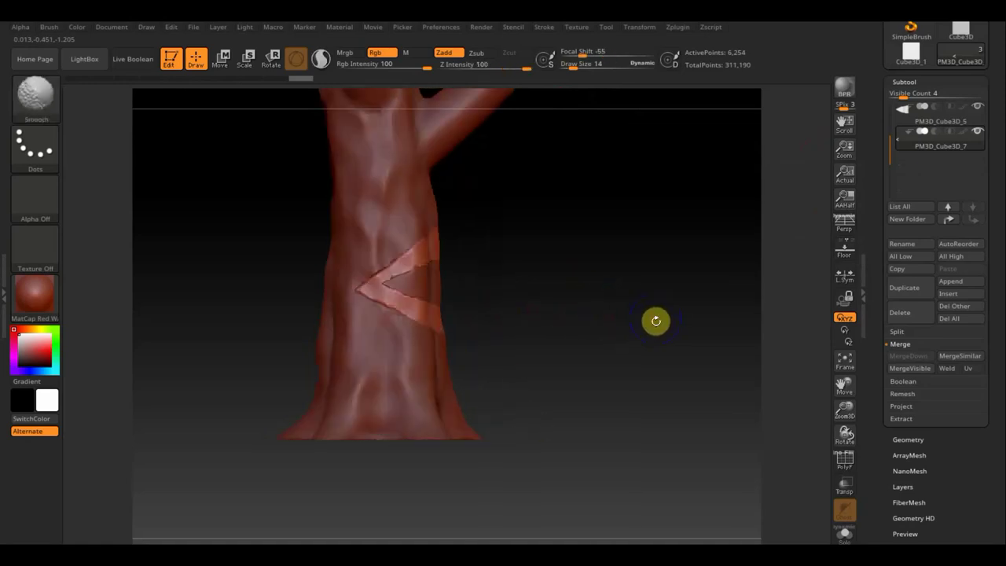
- Duplicate the PM3D_Cube3D_7 wedge into a new subtool
{"action": "left_click", "coordinate": [905, 124]}
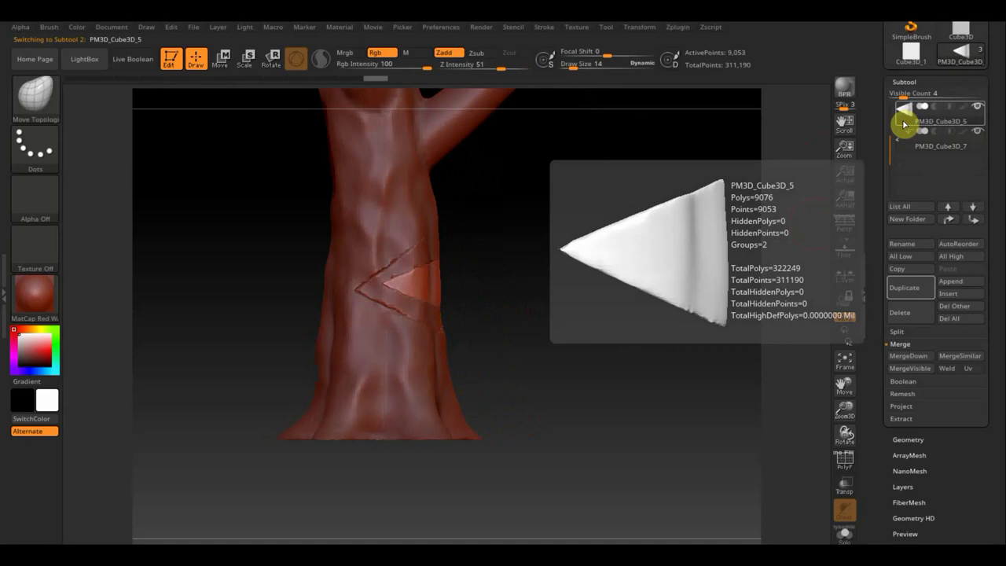
{"action": "left_click", "coordinate": [905, 147]}
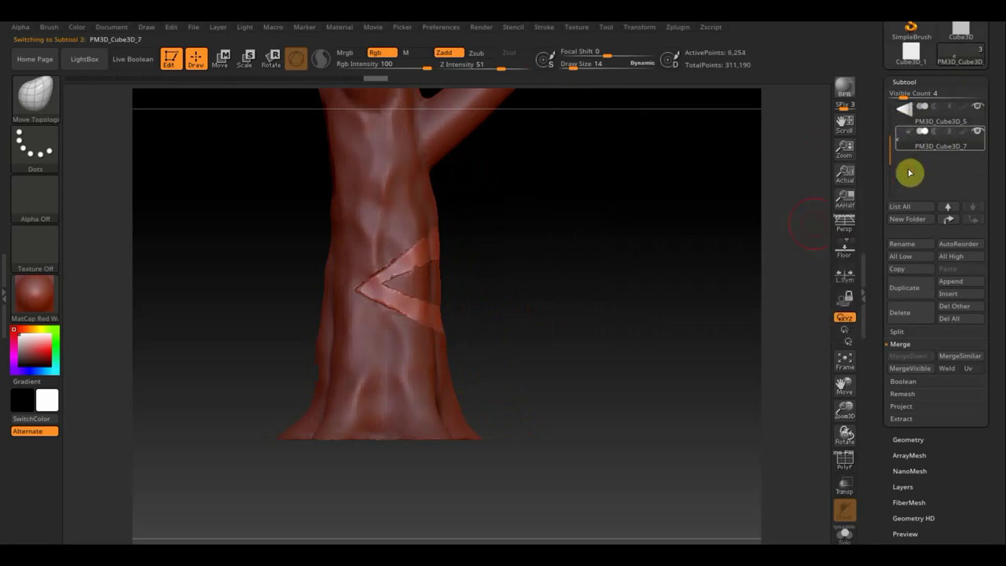
{"action": "left_click", "coordinate": [906, 290]}
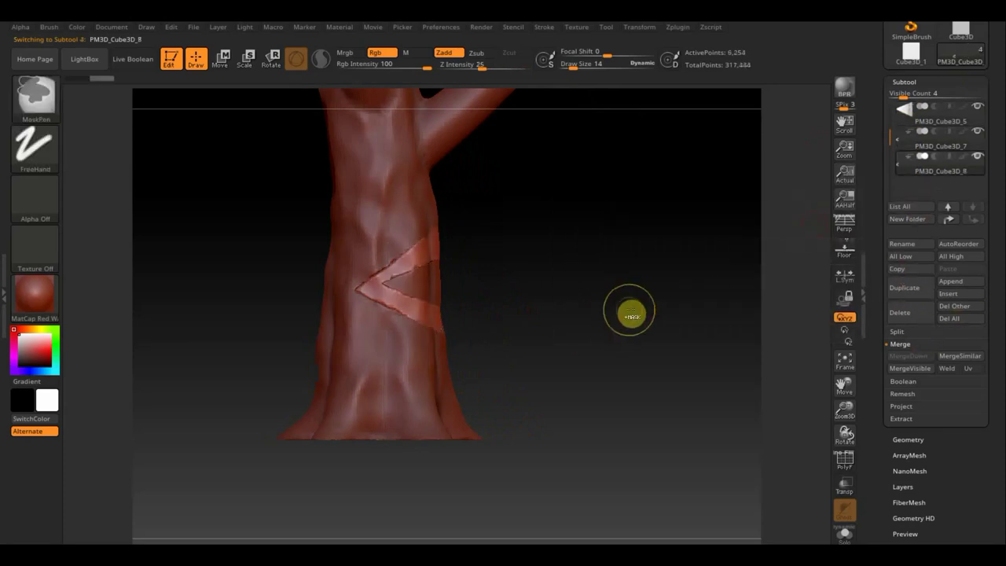
- TrimCurve the wedge copy and PM3D_Cube3D_7 along a horizontal line through the notch tip
{"action": "key", "text": "ctrl+shift"}
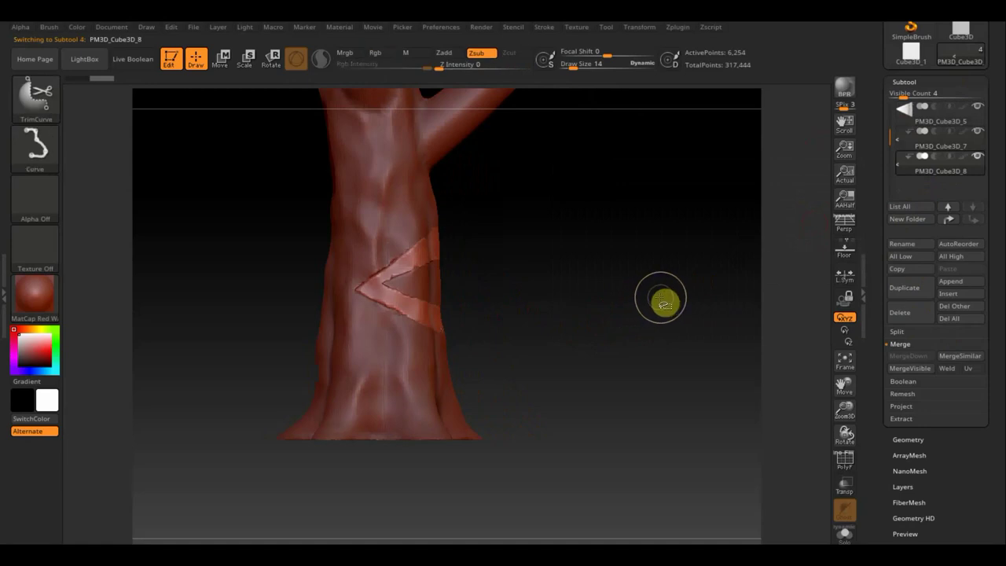
{"action": "left_click_drag", "start_coordinate": [660, 298], "coordinate": [295, 273], "text": "ctrl+shift"}
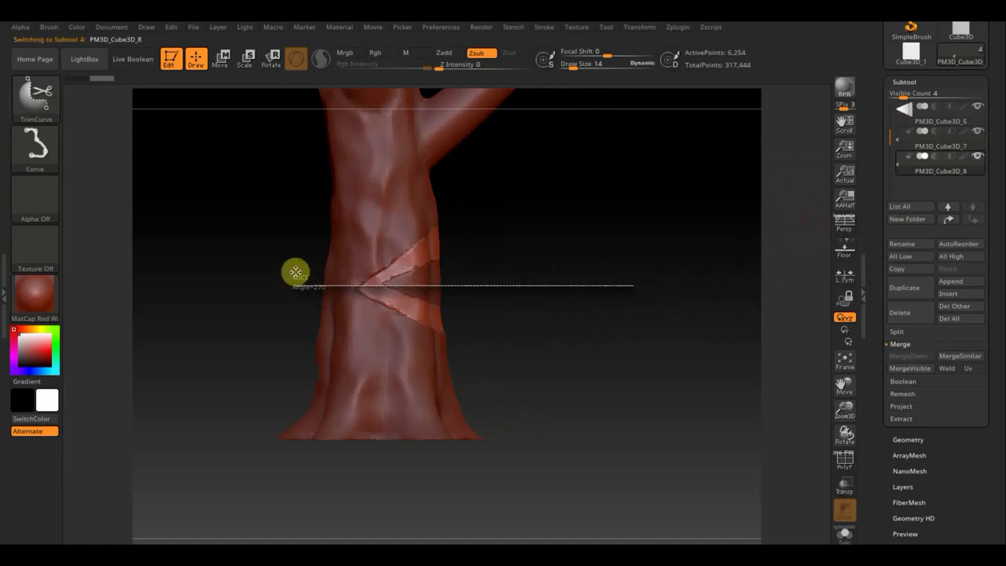
{"action": "left_click_drag", "start_coordinate": [295, 272], "coordinate": [297, 271], "text": "ctrl+shift"}
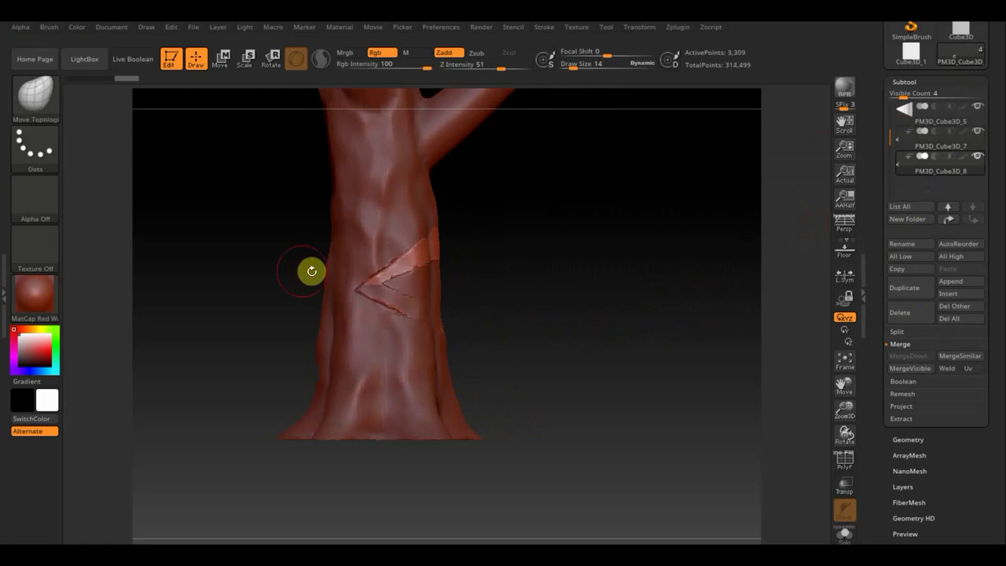
{"action": "left_click", "coordinate": [912, 146]}
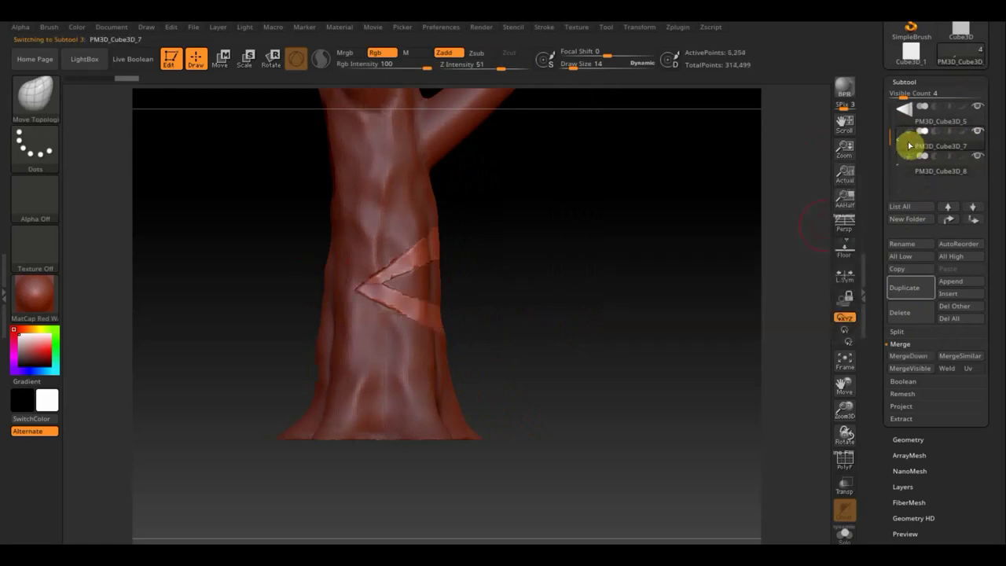
{"action": "left_click_drag", "start_coordinate": [256, 301], "coordinate": [516, 267], "text": "ctrl+shift"}
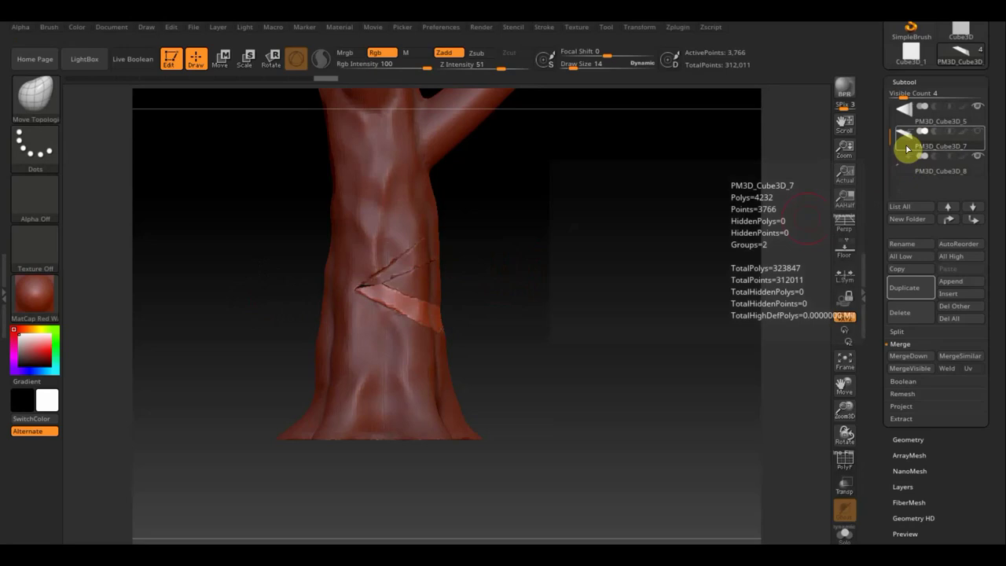
{"action": "mouse_move", "coordinate": [935, 168]}
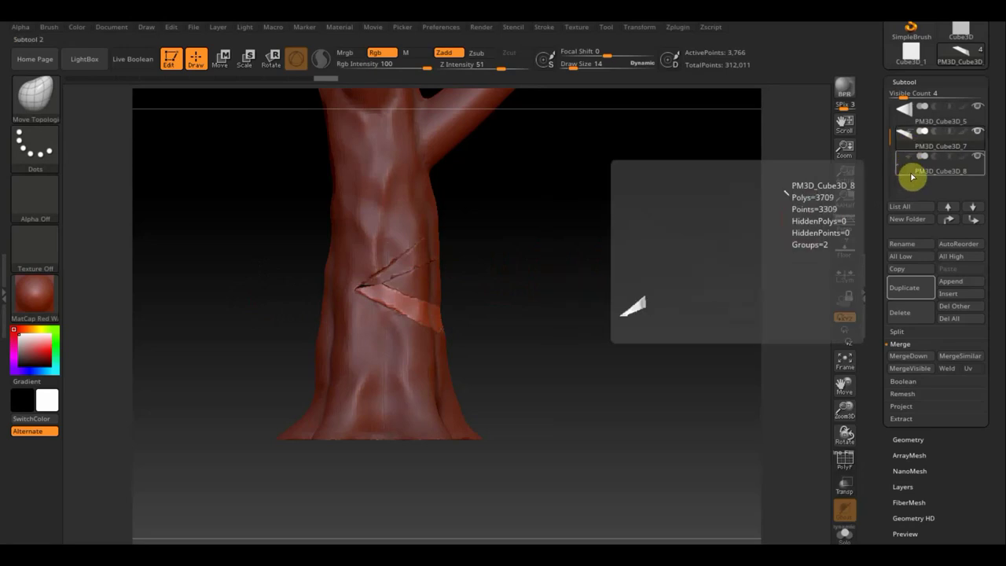
- Select the full PM3D_Cube3D_5 wedge and duplicate it as PM3D_Cube3D_6
{"action": "left_click", "coordinate": [913, 177]}
{"action": "mouse_move", "coordinate": [919, 117]}
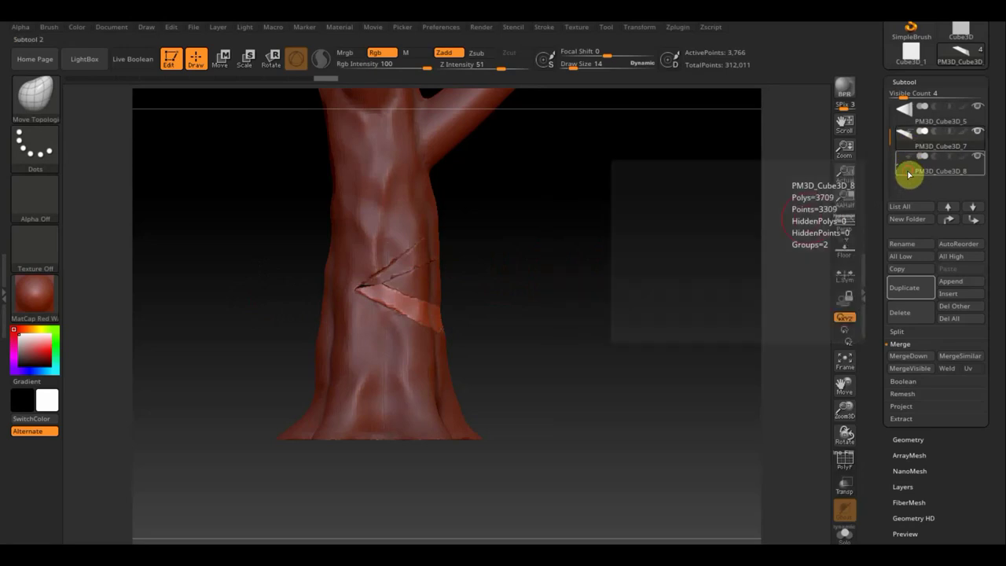
{"action": "left_click", "coordinate": [906, 122]}
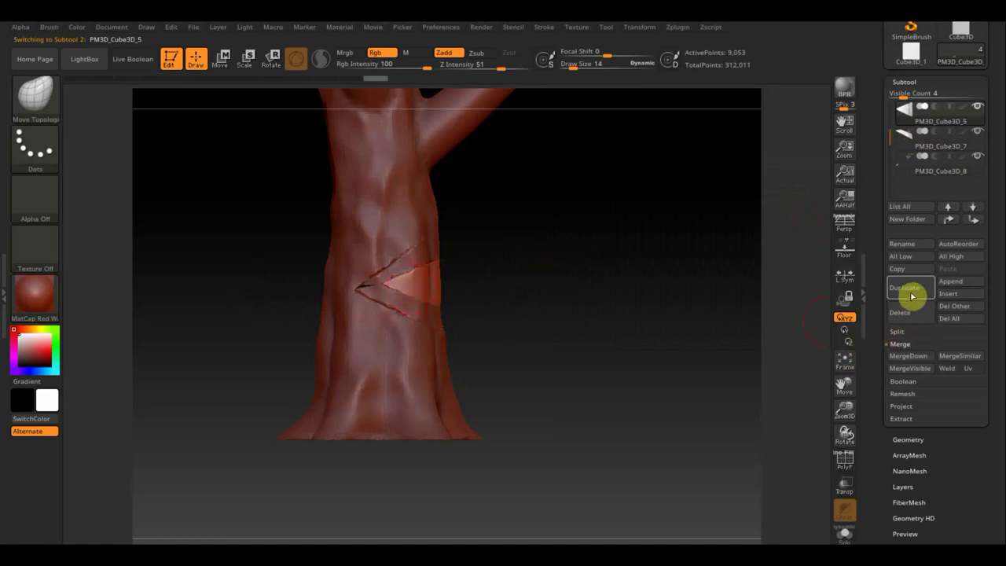
{"action": "left_click", "coordinate": [909, 288]}
{"action": "mouse_move", "coordinate": [935, 161]}
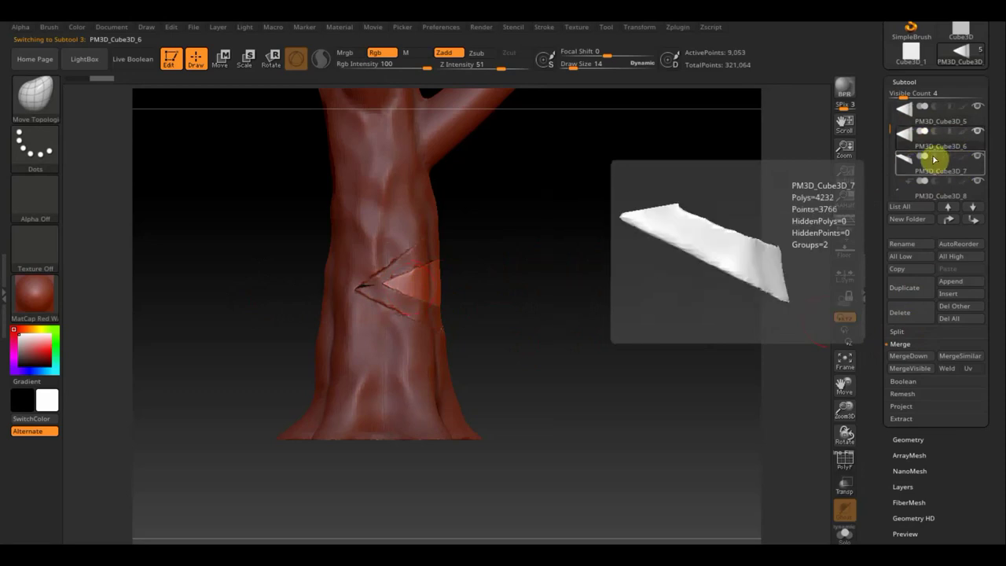
{"action": "left_click", "coordinate": [572, 299]}
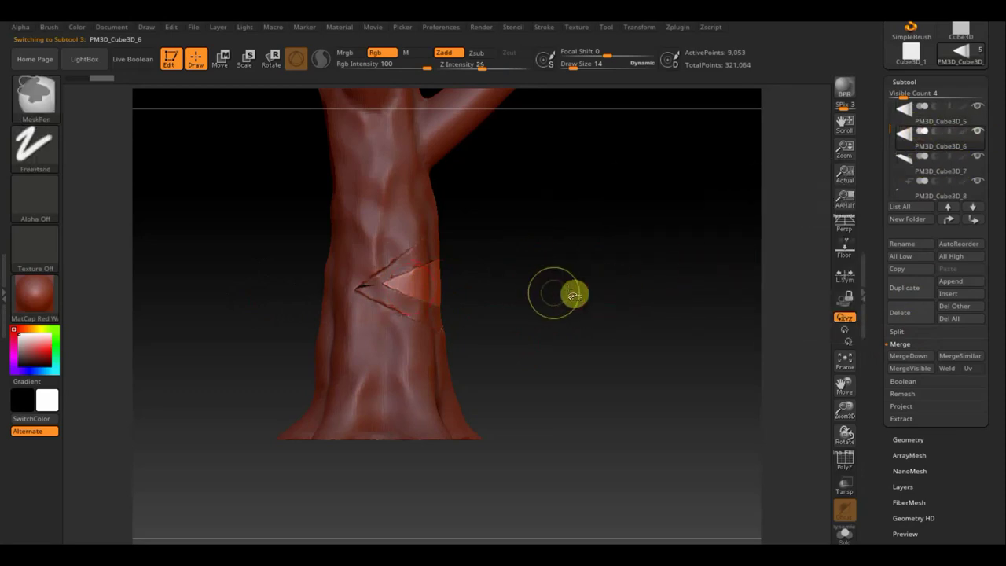
- Delete PM3D_Cube3D_5's subdivision levels, then TrimCurve it horizontally through the notch tip
{"action": "left_click_drag", "start_coordinate": [576, 286], "coordinate": [340, 287], "text": "ctrl+shift"}
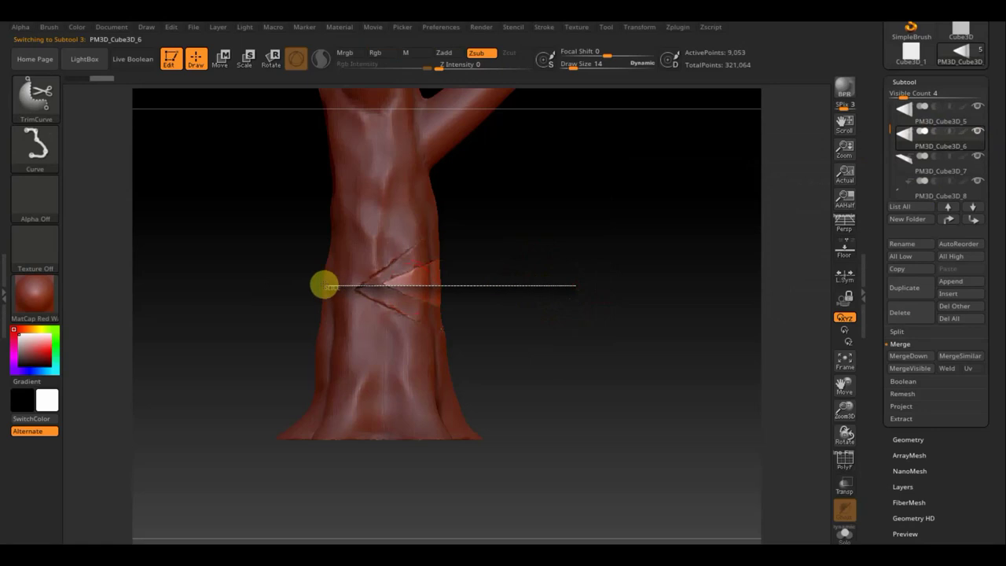
{"action": "left_click_drag", "start_coordinate": [324, 286], "coordinate": [326, 283], "text": "ctrl+shift"}
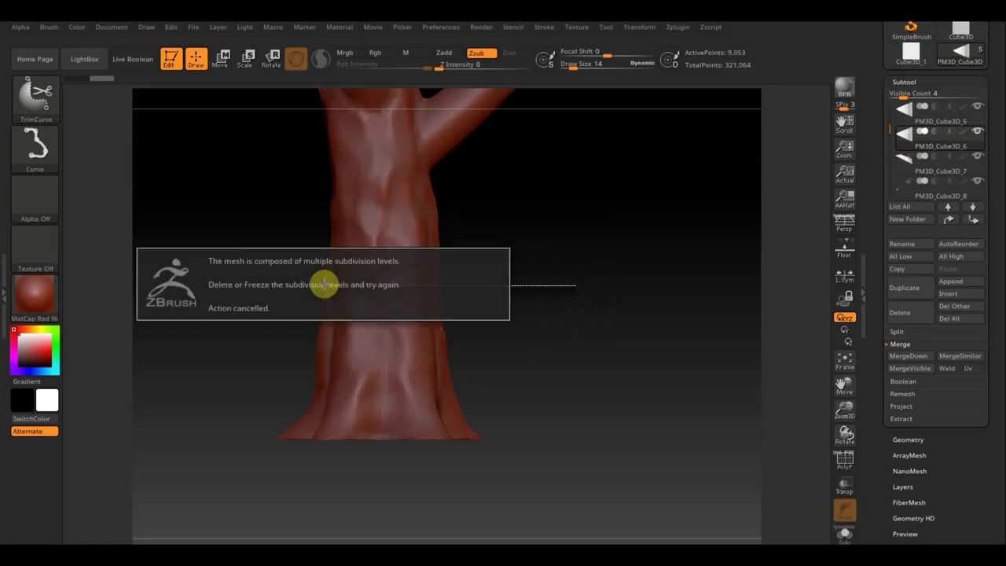
{"action": "left_click", "coordinate": [913, 435]}
{"action": "left_click", "coordinate": [908, 81]}
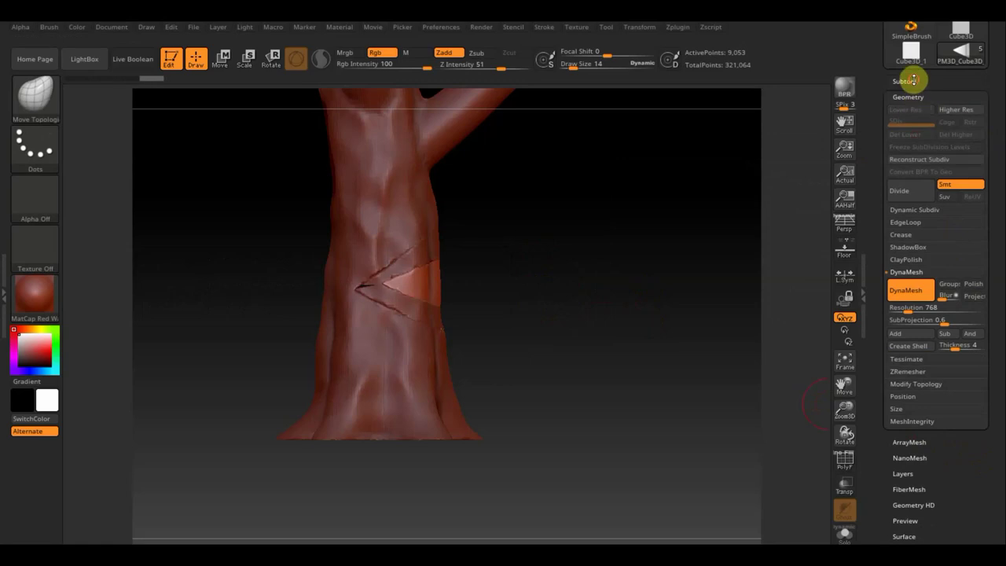
{"action": "left_click", "coordinate": [914, 79]}
{"action": "left_click", "coordinate": [904, 123]}
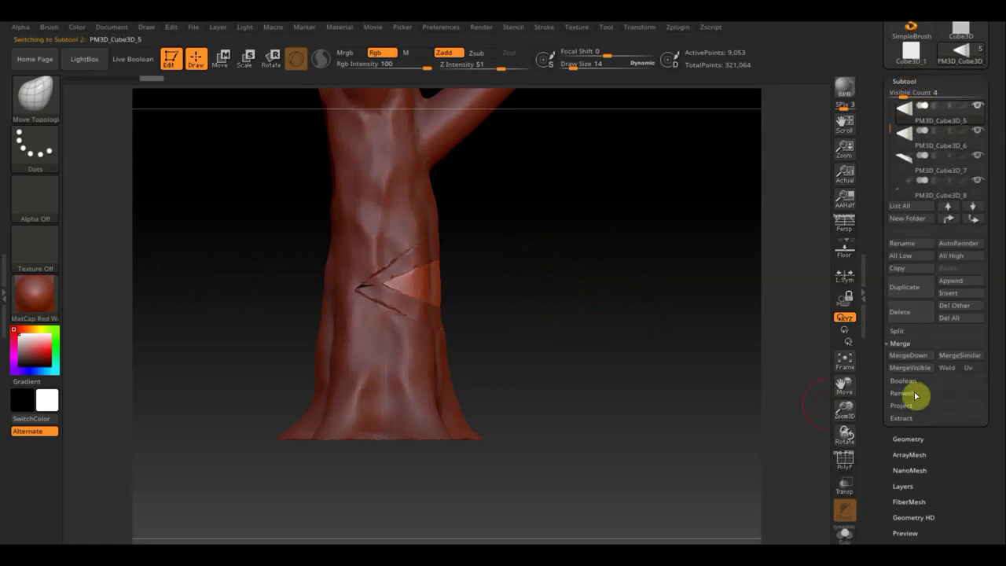
{"action": "left_click", "coordinate": [908, 434]}
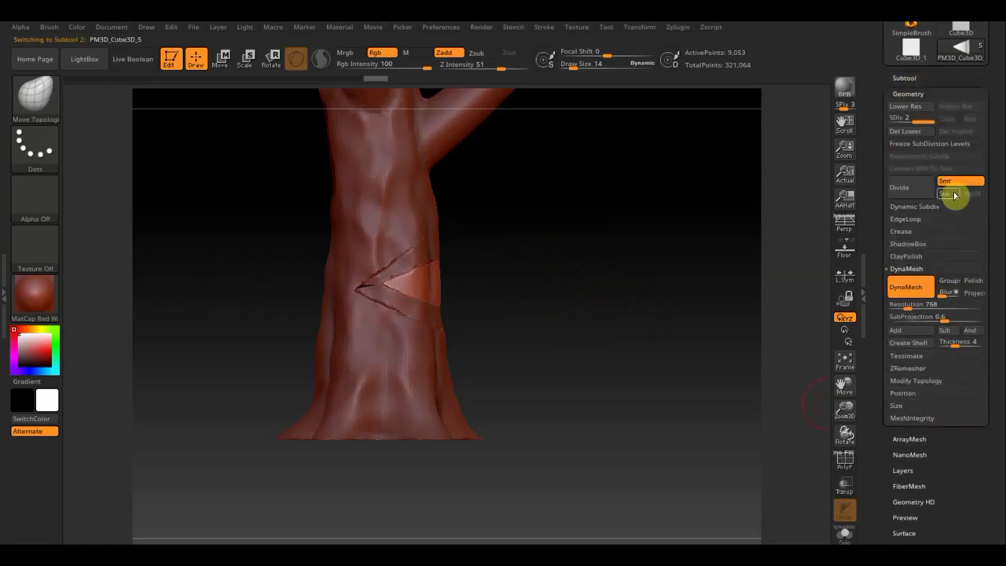
{"action": "left_click", "coordinate": [903, 79]}
{"action": "key", "text": "ctrl+shift"}
{"action": "left_click_drag", "start_coordinate": [532, 297], "coordinate": [285, 282], "text": "ctrl+shift"}
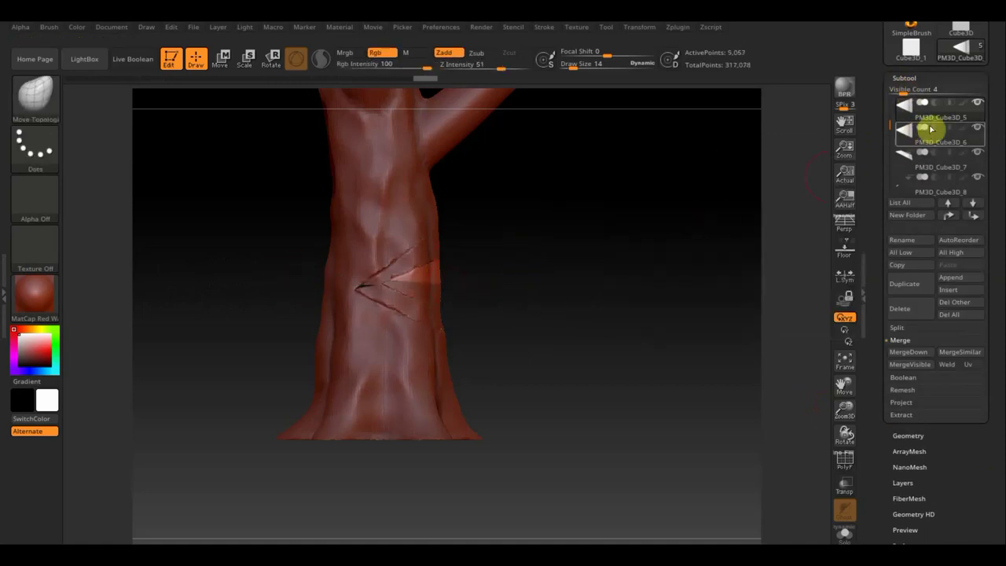
- TrimCurve PM3D_Cube3D_6 across the notch into a 5,823-point slice, then reselect PM3D_Cube3D_5
{"action": "mouse_move", "coordinate": [936, 132]}
{"action": "left_click", "coordinate": [904, 146]}
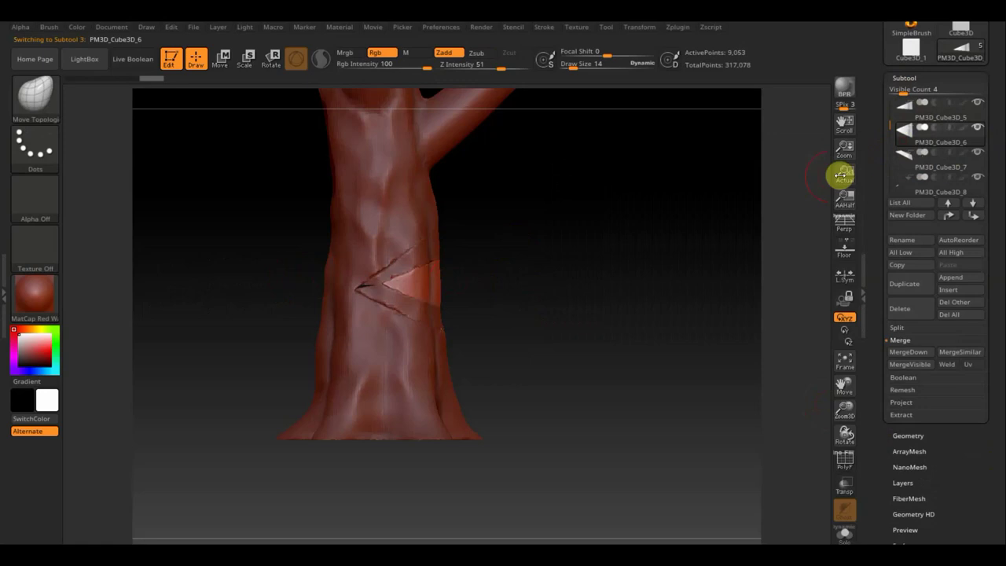
{"action": "left_click_drag", "start_coordinate": [306, 305], "coordinate": [507, 265], "text": "ctrl+shift"}
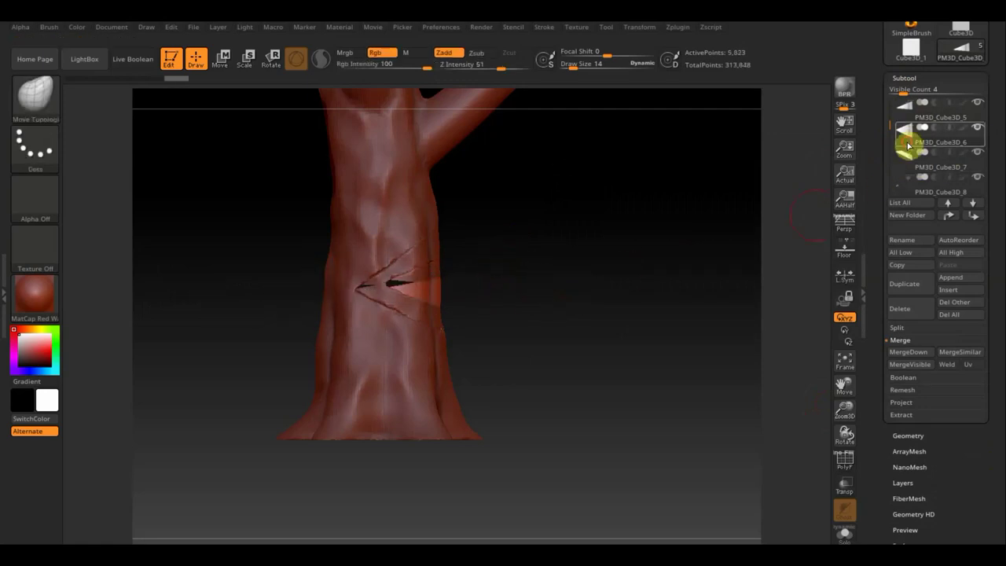
{"action": "mouse_move", "coordinate": [904, 130]}
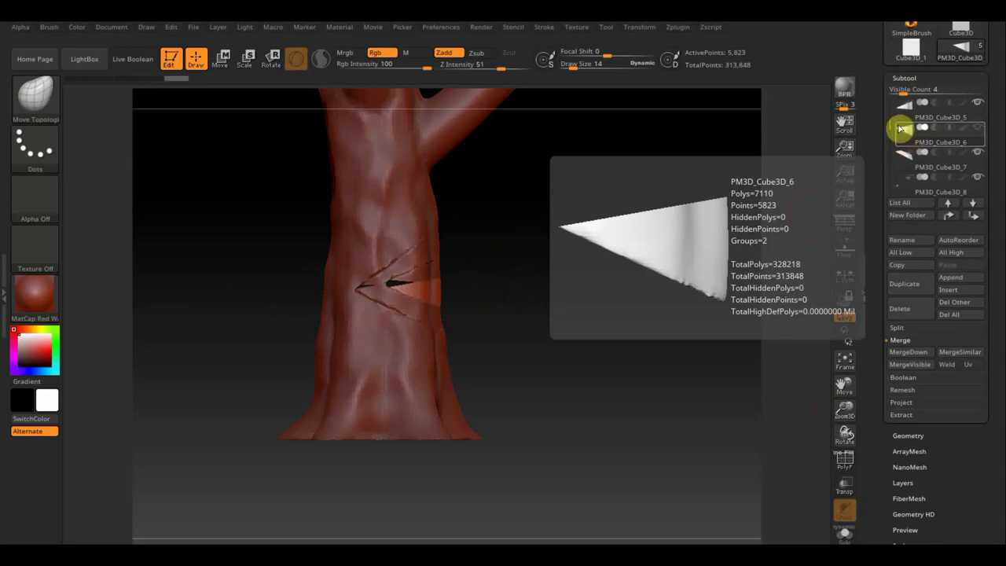
{"action": "left_click", "coordinate": [901, 126]}
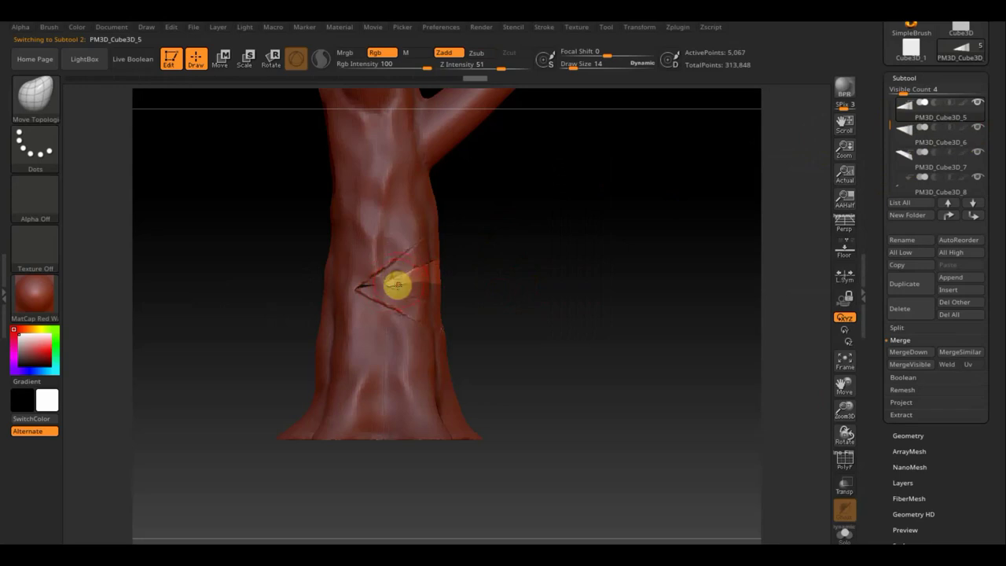
{"action": "left_click_drag", "start_coordinate": [527, 281], "coordinate": [471, 280]}
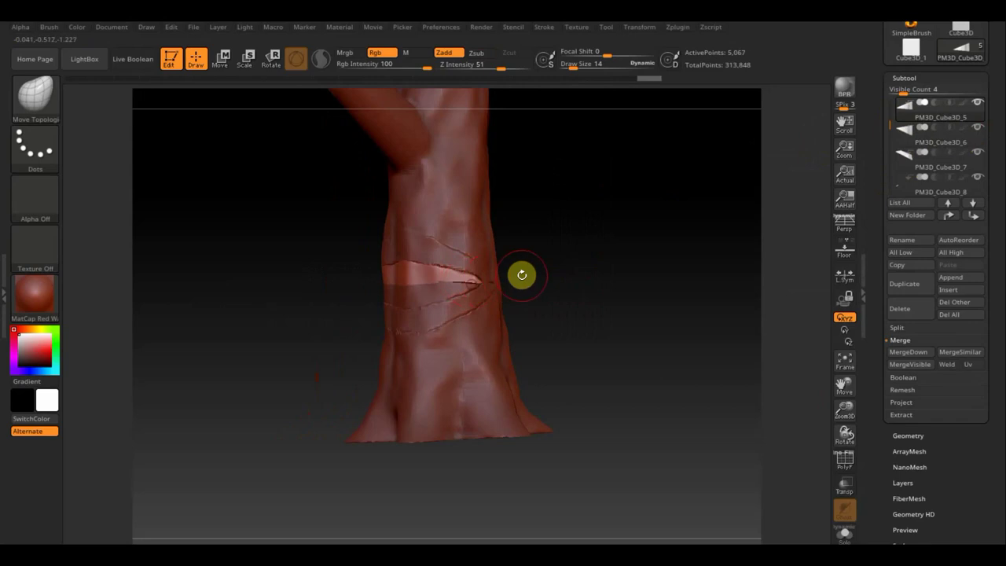
- Orbit to a diagonal side view, zoom in on the cut, and activate PM3D_Cube3D_6
{"action": "mouse_move", "coordinate": [522, 274]}
{"action": "left_mouse_down"}
{"action": "mouse_move", "coordinate": [571, 274]}
{"action": "mouse_move", "coordinate": [546, 321]}
{"action": "mouse_move", "coordinate": [493, 295]}
{"action": "left_mouse_up"}
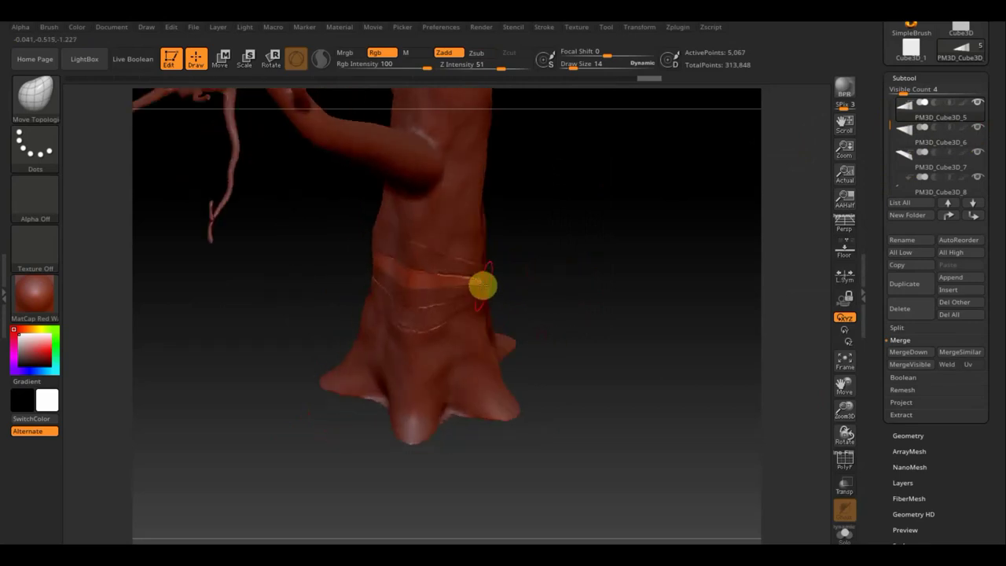
{"action": "mouse_move", "coordinate": [556, 283]}
{"action": "left_mouse_down"}
{"action": "mouse_move", "coordinate": [575, 238]}
{"action": "mouse_move", "coordinate": [561, 317]}
{"action": "mouse_move", "coordinate": [509, 302]}
{"action": "mouse_move", "coordinate": [504, 250]}
{"action": "mouse_move", "coordinate": [481, 286]}
{"action": "left_mouse_up"}
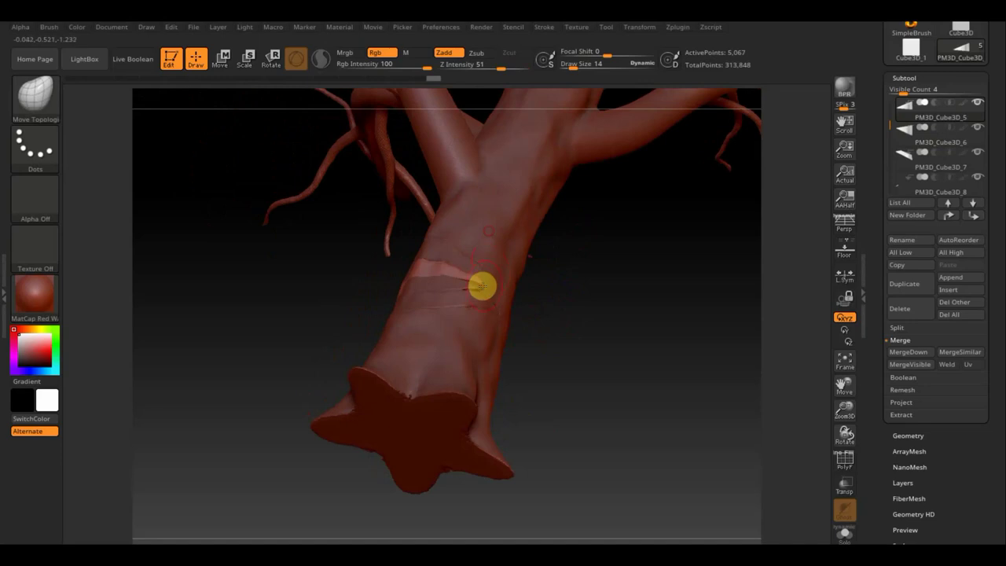
{"action": "mouse_move", "coordinate": [606, 287]}
{"action": "left_mouse_down"}
{"action": "mouse_move", "coordinate": [577, 249]}
{"action": "mouse_move", "coordinate": [490, 293]}
{"action": "left_mouse_up"}
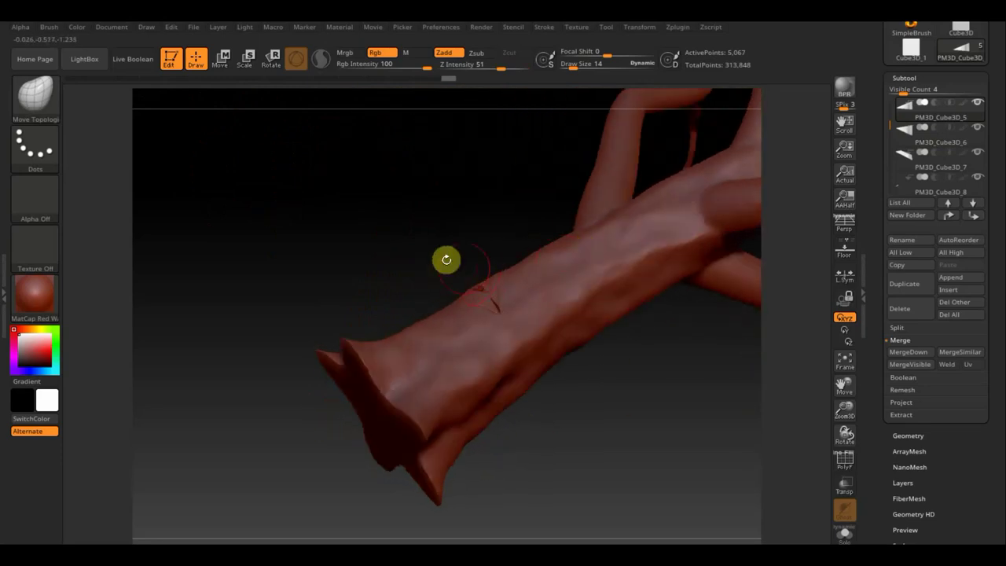
{"action": "mouse_move", "coordinate": [446, 259]}
{"action": "left_mouse_down"}
{"action": "mouse_move", "coordinate": [435, 285]}
{"action": "mouse_move", "coordinate": [461, 345]}
{"action": "mouse_move", "coordinate": [420, 307]}
{"action": "mouse_move", "coordinate": [510, 364]}
{"action": "left_mouse_up"}
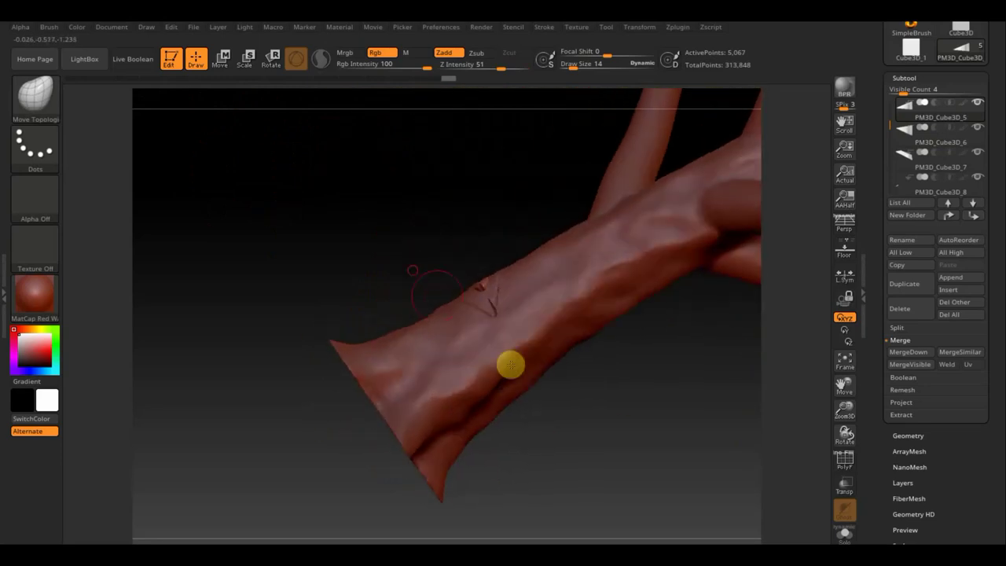
{"action": "left_click_drag", "start_coordinate": [600, 409], "coordinate": [636, 474], "text": "alt"}
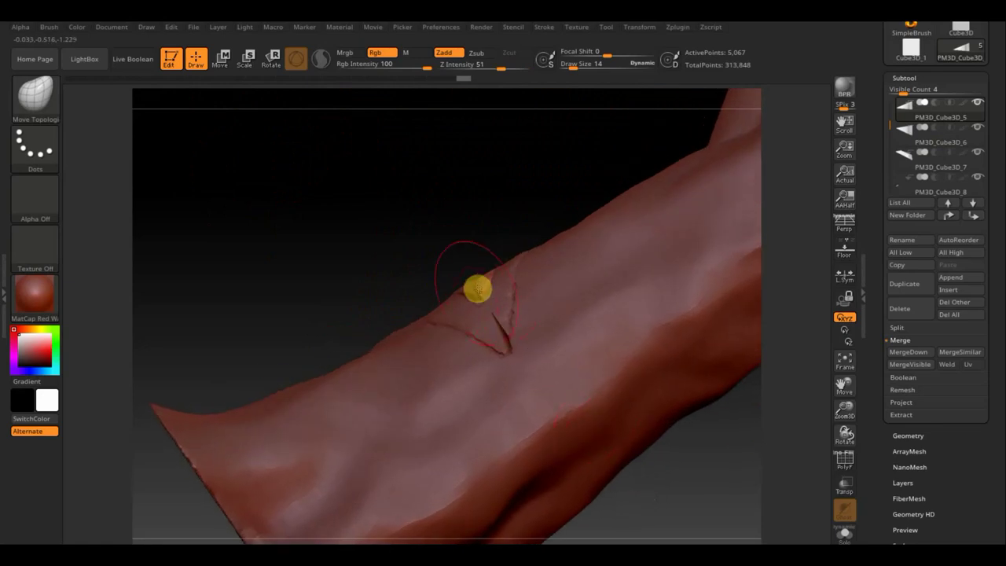
{"action": "left_click", "coordinate": [904, 134]}
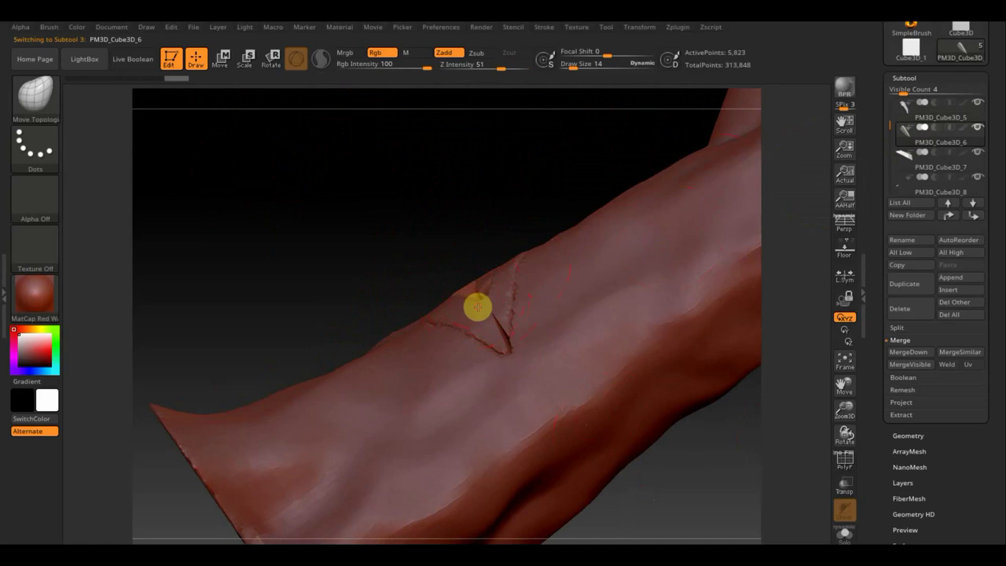
- Select PM3D_Cube3D_8 and pull its flap surface toward the wedge tip
{"action": "left_click", "coordinate": [906, 192]}
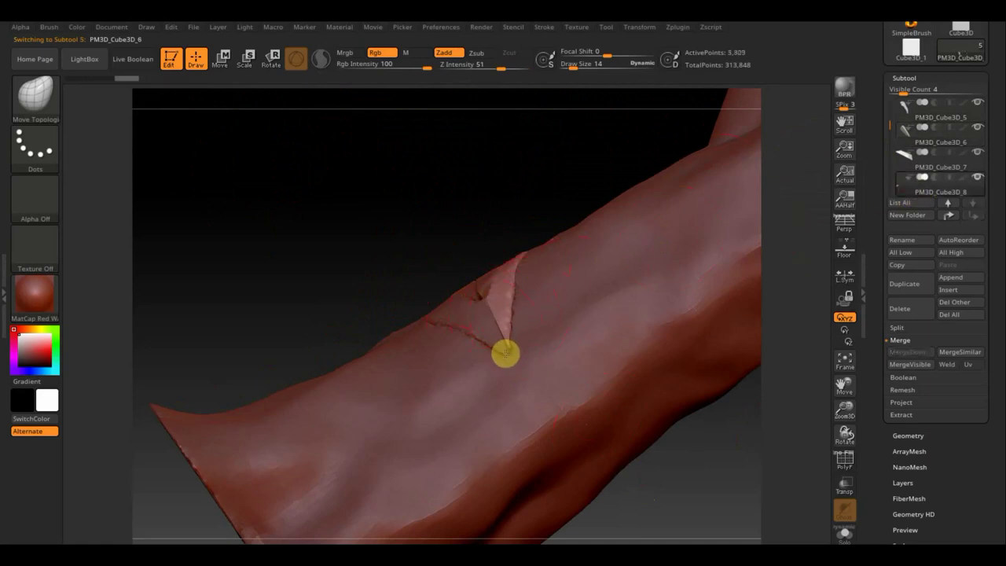
{"action": "mouse_move", "coordinate": [354, 243]}
{"action": "left_mouse_down"}
{"action": "mouse_move", "coordinate": [462, 358]}
{"action": "mouse_move", "coordinate": [480, 353]}
{"action": "left_mouse_up"}
{"action": "left_click_drag", "start_coordinate": [714, 283], "coordinate": [719, 307]}
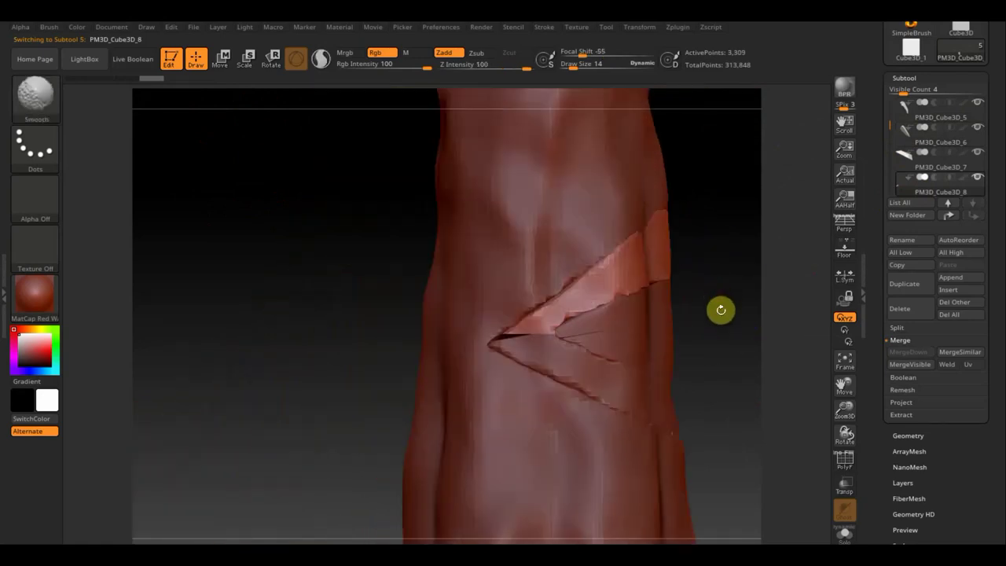
{"action": "left_click_drag", "start_coordinate": [604, 306], "coordinate": [519, 329]}
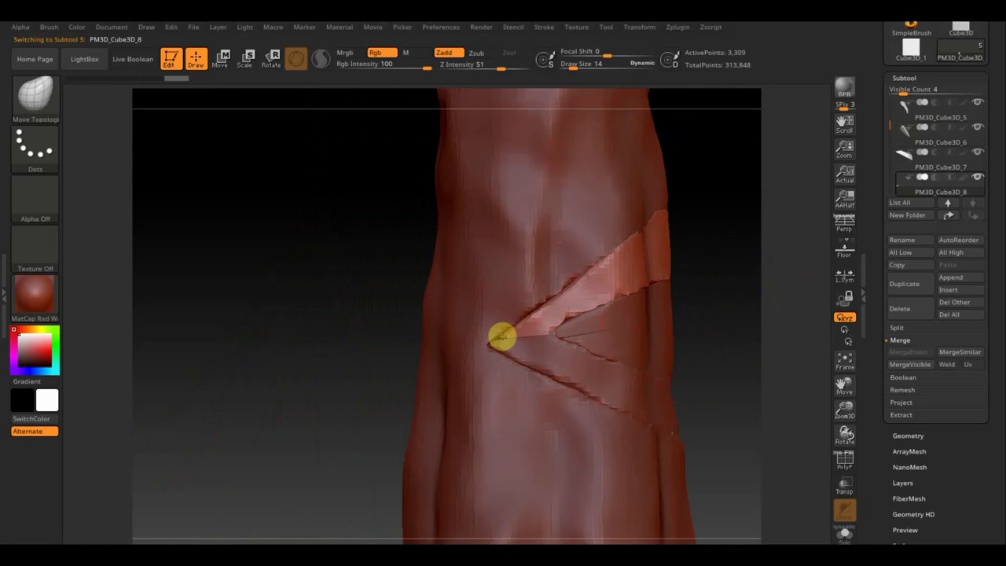
{"action": "left_click_drag", "start_coordinate": [501, 337], "coordinate": [492, 342]}
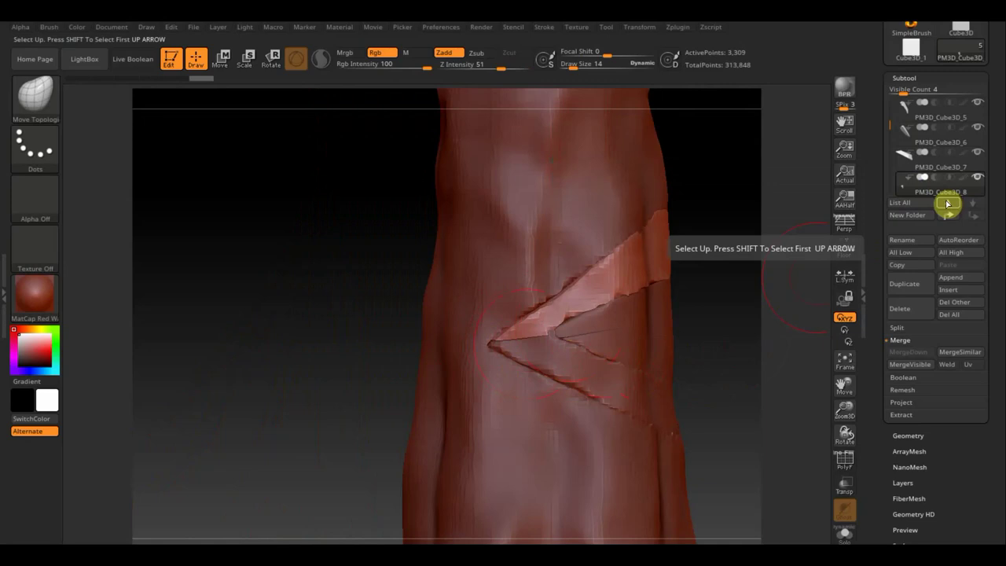
- Step through PM3D_Cube3D_7, PM3D_Cube3D_6 and PM3D_Cube3D_5 as the active piece, recentring the notch
{"action": "left_click", "coordinate": [947, 203]}
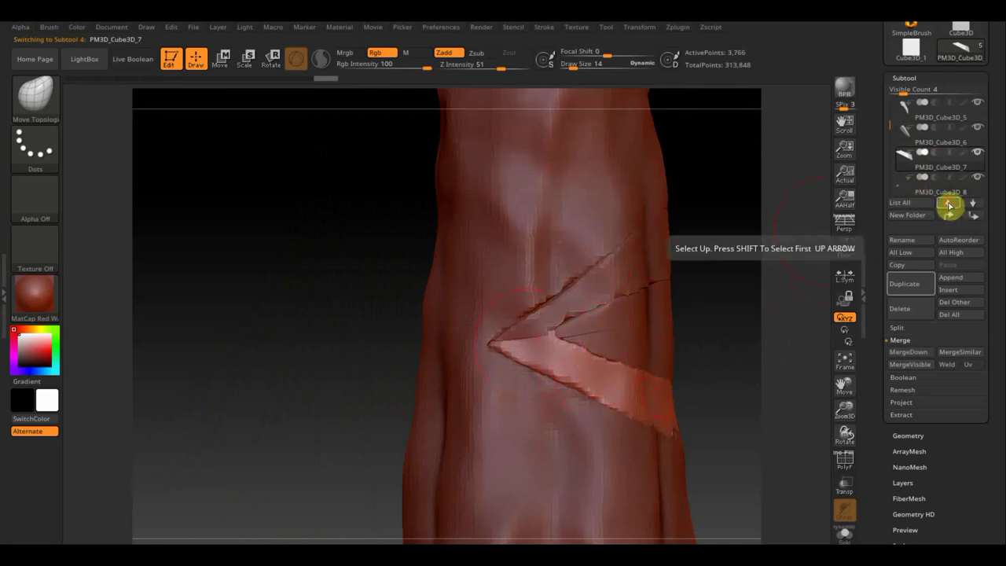
{"action": "left_click", "coordinate": [949, 205]}
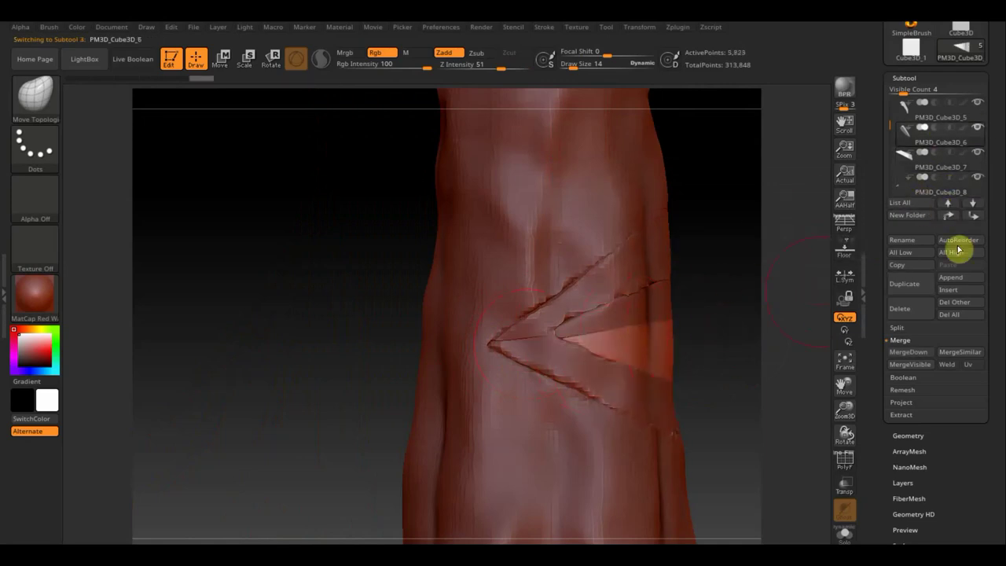
{"action": "left_click", "coordinate": [949, 204]}
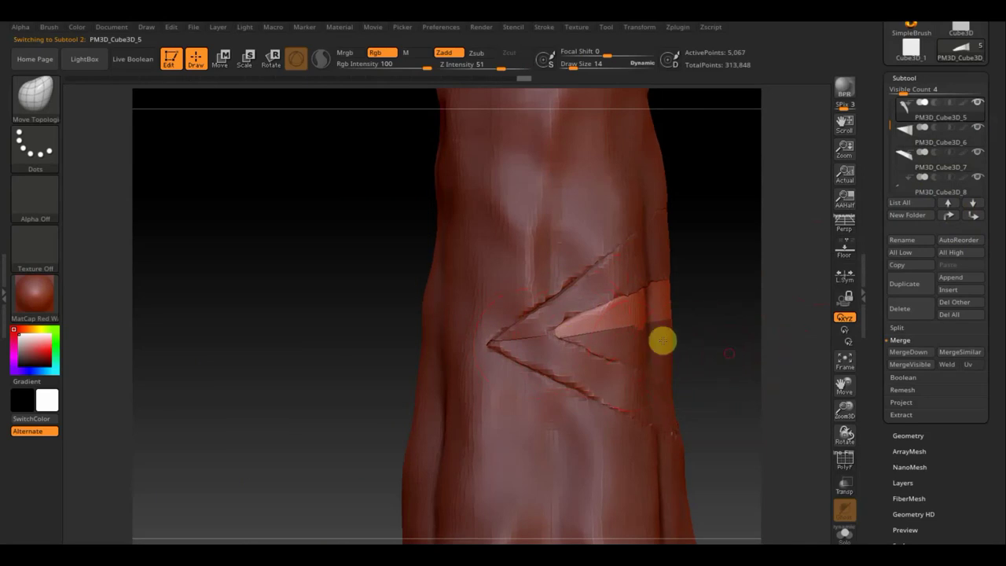
{"action": "right_click_drag", "start_coordinate": [663, 341], "coordinate": [487, 300], "text": "alt"}
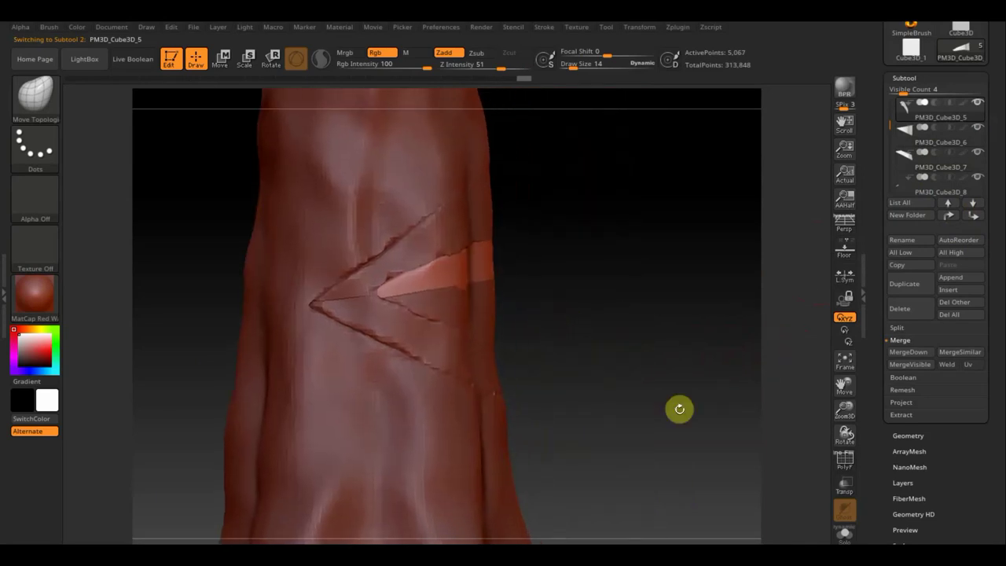
- With Transp on, trim the red inner wedge along a TrimCurve cut
{"action": "left_click", "coordinate": [847, 488]}
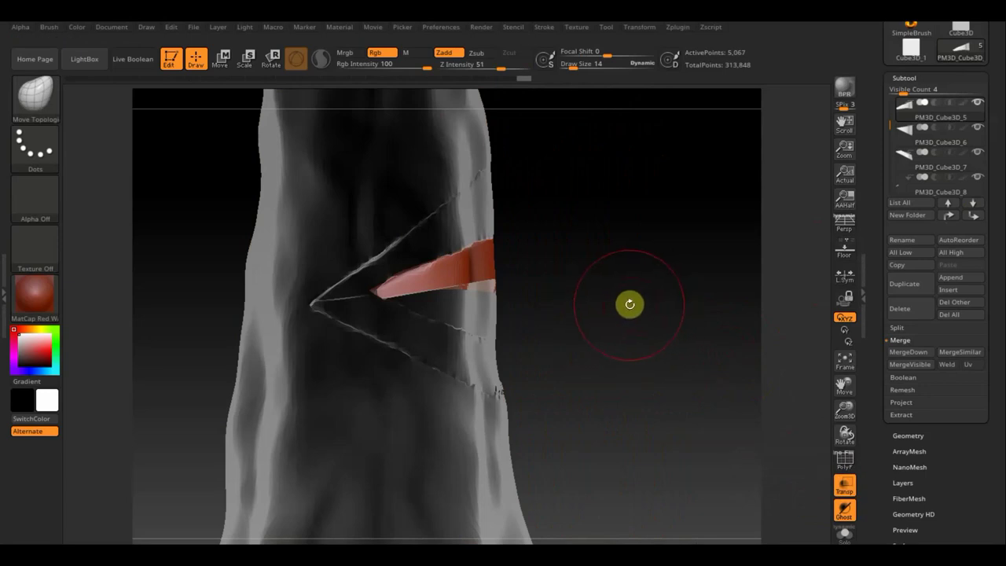
{"action": "left_click_drag", "start_coordinate": [682, 253], "coordinate": [326, 294], "text": "ctrl+shift"}
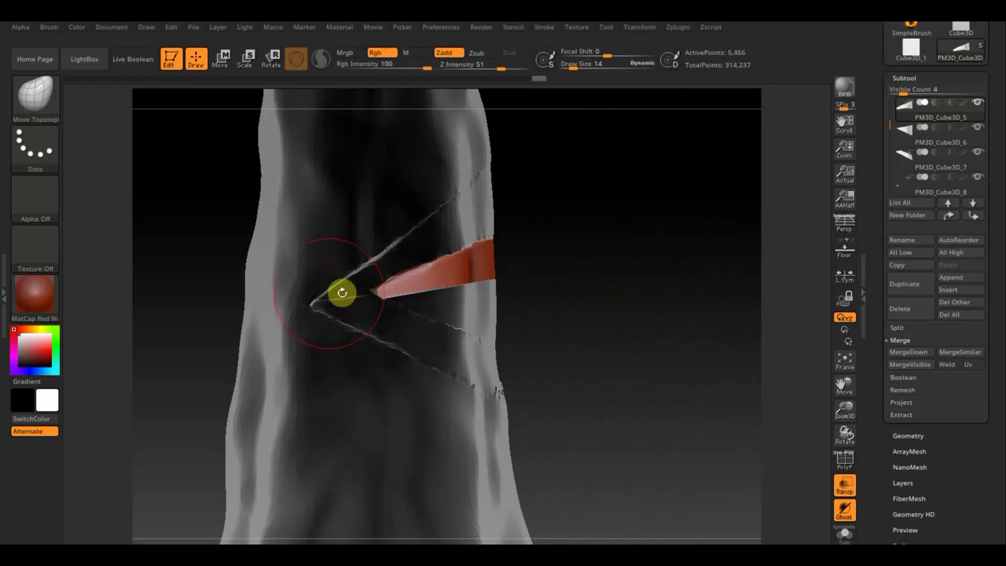
{"action": "left_click", "coordinate": [844, 486]}
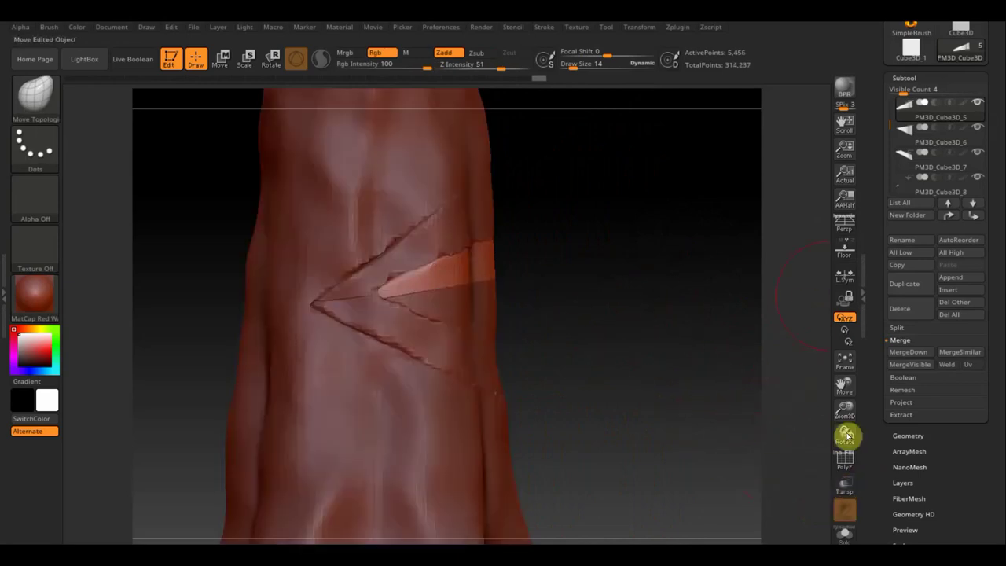
- Check the wedges see-through, make tree body PM3D_Cube3D_2 active, then view it opaque and zoomed out
{"action": "left_click", "coordinate": [844, 486]}
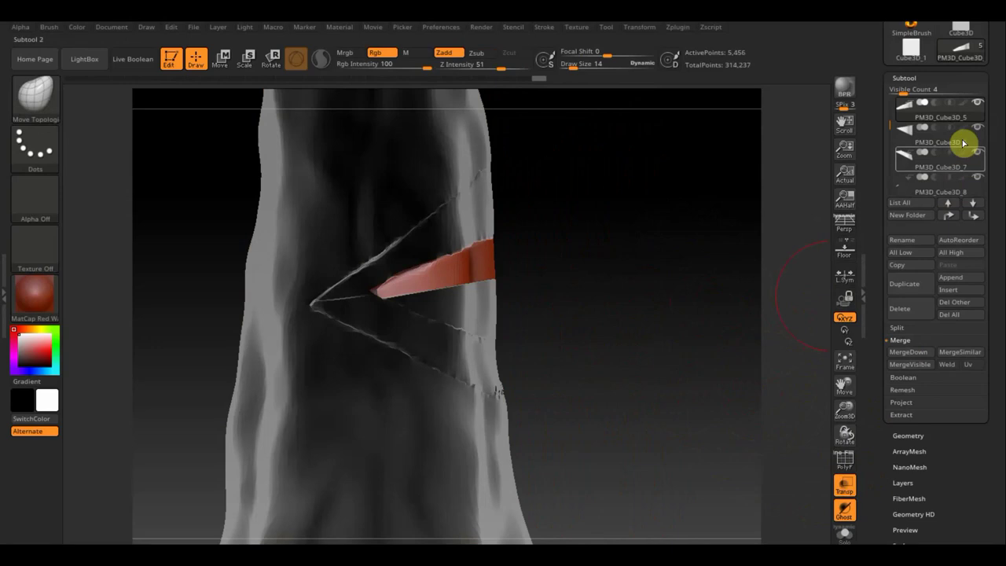
{"action": "left_click", "coordinate": [906, 144]}
{"action": "mouse_move", "coordinate": [973, 202]}
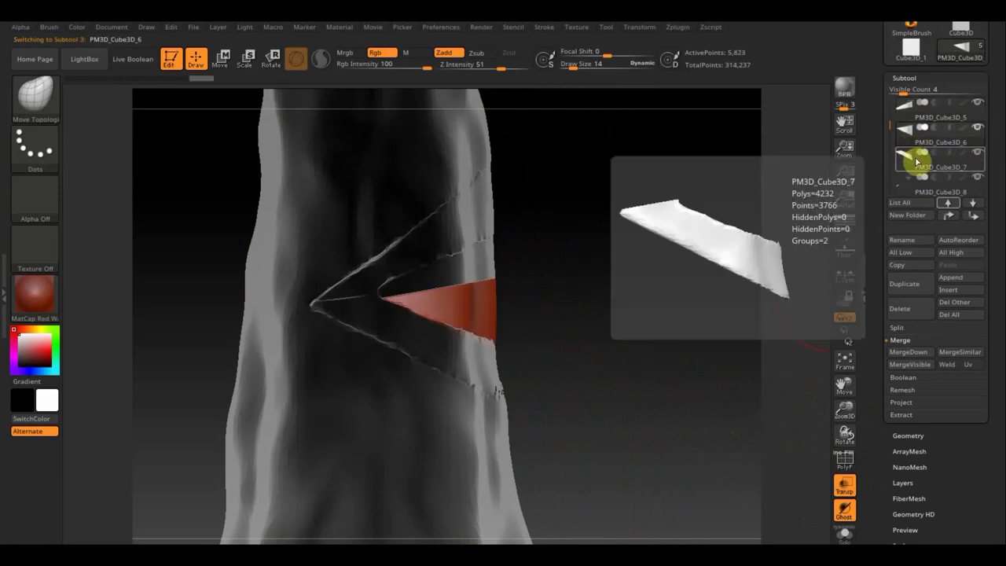
{"action": "left_click", "coordinate": [976, 203]}
{"action": "left_click", "coordinate": [979, 205]}
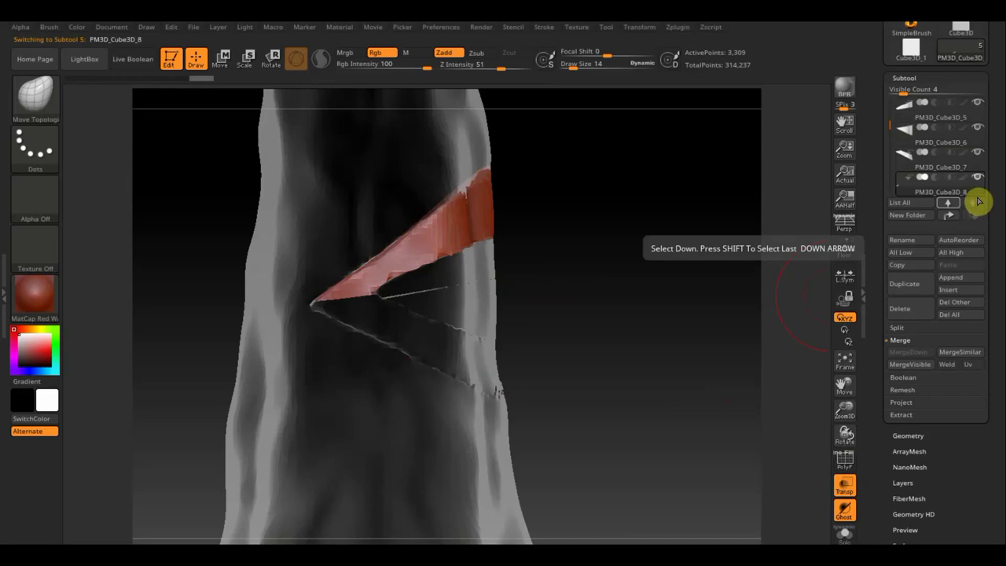
{"action": "left_click", "coordinate": [952, 203]}
{"action": "left_click", "coordinate": [952, 203]}
{"action": "left_click", "coordinate": [953, 203]}
{"action": "left_click", "coordinate": [953, 203]}
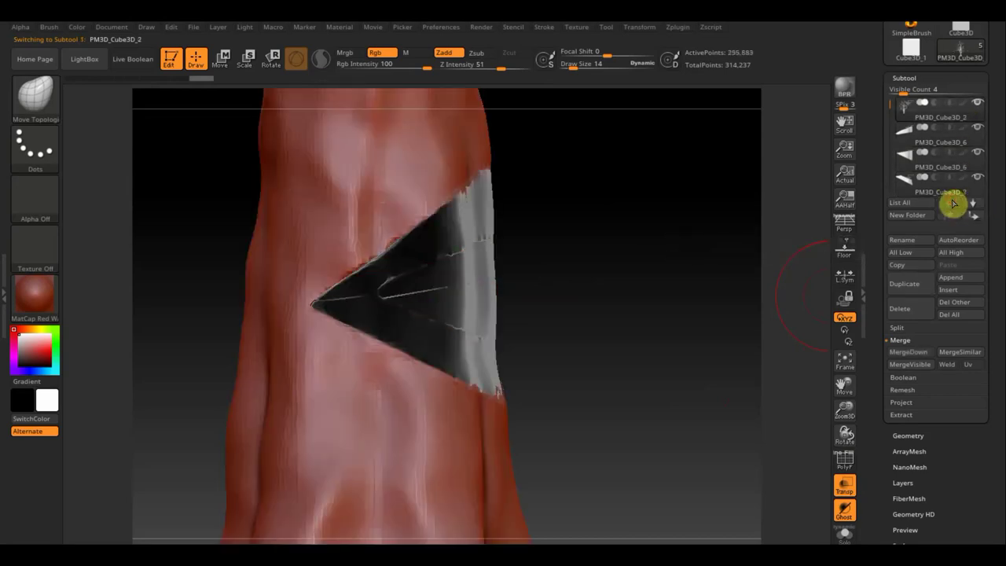
{"action": "left_click", "coordinate": [846, 489]}
{"action": "mouse_move", "coordinate": [666, 359]}
{"action": "left_mouse_down", "text": "alt"}
{"action": "mouse_move", "coordinate": [612, 338]}
{"action": "mouse_move", "coordinate": [558, 441]}
{"action": "mouse_move", "coordinate": [574, 355]}
{"action": "left_mouse_up", "text": "alt"}
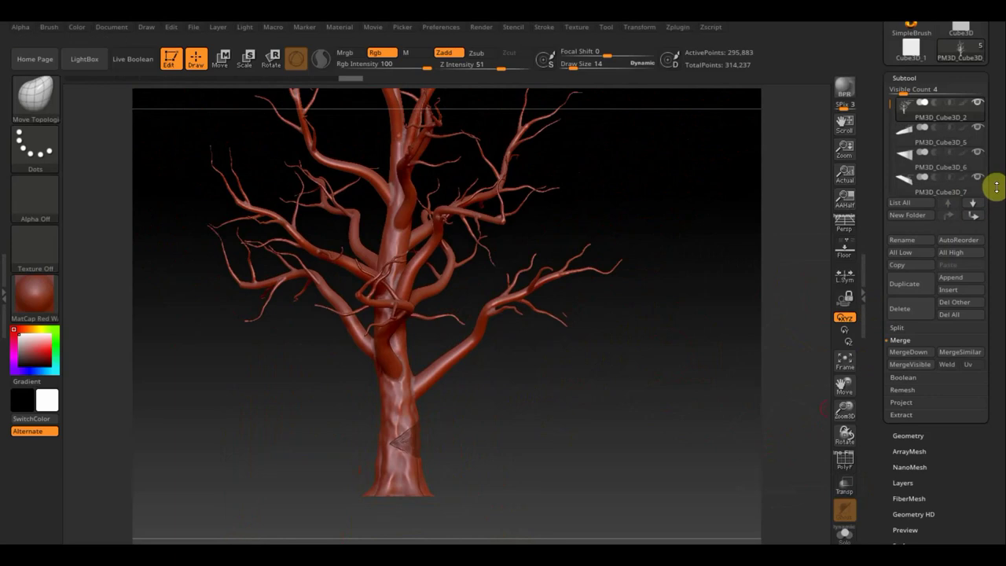
- Export the active tree body mesh PM3D_Cube3D_2 as an OBJ file to the Desktop
{"action": "left_click_drag", "start_coordinate": [996, 99], "coordinate": [996, 202]}
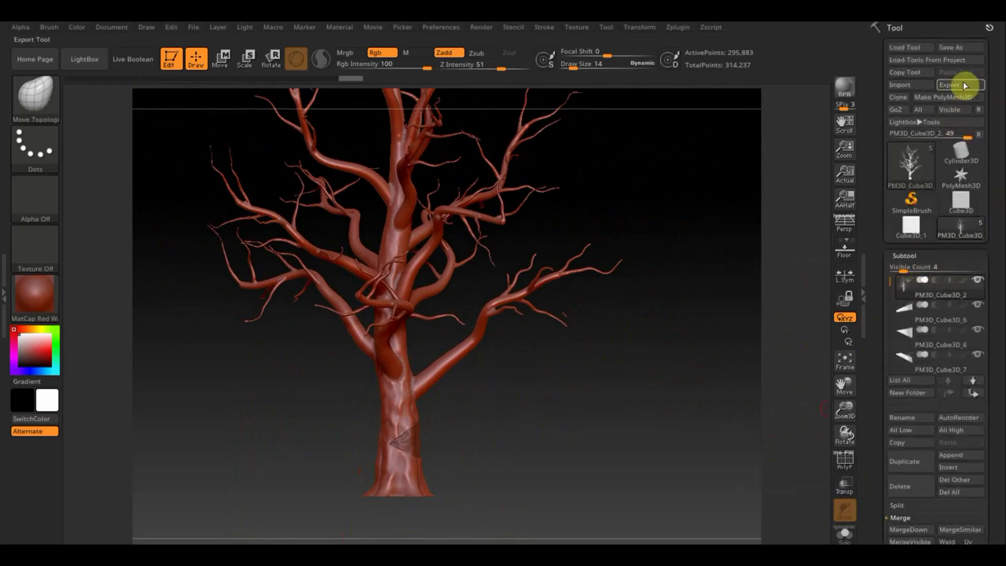
{"action": "left_click", "coordinate": [954, 91]}
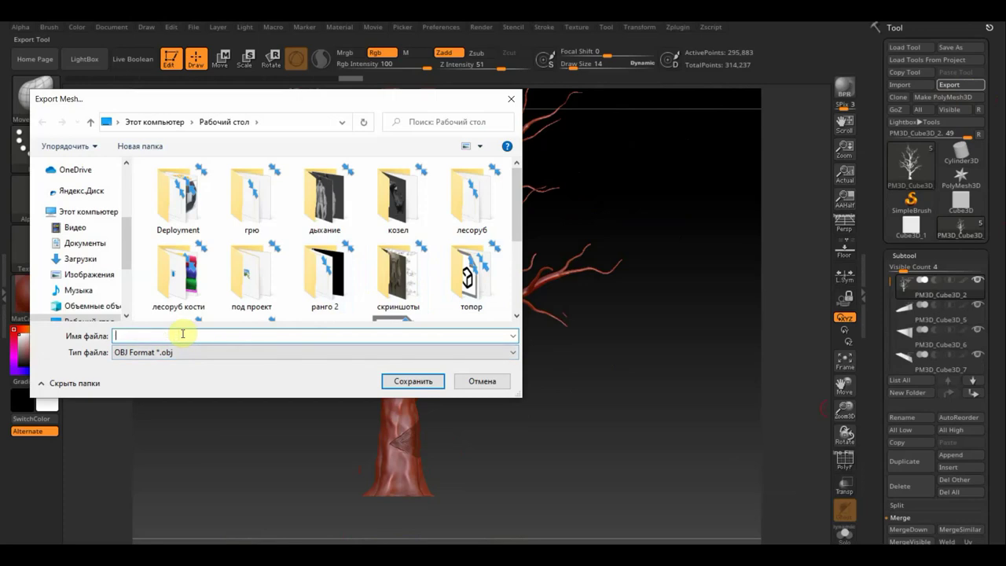
{"action": "type", "text": "ствол"}
{"action": "key", "text": "Return"}
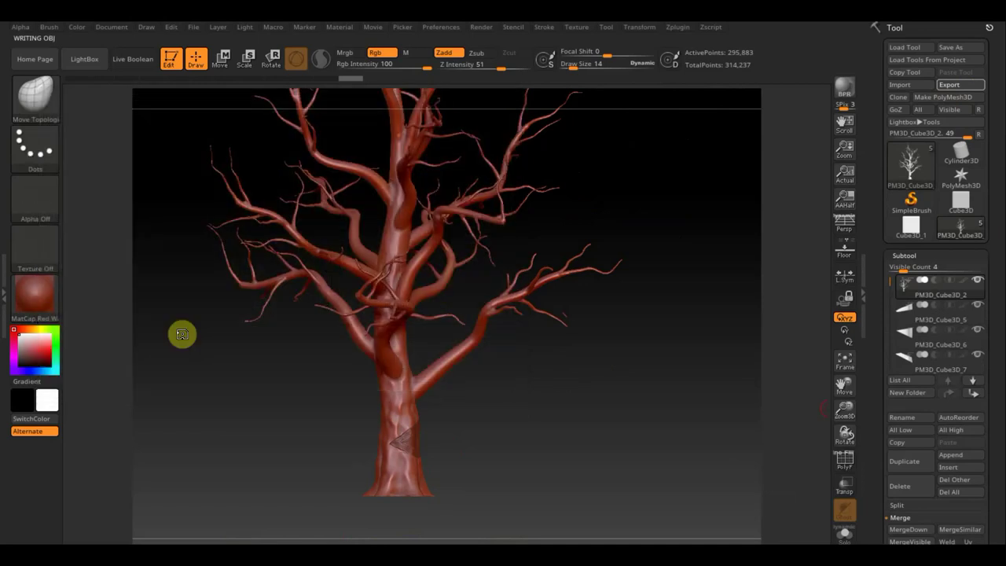
- Select the PM3D_Cube3D_5 wedge and export it as OBJ file 1
{"action": "left_click", "coordinate": [914, 311]}
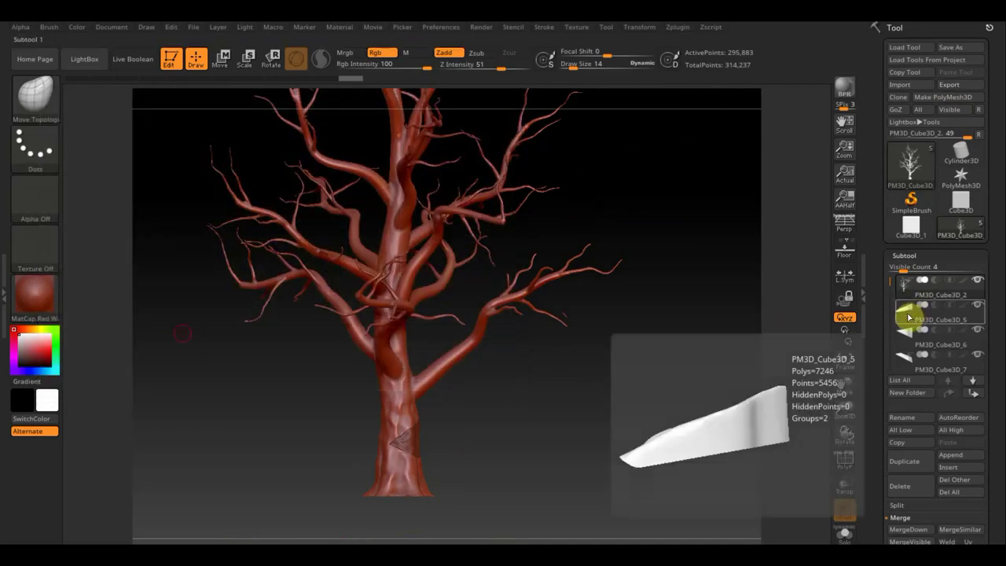
{"action": "left_click", "coordinate": [908, 318]}
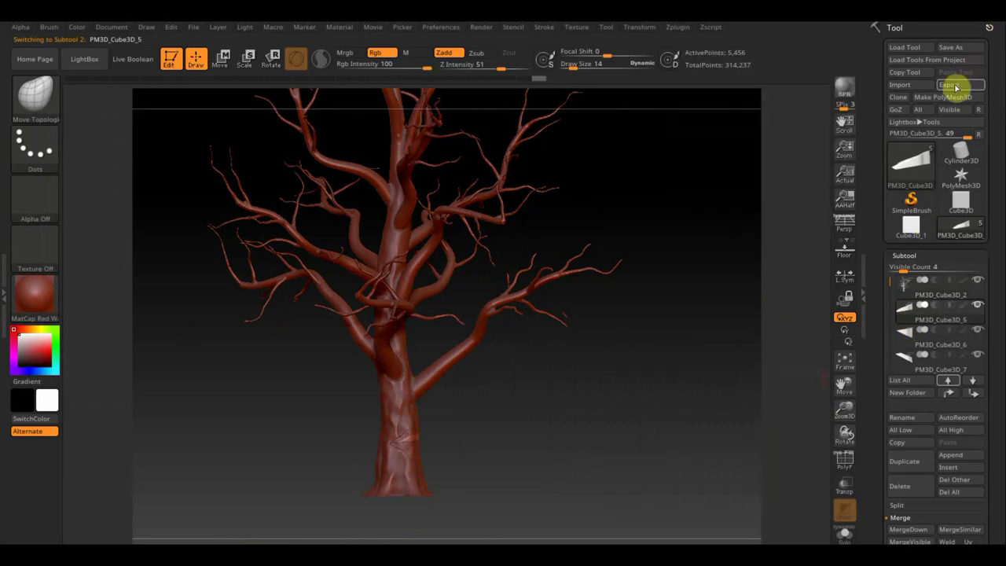
{"action": "left_click", "coordinate": [951, 85]}
{"action": "type", "text": "1"}
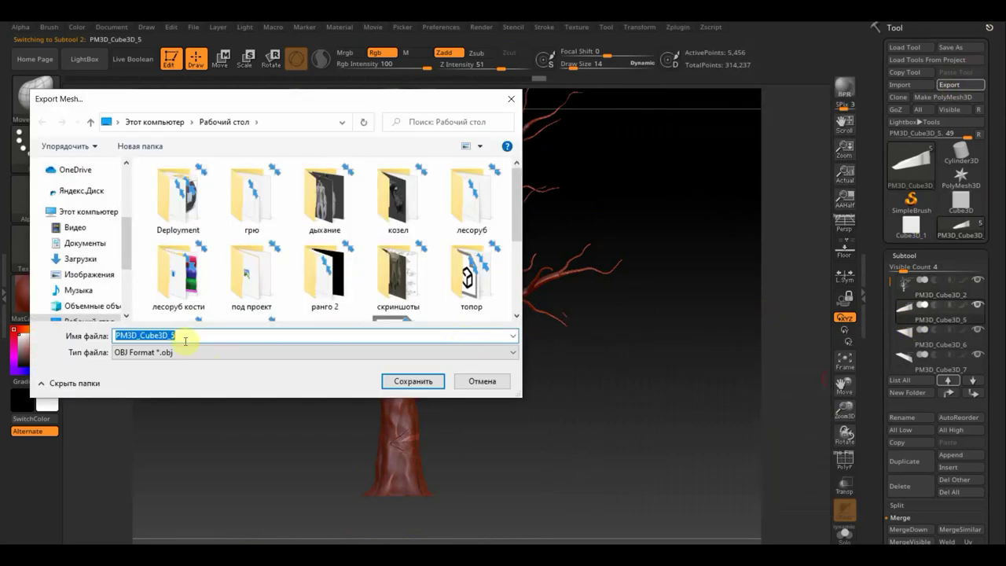
{"action": "left_click", "coordinate": [411, 383]}
{"action": "mouse_move", "coordinate": [973, 381]}
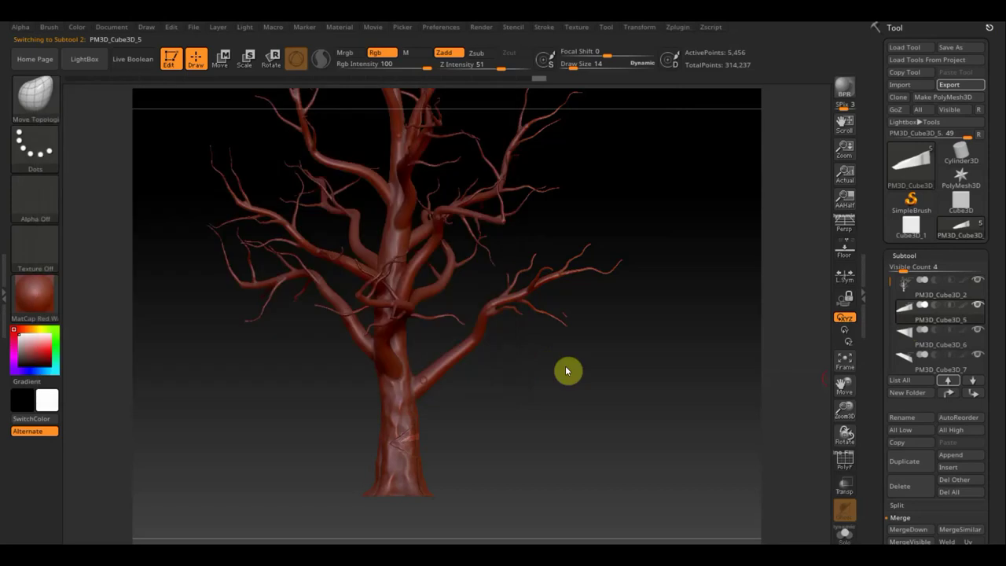
- Export the PM3D_Cube3D_6 wedge as OBJ file 2
{"action": "left_click", "coordinate": [973, 382]}
{"action": "left_click", "coordinate": [951, 86]}
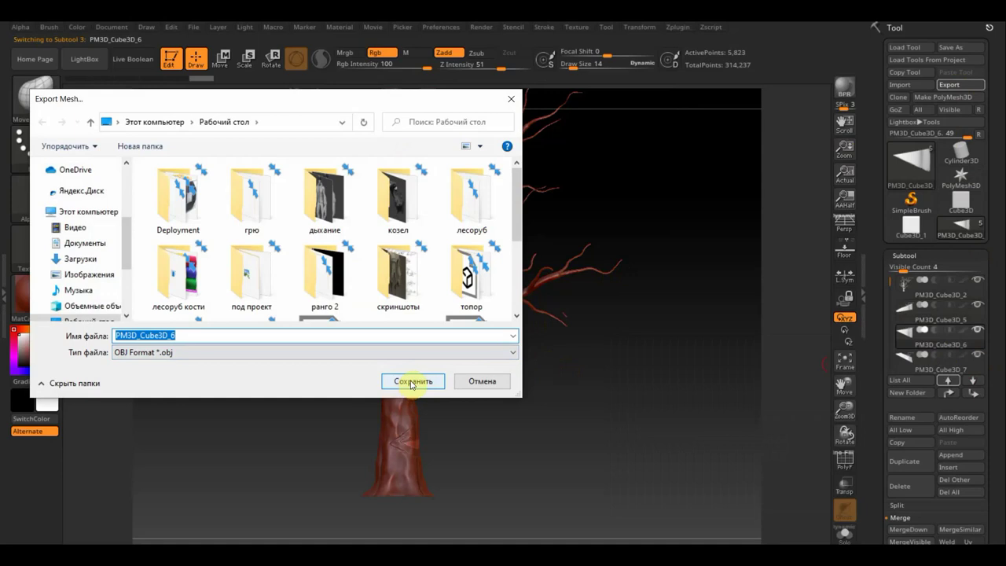
{"action": "type", "text": "2"}
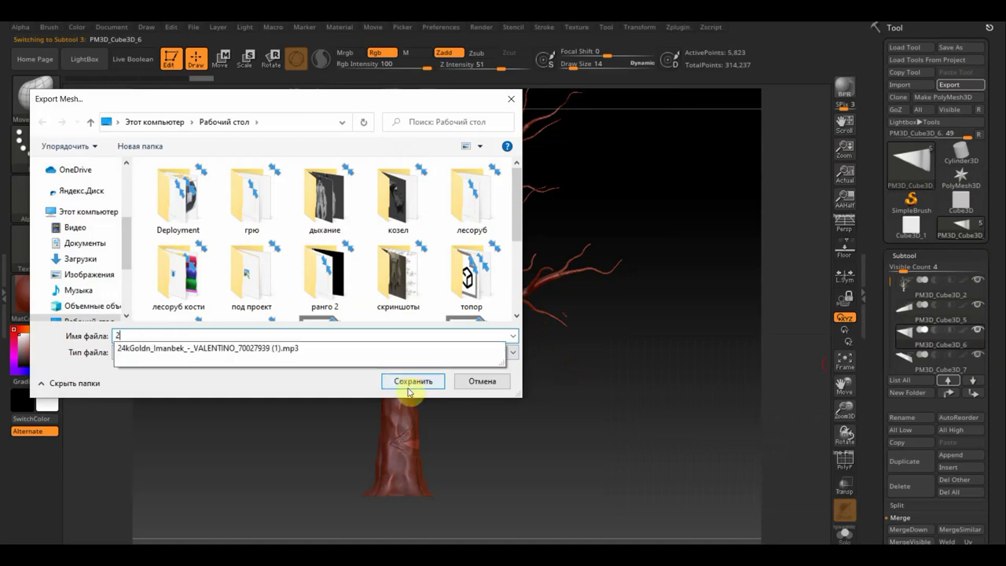
{"action": "left_click", "coordinate": [412, 381]}
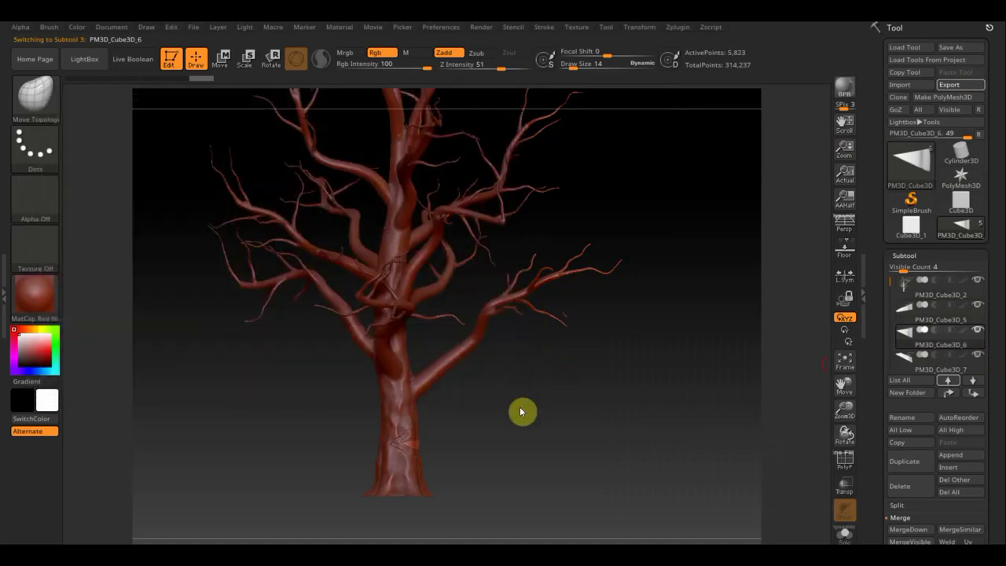
- Export the PM3D_Cube3D_7 wedge as its own OBJ file
{"action": "left_click", "coordinate": [976, 380]}
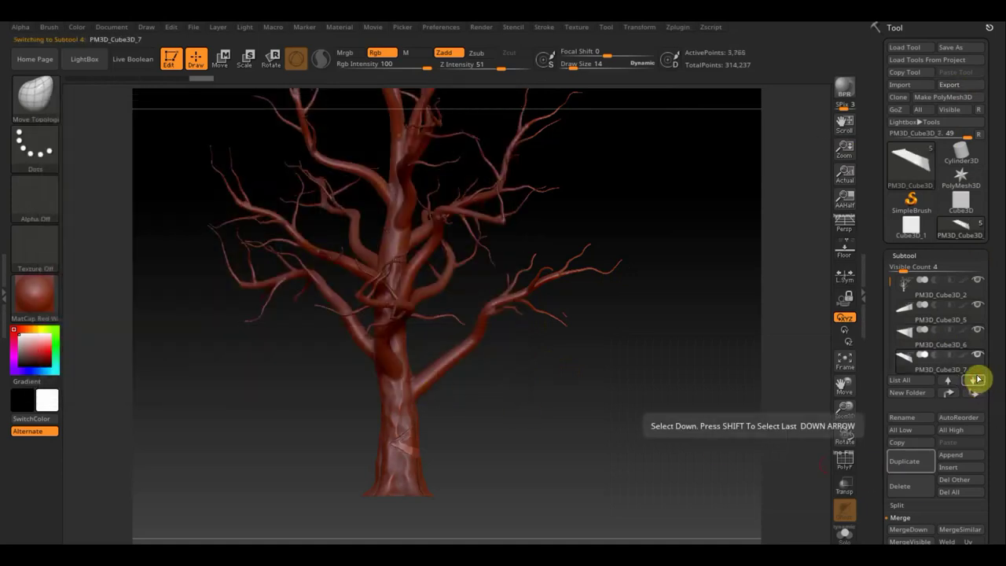
{"action": "left_click", "coordinate": [955, 86]}
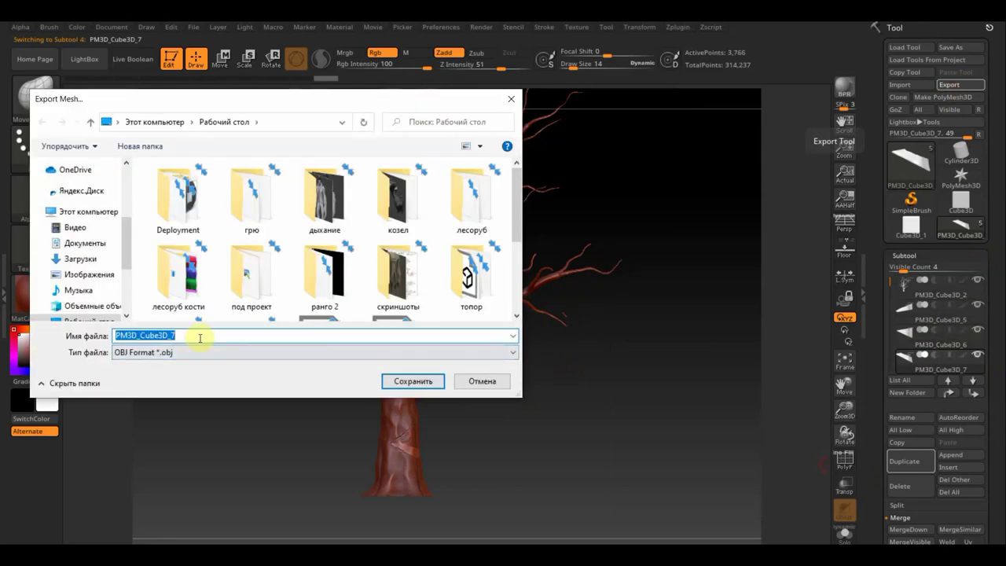
{"action": "type", "text": "3"}
{"action": "left_click", "coordinate": [417, 382]}
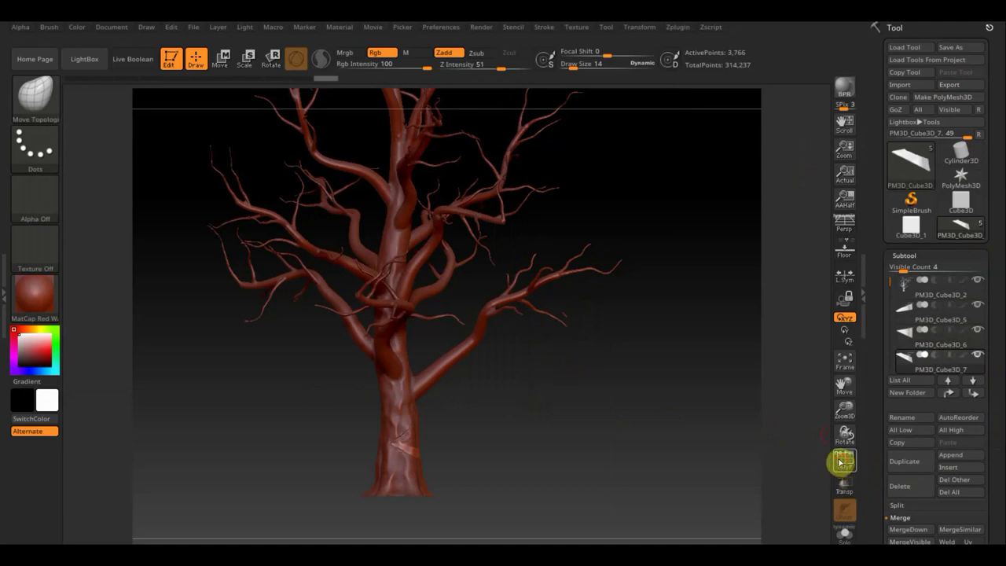
- Show the polygon wireframe, zoom out on the trunk and trim the wedge with a curve cut
{"action": "left_click", "coordinate": [840, 462]}
{"action": "scroll", "coordinate": [610, 461], "scroll_direction": "up", "scroll_amount": 2}
{"action": "scroll", "coordinate": [608, 440], "scroll_direction": "up", "scroll_amount": 3}
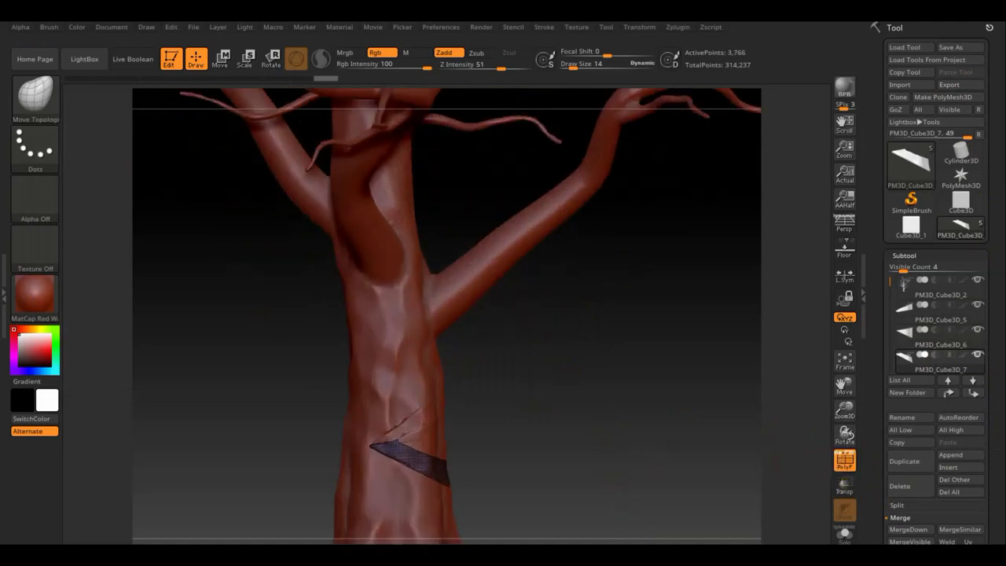
{"action": "scroll", "coordinate": [608, 405], "scroll_direction": "up", "scroll_amount": 1}
{"action": "scroll", "coordinate": [621, 429], "scroll_direction": "up", "scroll_amount": 2}
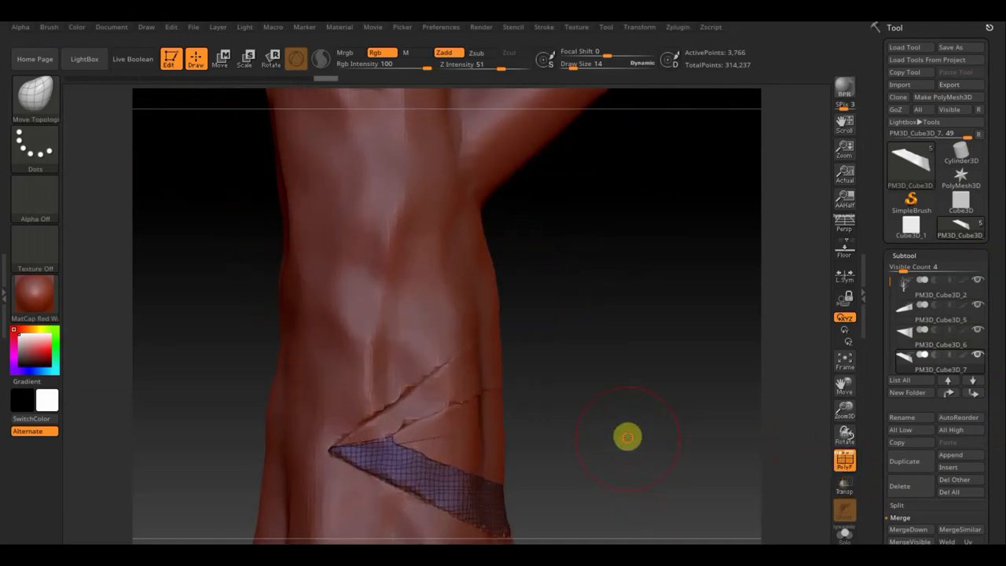
{"action": "left_click_drag", "start_coordinate": [626, 436], "coordinate": [634, 288], "text": "alt"}
{"action": "key", "text": "ctrl+shift"}
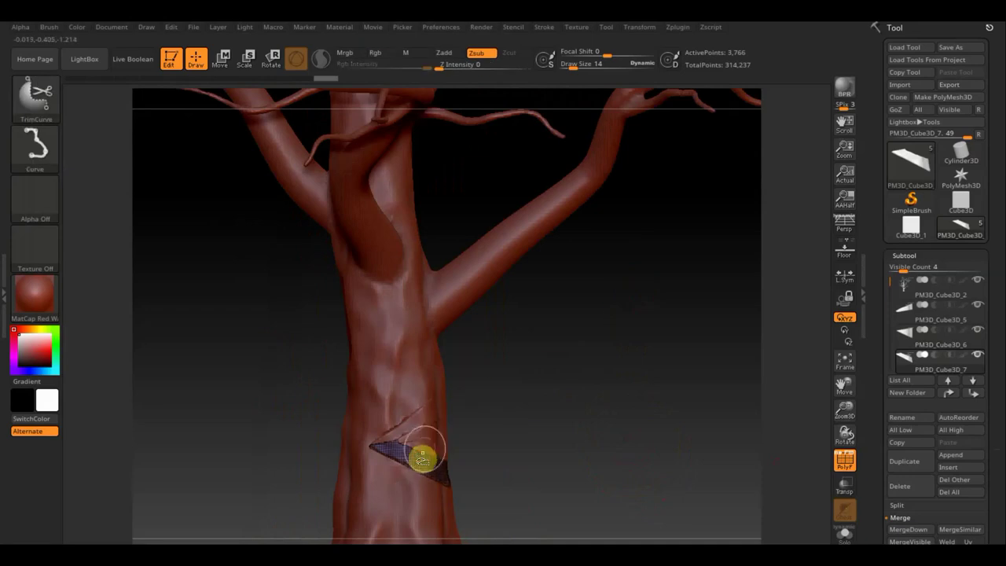
{"action": "left_click_drag", "start_coordinate": [416, 462], "coordinate": [499, 469], "text": "ctrl+shift"}
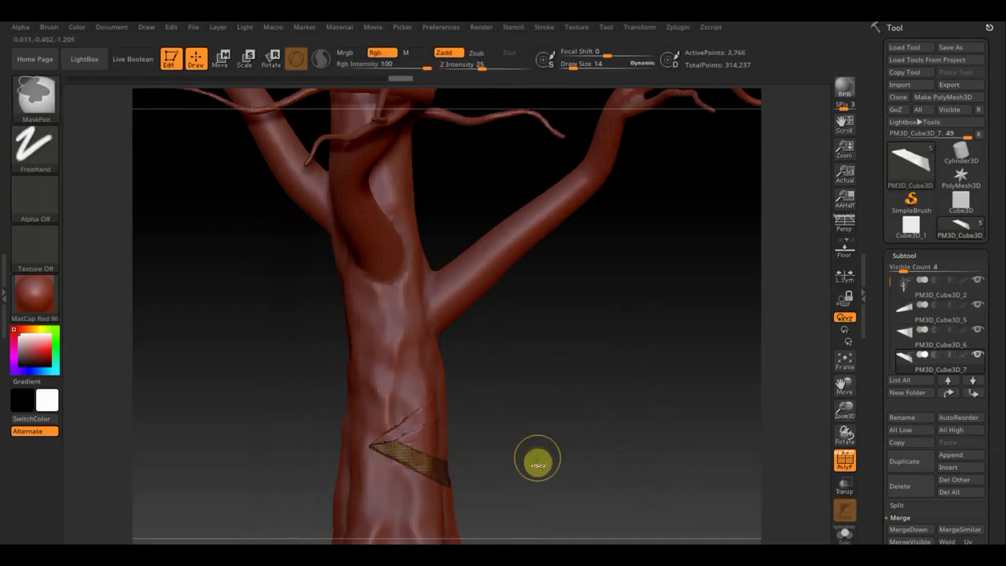
- Compare PM3D_Cube3D_5 and PM3D_Cube3D_6, settle on PM3D_Cube3D_5 and zoom in on the notch
{"action": "left_click", "coordinate": [908, 320]}
{"action": "key", "text": "ctrl"}
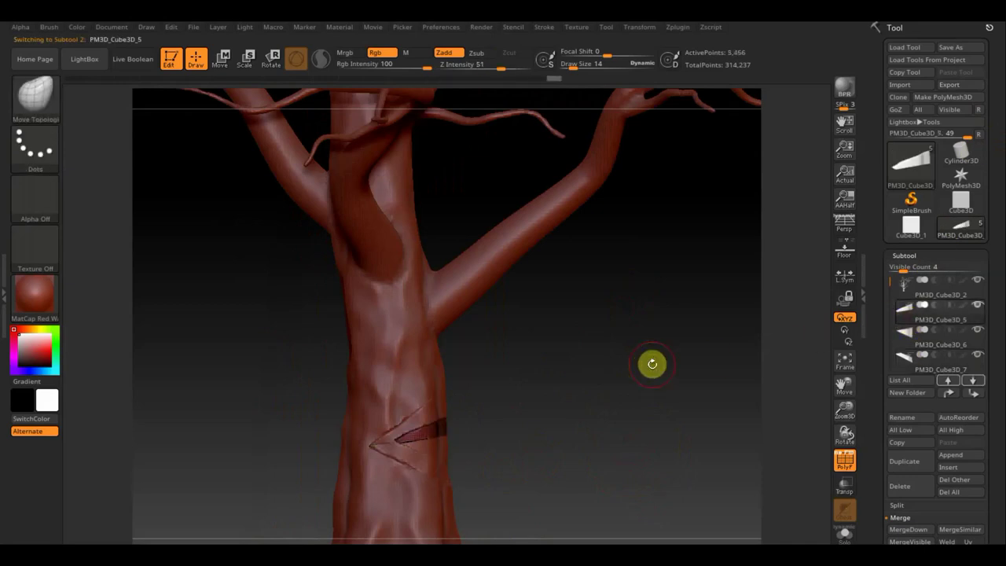
{"action": "left_click", "coordinate": [908, 341]}
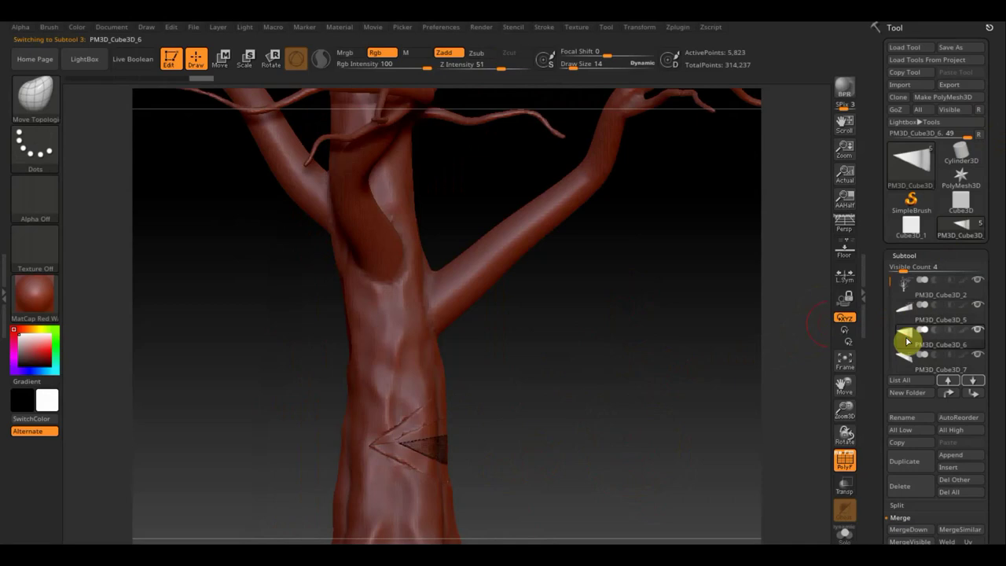
{"action": "key", "text": "ctrl"}
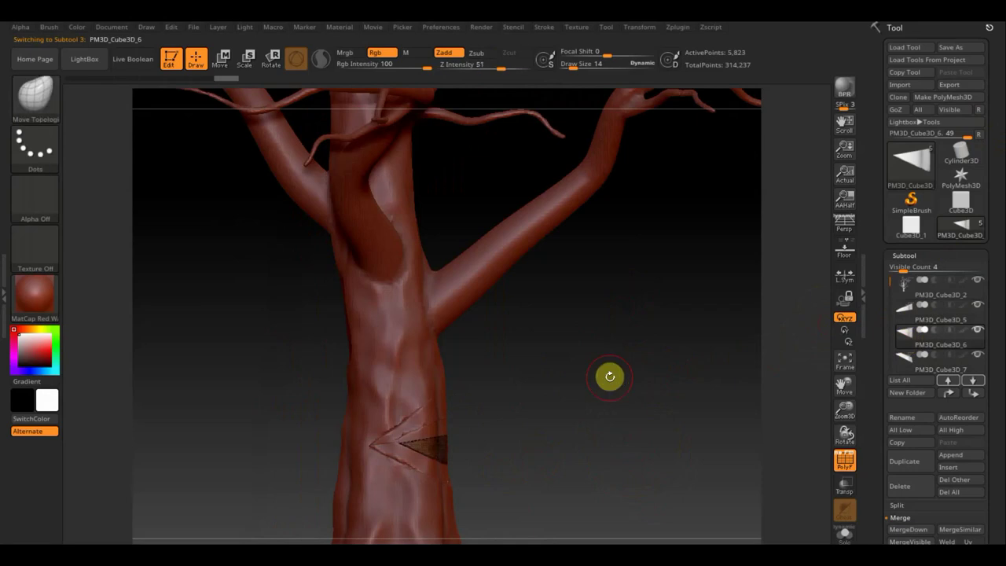
{"action": "left_click", "coordinate": [910, 315]}
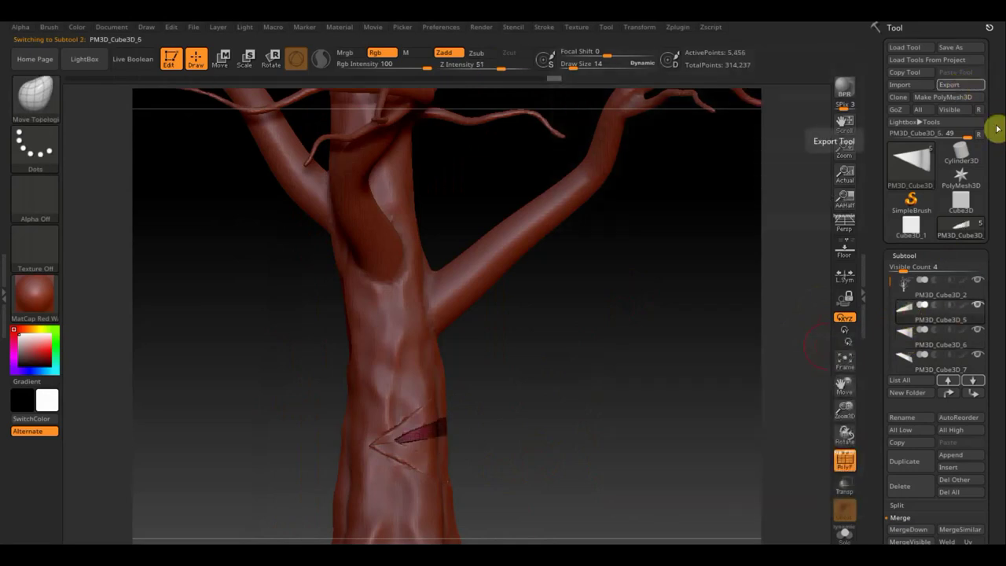
{"action": "mouse_move", "coordinate": [597, 375]}
{"action": "left_mouse_down"}
{"action": "mouse_move", "coordinate": [589, 236]}
{"action": "mouse_move", "coordinate": [620, 425]}
{"action": "left_mouse_up"}
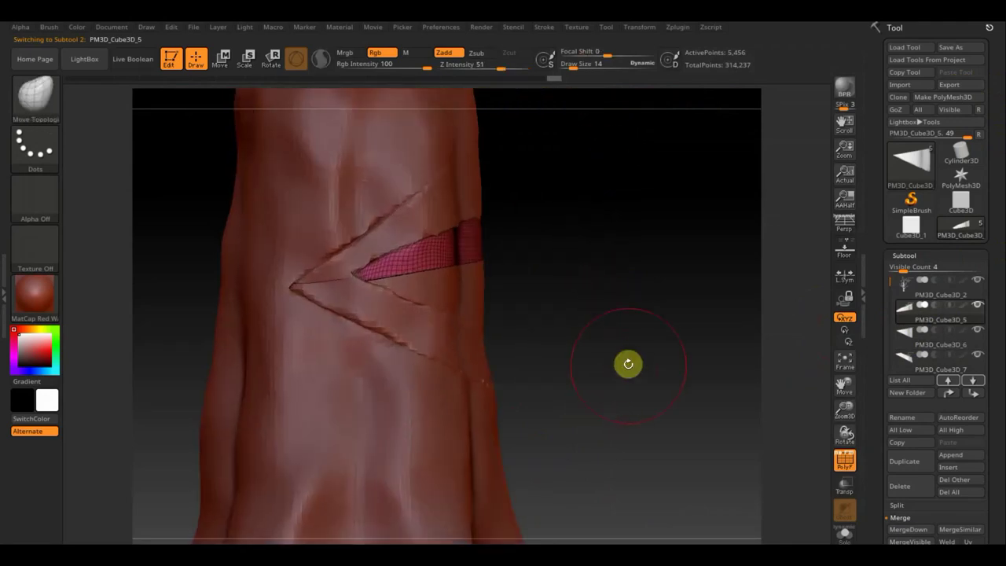
{"action": "mouse_move", "coordinate": [627, 361]}
{"action": "left_mouse_down"}
{"action": "mouse_move", "coordinate": [527, 359]}
{"action": "mouse_move", "coordinate": [645, 356]}
{"action": "mouse_move", "coordinate": [615, 256]}
{"action": "left_mouse_up"}
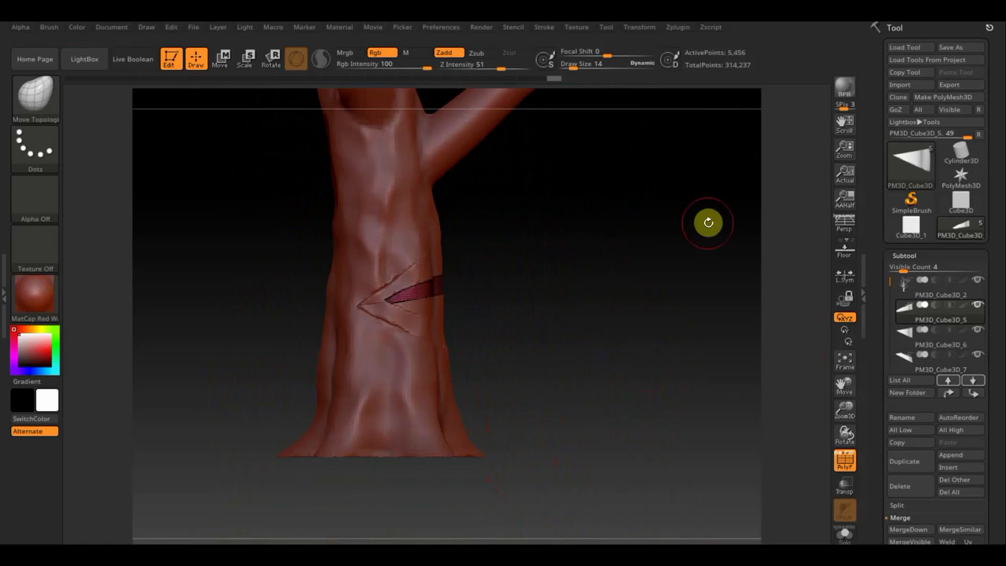
- Export the first wedge as 1.OBJ to the Desktop, replacing the old copy
{"action": "left_click", "coordinate": [956, 84]}
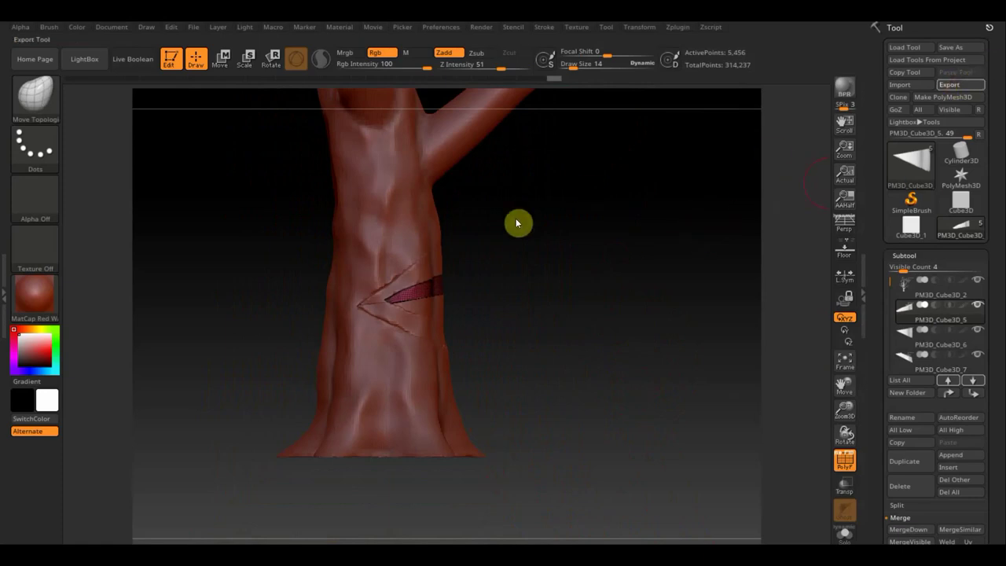
{"action": "key", "text": "BackSpace"}
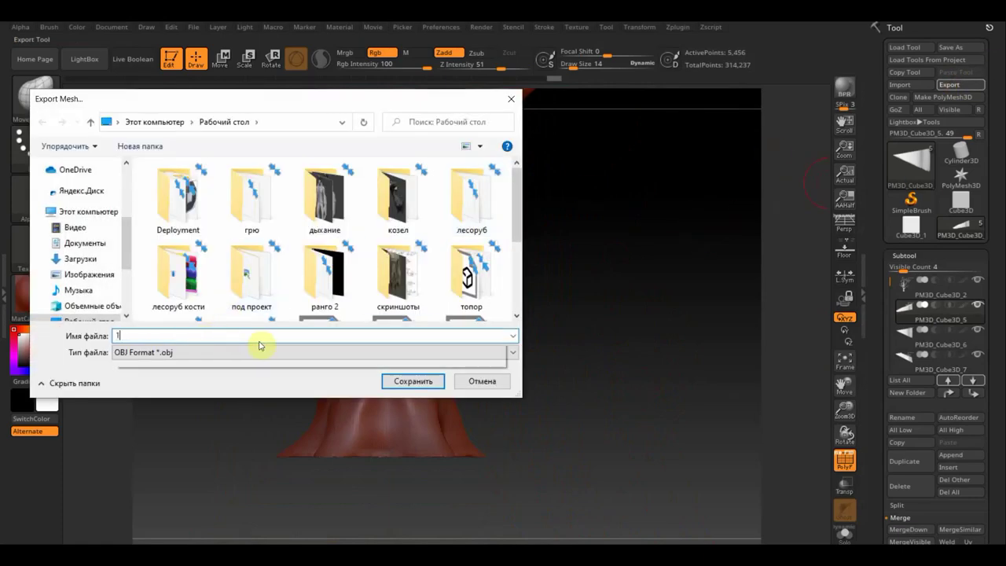
{"action": "type", "text": "1"}
{"action": "left_click", "coordinate": [414, 385]}
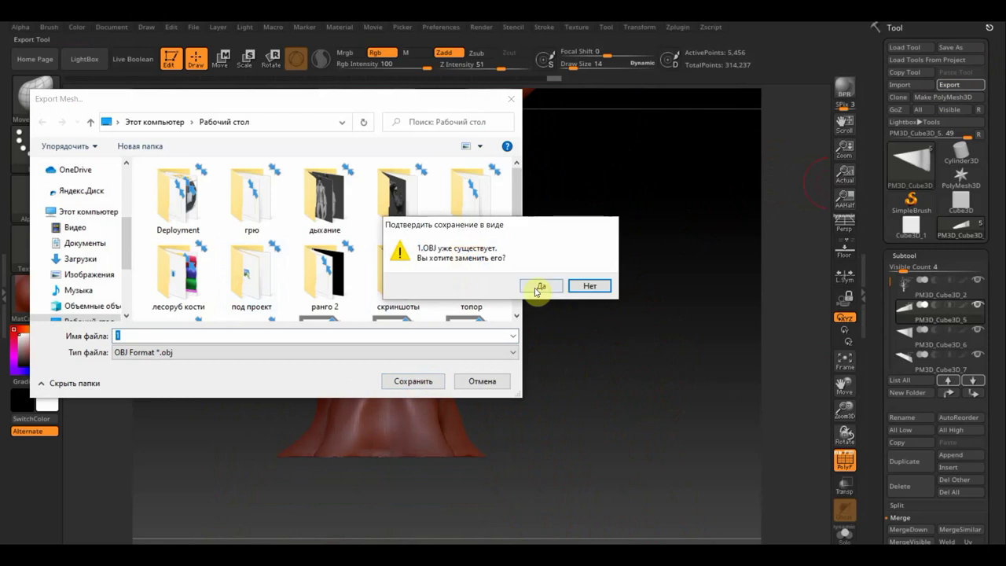
{"action": "left_click", "coordinate": [538, 296]}
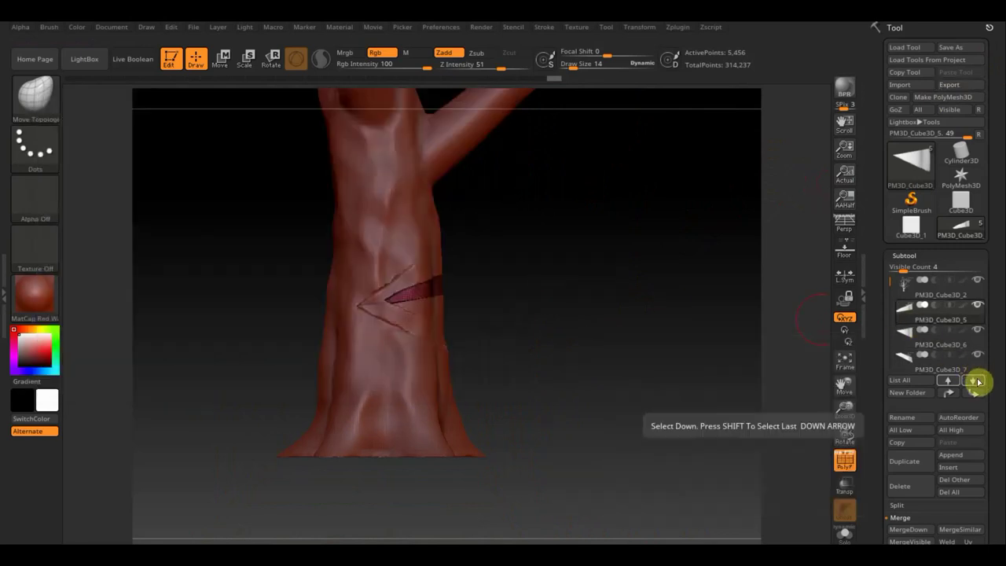
- Move to the next wedge and export it as 2.OBJ, overwriting the existing file
{"action": "left_click", "coordinate": [972, 380]}
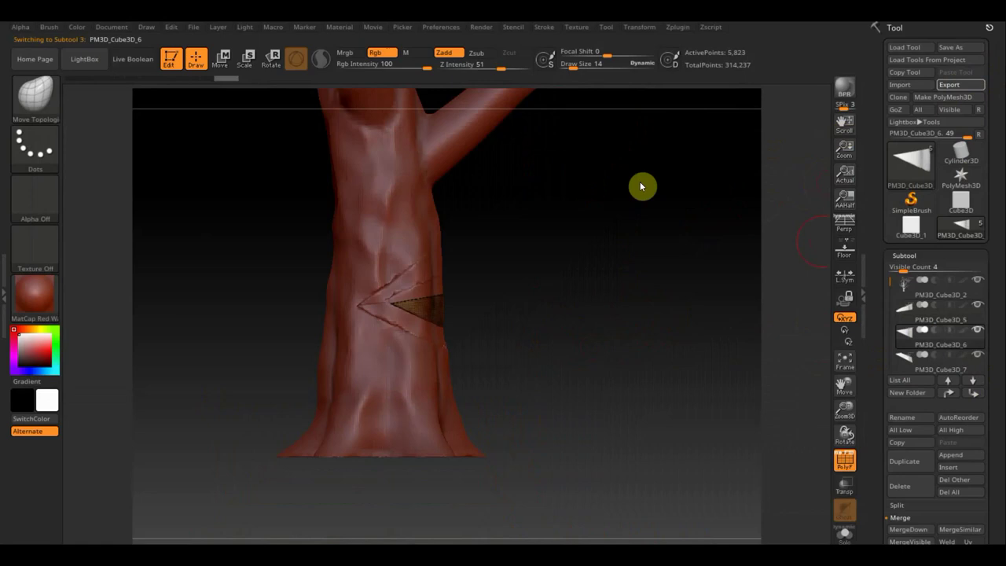
{"action": "type", "text": "2"}
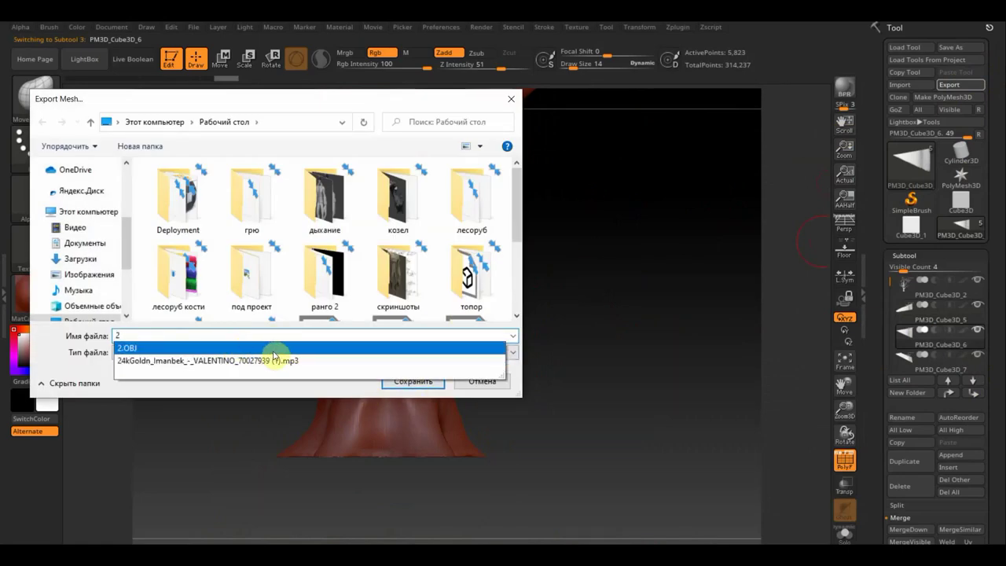
{"action": "left_click", "coordinate": [274, 350]}
{"action": "left_click", "coordinate": [401, 381]}
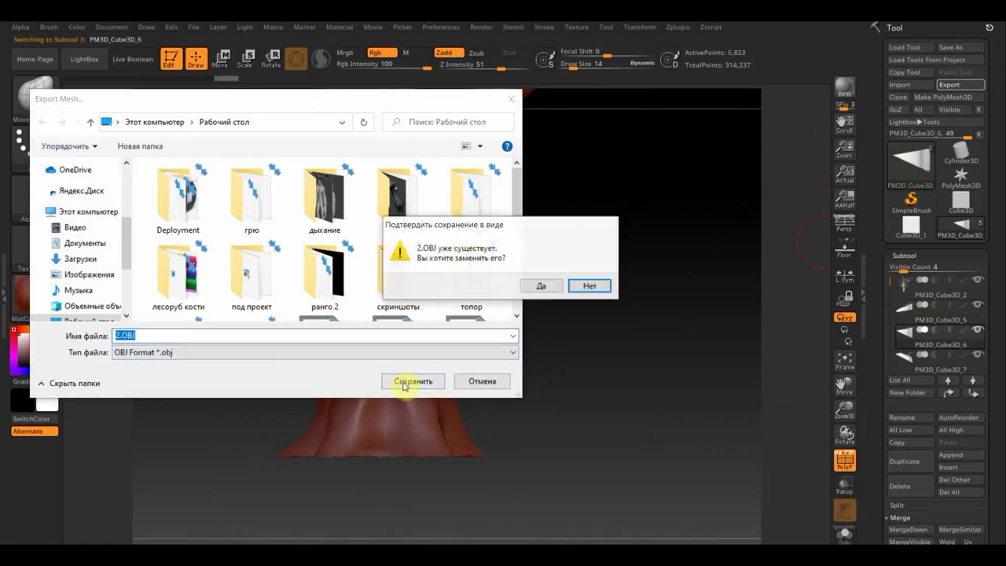
{"action": "left_click", "coordinate": [542, 283]}
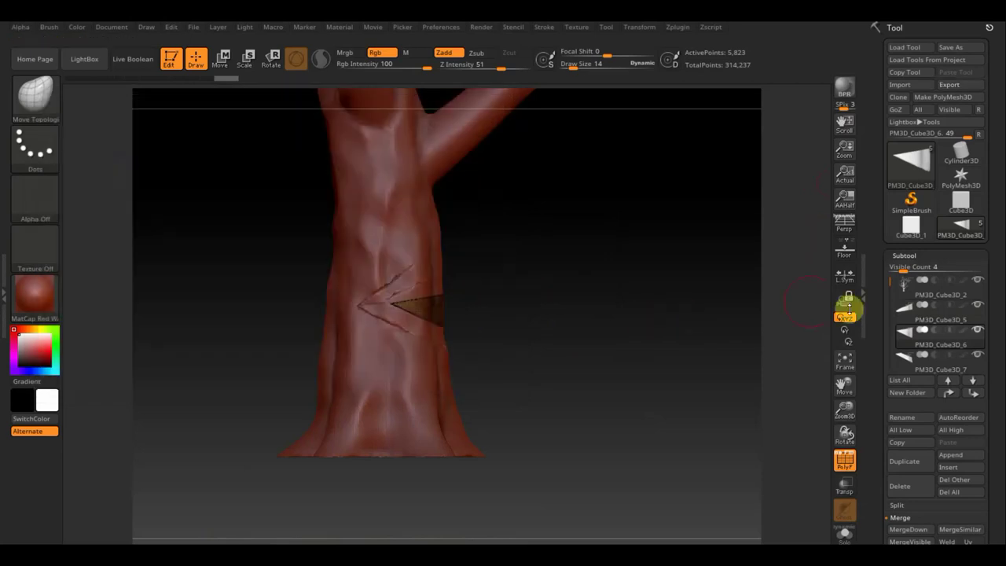
- Select PM3D_Cube3D_7 and export it as 3.OBJ, replacing the old file
{"action": "left_click", "coordinate": [978, 382]}
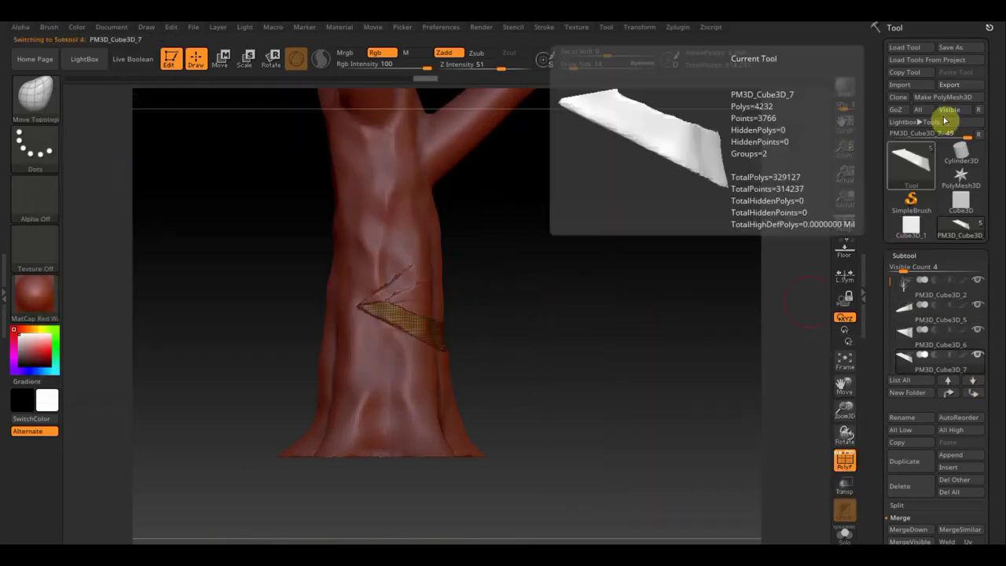
{"action": "left_click", "coordinate": [950, 86]}
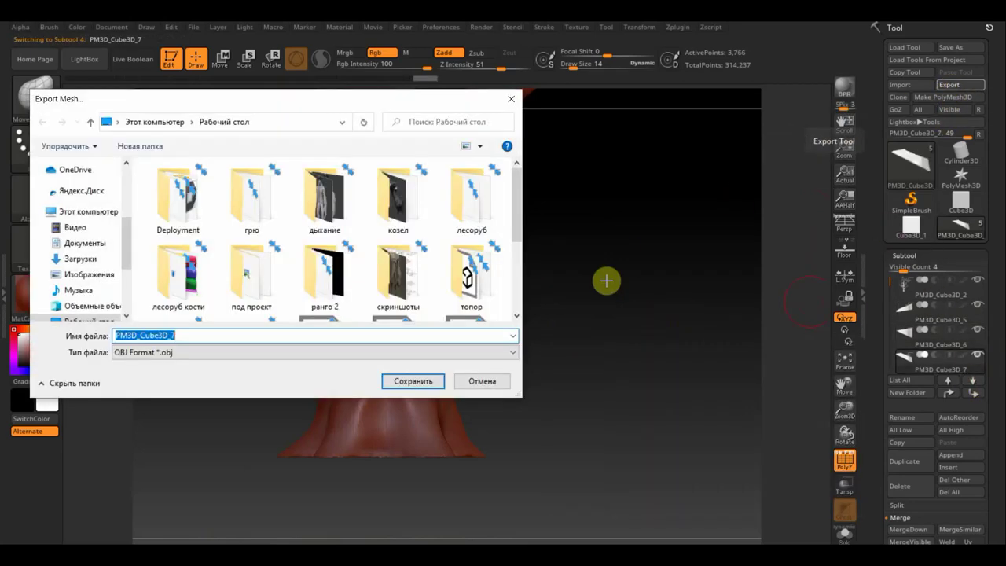
{"action": "type", "text": "3"}
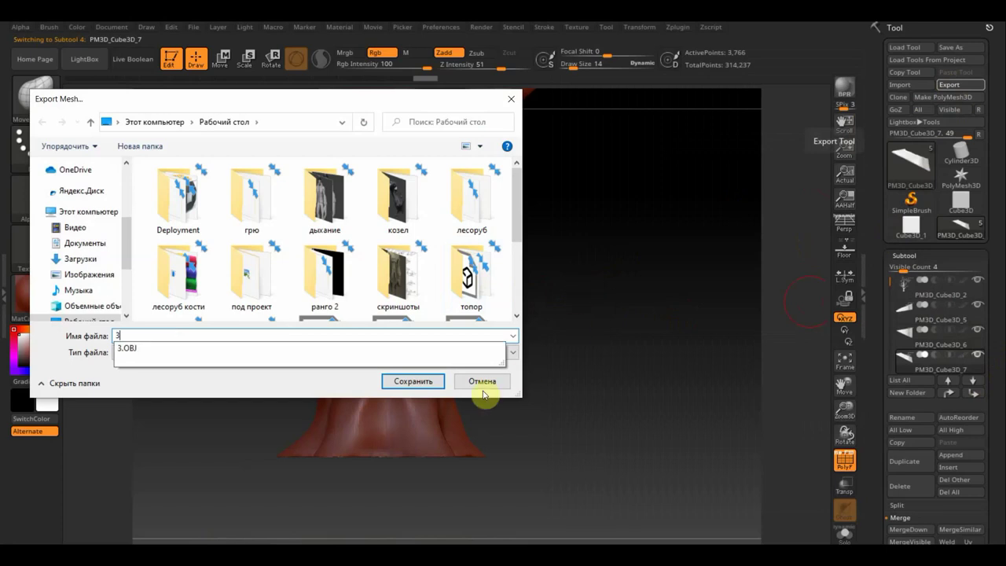
{"action": "left_click", "coordinate": [427, 382]}
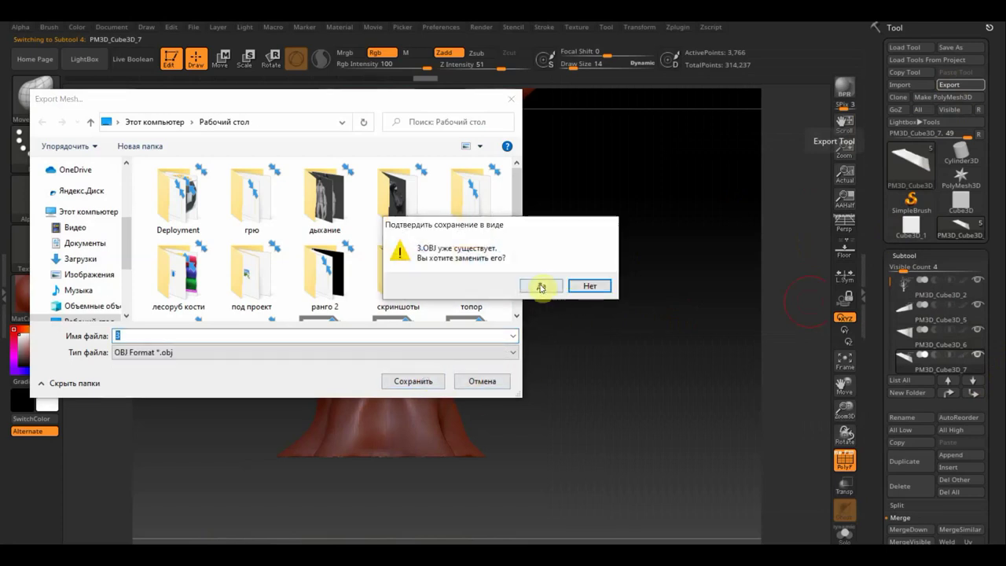
{"action": "left_click", "coordinate": [588, 286]}
- Select the last wedge PM3D_Cube3D_8 and export it as 4.OBJ
{"action": "left_click", "coordinate": [974, 383]}
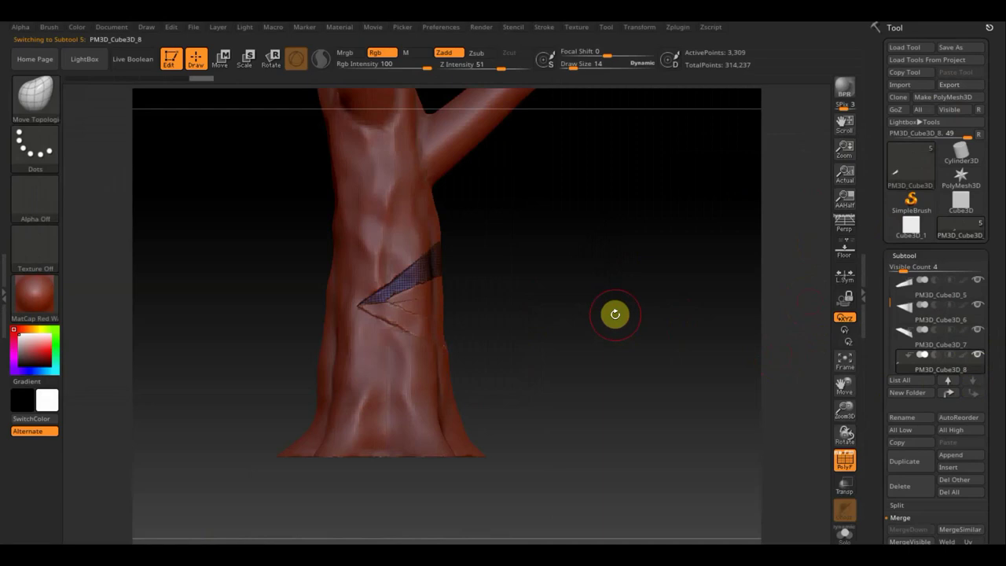
{"action": "left_click", "coordinate": [616, 314]}
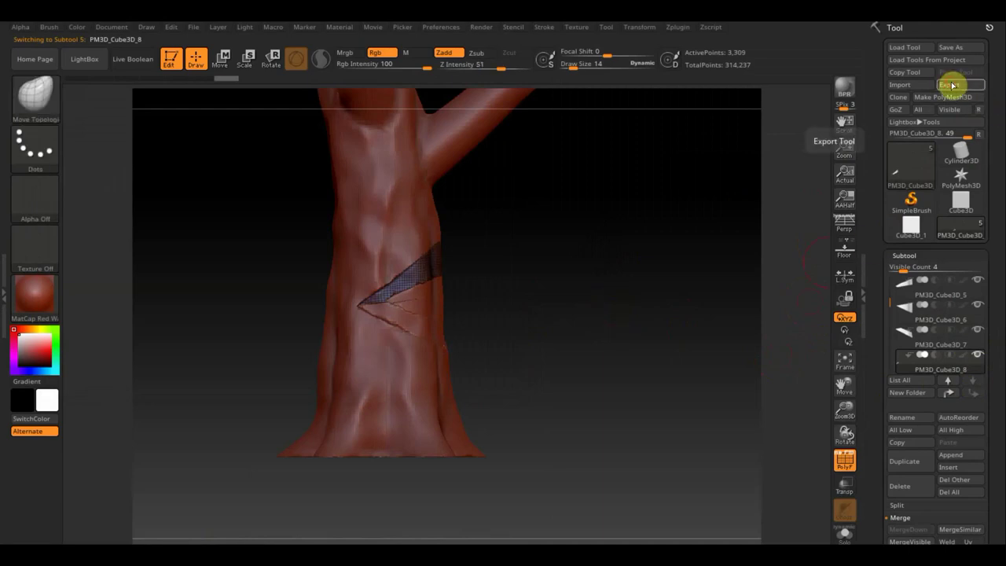
{"action": "left_click", "coordinate": [952, 85]}
{"action": "type", "text": "4"}
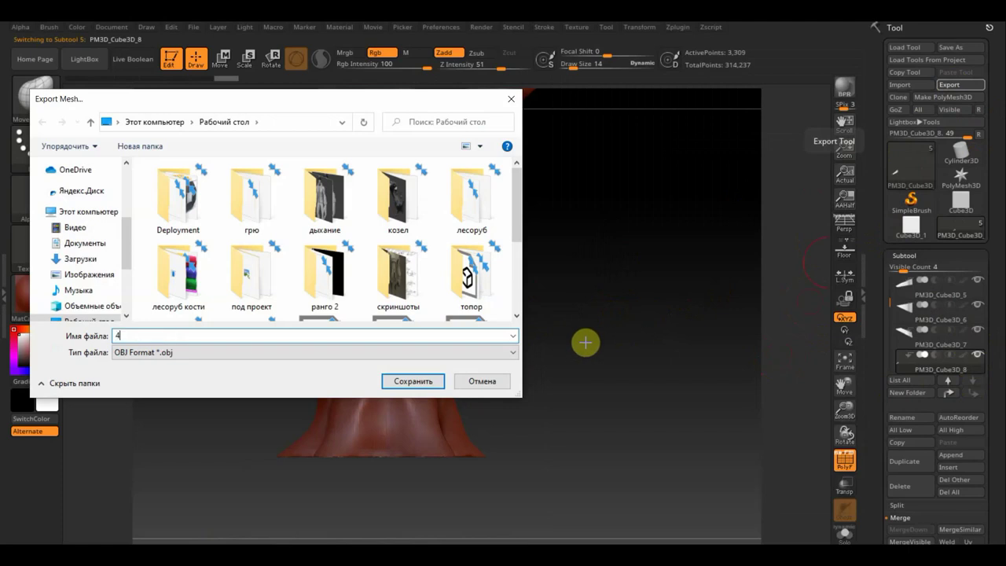
{"action": "left_click", "coordinate": [412, 381]}
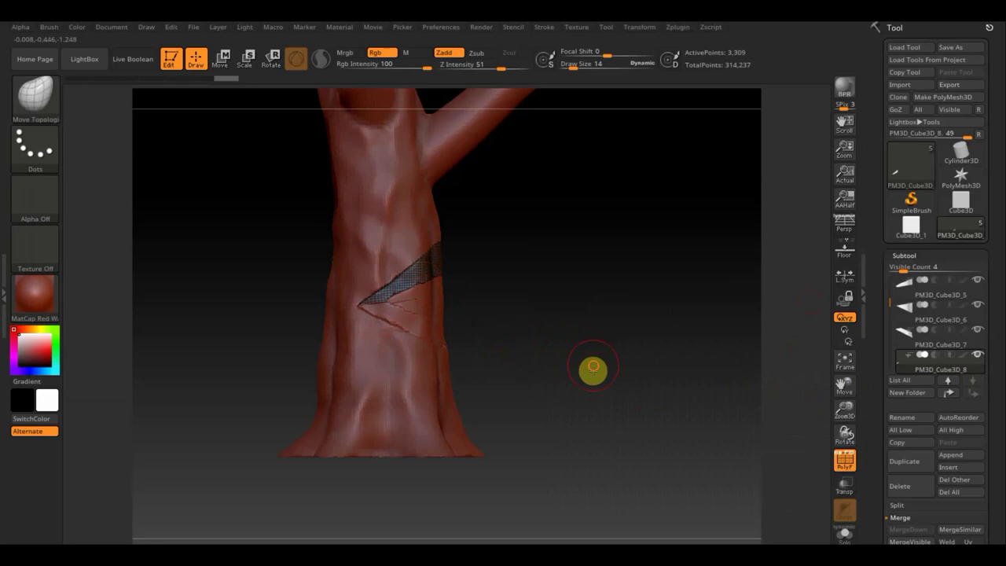
- Turn off the PolyF wireframe and orbit the tree to inspect the solid shaded notch
{"action": "mouse_move", "coordinate": [563, 341]}
{"action": "left_mouse_down"}
{"action": "mouse_move", "coordinate": [588, 407]}
{"action": "mouse_move", "coordinate": [669, 353]}
{"action": "left_mouse_up"}
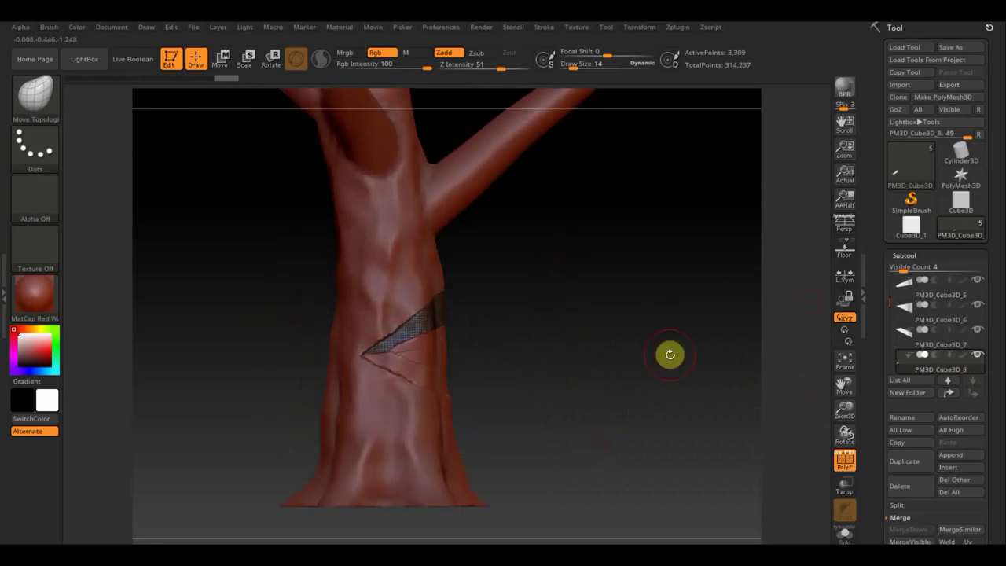
{"action": "mouse_move", "coordinate": [604, 386]}
{"action": "left_mouse_down"}
{"action": "mouse_move", "coordinate": [526, 209]}
{"action": "mouse_move", "coordinate": [574, 431]}
{"action": "mouse_move", "coordinate": [526, 429]}
{"action": "mouse_move", "coordinate": [521, 443]}
{"action": "mouse_move", "coordinate": [649, 445]}
{"action": "mouse_move", "coordinate": [627, 438]}
{"action": "mouse_move", "coordinate": [609, 355]}
{"action": "mouse_move", "coordinate": [598, 370]}
{"action": "mouse_move", "coordinate": [635, 506]}
{"action": "mouse_move", "coordinate": [640, 445]}
{"action": "left_mouse_up"}
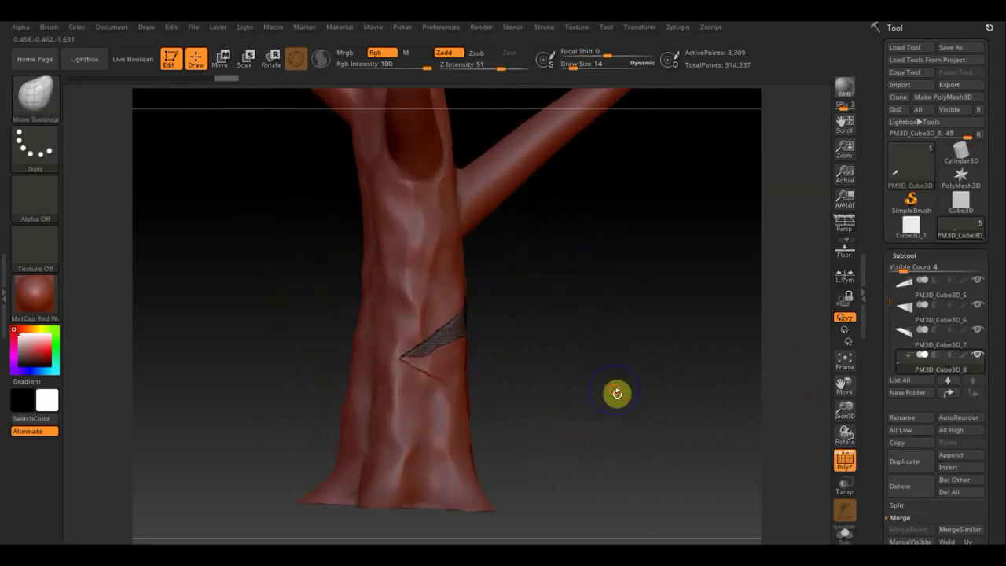
{"action": "left_click_drag", "start_coordinate": [616, 393], "coordinate": [566, 385]}
{"action": "left_click", "coordinate": [844, 464]}
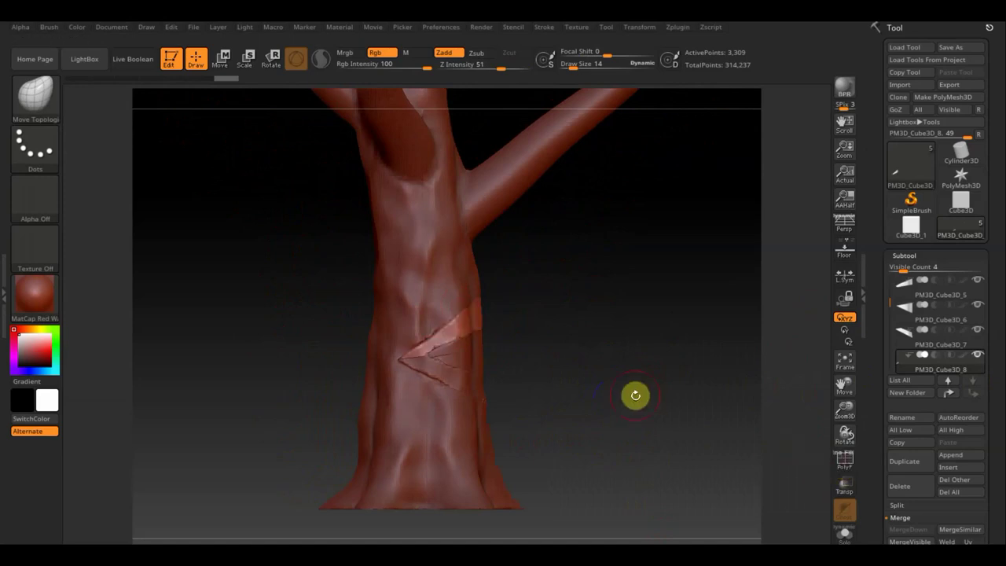
{"action": "mouse_move", "coordinate": [635, 395]}
{"action": "left_mouse_down"}
{"action": "mouse_move", "coordinate": [595, 388]}
{"action": "mouse_move", "coordinate": [519, 404]}
{"action": "mouse_move", "coordinate": [634, 390]}
{"action": "mouse_move", "coordinate": [432, 377]}
{"action": "left_mouse_up"}
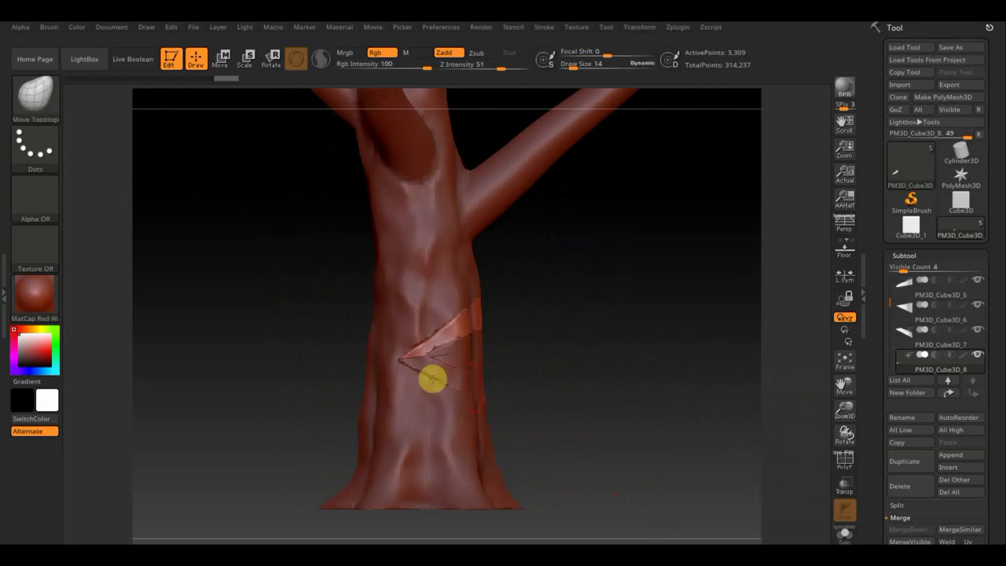